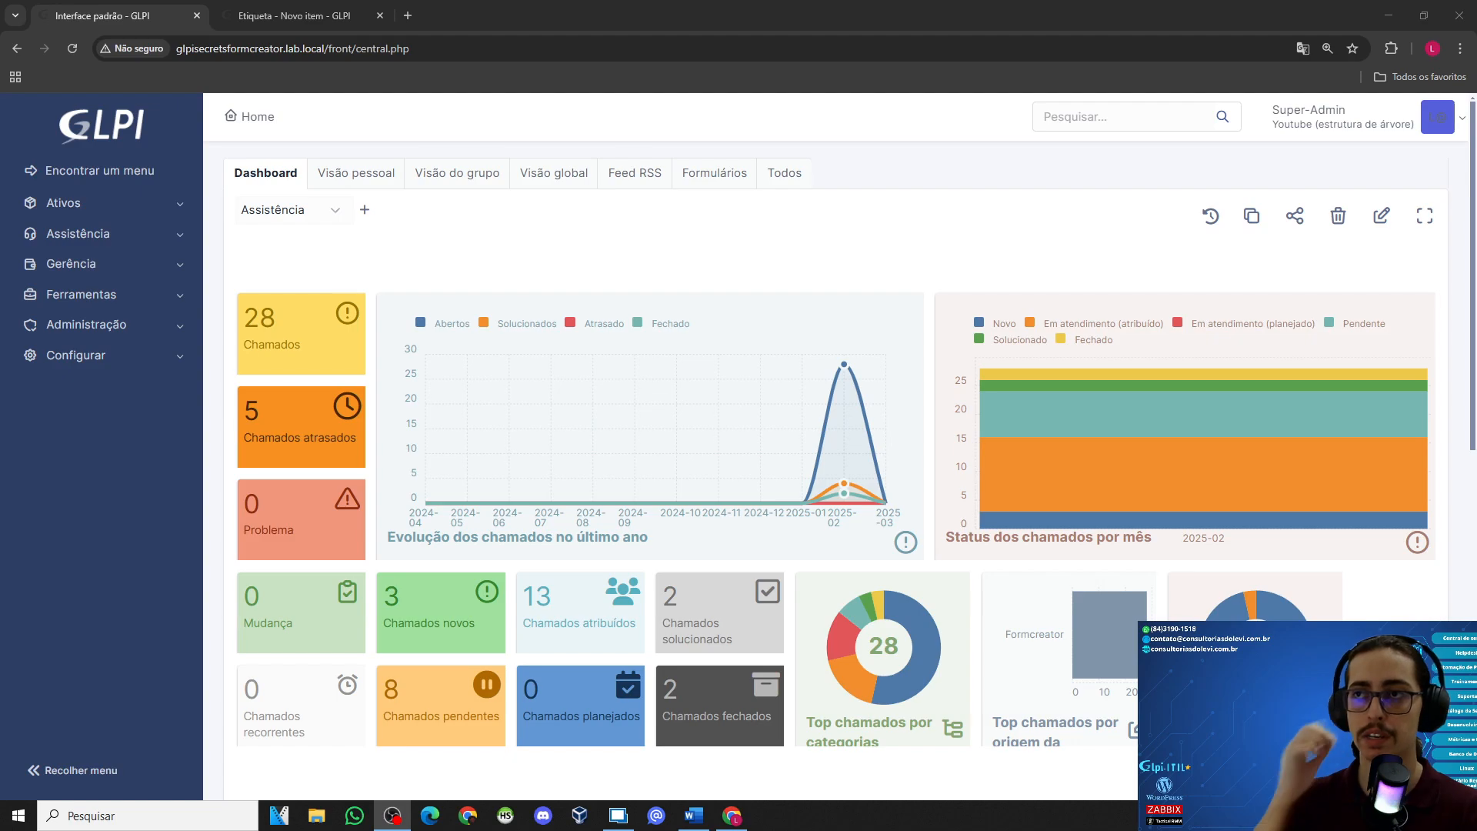
# Step: Close the extra Etiqueta browser tab and start a new tag from the Gerenciamento de Etiquetas plug-in's configuration
pyautogui.click(379, 15)
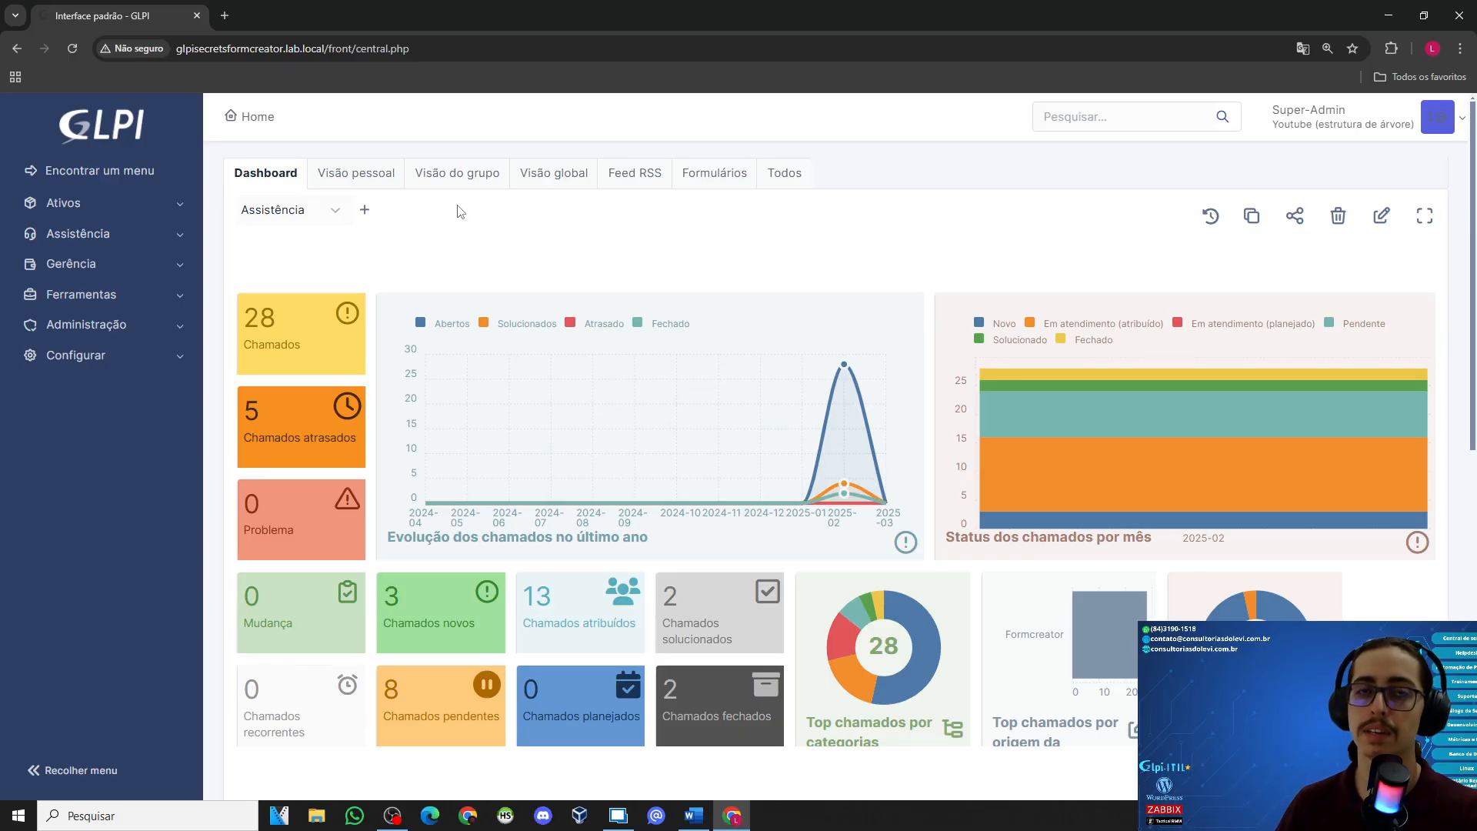
pyautogui.click(77, 355)
pyautogui.click(94, 706)
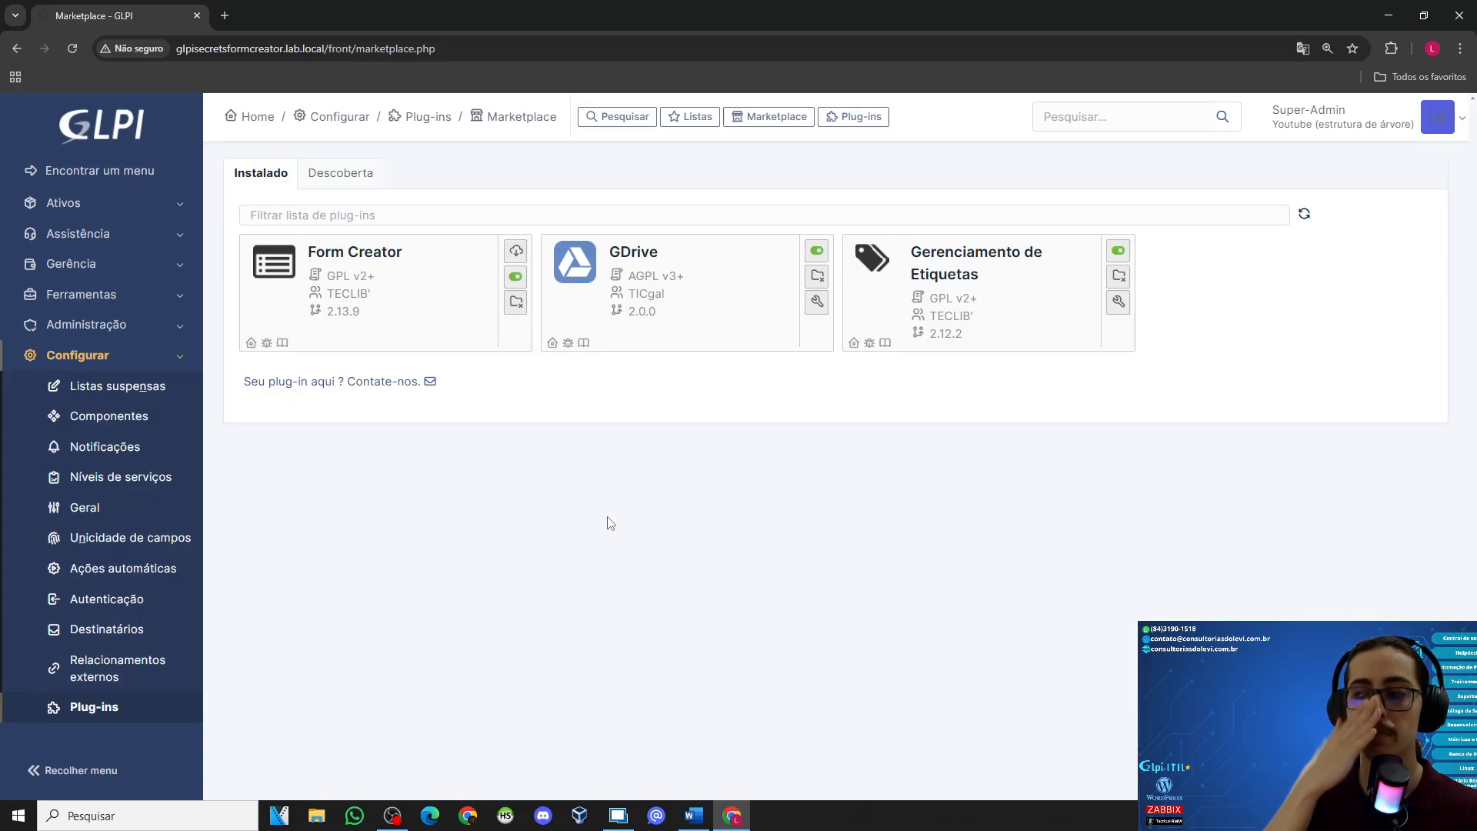
pyautogui.click(1118, 301)
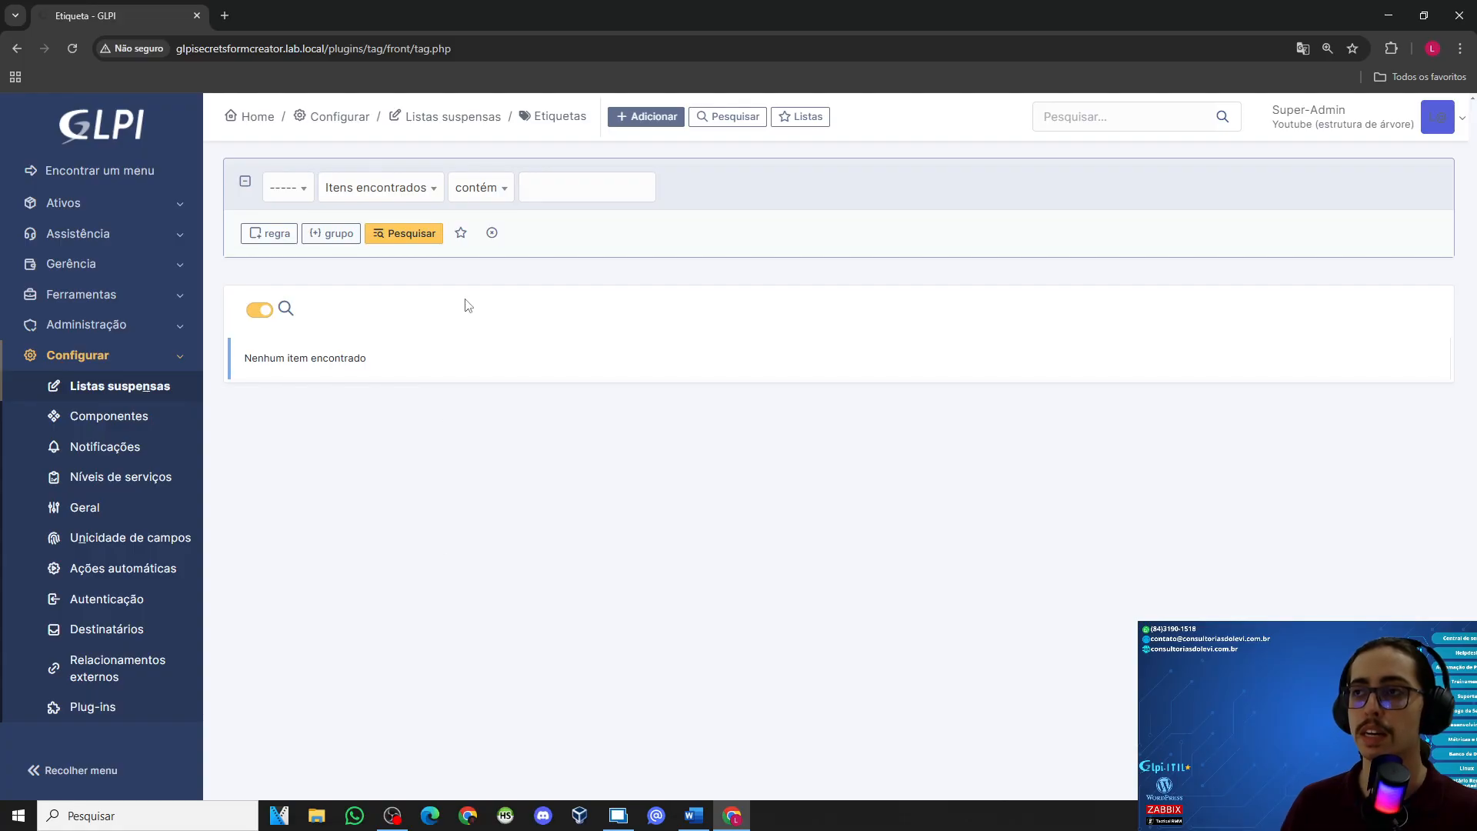
pyautogui.click(672, 118)
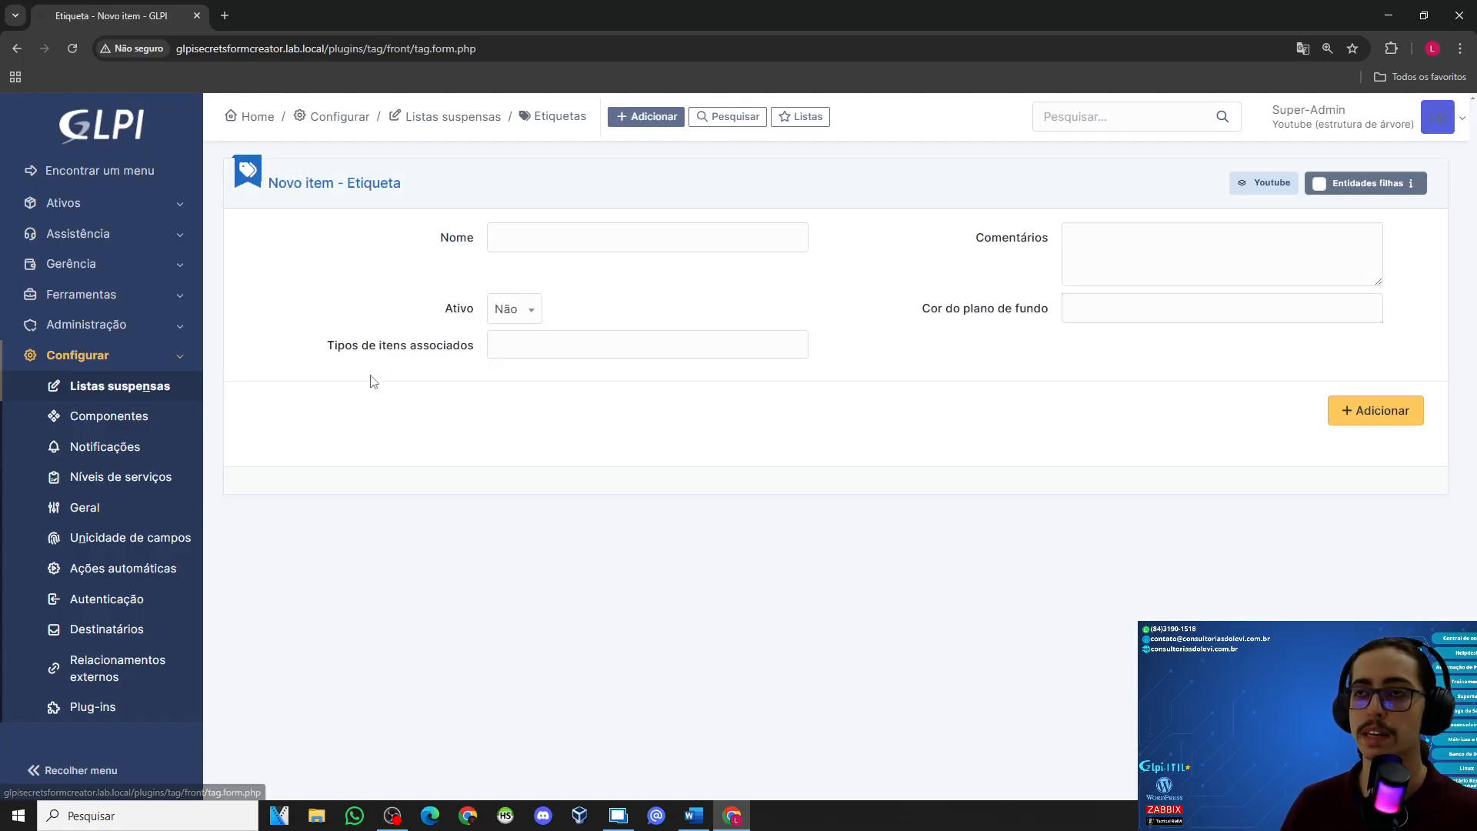
# Step: Name the new tag "Pendente fornecedor", extend it to child entities and set Ativo to Sim
pyautogui.click(495, 243)
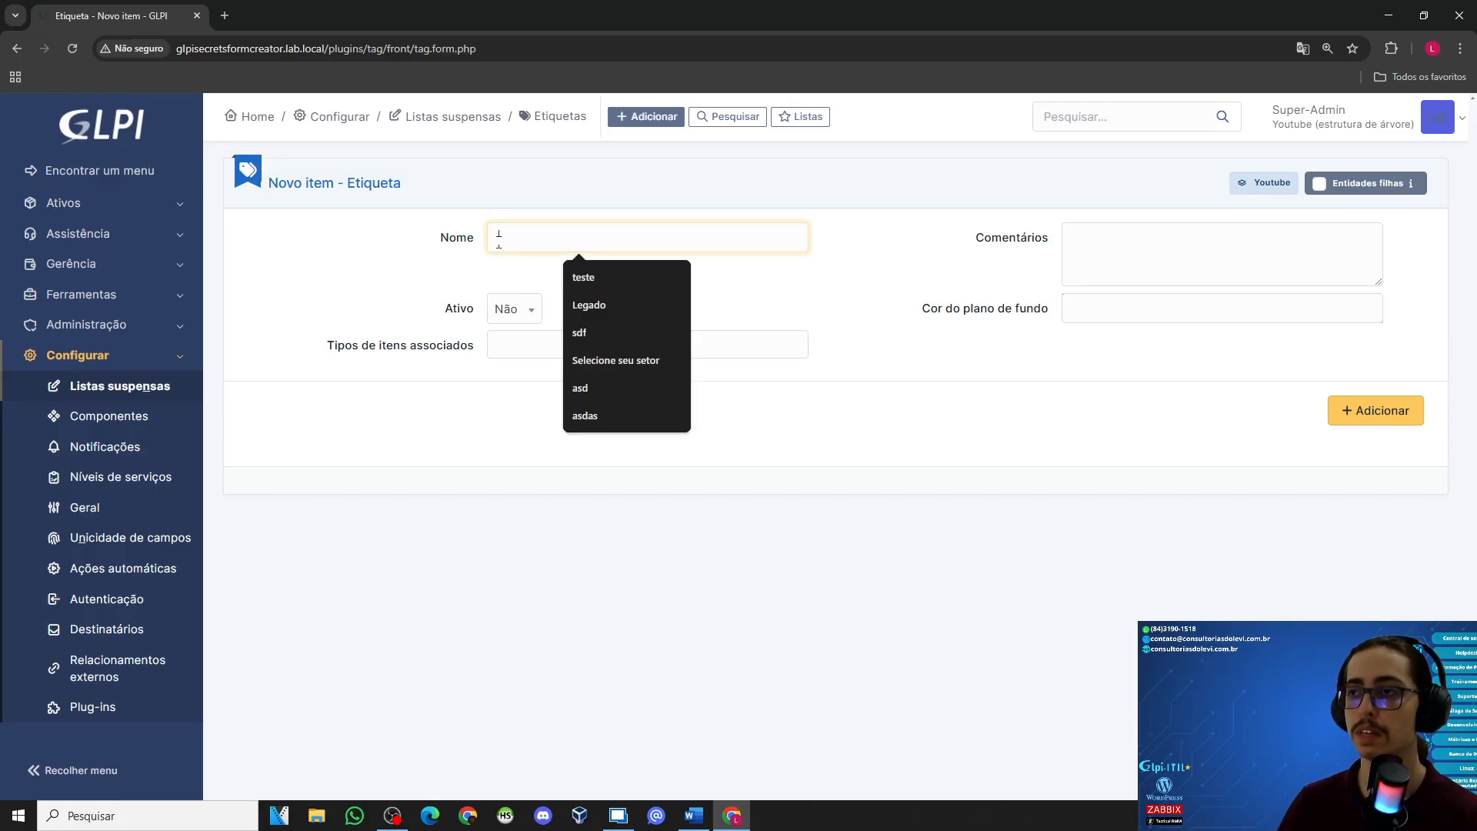
pyautogui.write('Pen')
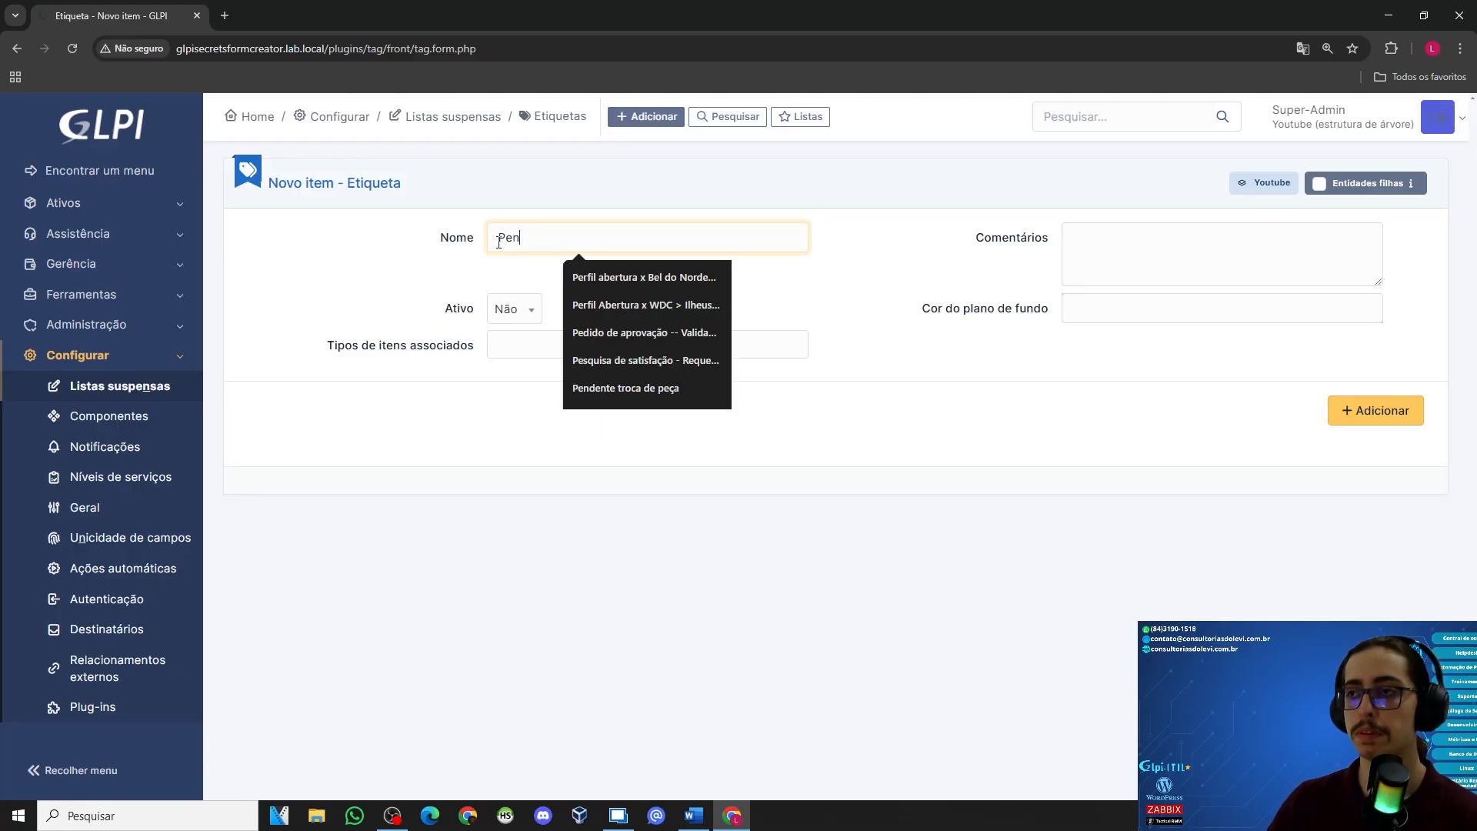
pyautogui.write('dente fornecedor')
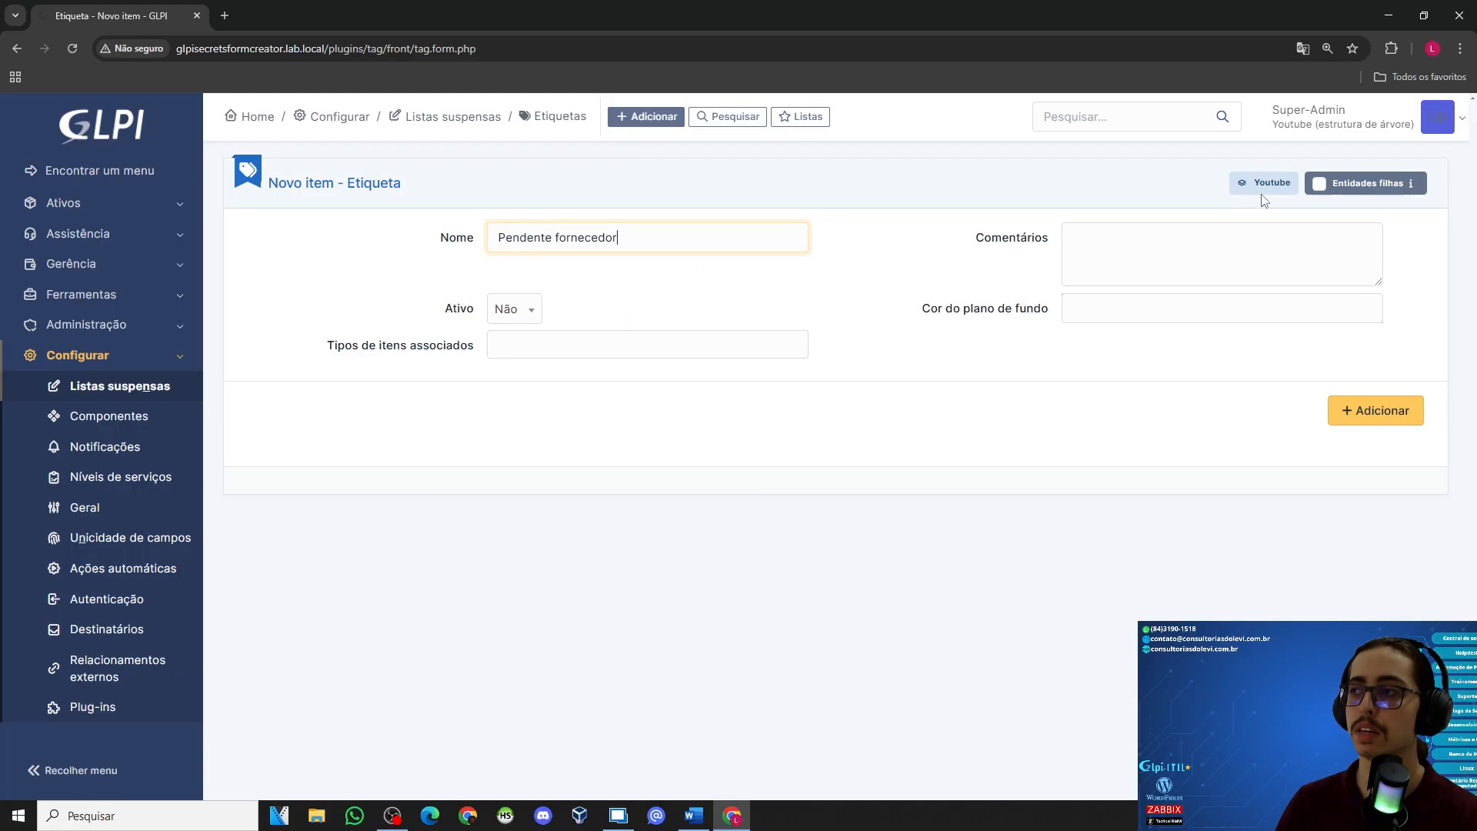
pyautogui.click(1320, 183)
pyautogui.click(532, 312)
pyautogui.click(517, 367)
# Step: Associate the "Pendente fornecedor" tag with the Assistência - Chamado item type
pyautogui.click(510, 343)
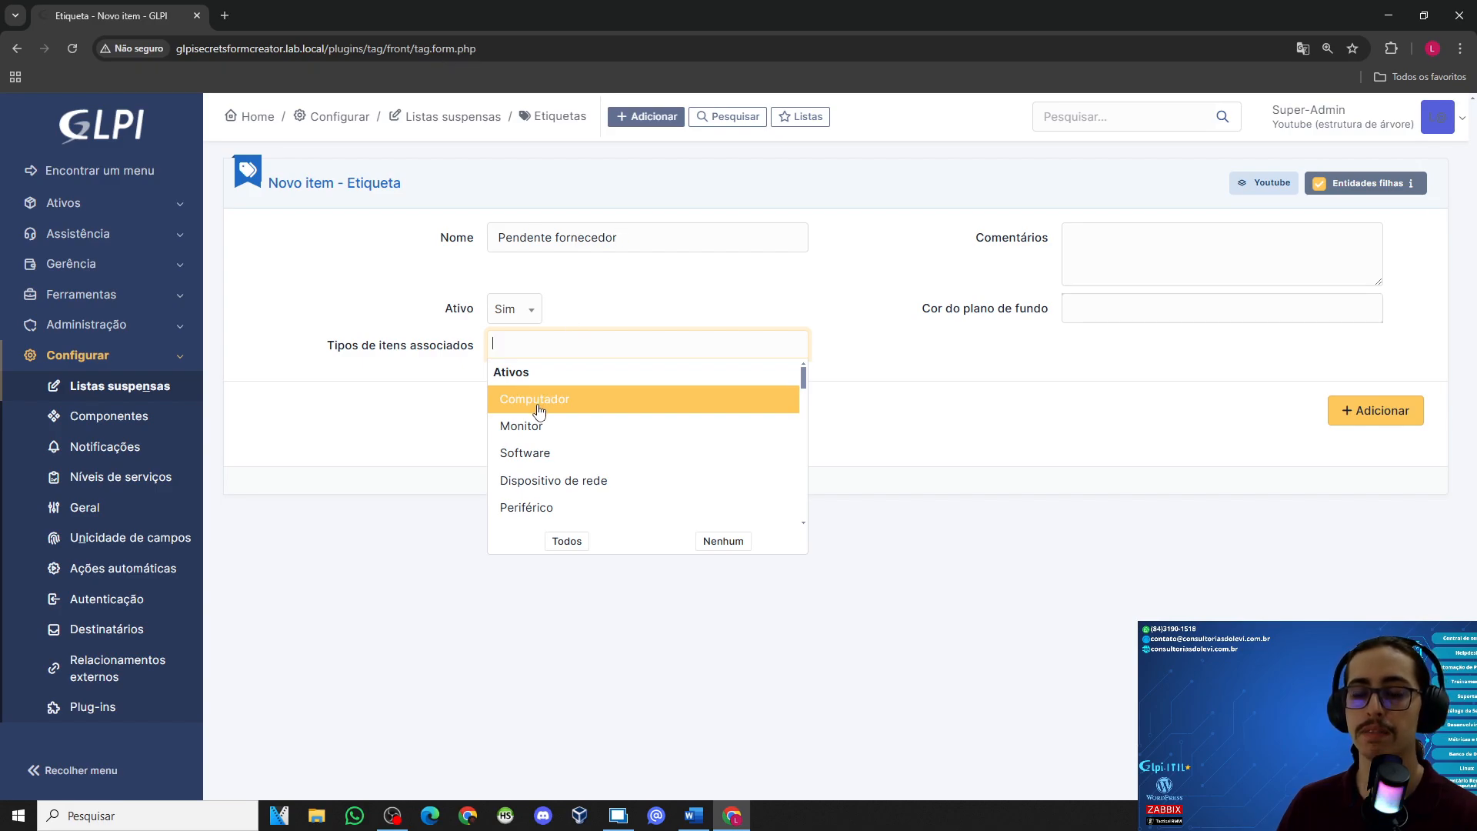
pyautogui.scroll(-6, 544, 420)
pyautogui.scroll(6, 544, 420)
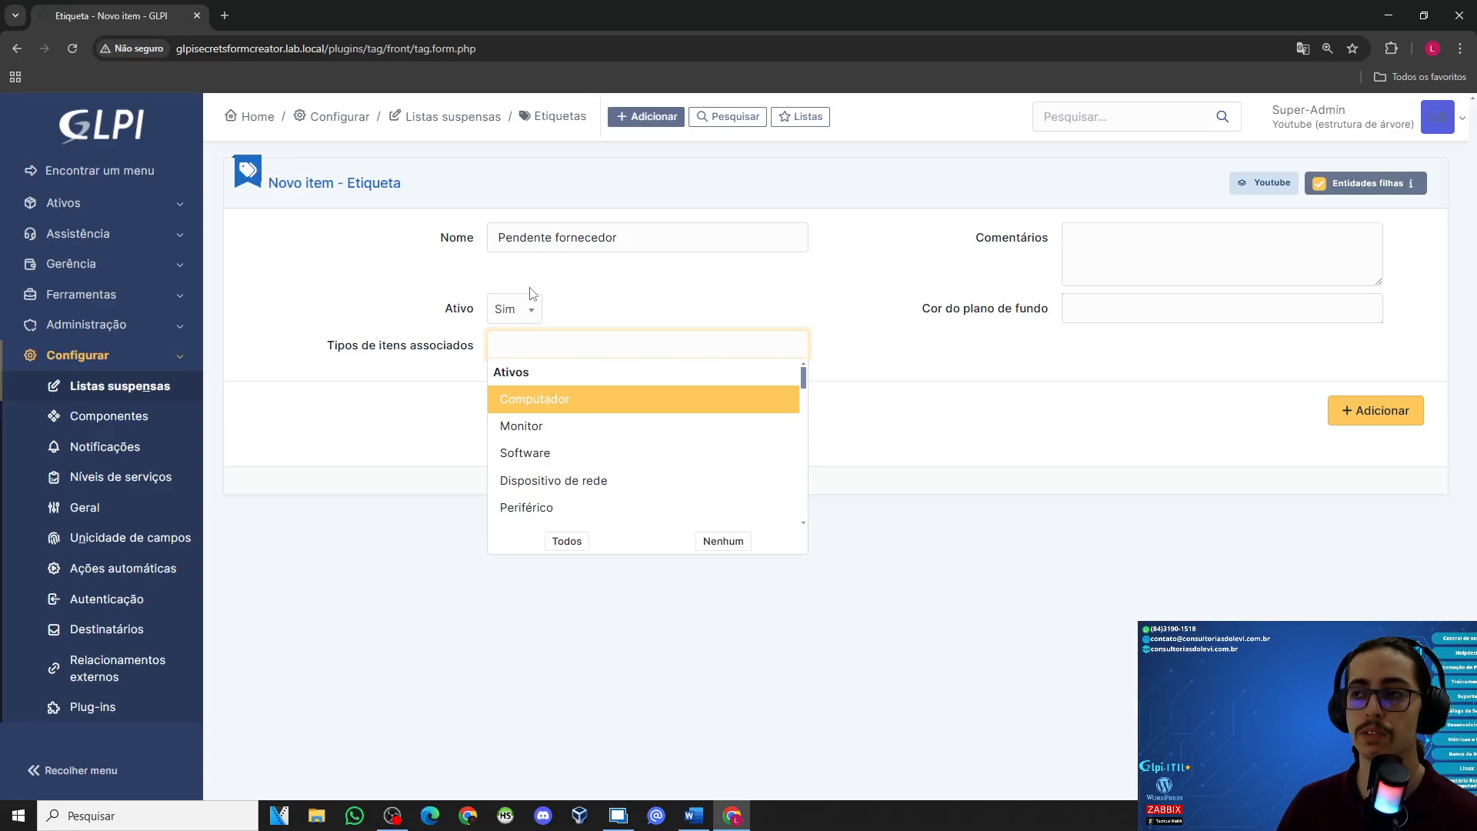
pyautogui.write('chamadi')
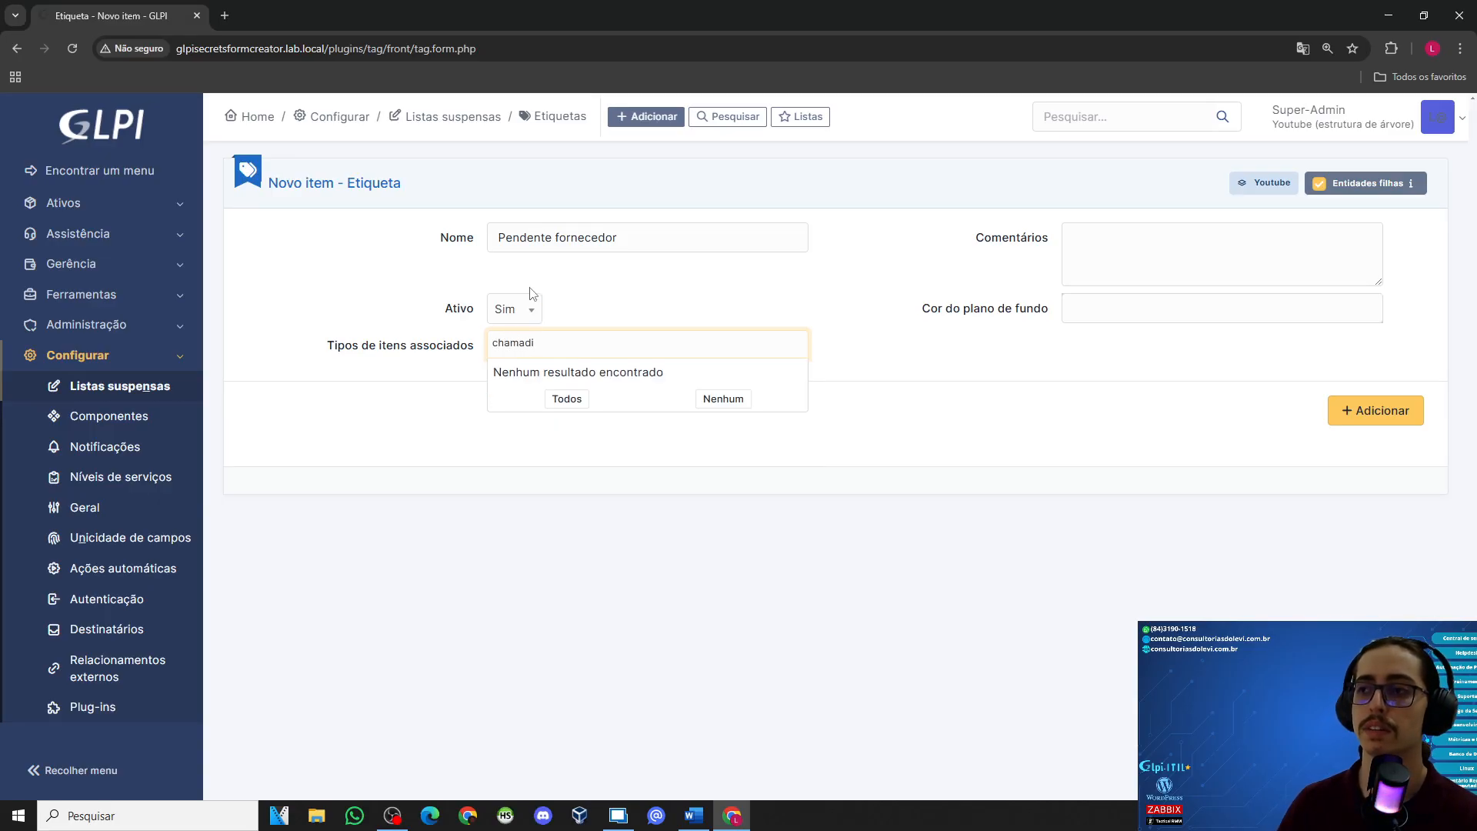
pyautogui.press('BackSpace')
pyautogui.press('Return')
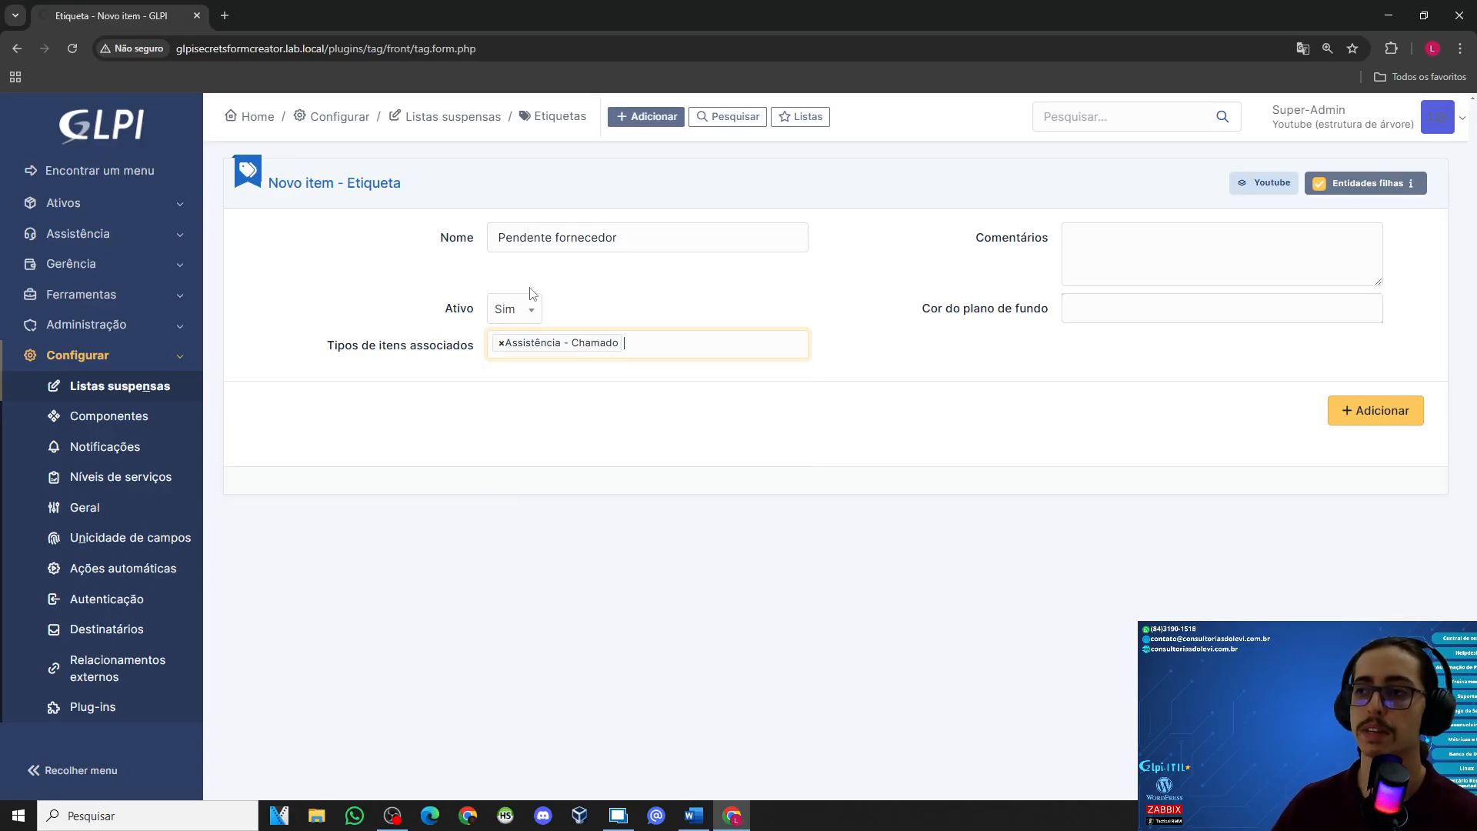
# Step: Set the tag's background colour to yellow #ffcd3c and add the "Pendente fornecedor" tag
pyautogui.click(1072, 311)
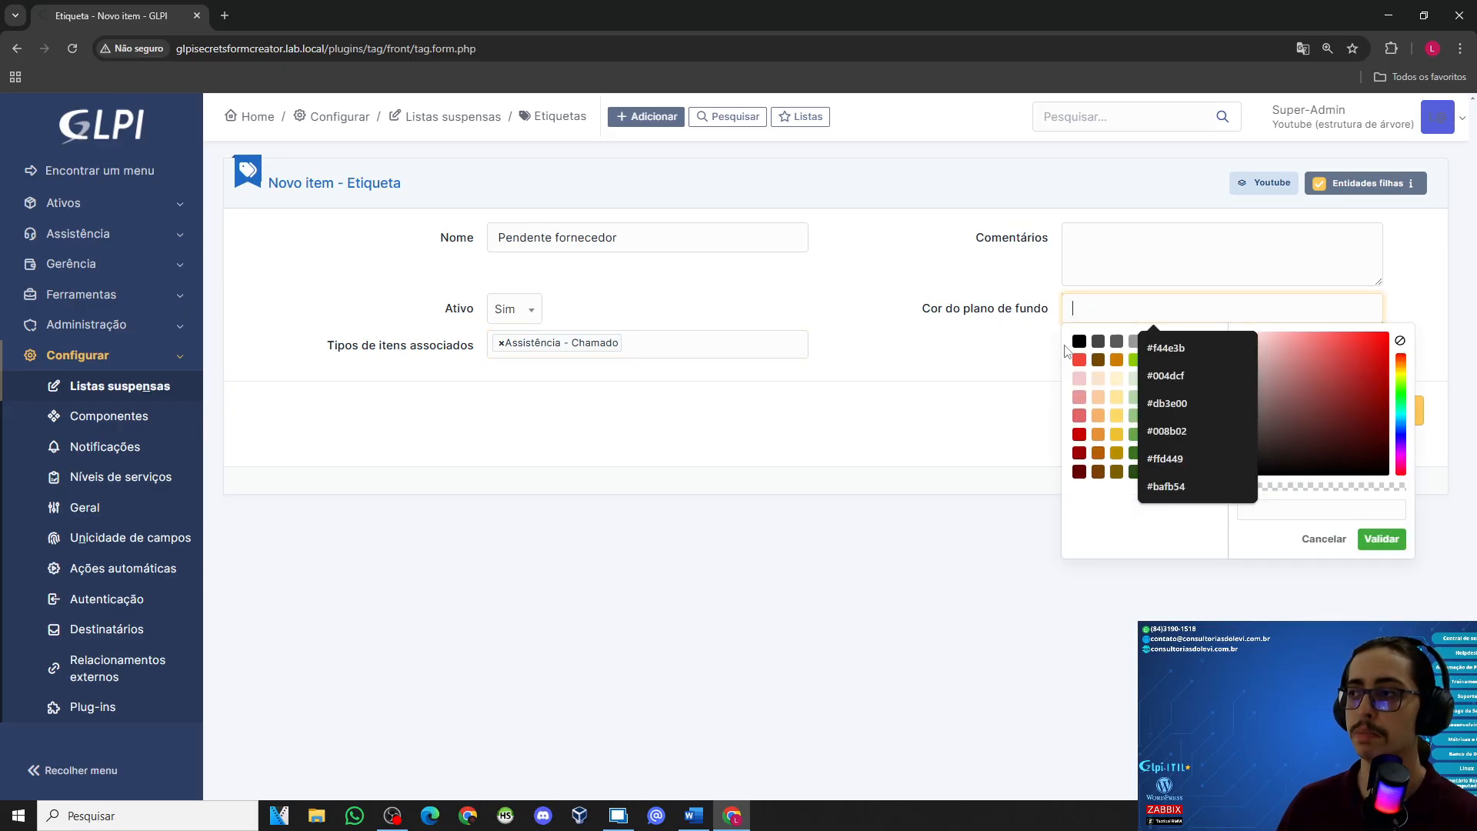
pyautogui.click(1117, 380)
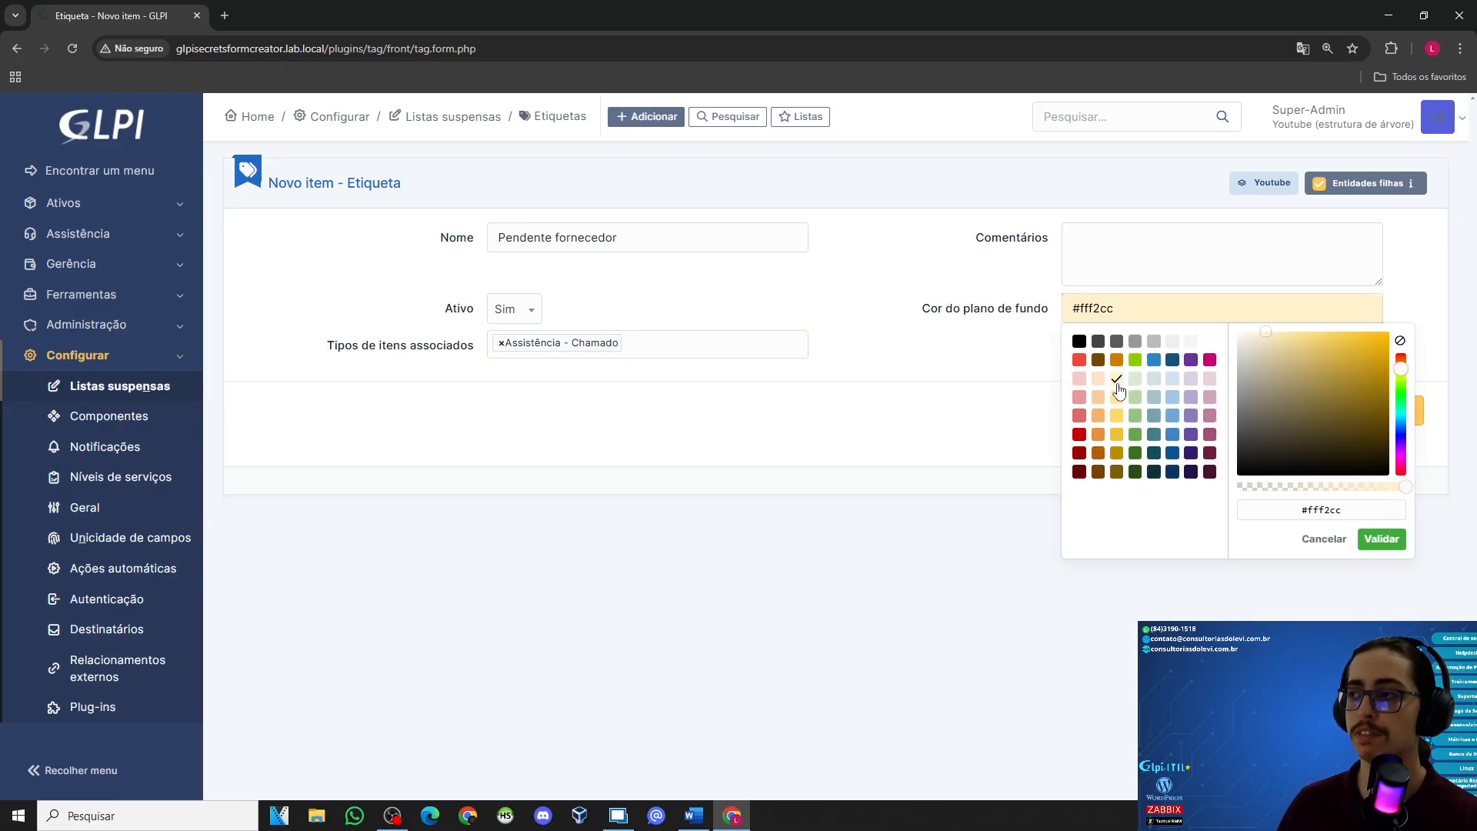
pyautogui.click(1379, 336)
pyautogui.moveTo(1378, 334)
pyautogui.mouseDown()
pyautogui.moveTo(1318, 338)
pyautogui.moveTo(1355, 330)
pyautogui.mouseUp()
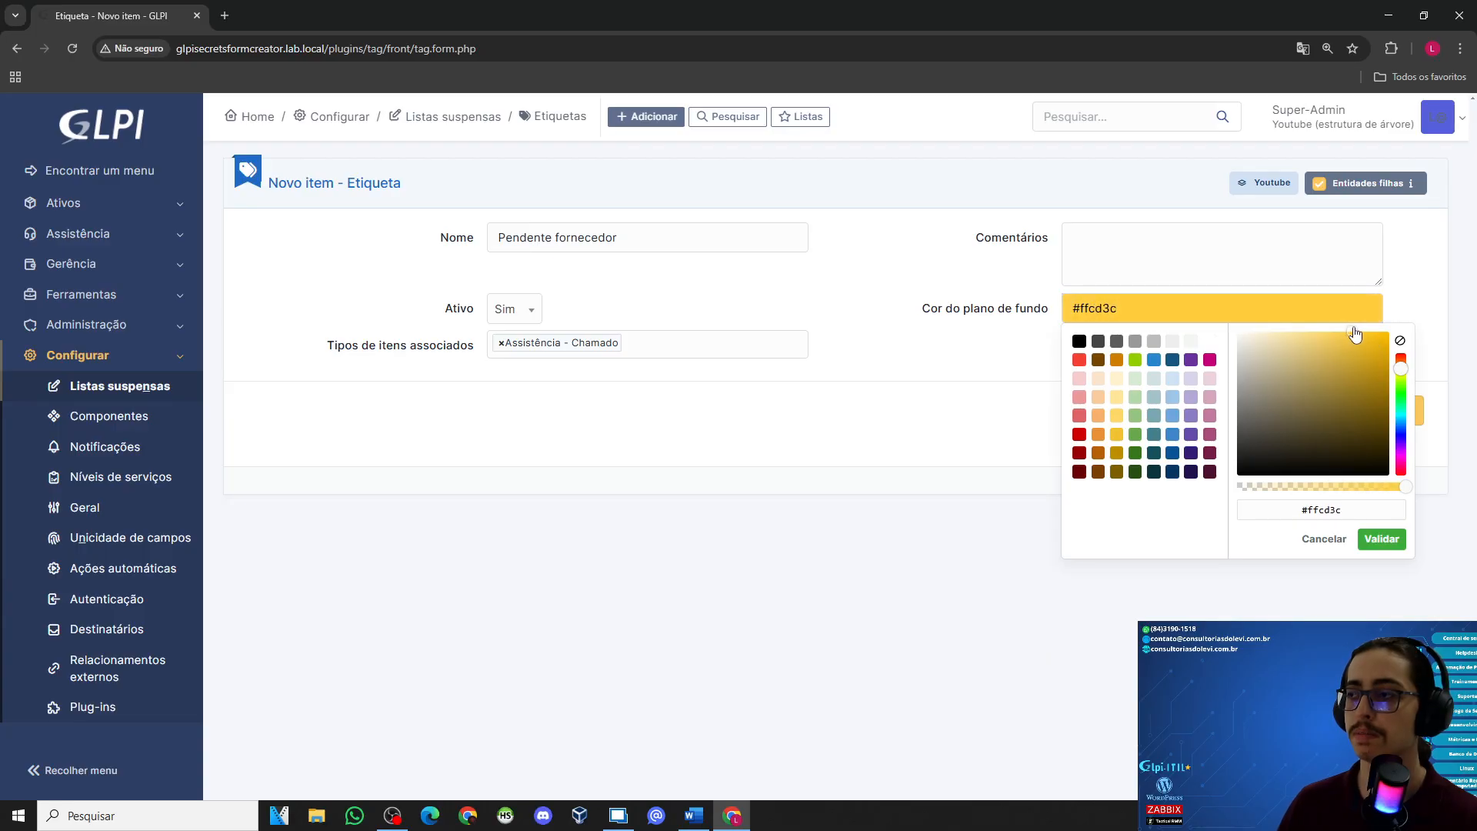
pyautogui.click(783, 407)
pyautogui.click(1369, 412)
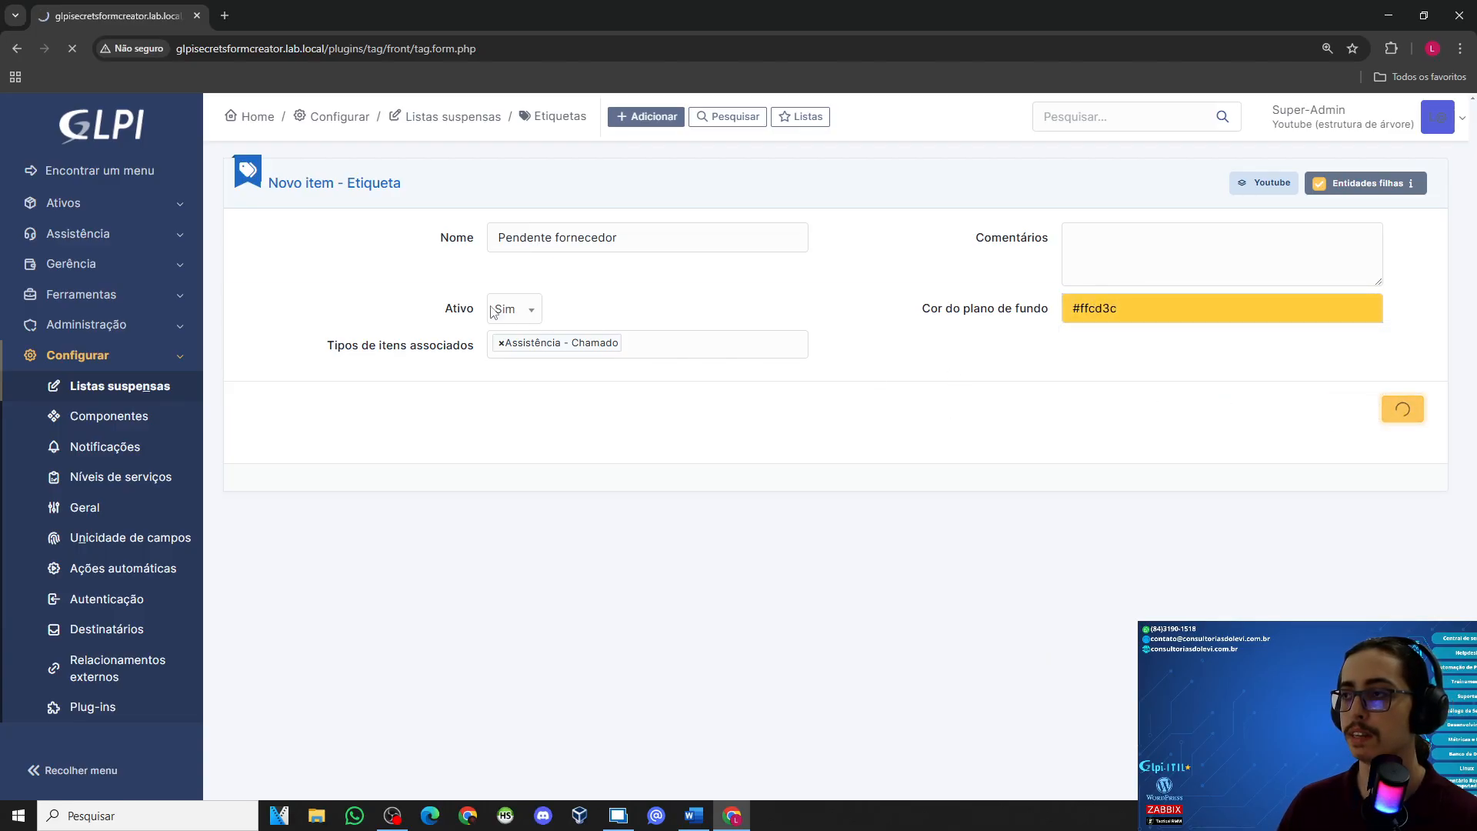
# Step: Name the next tag "Pendente usuario", extend it to child entities and set Ativo to Sim
pyautogui.click(521, 232)
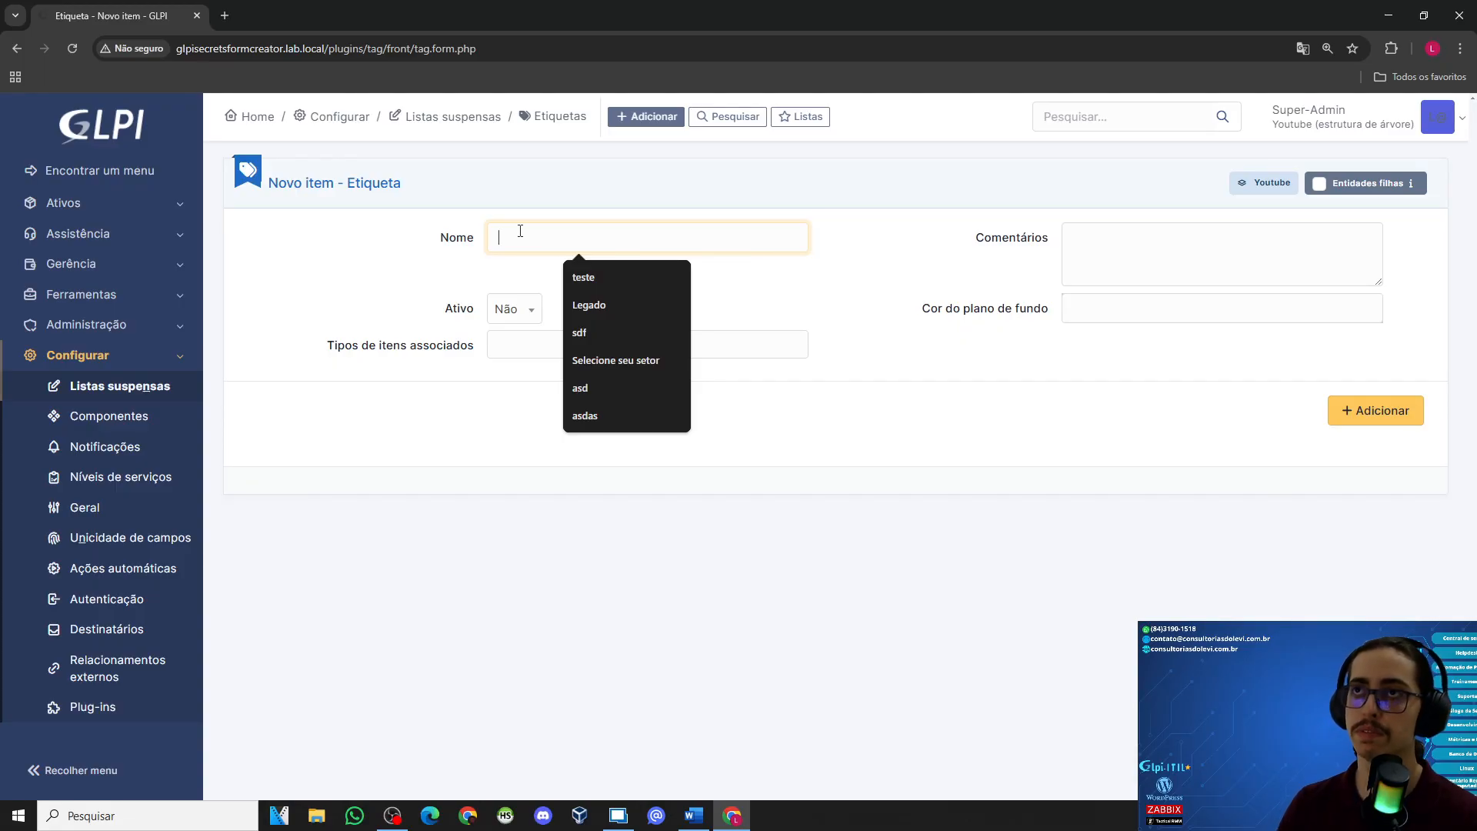
pyautogui.write('Pendente')
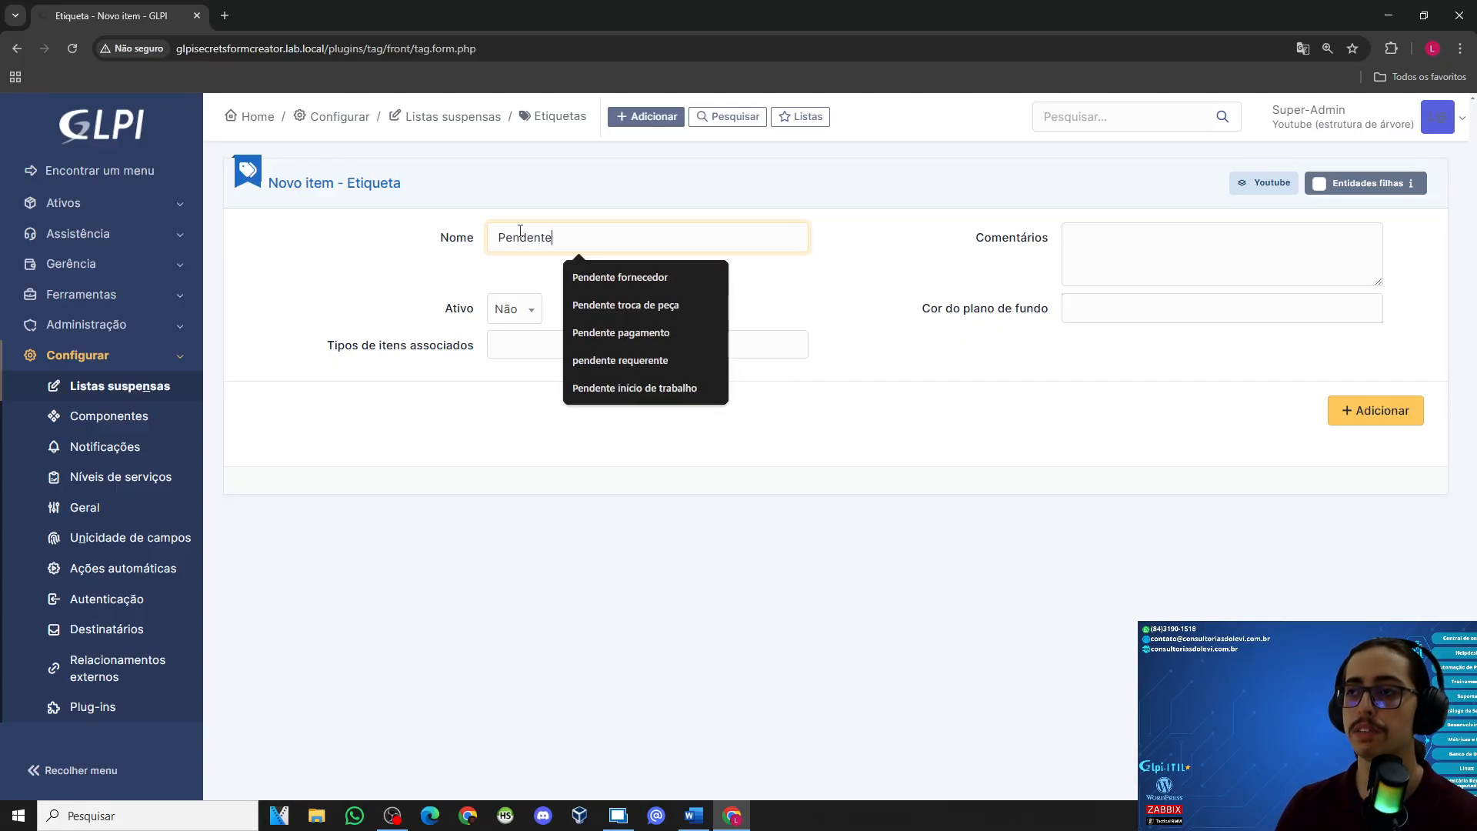
pyautogui.write(' usuario')
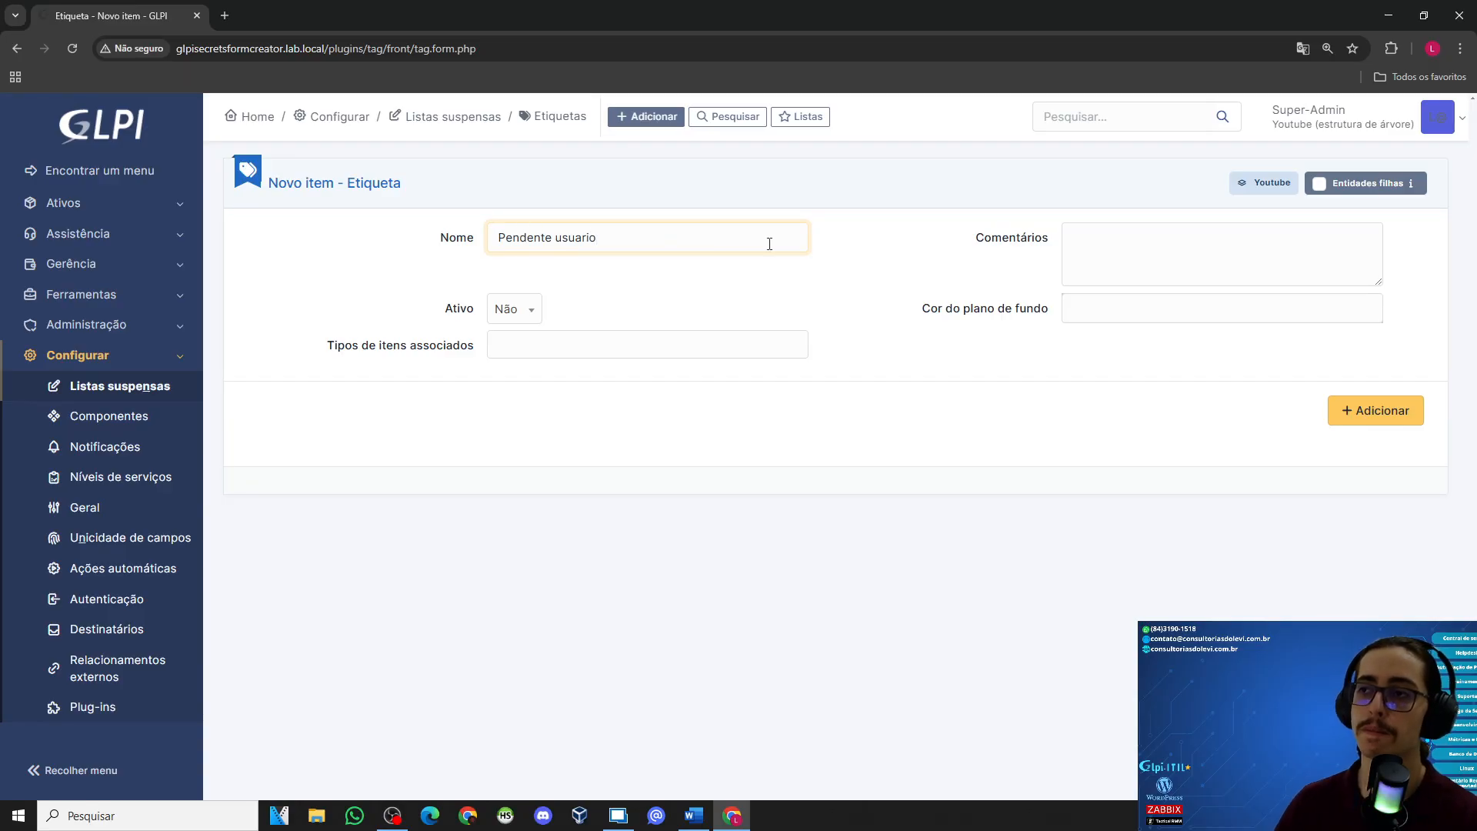
pyautogui.click(1319, 184)
pyautogui.click(515, 315)
pyautogui.click(508, 363)
# Step: Associate the "Pendente usuario" tag with the Assistência - Chamado item type
pyautogui.click(515, 342)
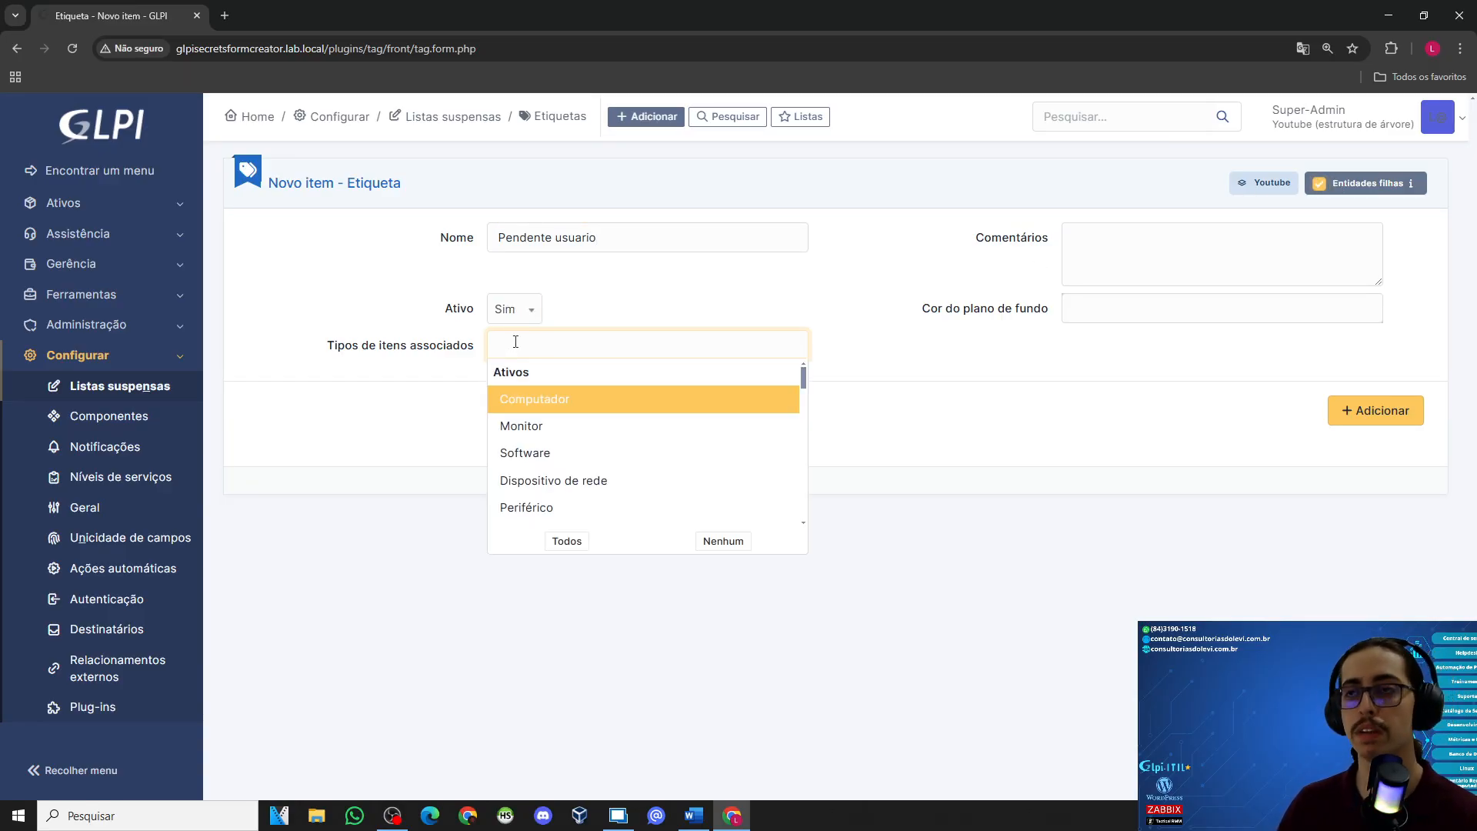
pyautogui.write('cha')
pyautogui.press('Return')
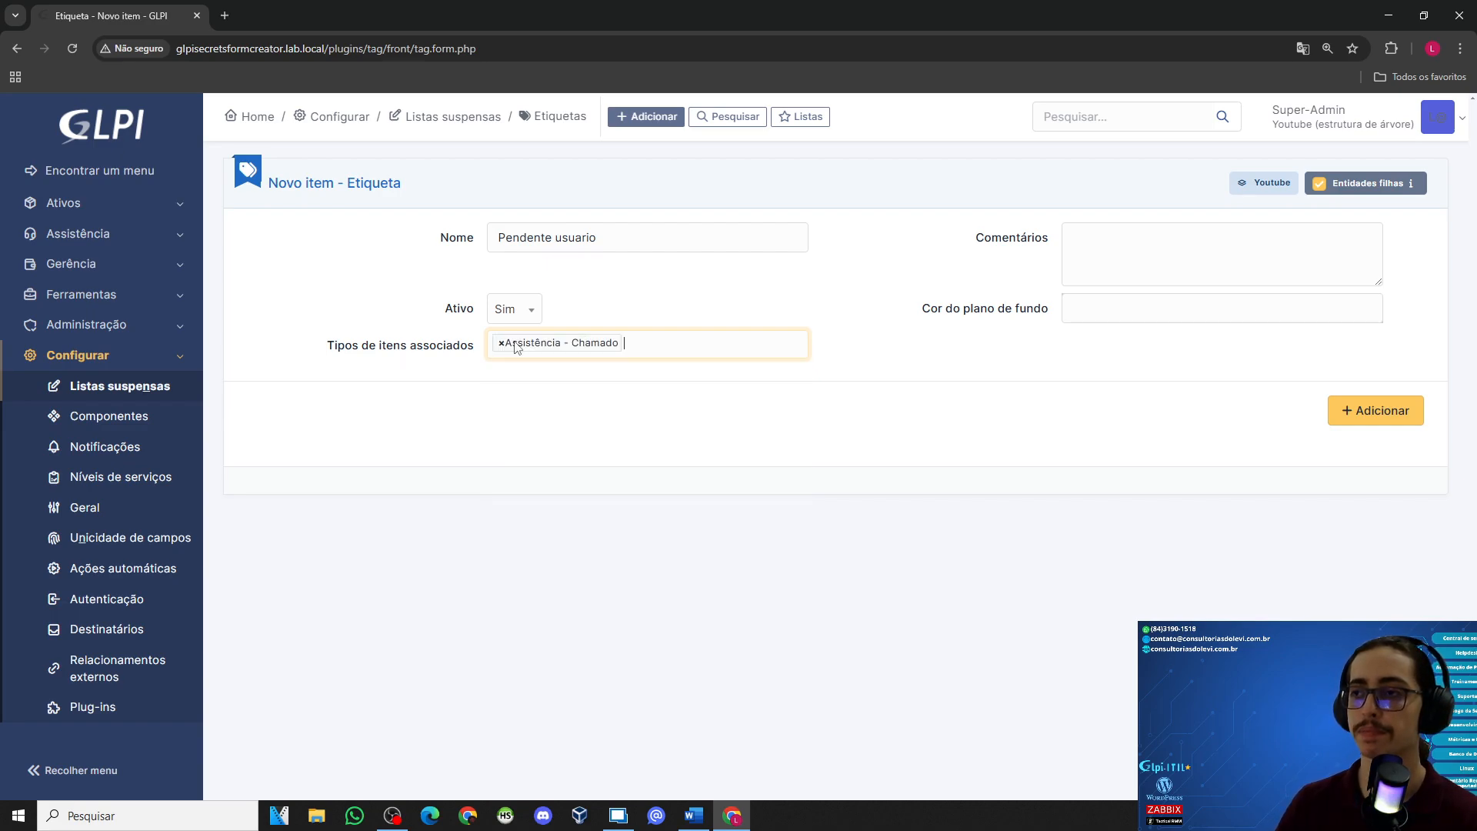
# Step: Set the background colour to yellow #ffd62c and add the "Pendente usuario" tag
pyautogui.click(1110, 312)
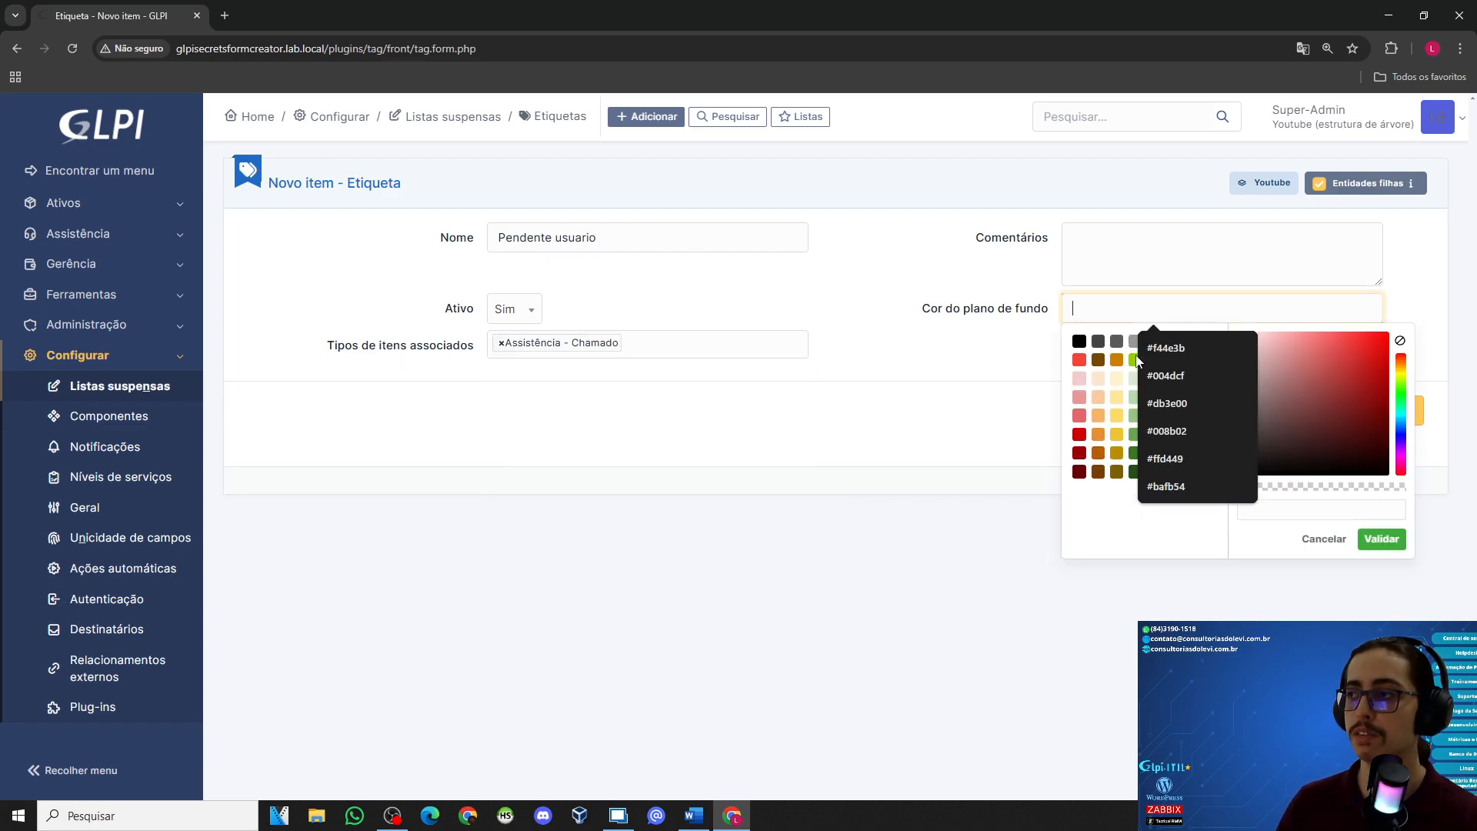
pyautogui.click(1402, 370)
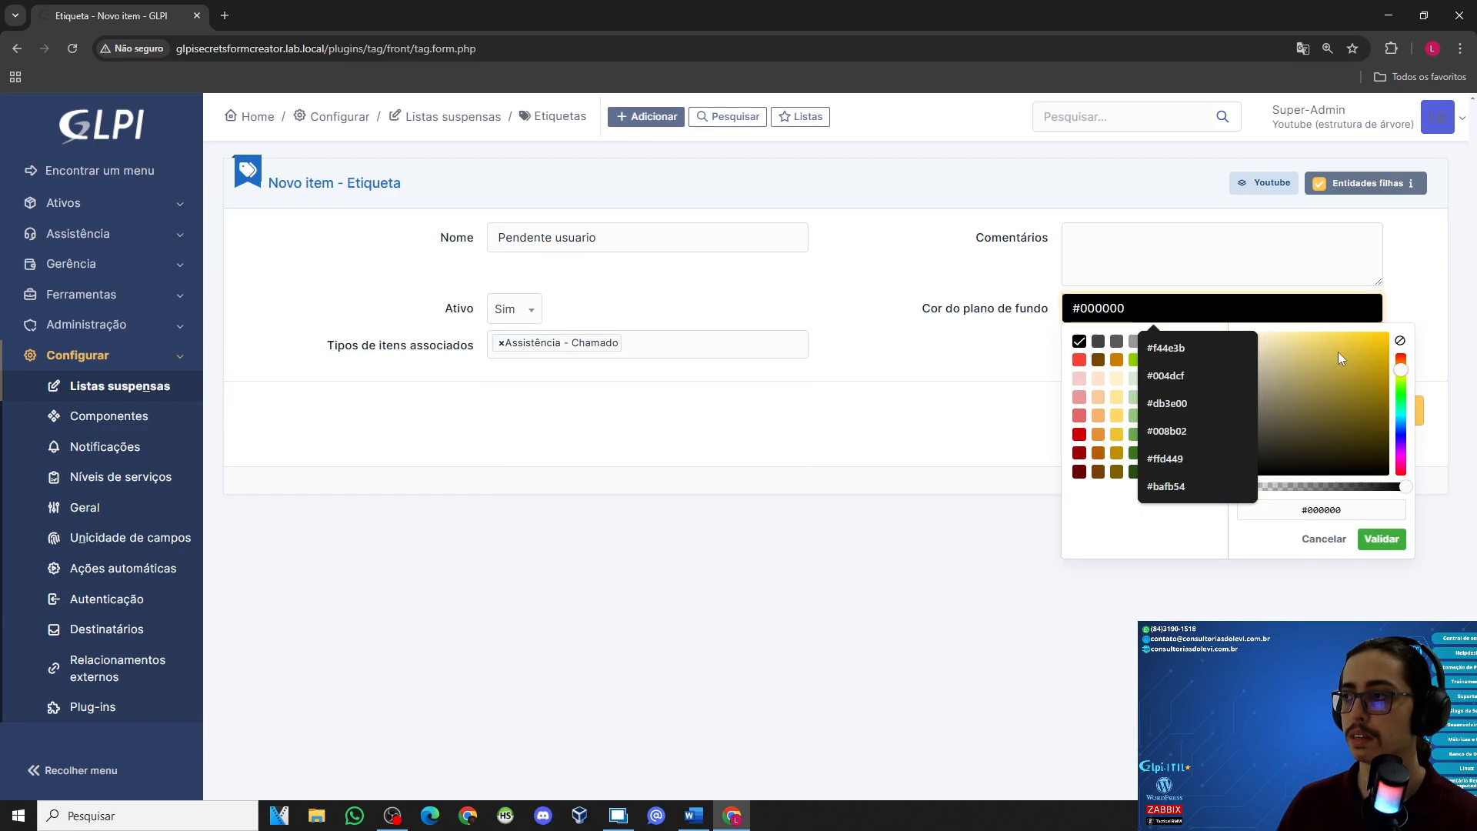
pyautogui.moveTo(1337, 353); pyautogui.dragTo(1321, 325)
pyautogui.click(1361, 332)
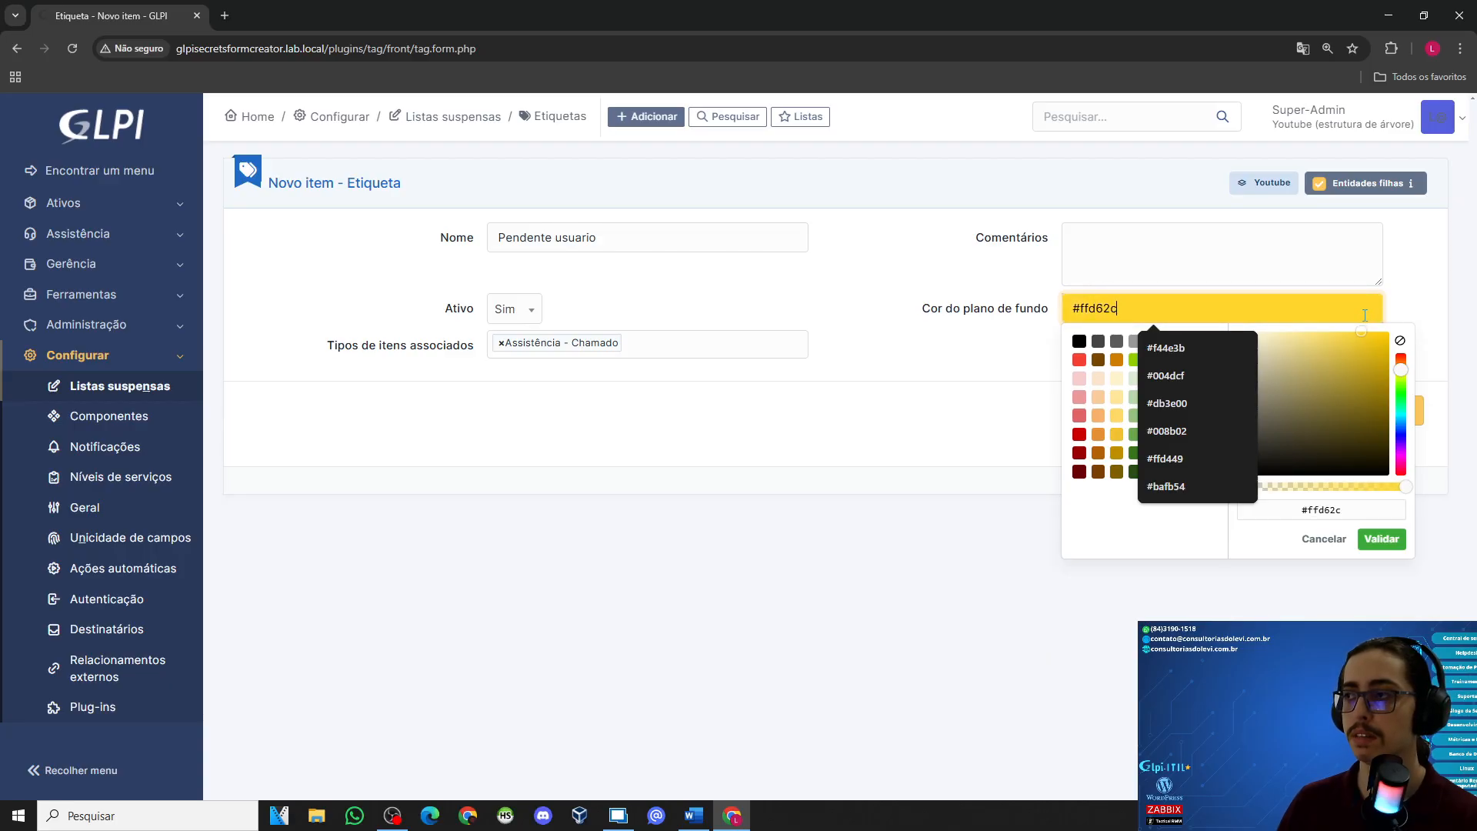
pyautogui.click(912, 362)
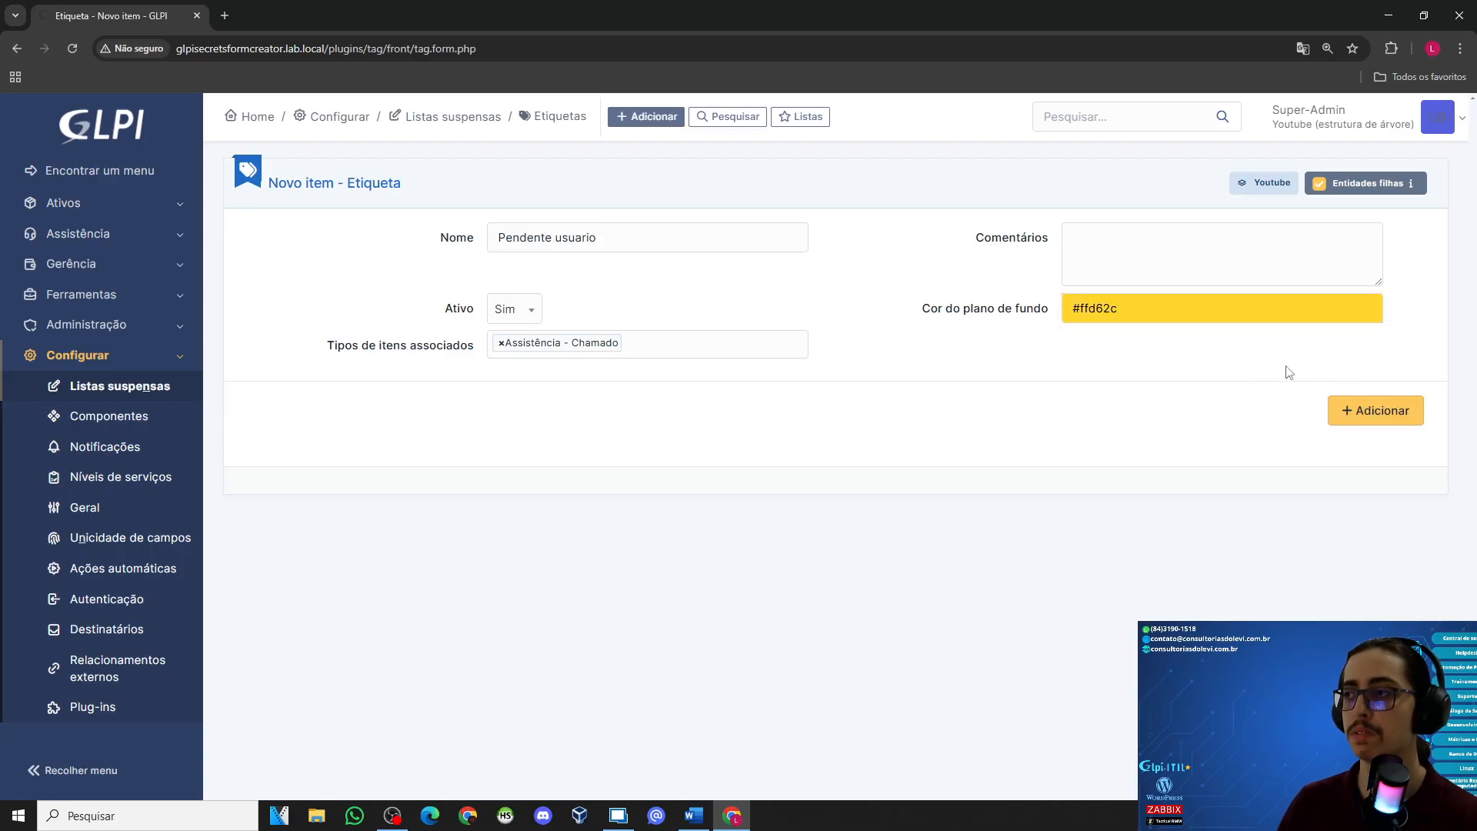
pyautogui.click(1363, 414)
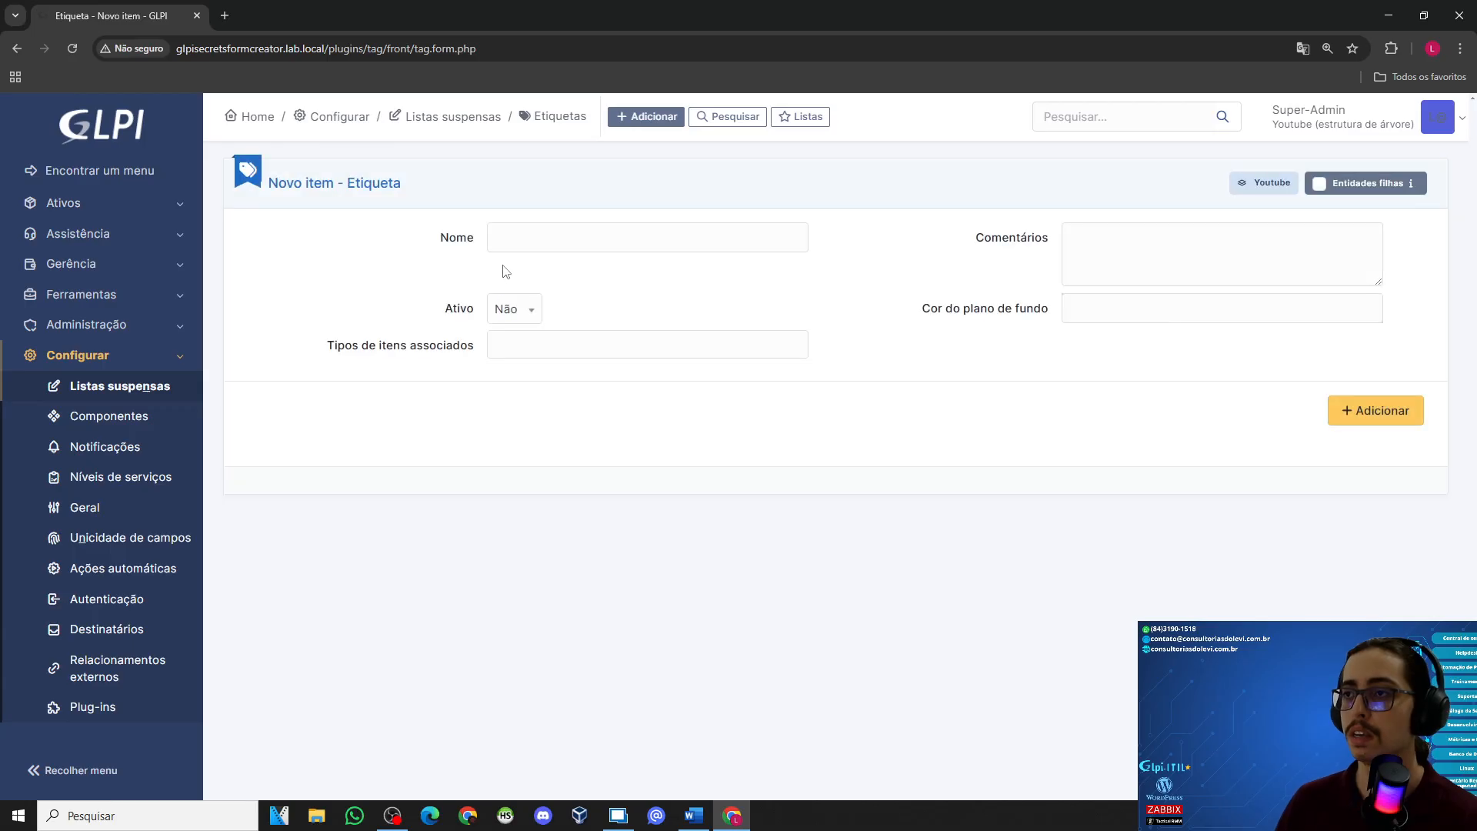
# Step: Name the third tag "Erro de processo" and set Ativo to Sim
pyautogui.click(512, 239)
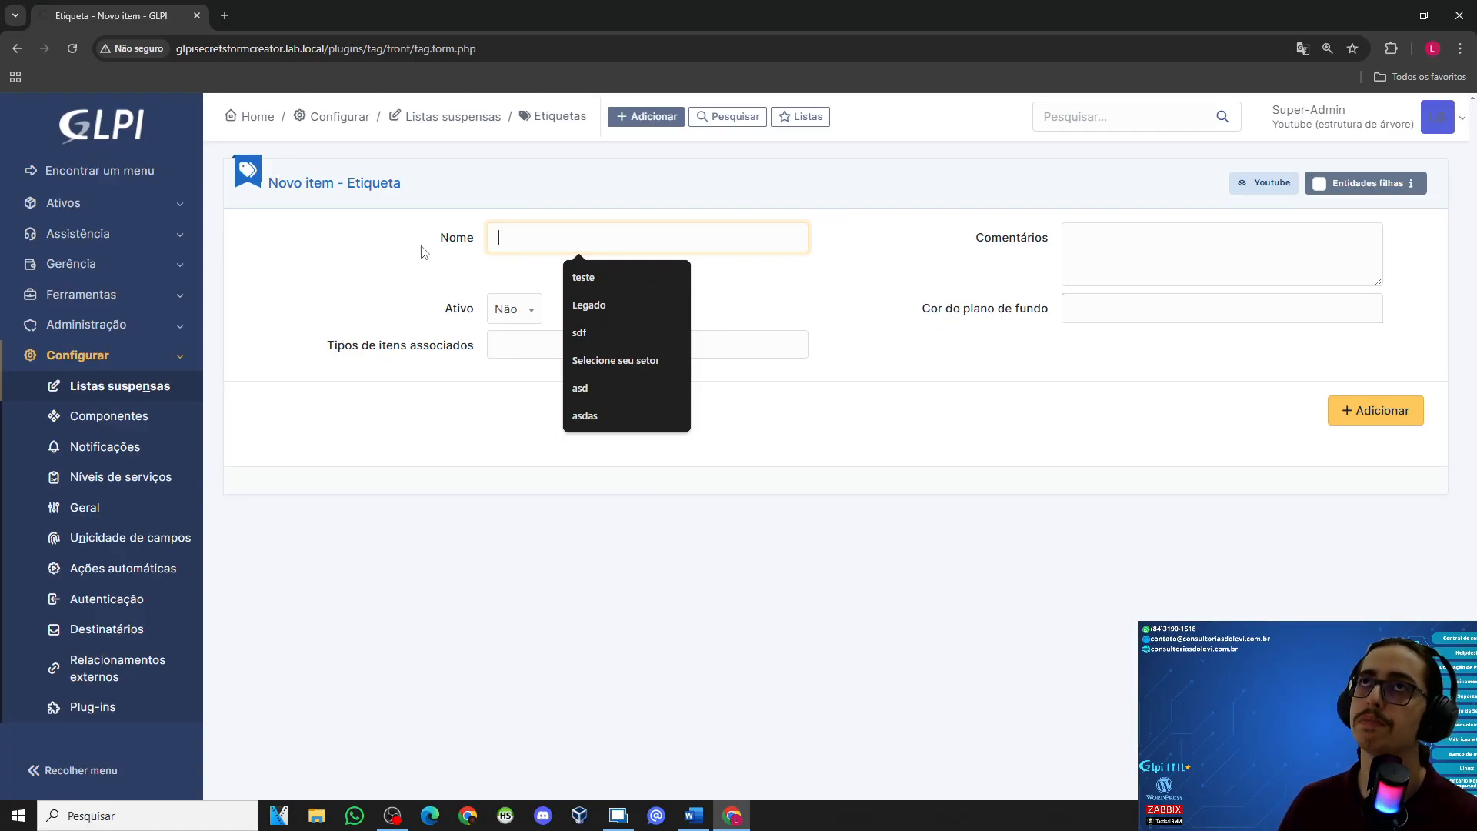
pyautogui.write('Erro de processo')
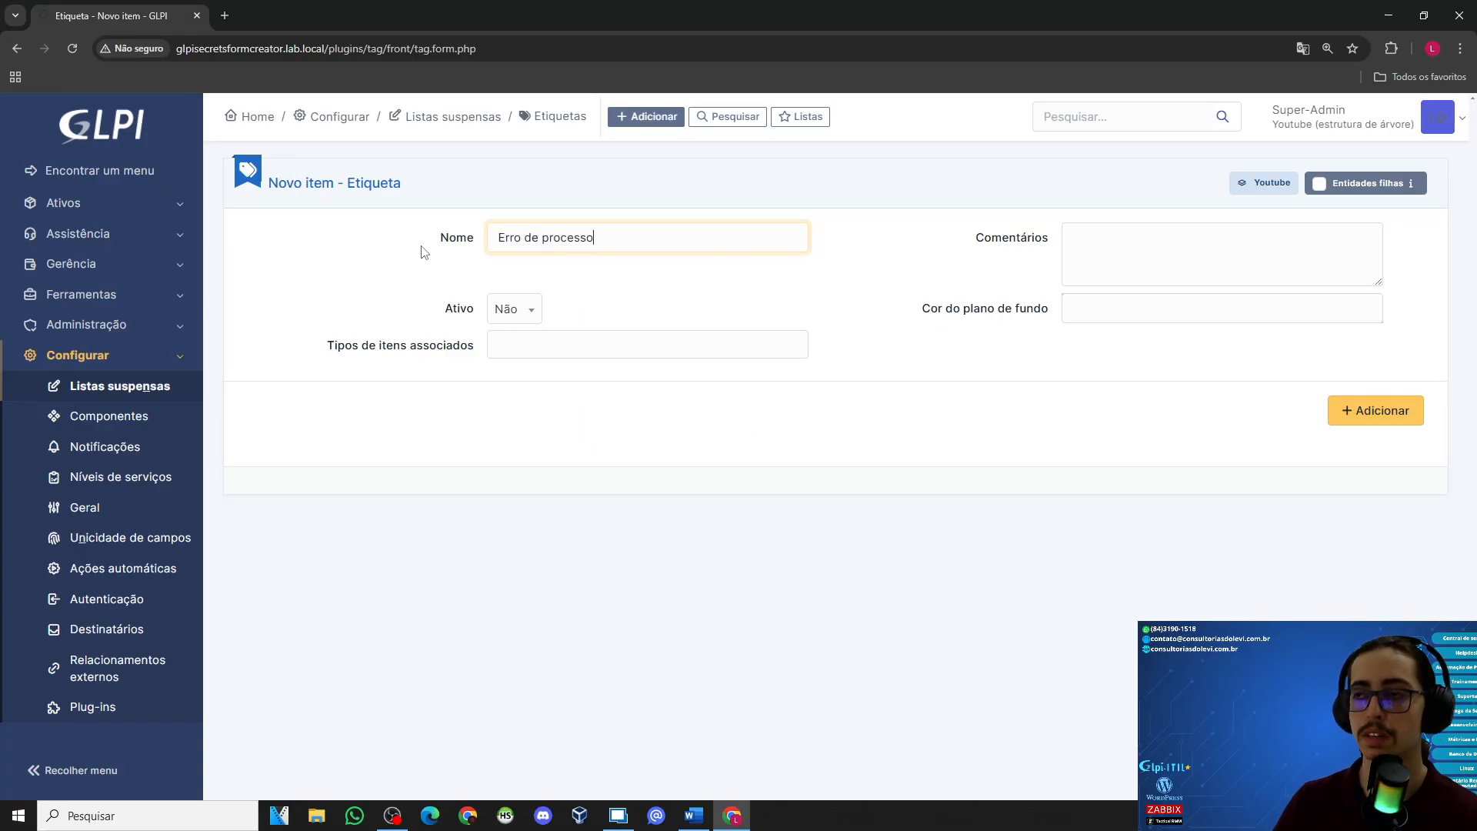
pyautogui.click(530, 309)
pyautogui.click(496, 362)
# Step: Associate the "Erro de processo" tag with the Assistência - Chamado item type
pyautogui.click(510, 352)
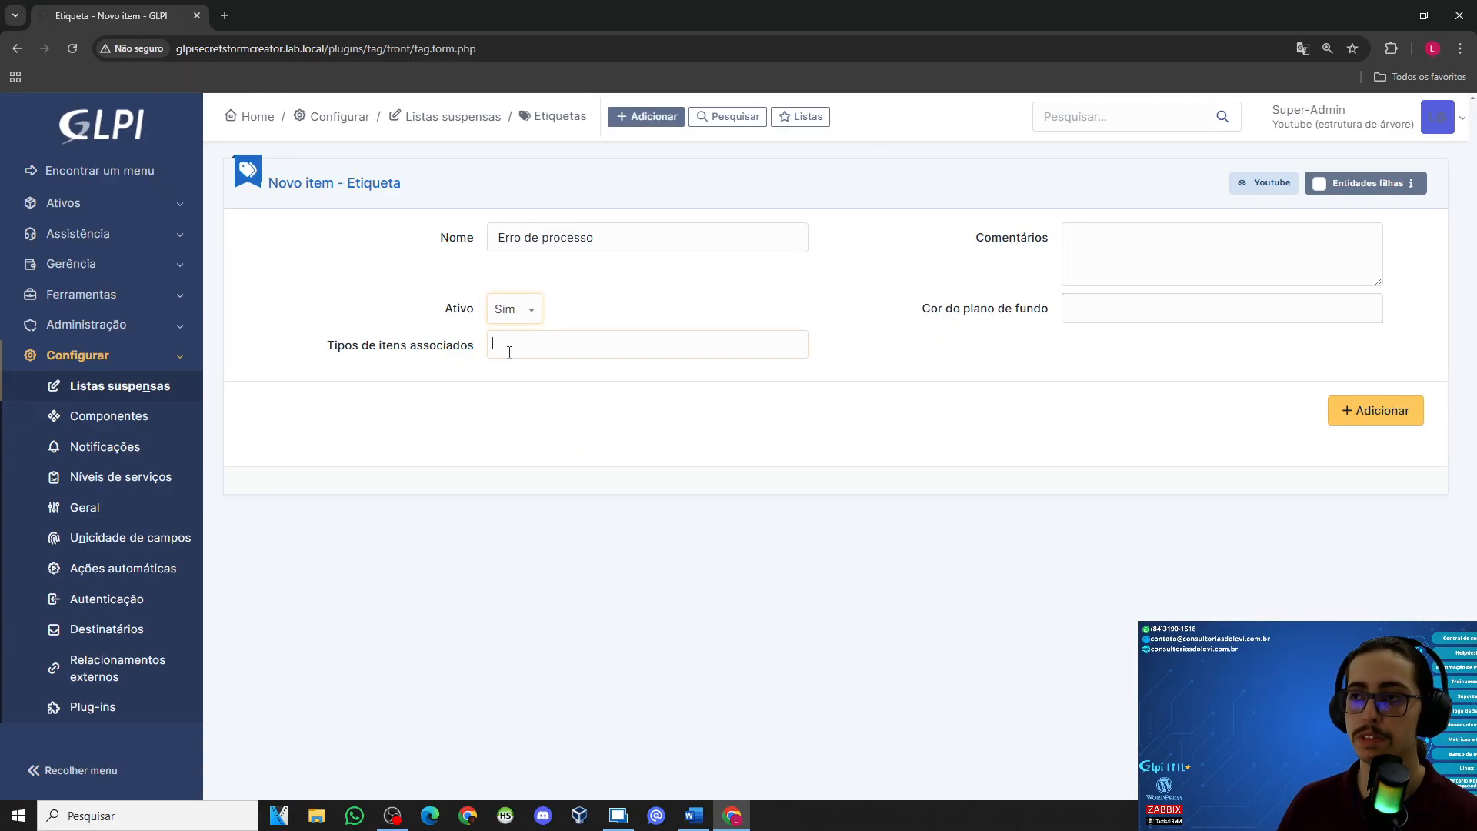
pyautogui.write('chama')
pyautogui.press('Return')
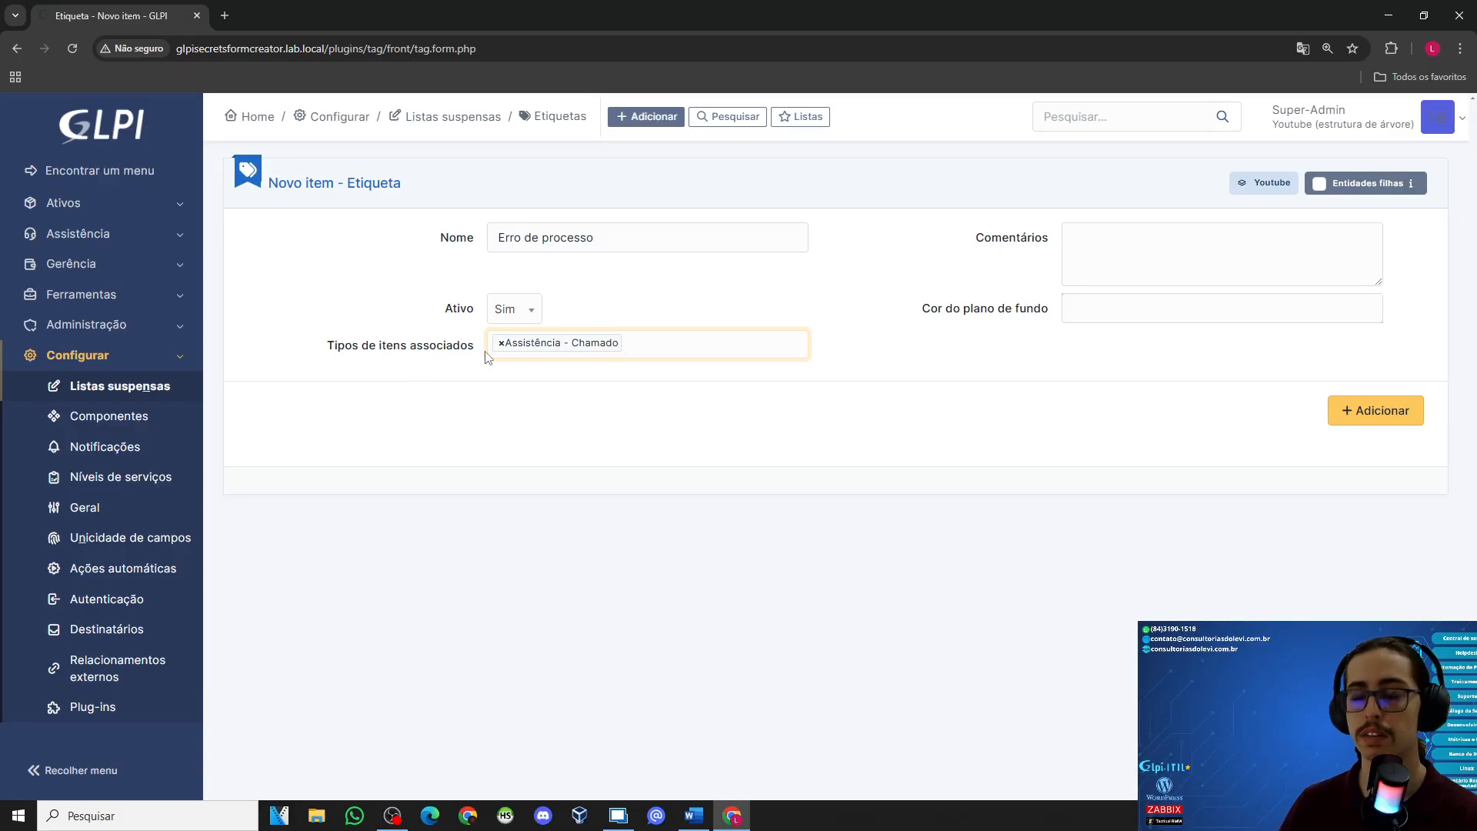
# Step: Set the background colour to red #f83c2e, extend the tag to child entities and add "Erro de processo"
pyautogui.click(1075, 308)
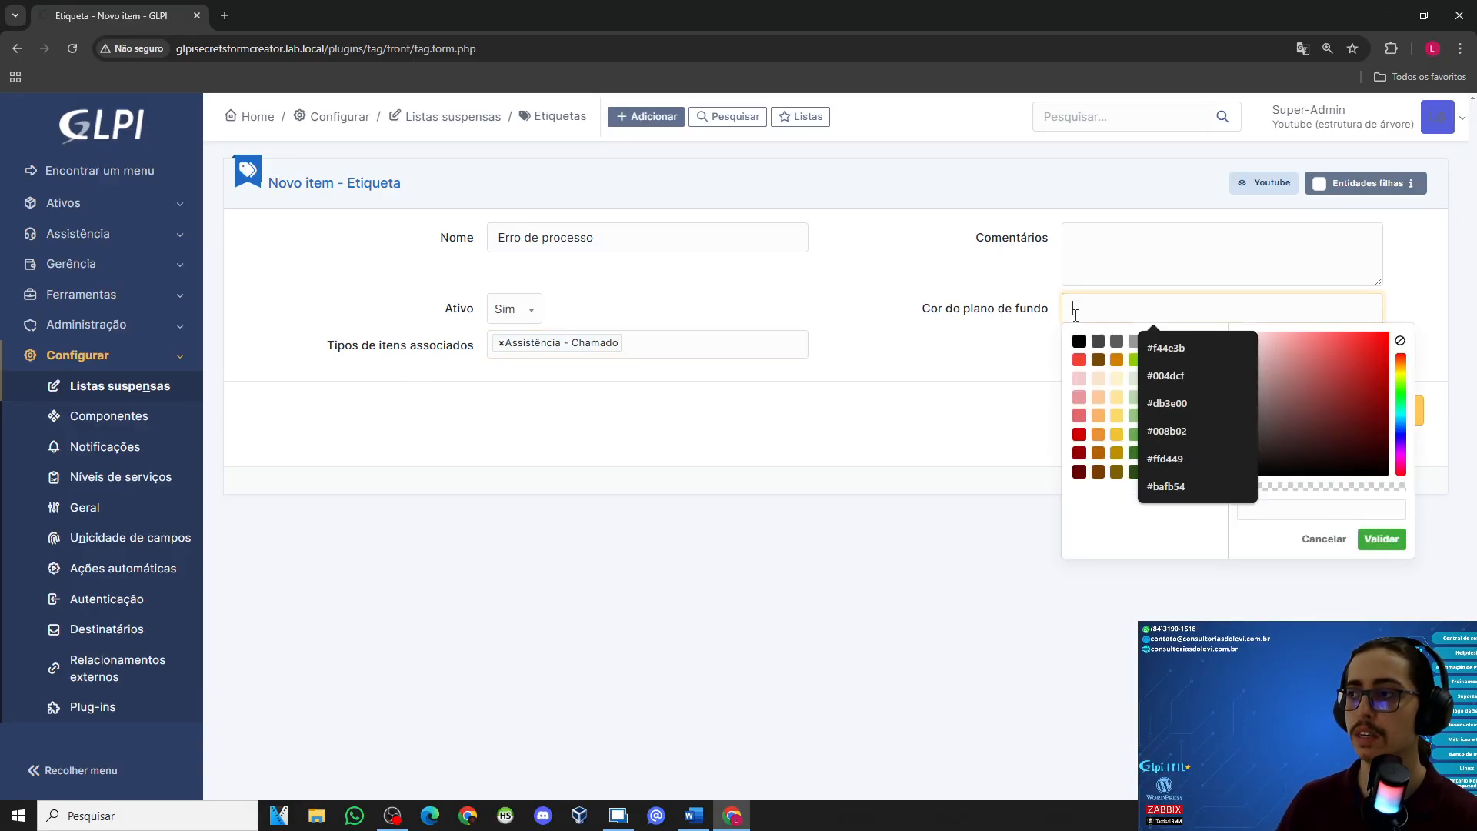
pyautogui.click(1082, 362)
pyautogui.moveTo(1319, 340); pyautogui.dragTo(1361, 336)
pyautogui.click(893, 357)
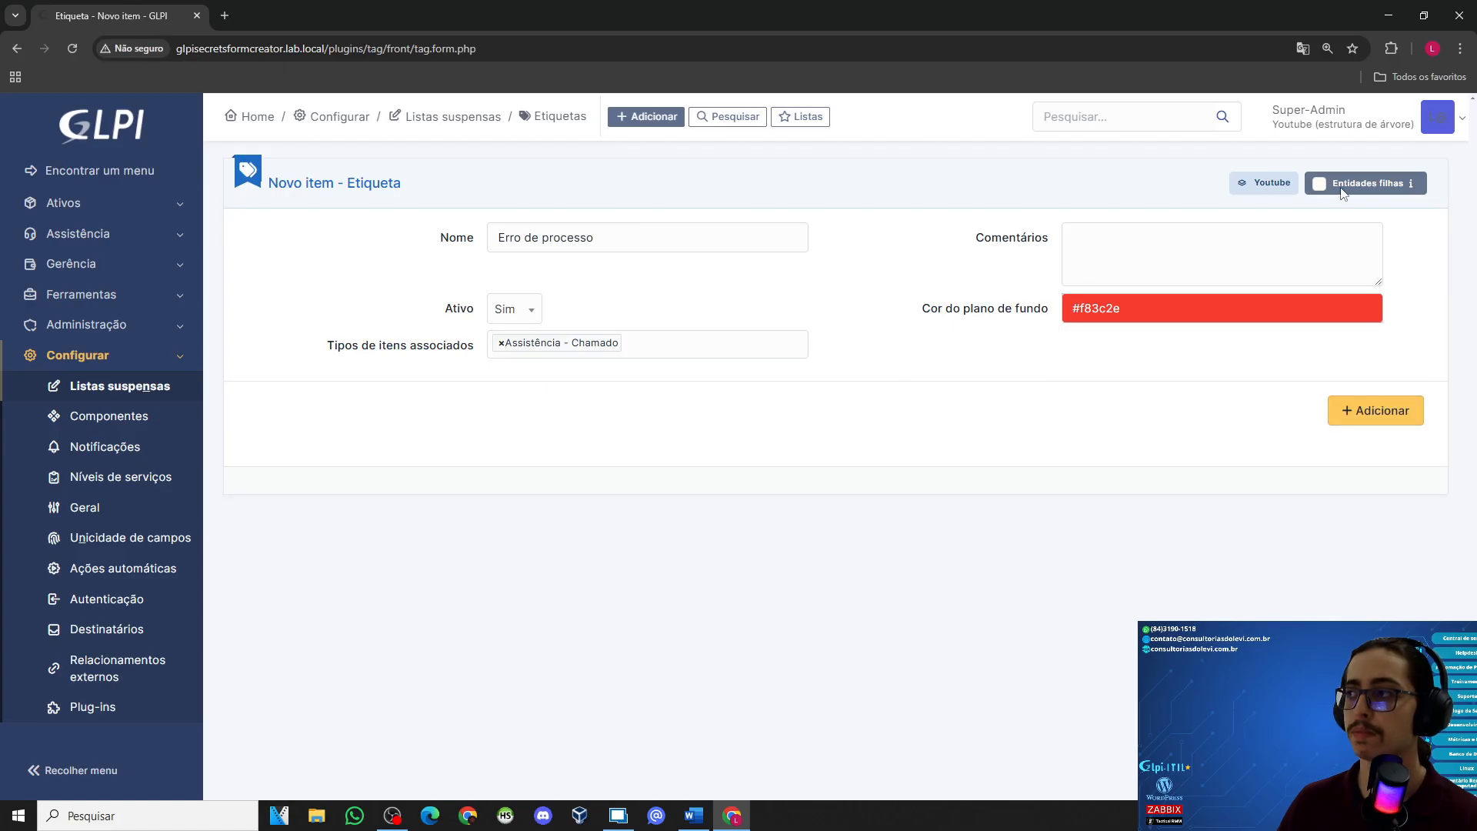
pyautogui.click(1375, 407)
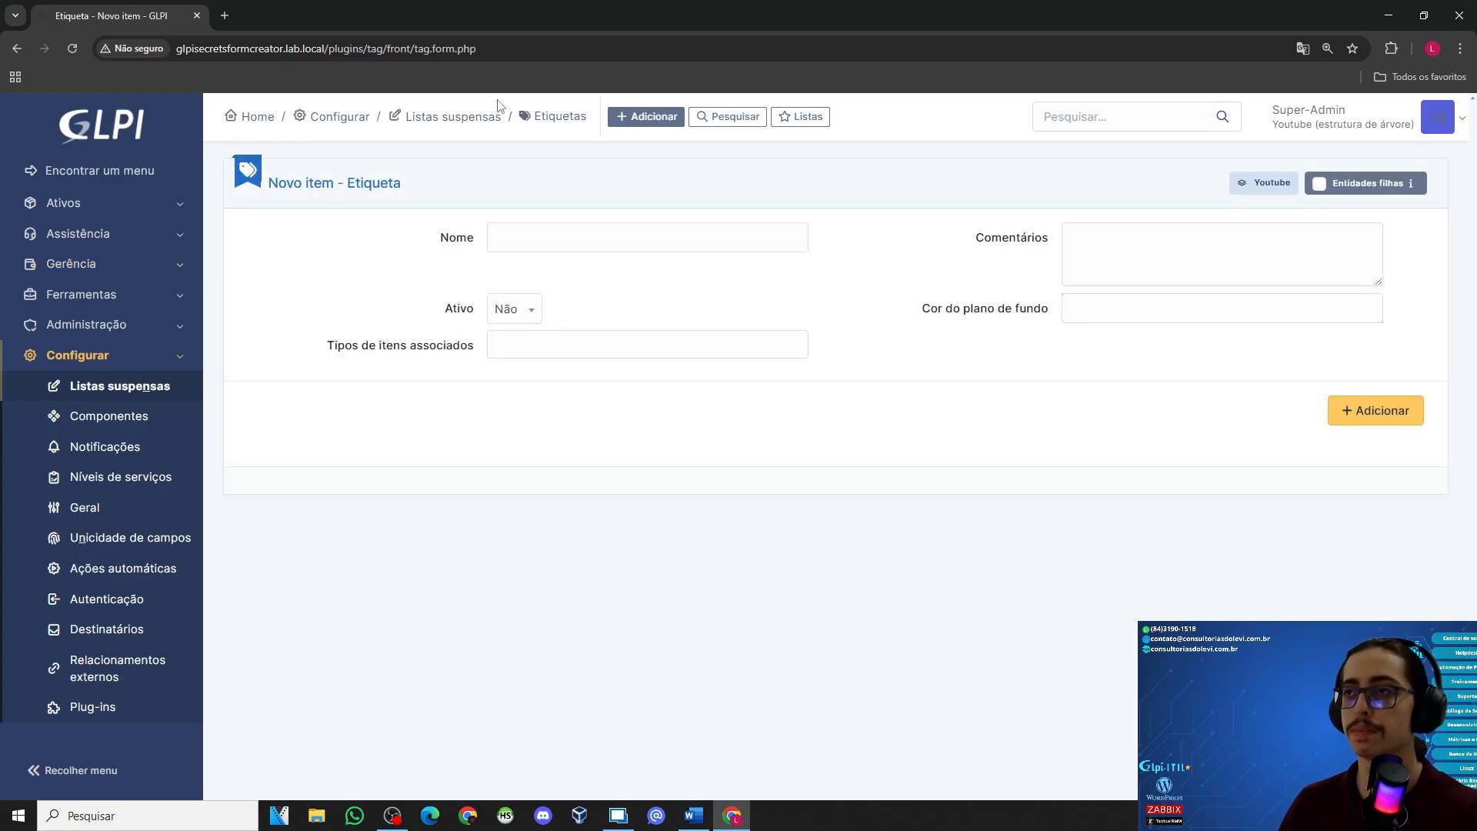
# Step: Review the saved tag records one after another, starting with "Erro de processo", and return to the tag list
pyautogui.click(544, 116)
pyautogui.click(331, 379)
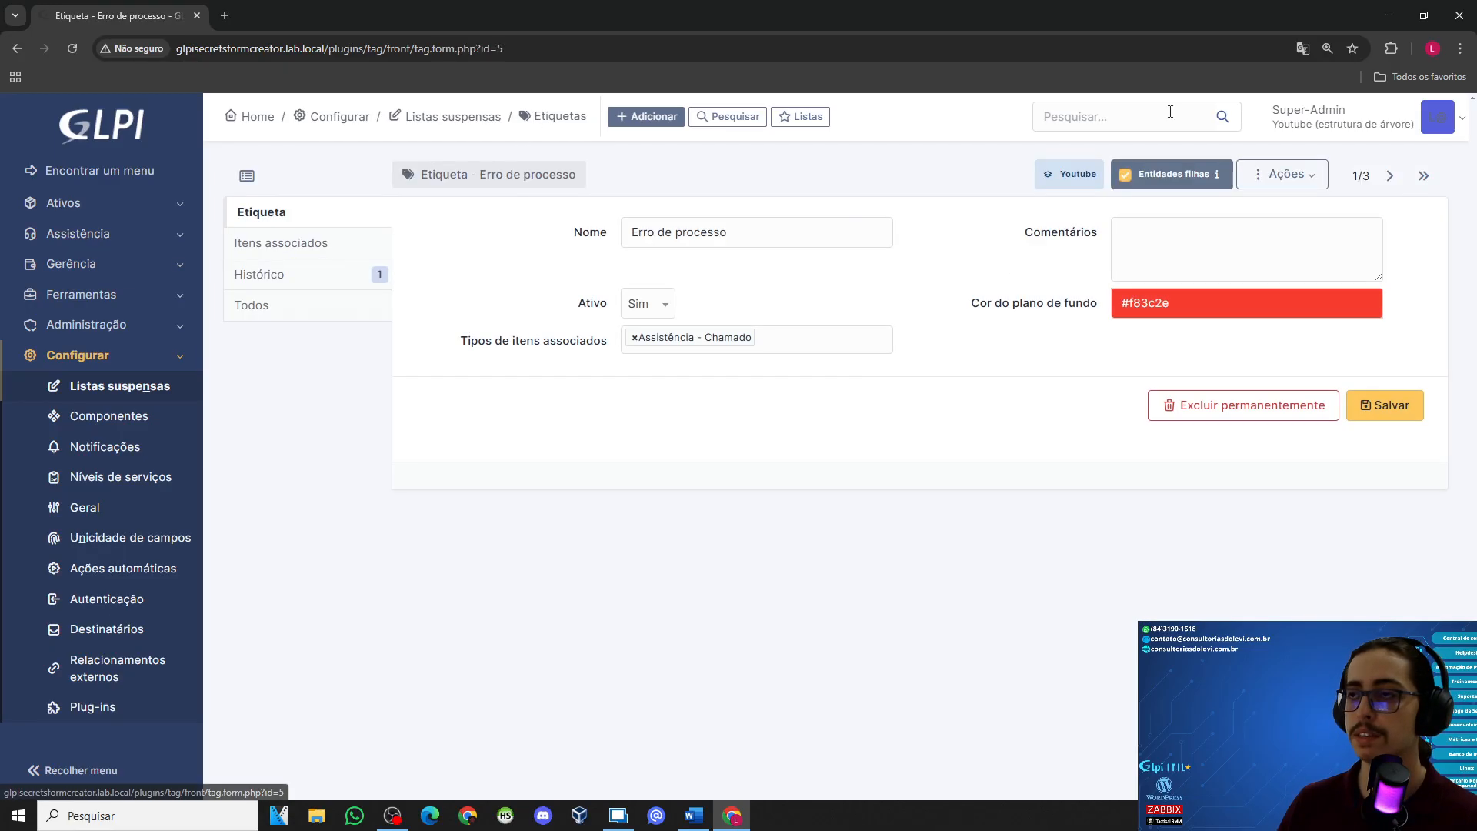
pyautogui.click(1389, 178)
pyautogui.click(1388, 183)
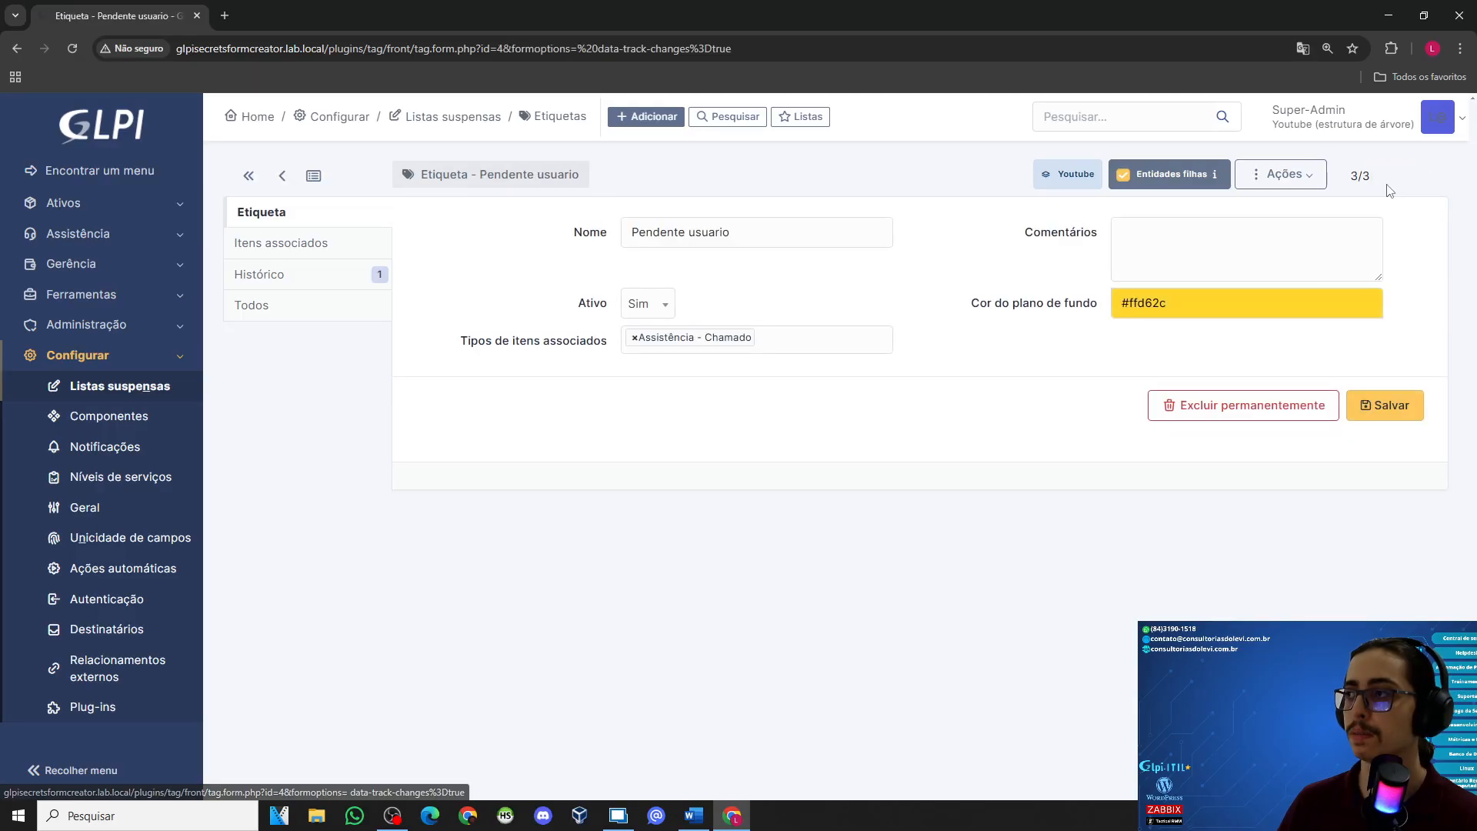
pyautogui.click(313, 175)
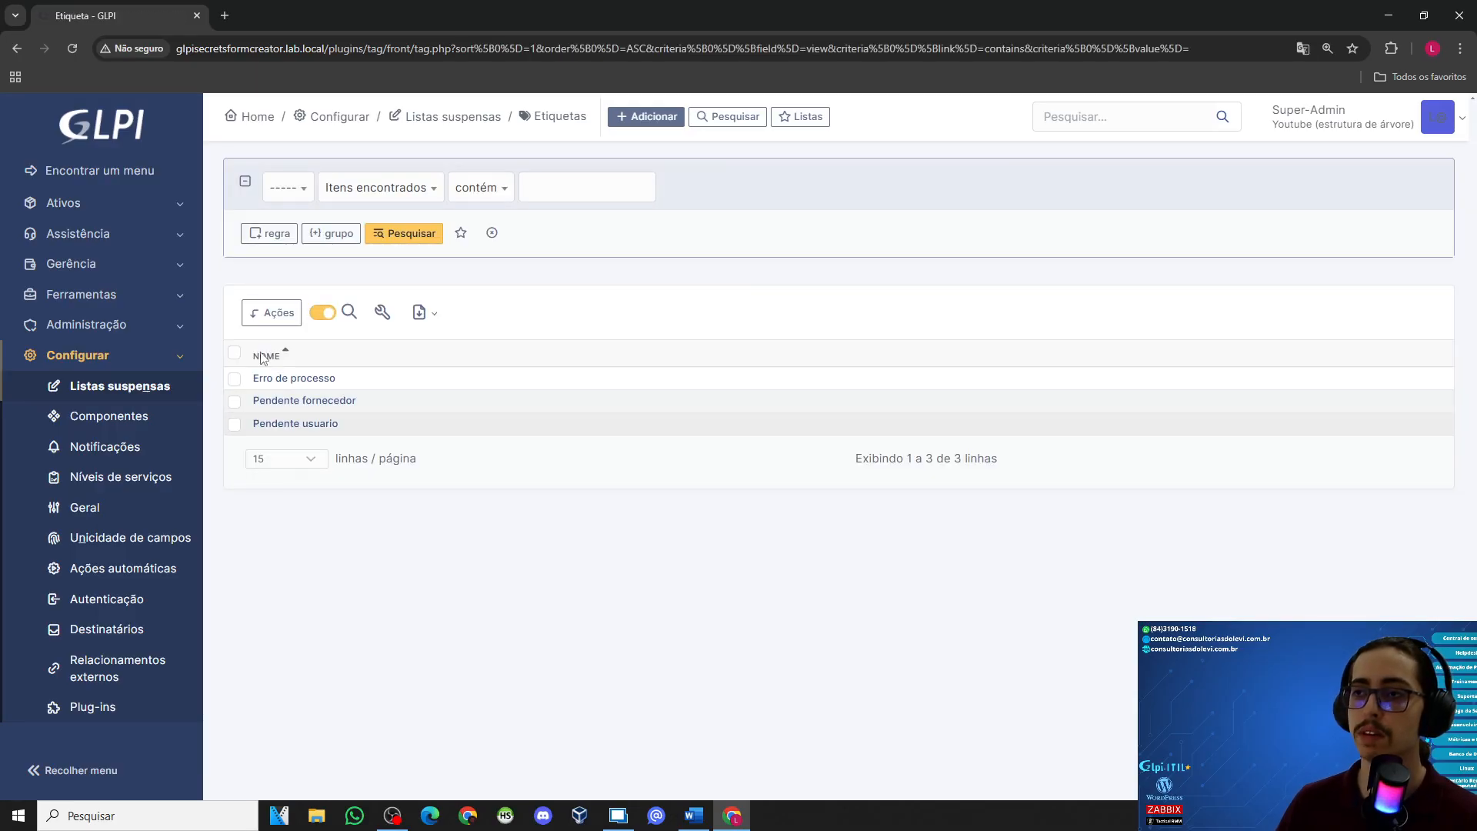
# Step: Open ticket 71, "Etapa Dept Pessoal | wefwefwe", from the Chamados list and expand its full description
pyautogui.doubleClick(313, 378)
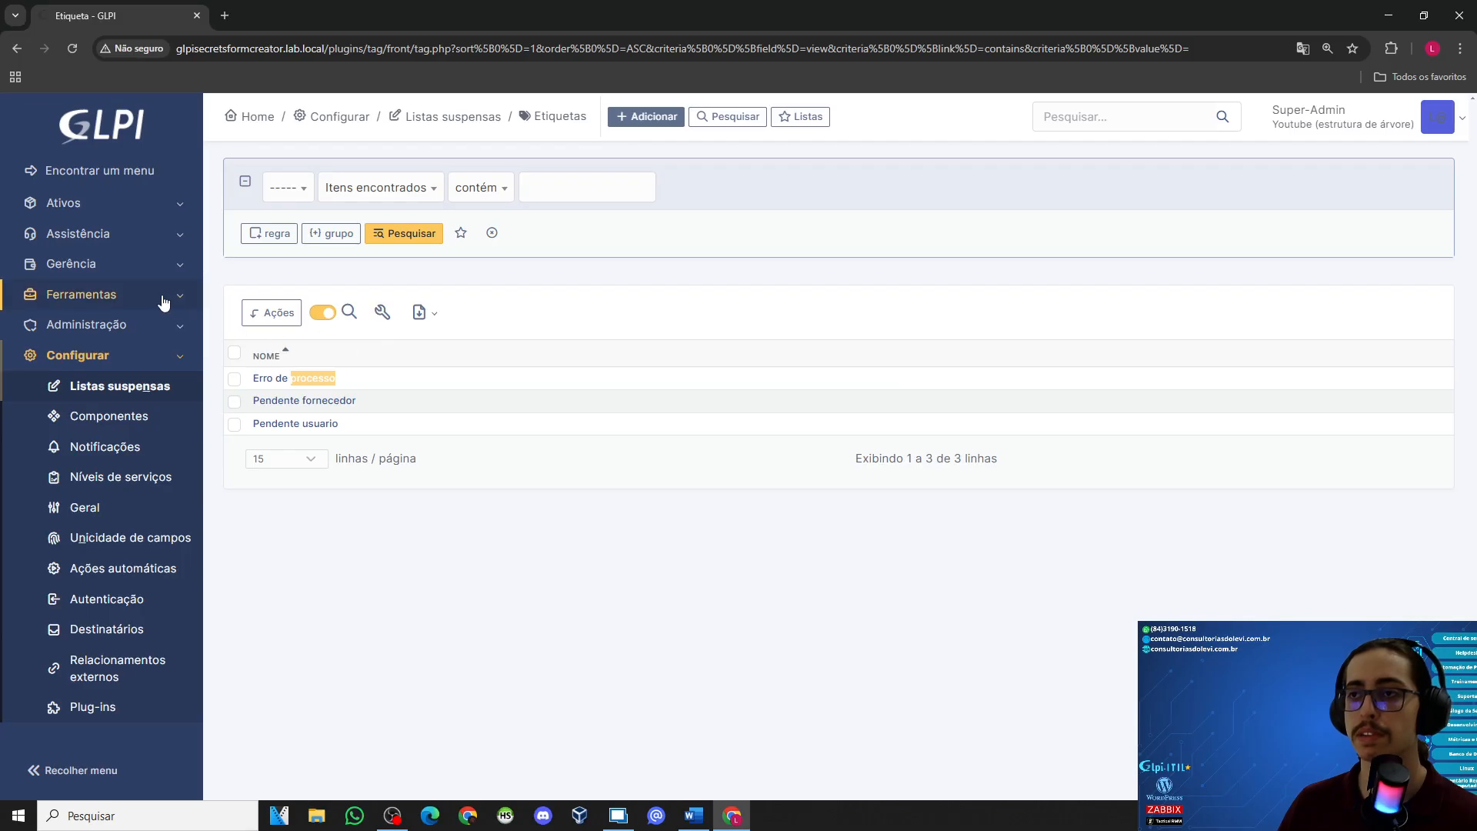
pyautogui.click(112, 233)
pyautogui.click(103, 294)
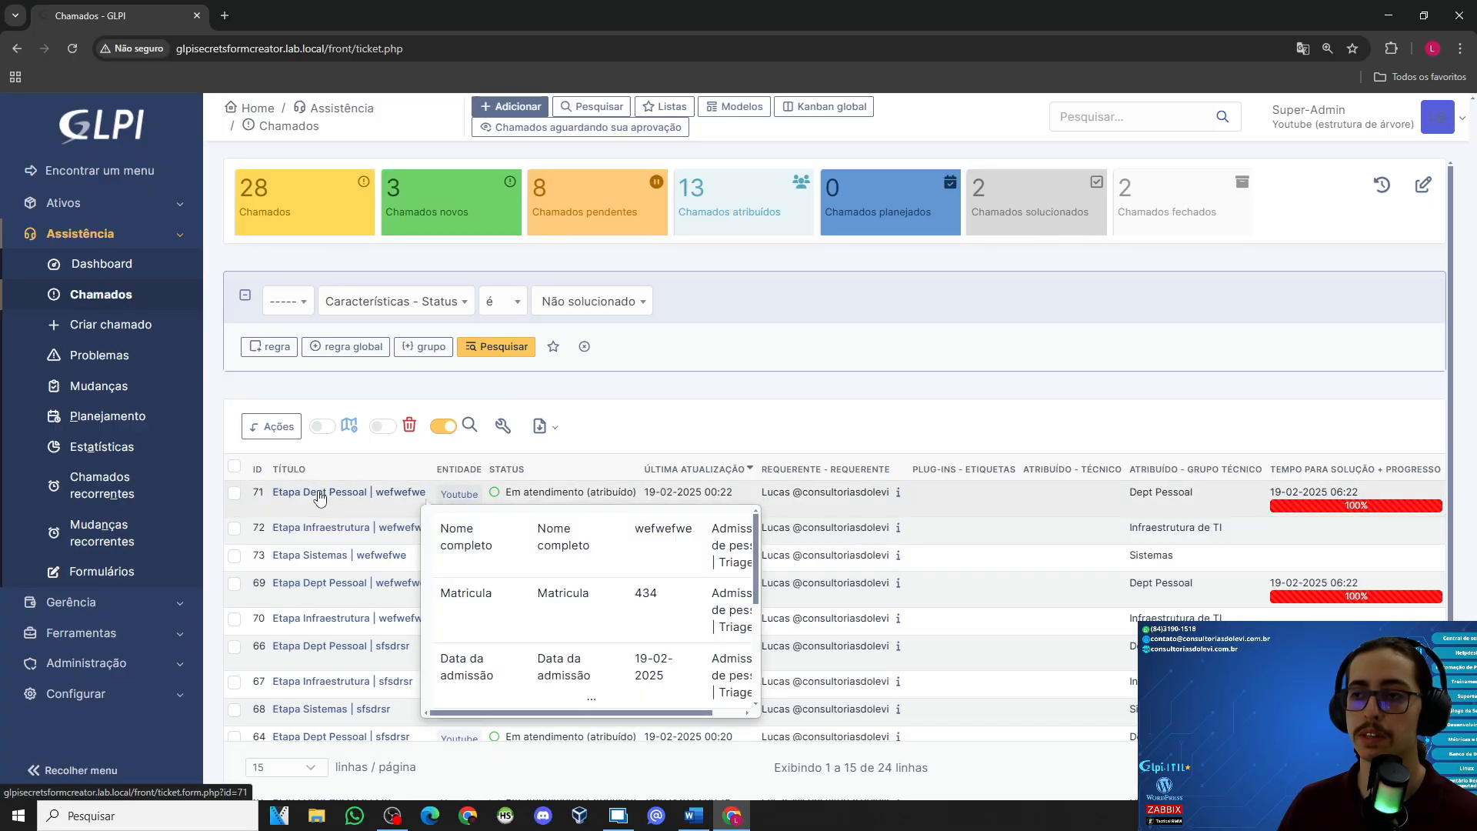
pyautogui.click(320, 498)
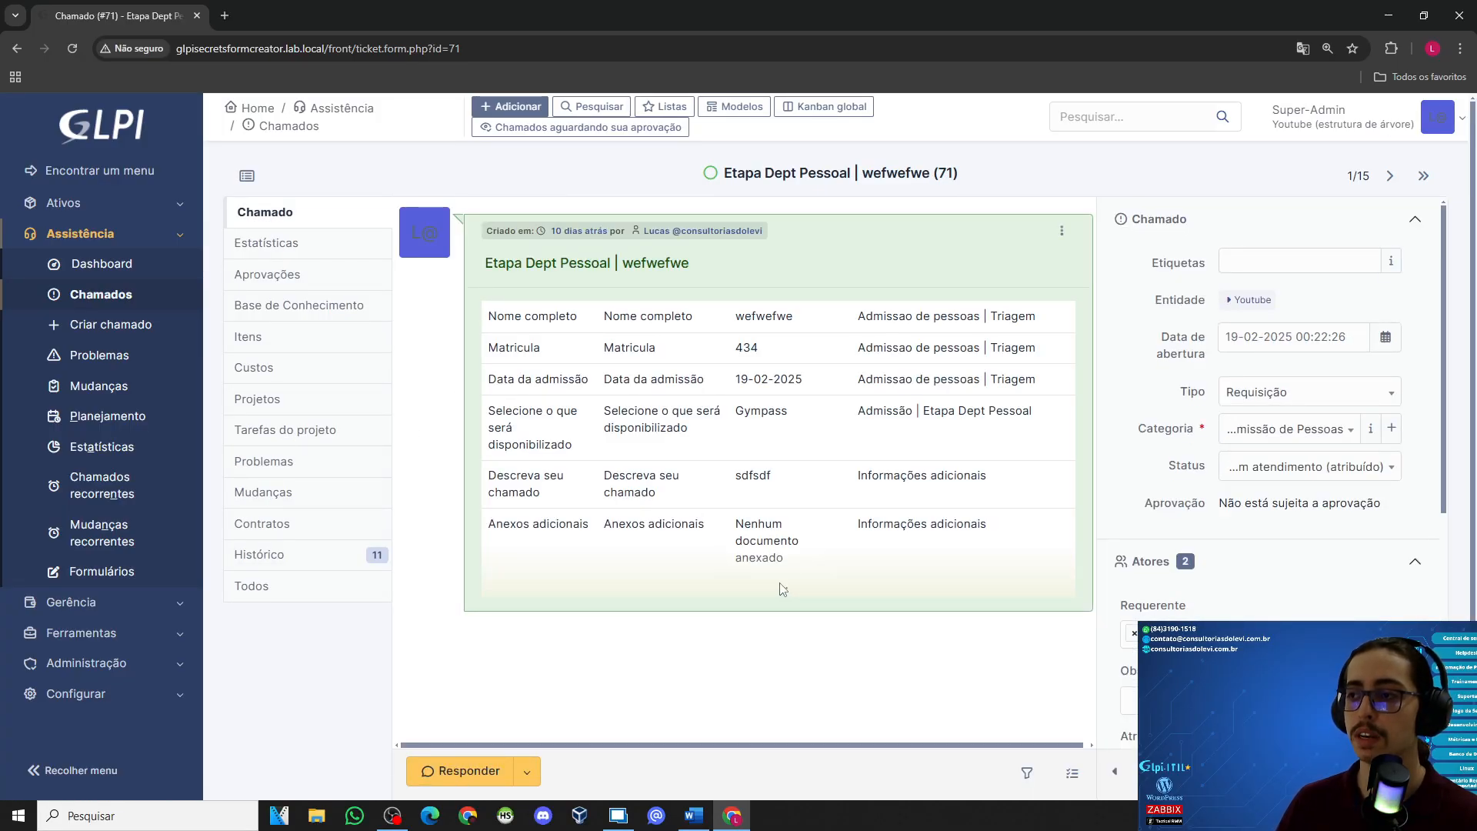
pyautogui.click(785, 590)
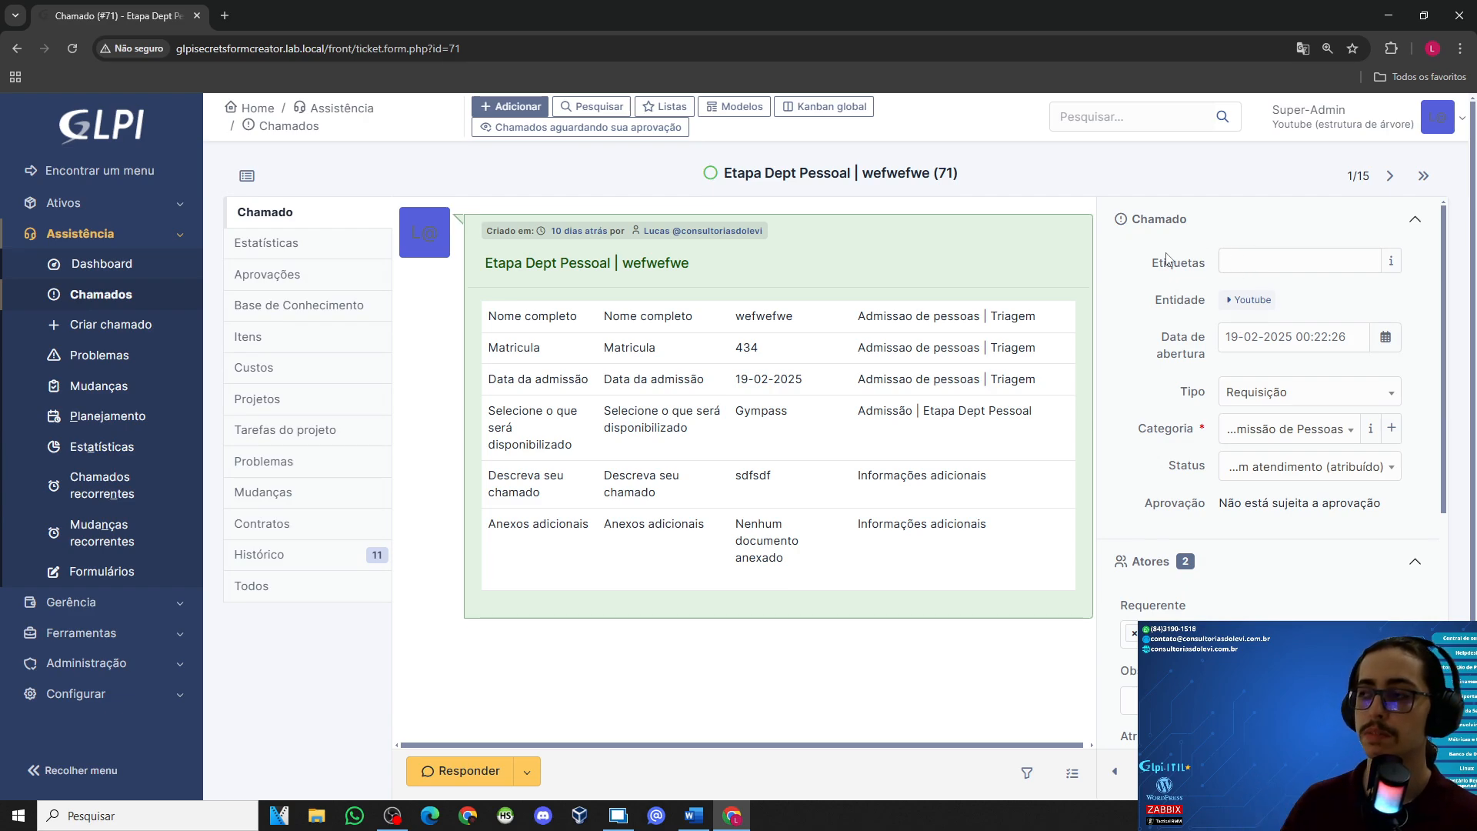
# Step: Assign the "Erro de processo" and "Pendente usuario" tags to ticket 71 and save the ticket
pyautogui.click(1225, 259)
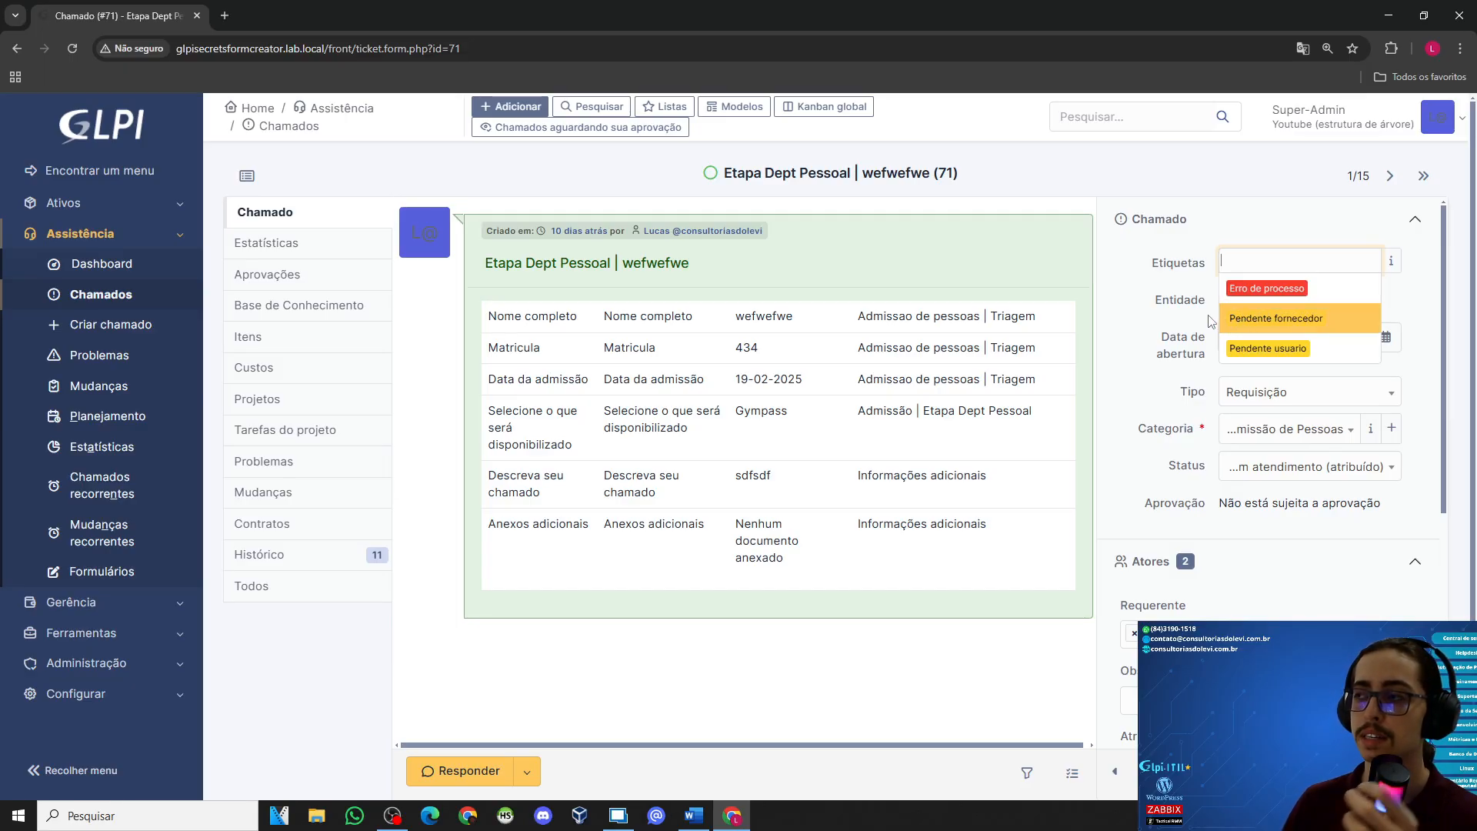
pyautogui.click(1266, 289)
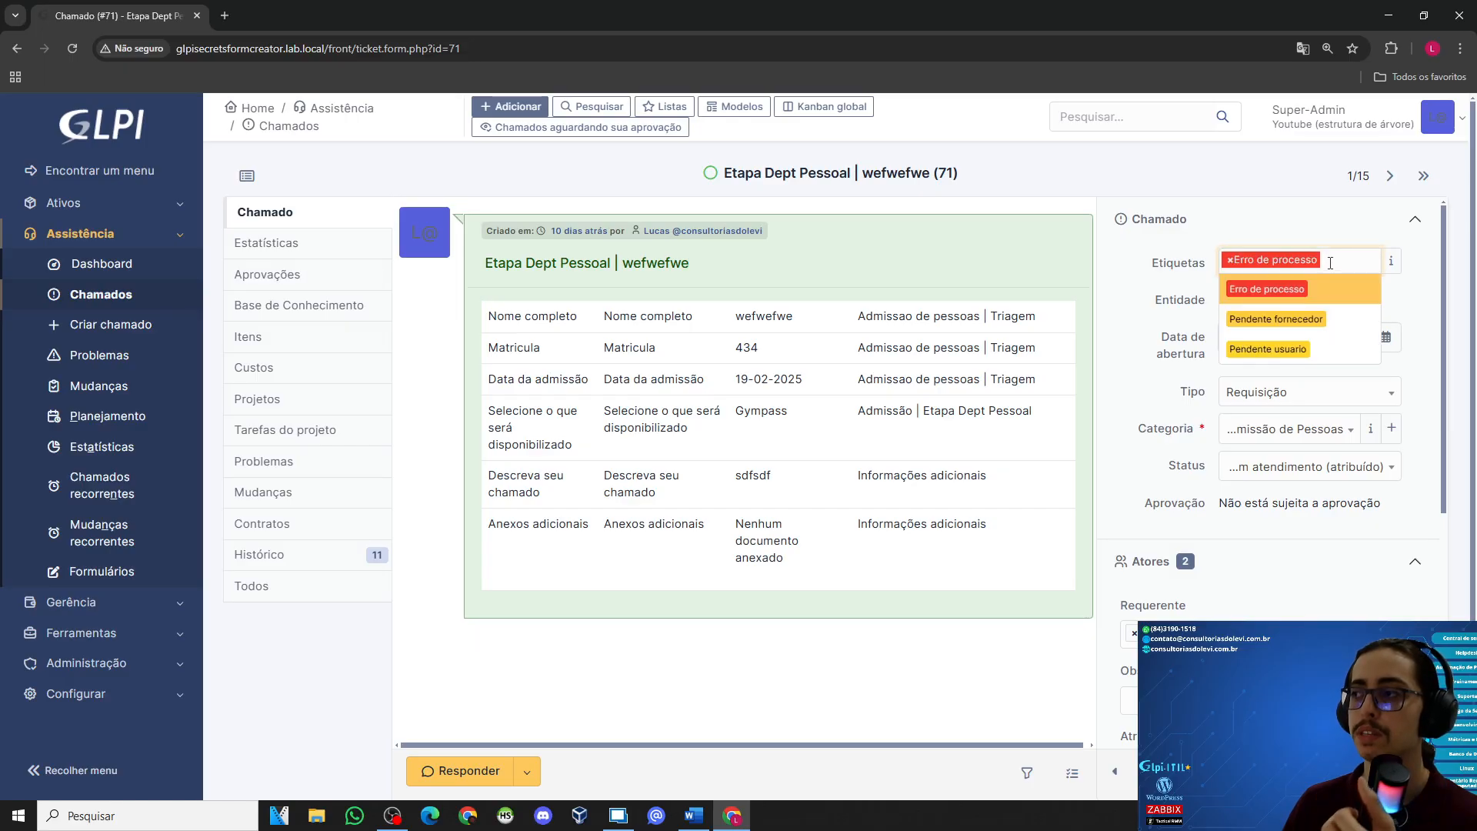
pyautogui.click(1277, 347)
pyautogui.click(1394, 771)
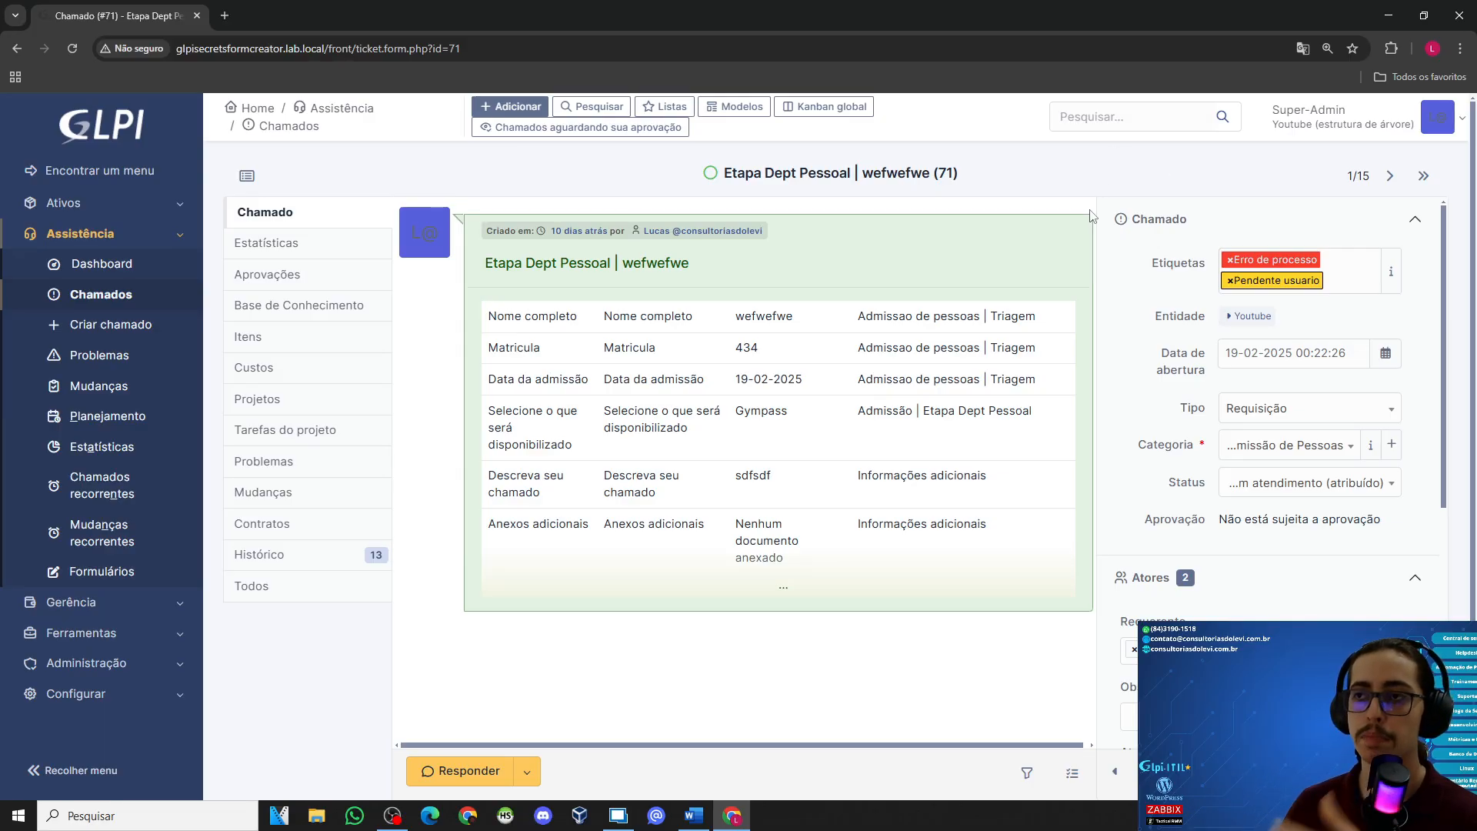
# Step: Add a private follow-up with the text "dfgdfgdfgfdgdfgdfgfgdfgdfgdfg" to ticket 71
pyautogui.click(464, 770)
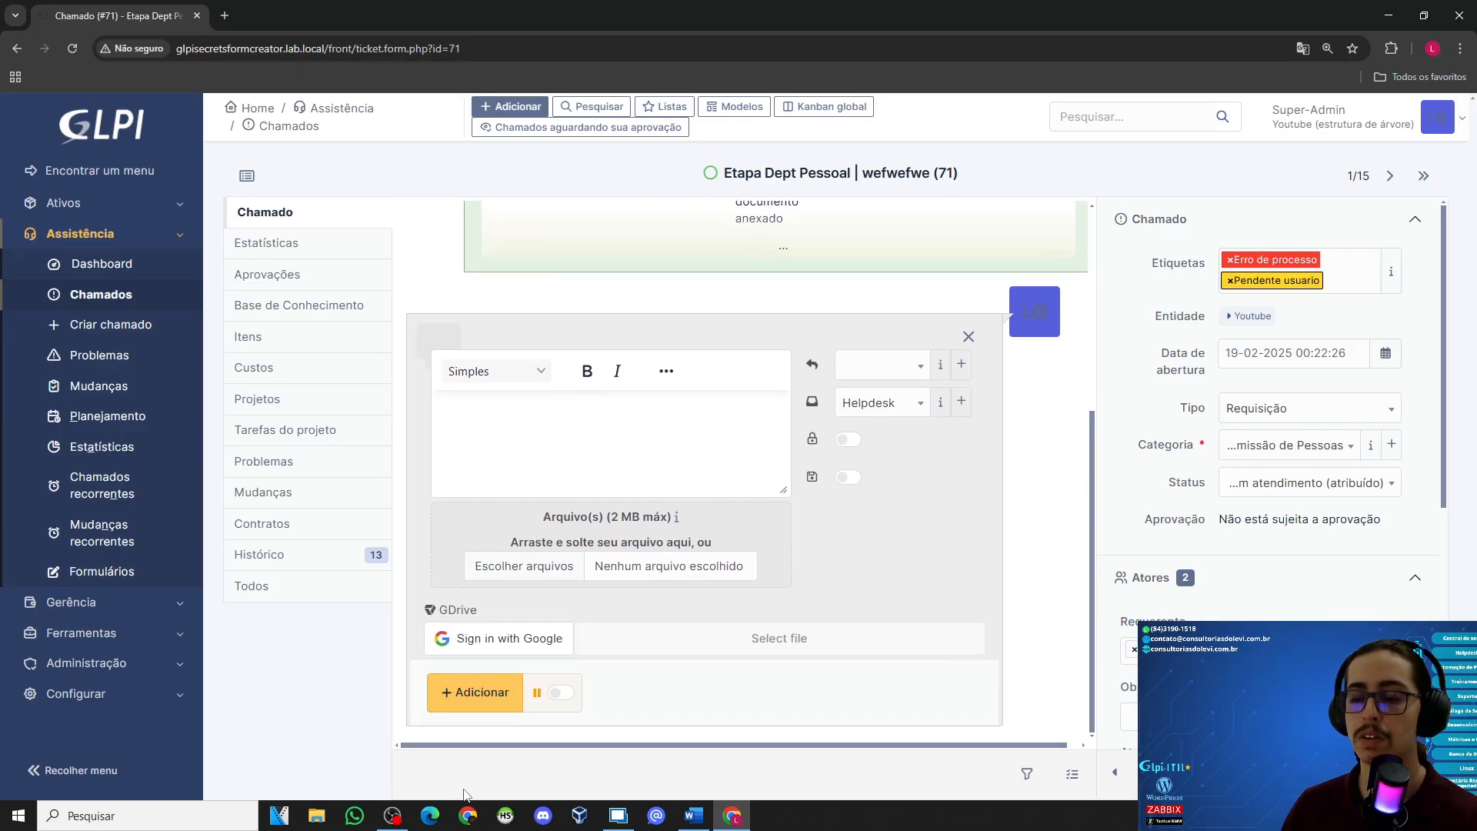
pyautogui.write('dfgdfgdfgfdgdfgdfg')
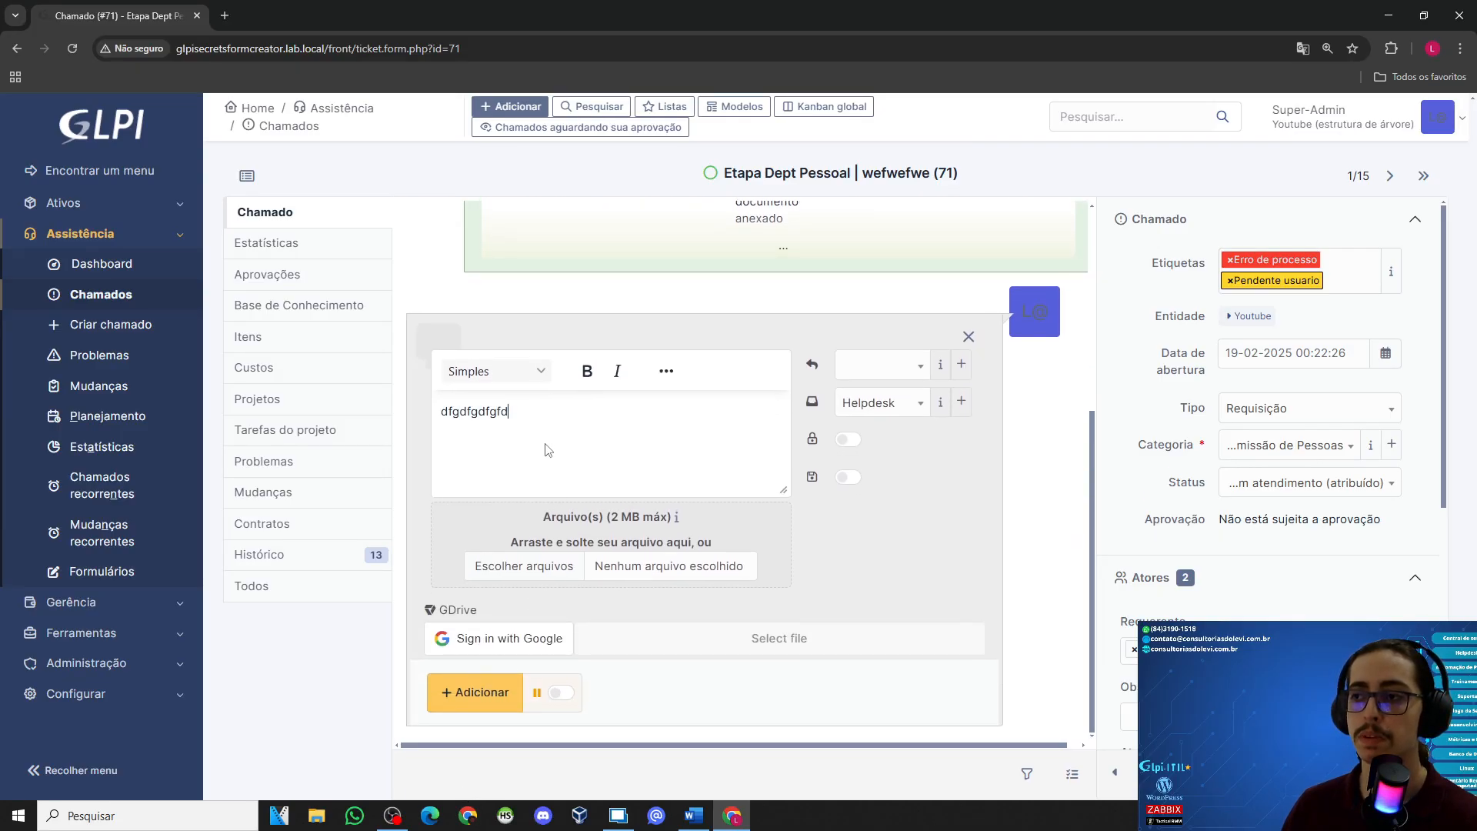
pyautogui.click(847, 438)
pyautogui.write('fgdfgdfgdfg')
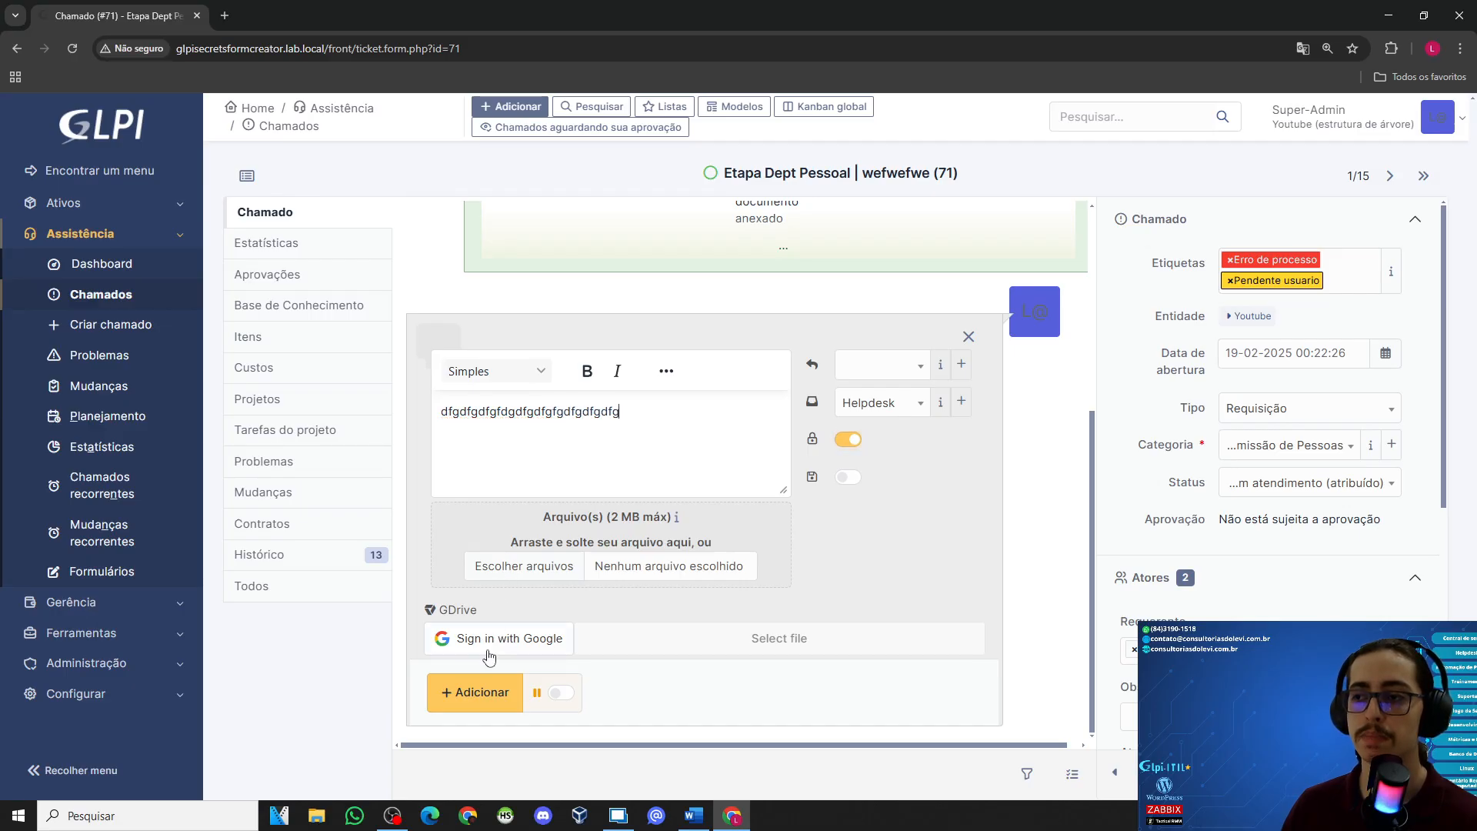
pyautogui.click(475, 691)
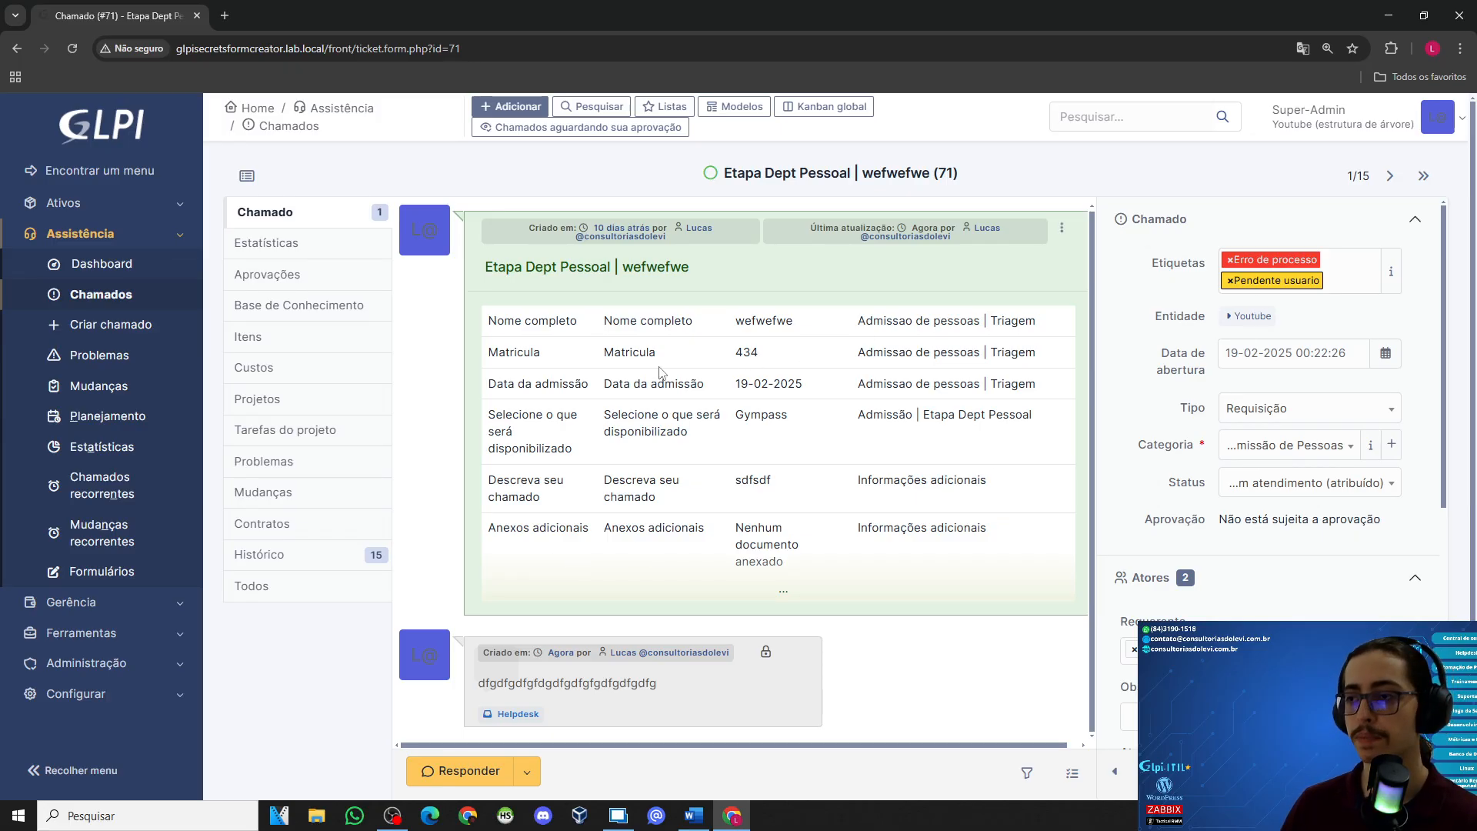
# Step: Return to the ticket list and check its displayed-column settings for the Plug-ins - Etiquetas column, leaving them as they are
pyautogui.click(96, 294)
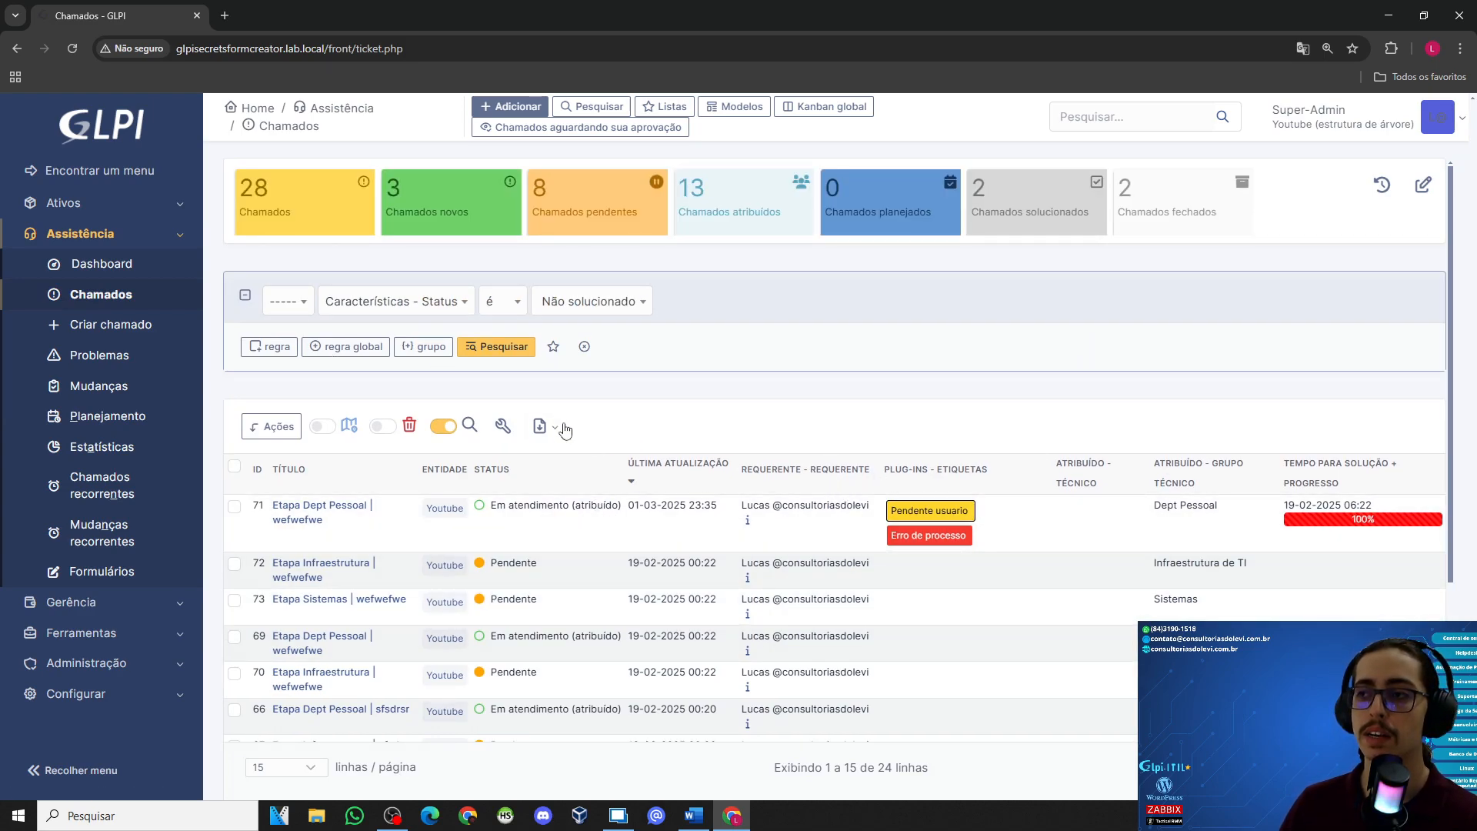
pyautogui.click(503, 427)
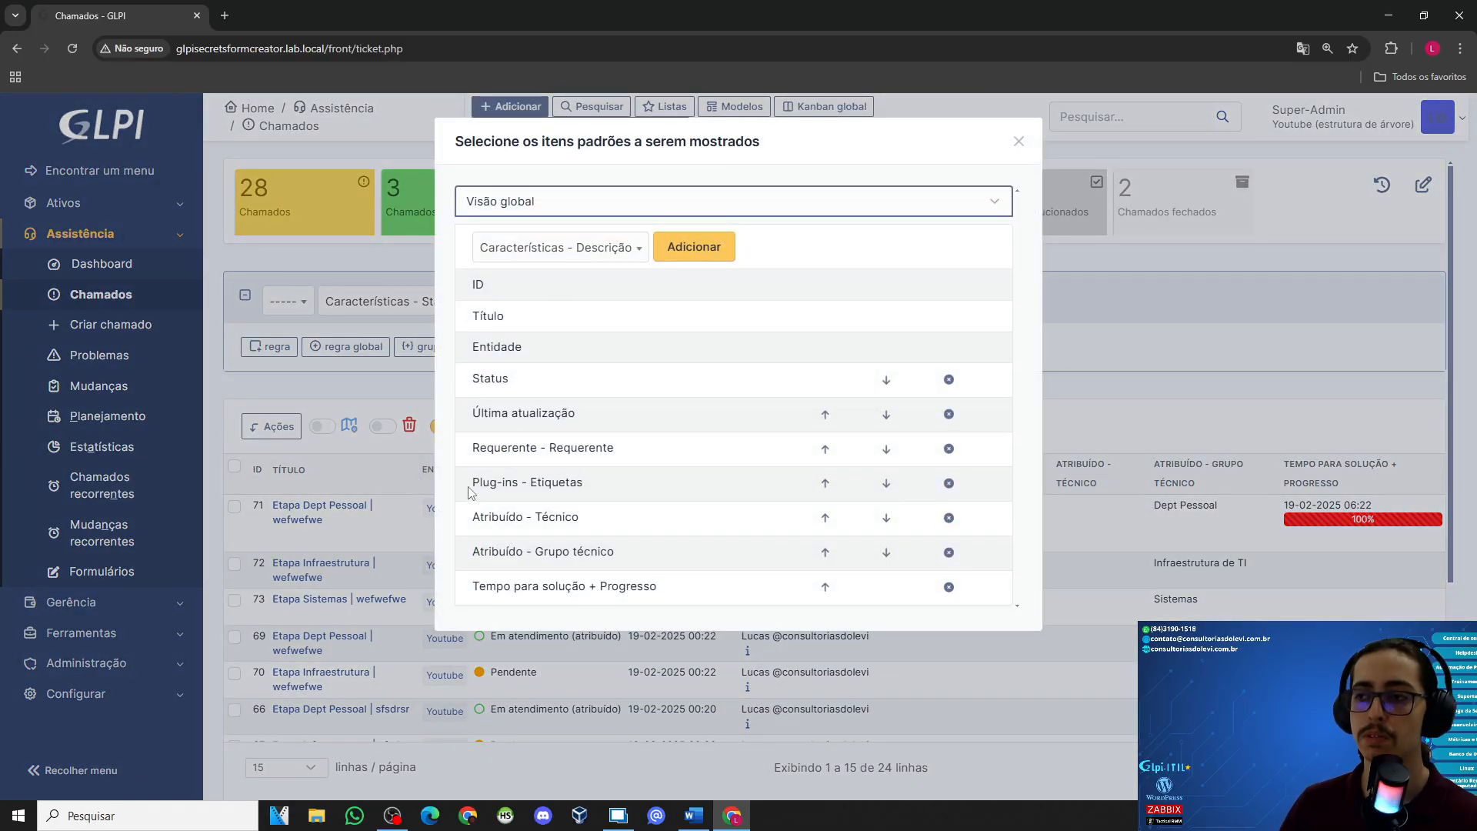
pyautogui.click(581, 256)
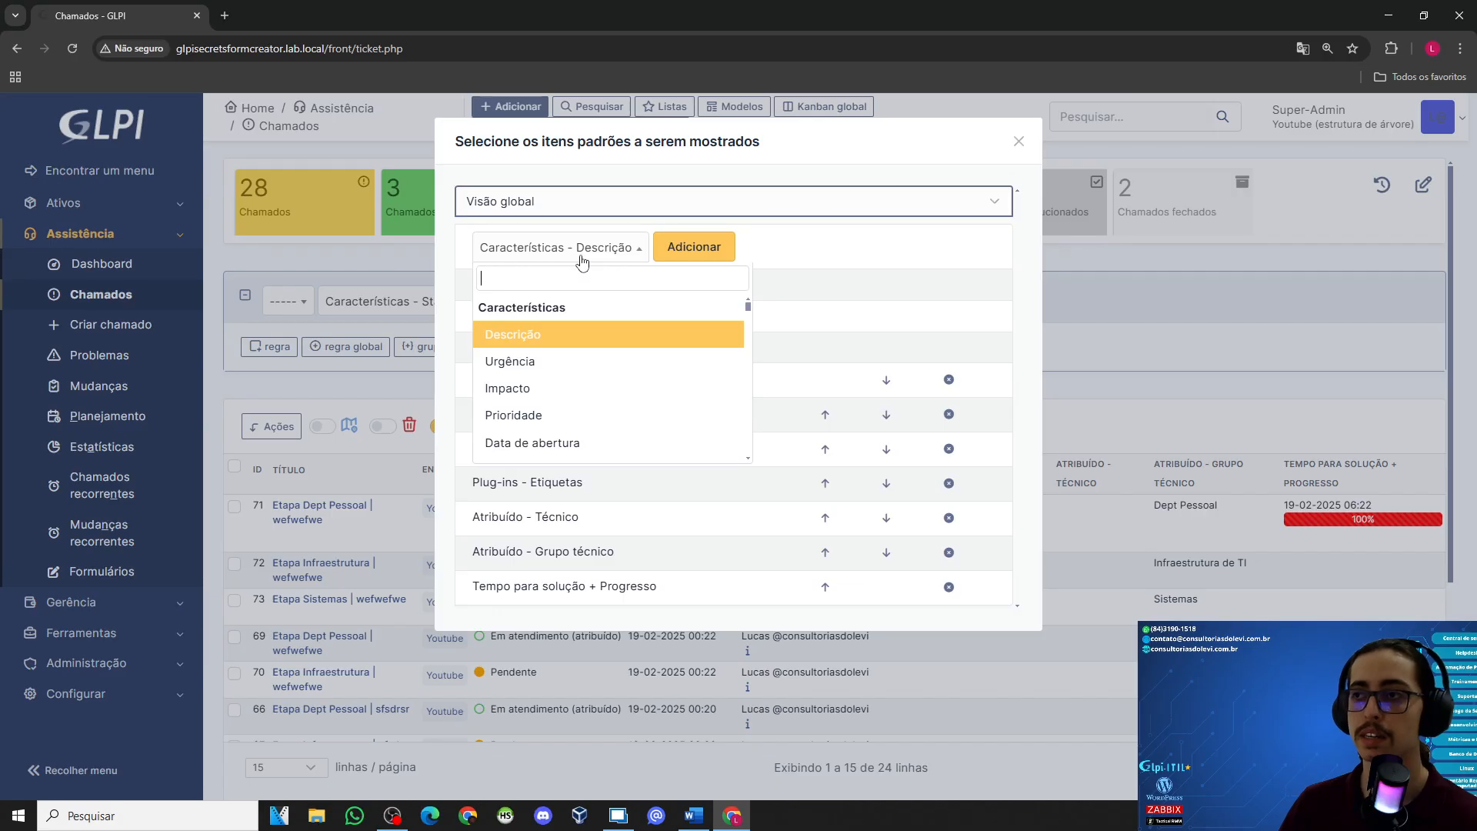
pyautogui.click(804, 303)
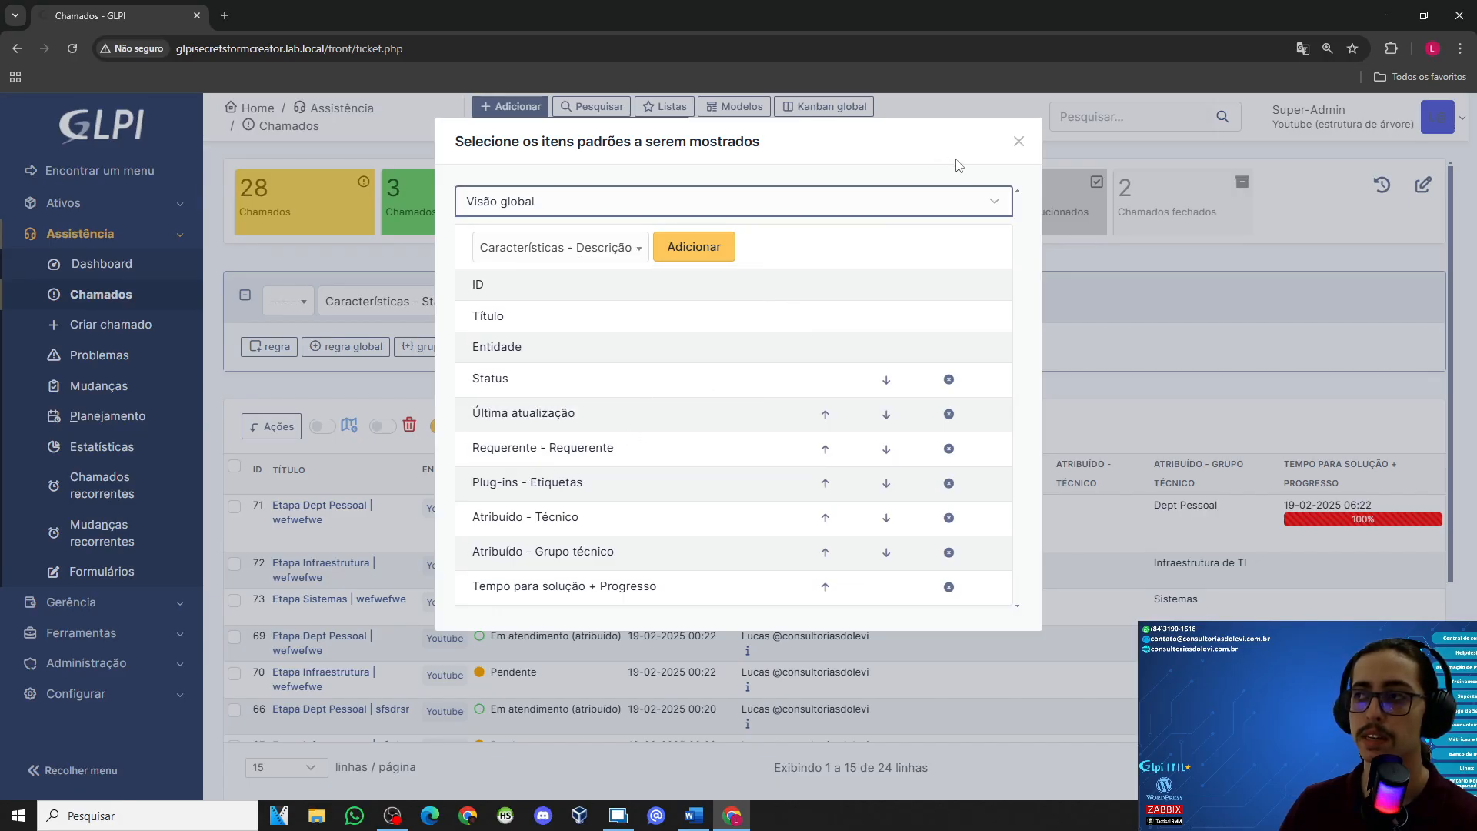
pyautogui.click(1019, 141)
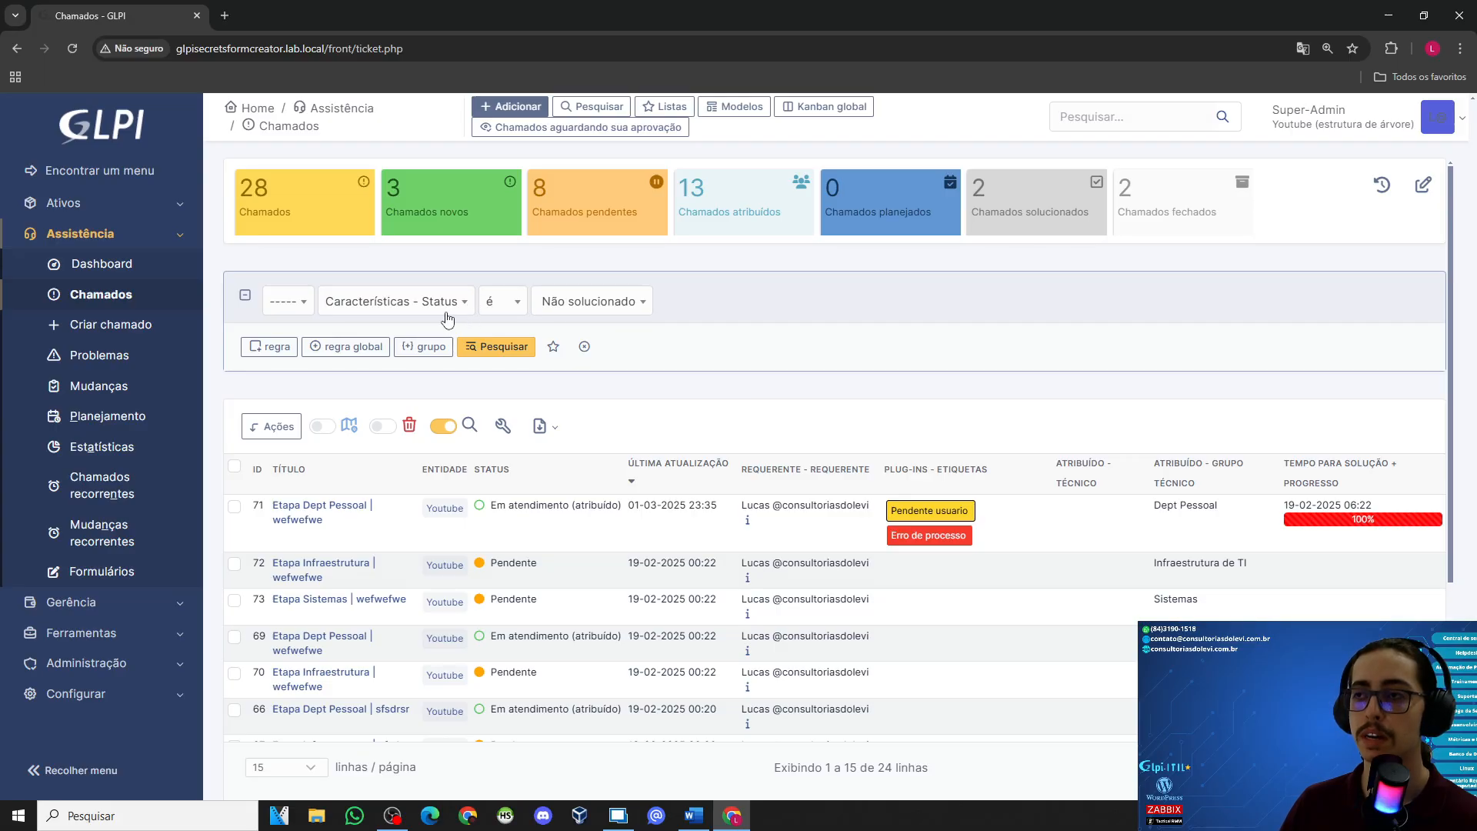
# Step: Set the ticket search's Status criterion to Todos and run the search
pyautogui.click(604, 302)
pyautogui.scroll(-3, 620, 477)
pyautogui.click(615, 504)
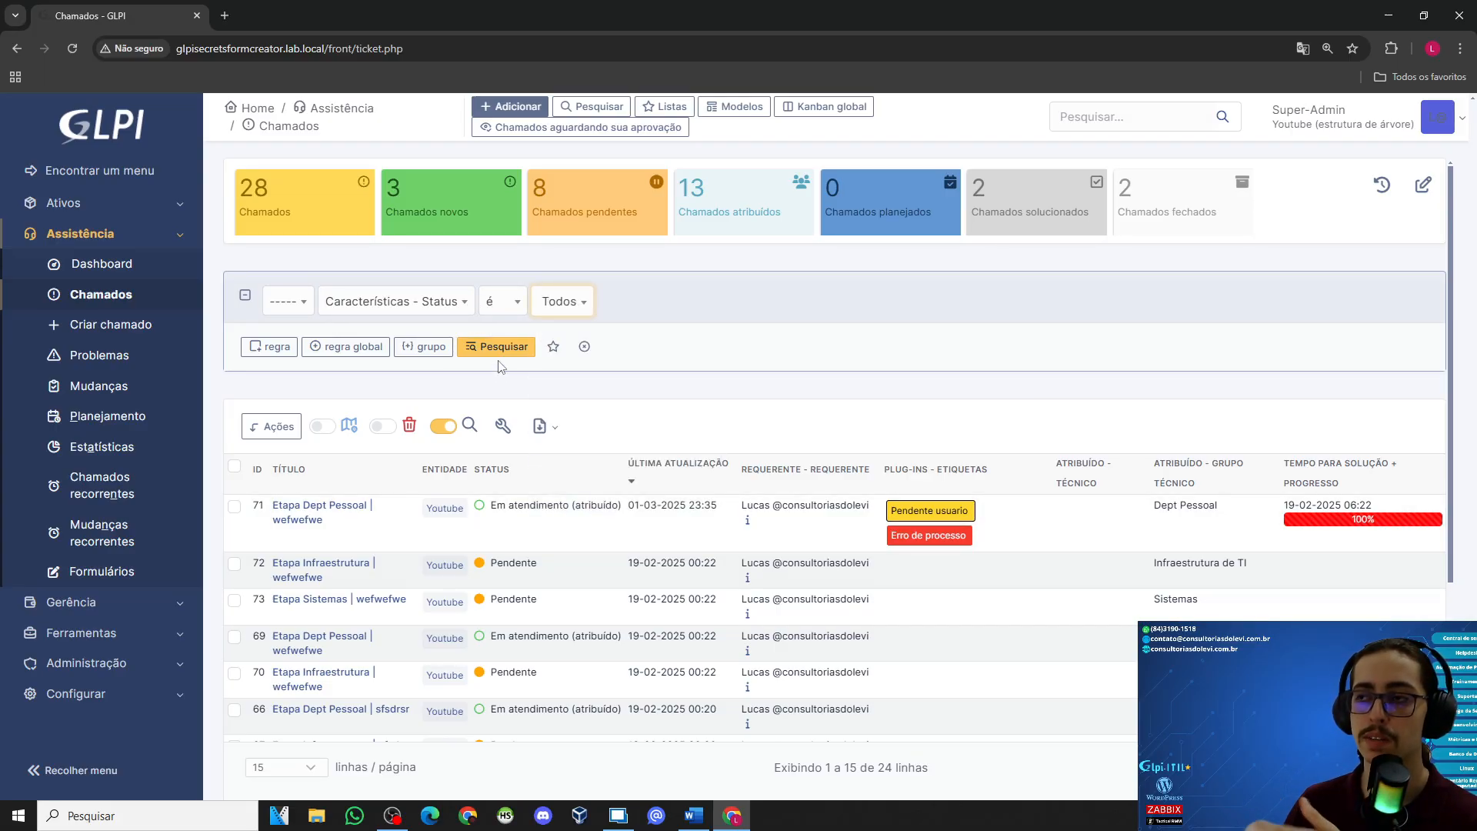
pyautogui.click(482, 348)
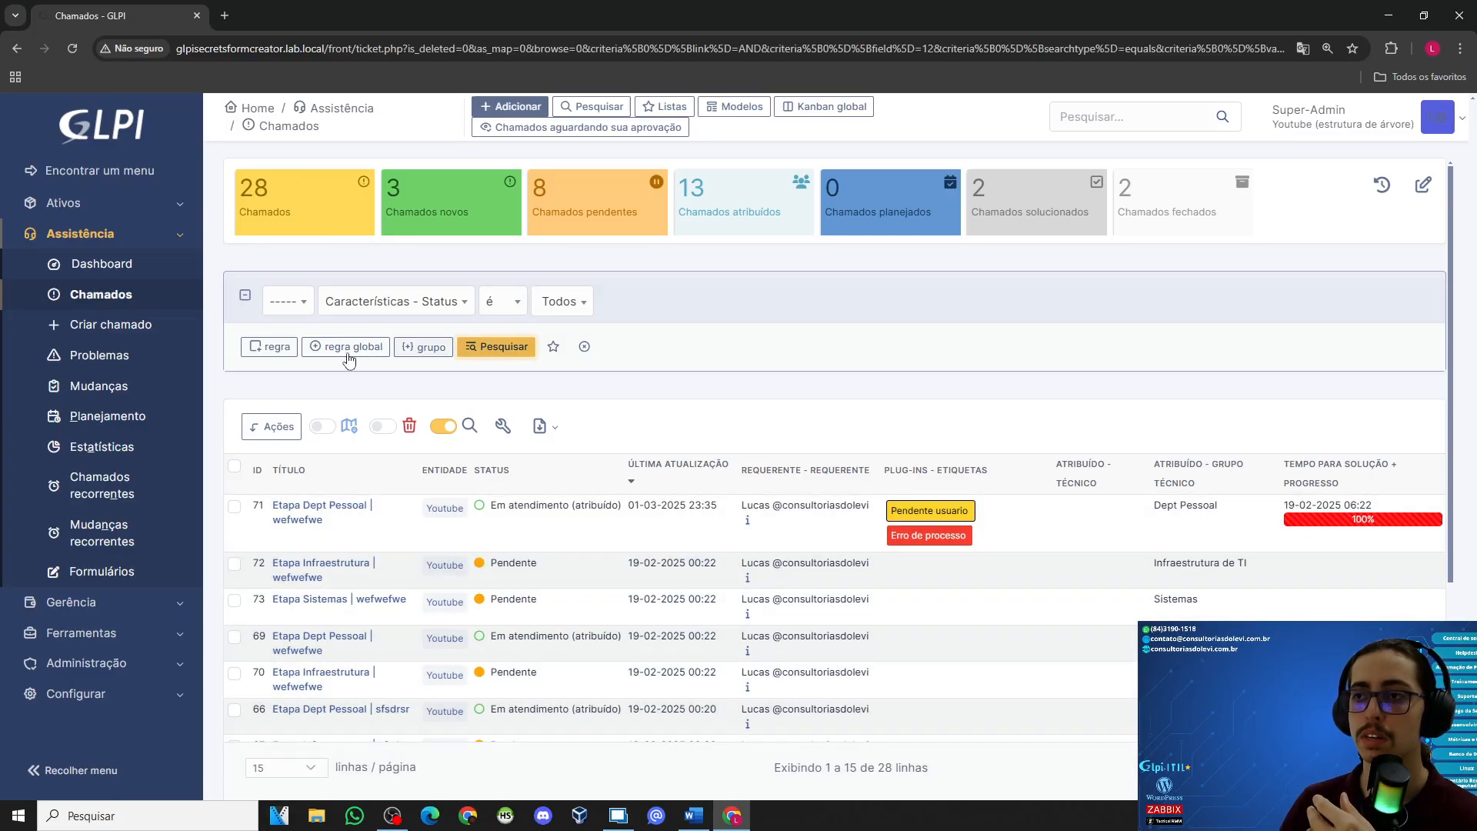
# Step: Add the criterion Plug-ins - Etiquetas é "Erro de processo" and run the ticket search
pyautogui.click(271, 346)
pyautogui.write('etique')
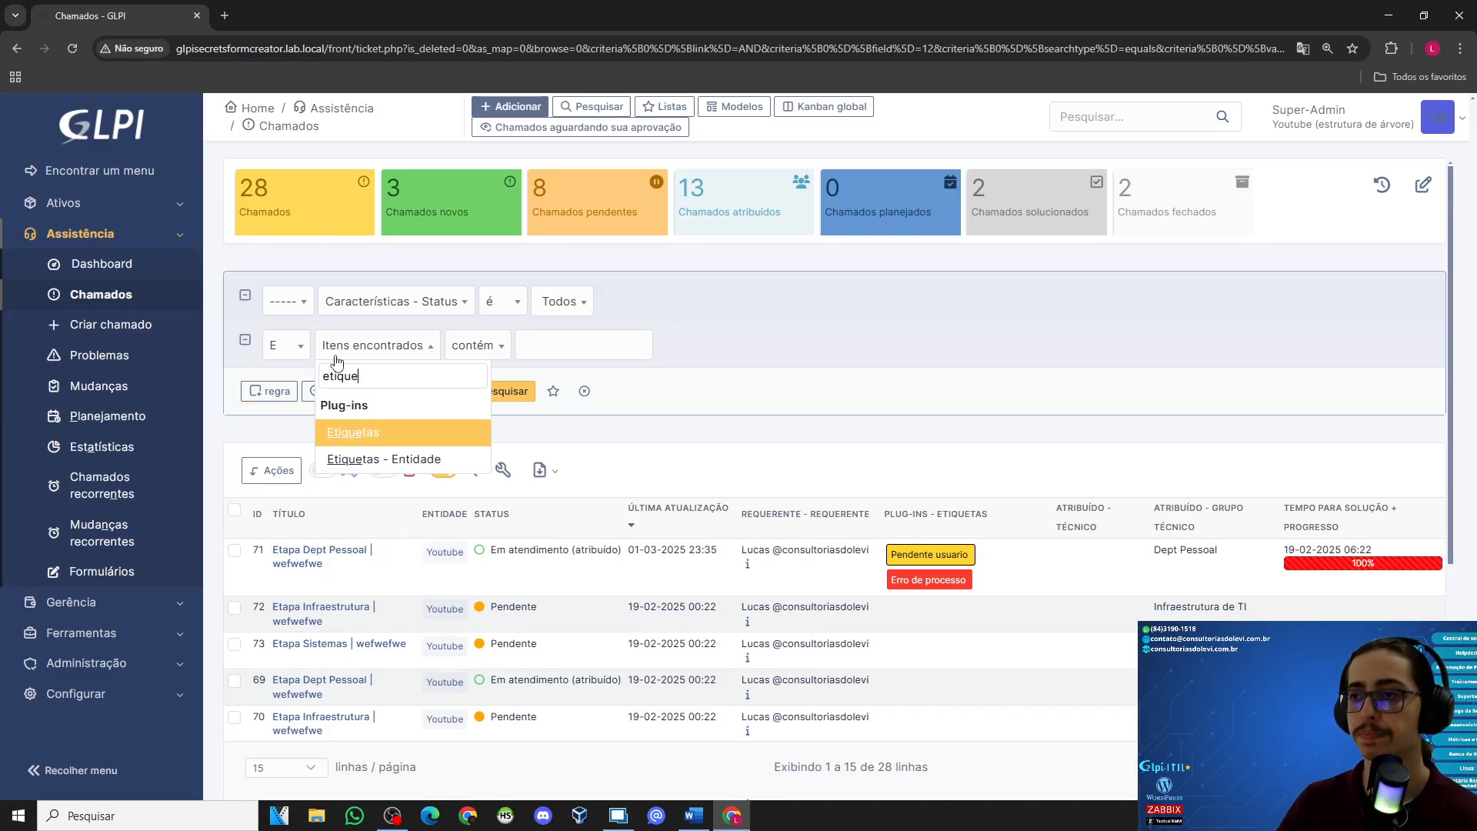
pyautogui.press('Return')
pyautogui.click(525, 346)
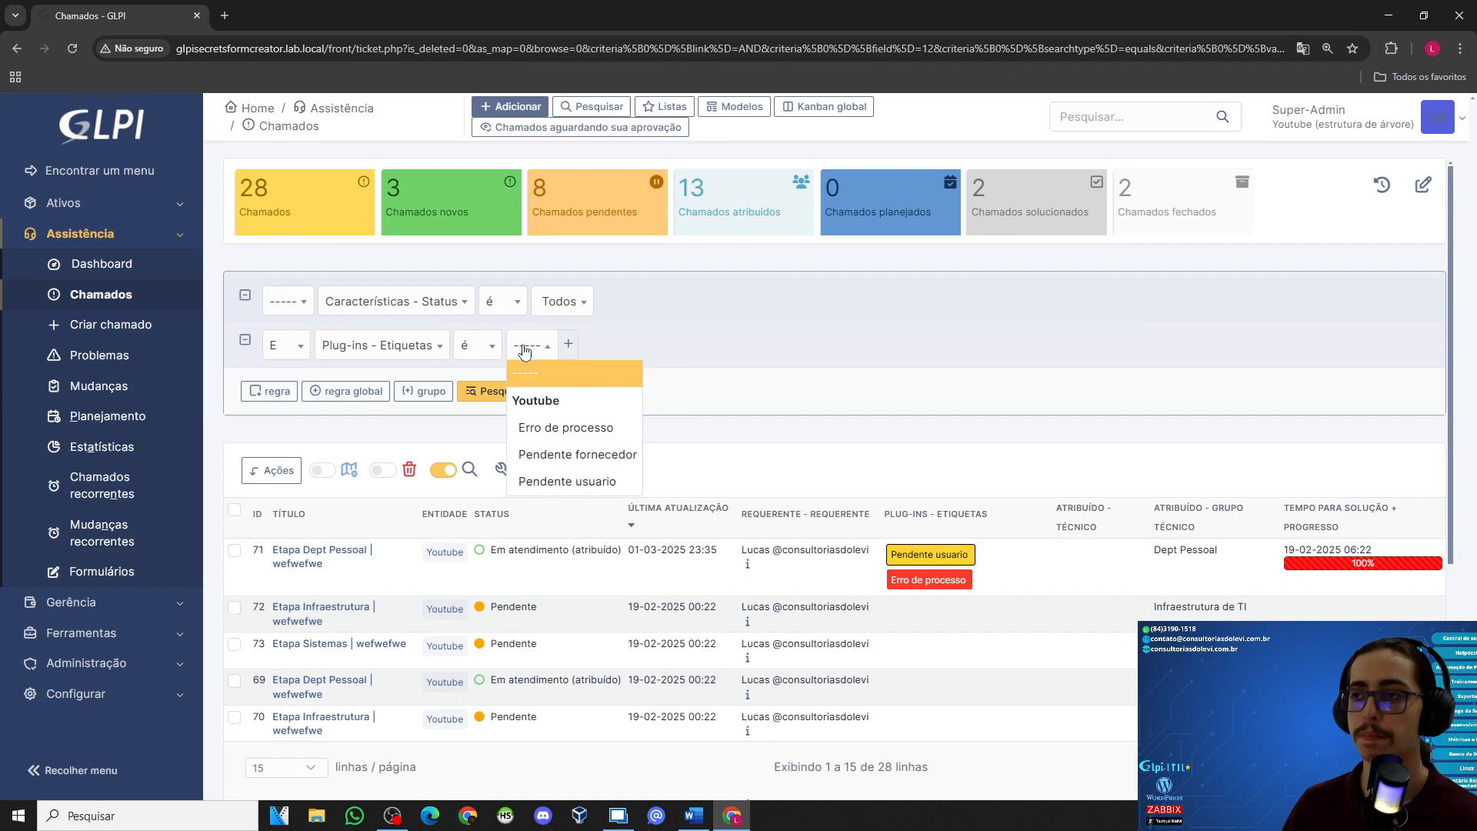
pyautogui.click(567, 429)
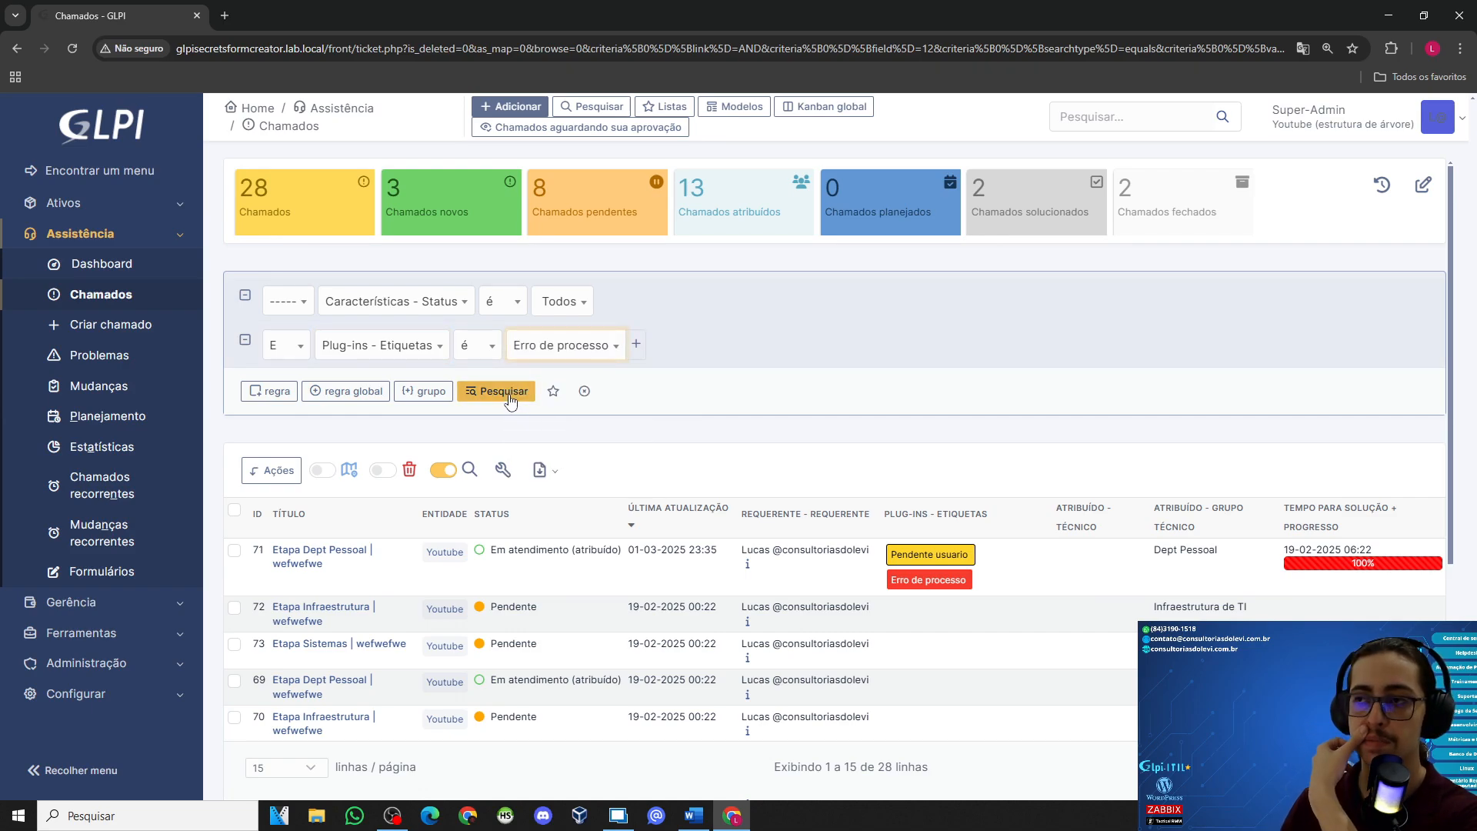
pyautogui.click(508, 392)
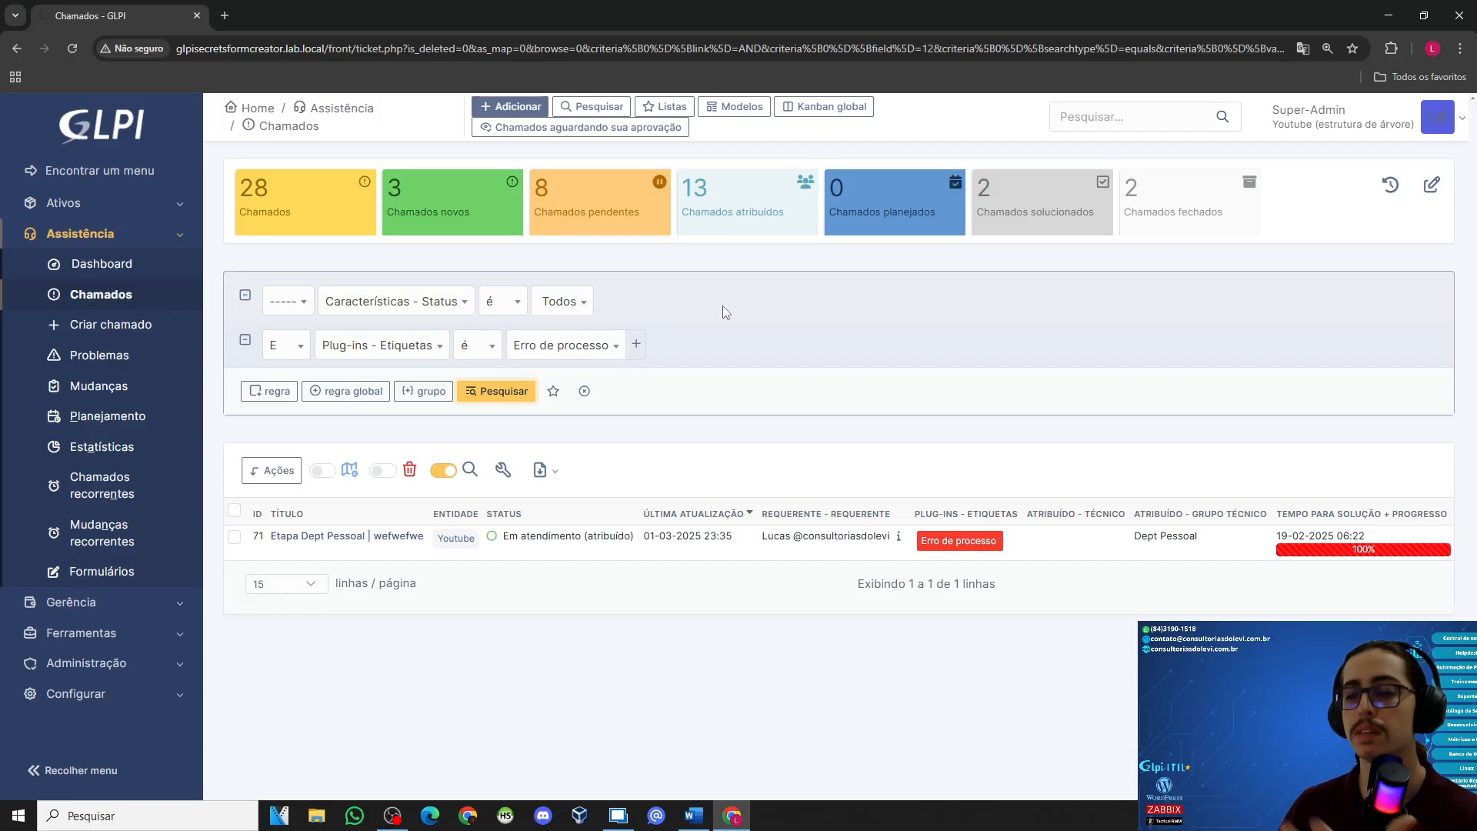
# Step: Save the current search as a private saved search named "etiqueta erro de processo"
pyautogui.click(553, 391)
pyautogui.click(605, 289)
pyautogui.write('etique')
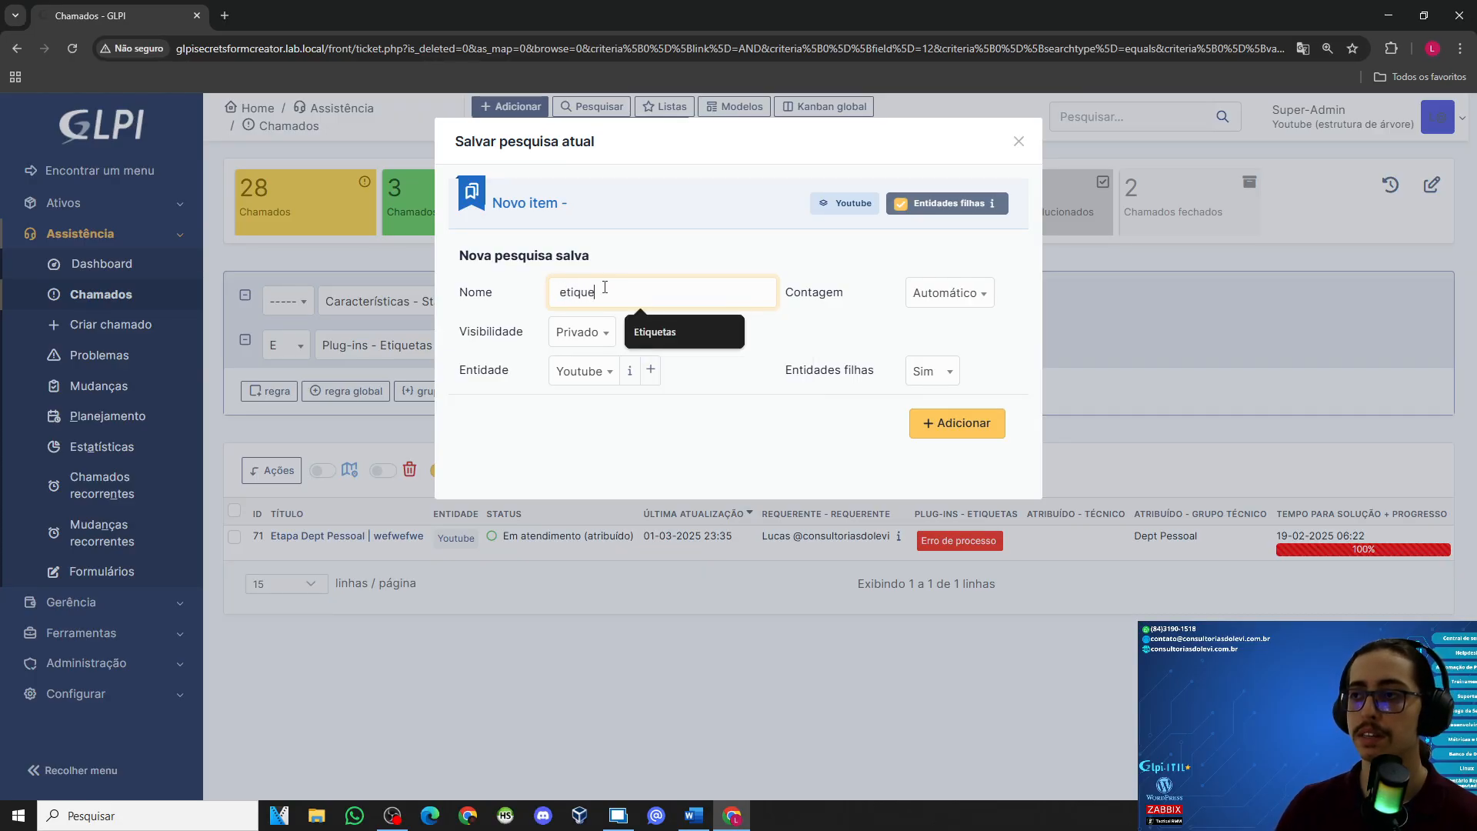
pyautogui.write('ta-erro de proce')
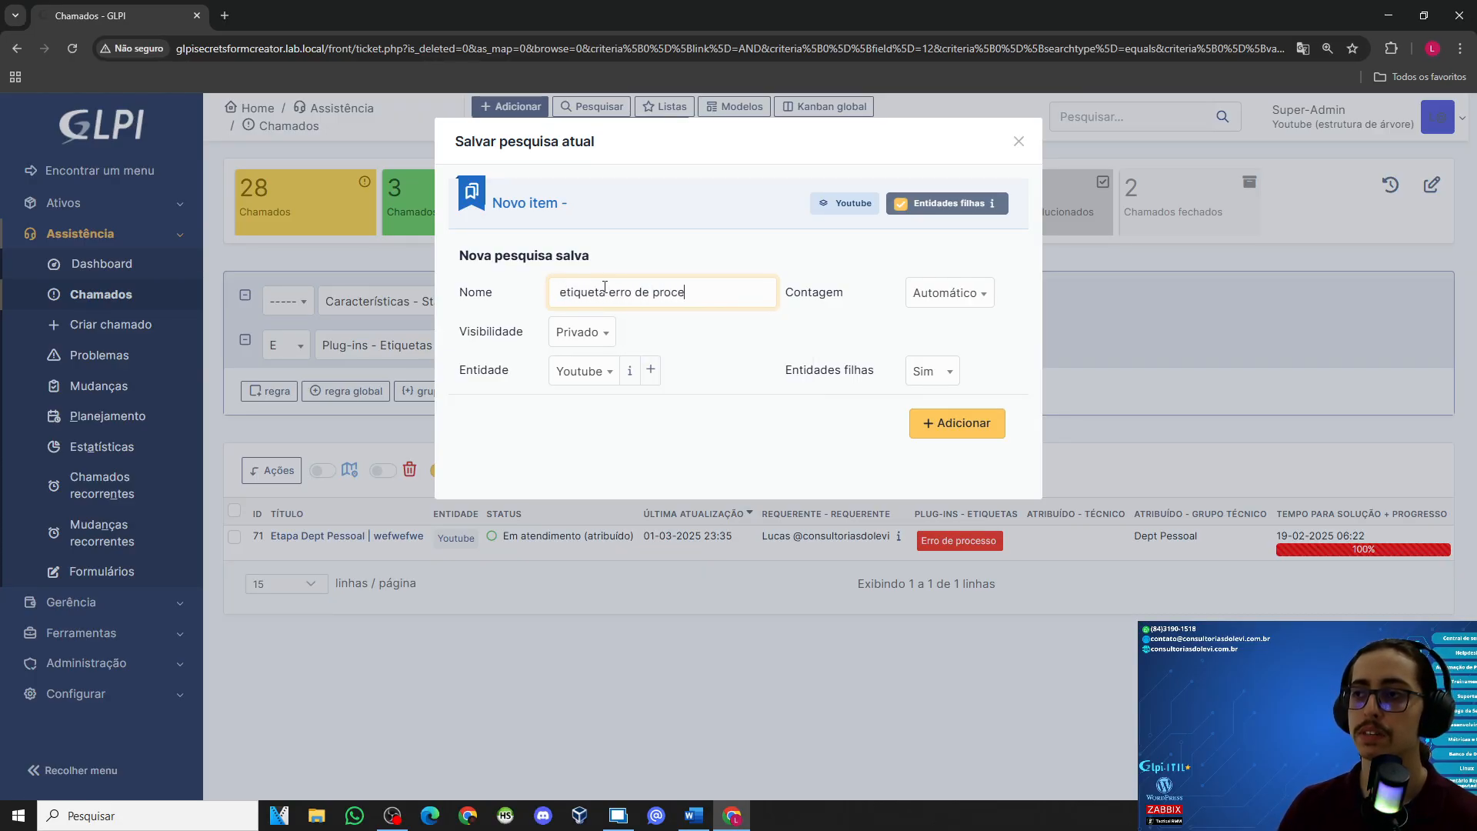
pyautogui.click(971, 426)
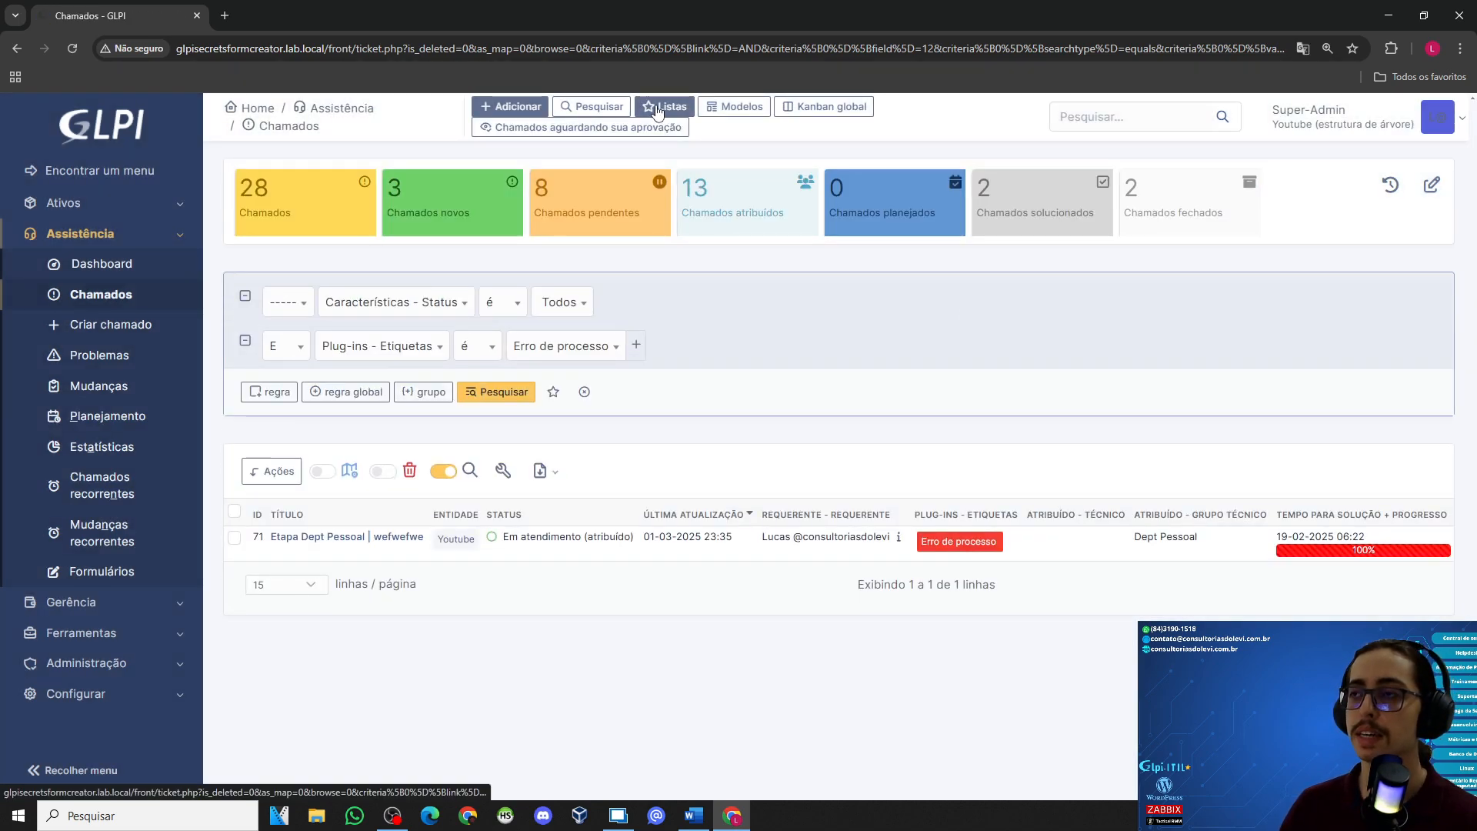
# Step: Review the list of saved ticket searches and close it
pyautogui.click(663, 107)
pyautogui.click(517, 164)
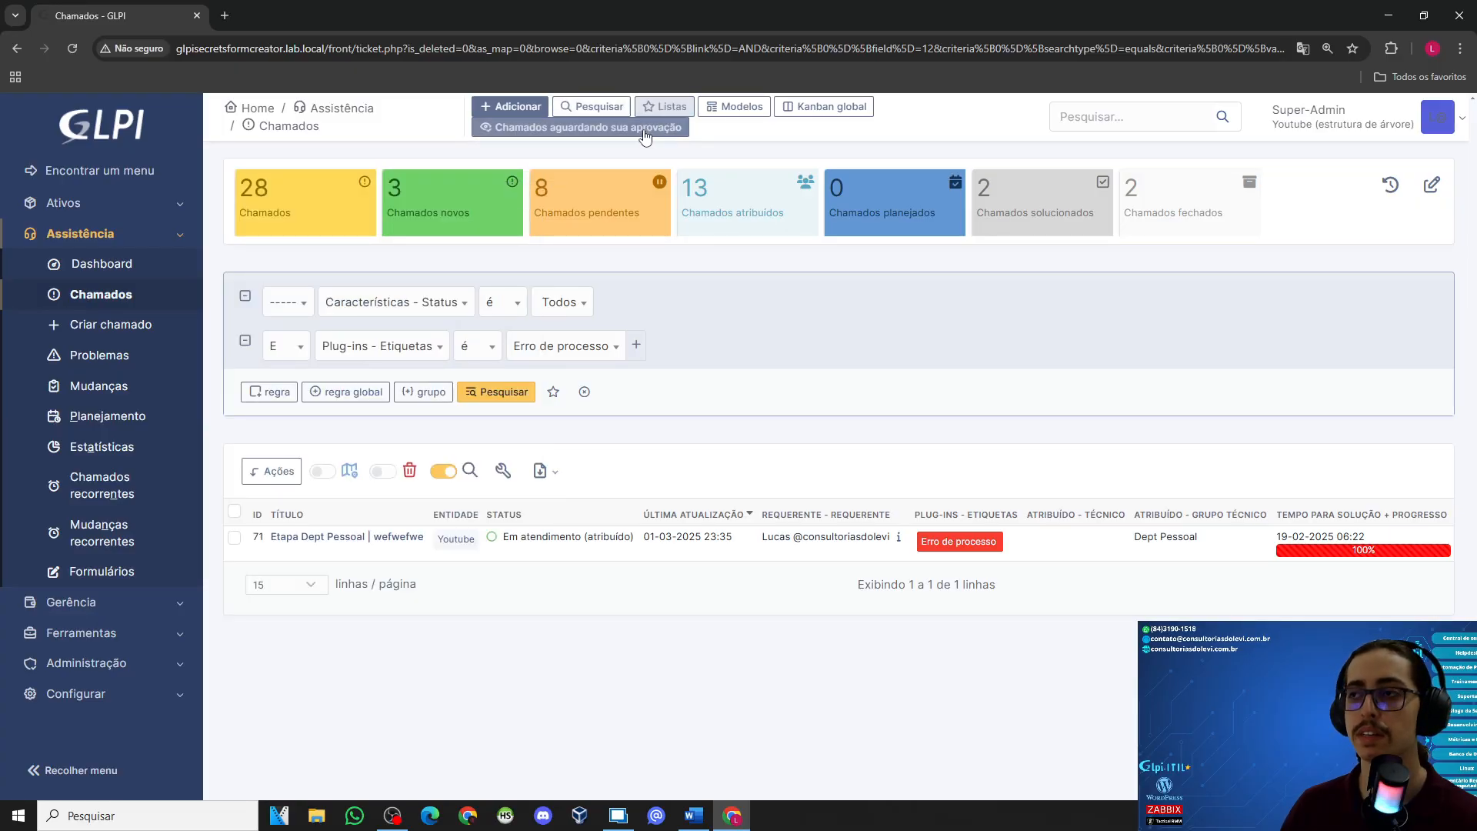
pyautogui.click(663, 107)
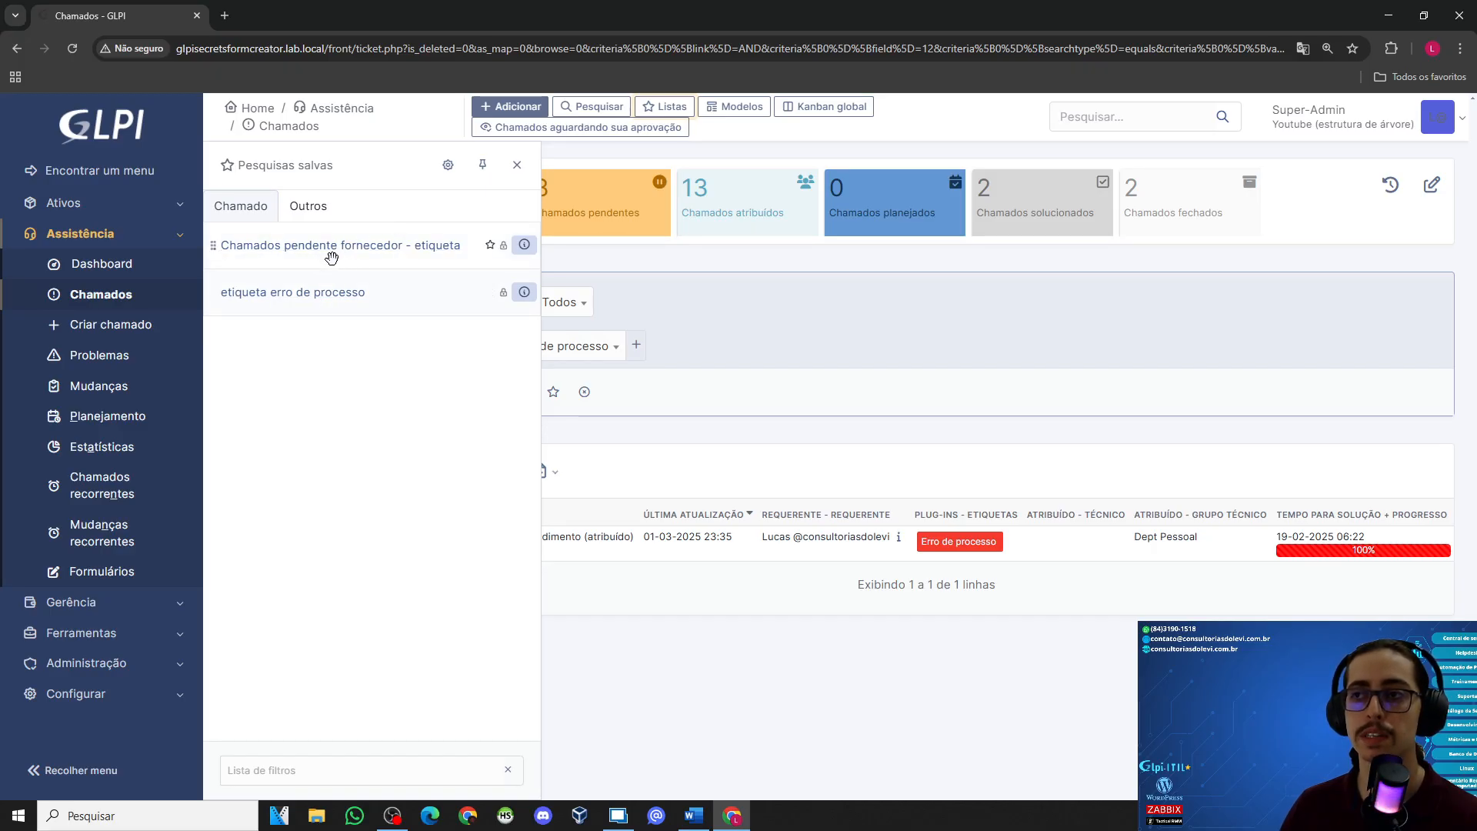
pyautogui.click(517, 167)
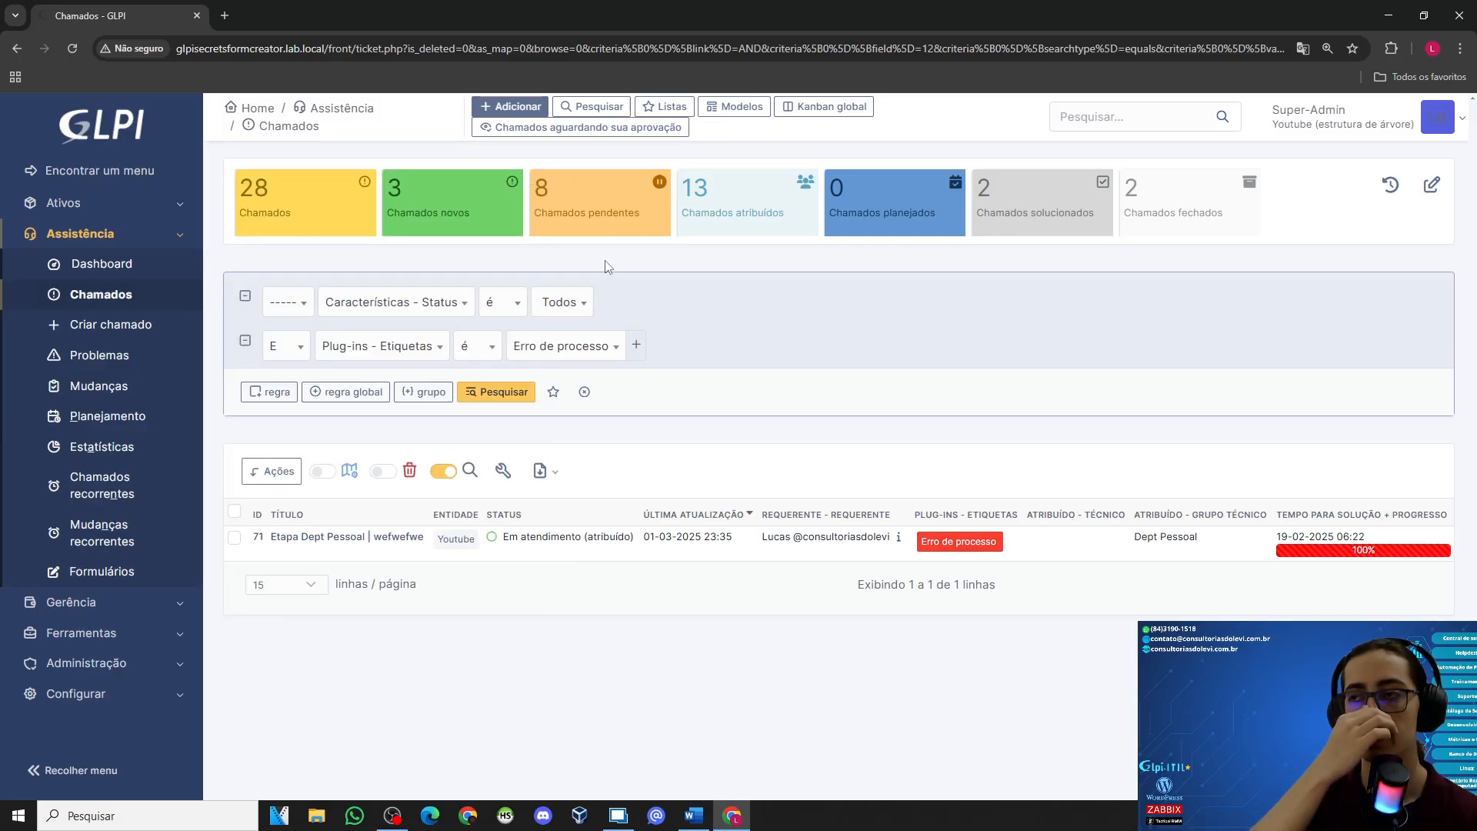
# Step: Clear the ticket search criteria and open the plug-ins page in a new browser tab
pyautogui.click(585, 391)
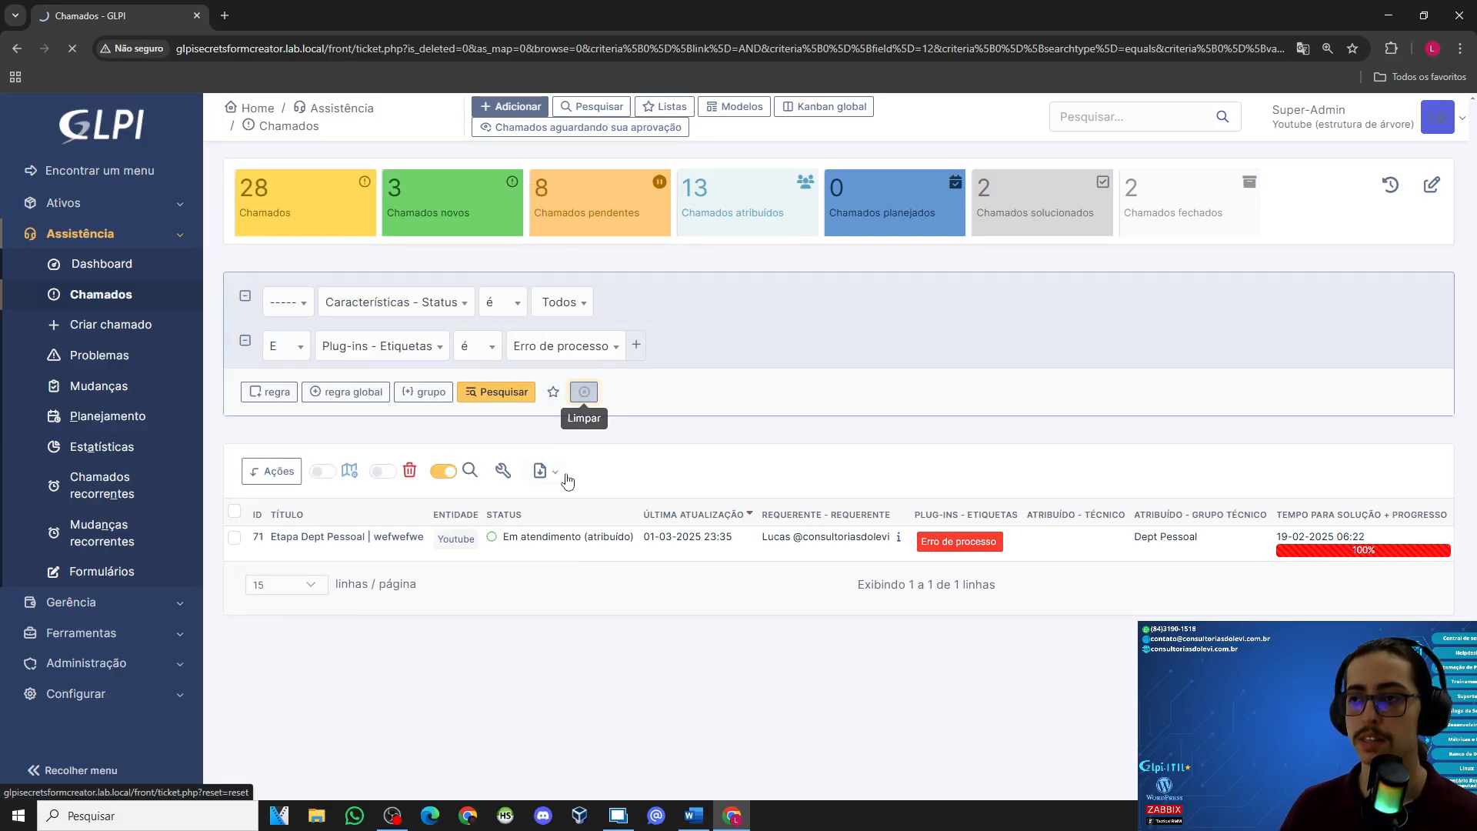
pyautogui.click(104, 234)
pyautogui.click(77, 355)
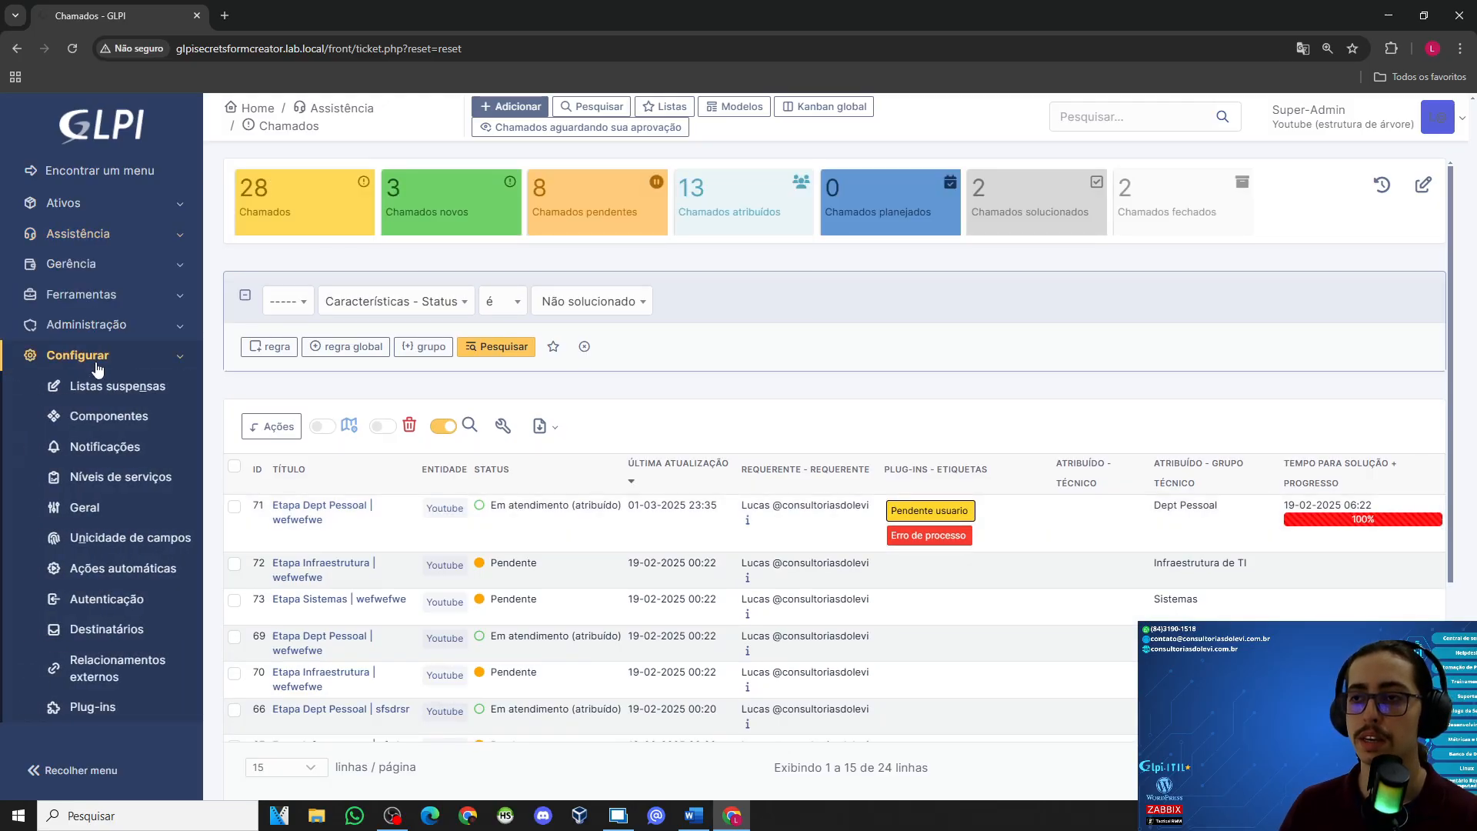
pyautogui.middleClick(100, 711)
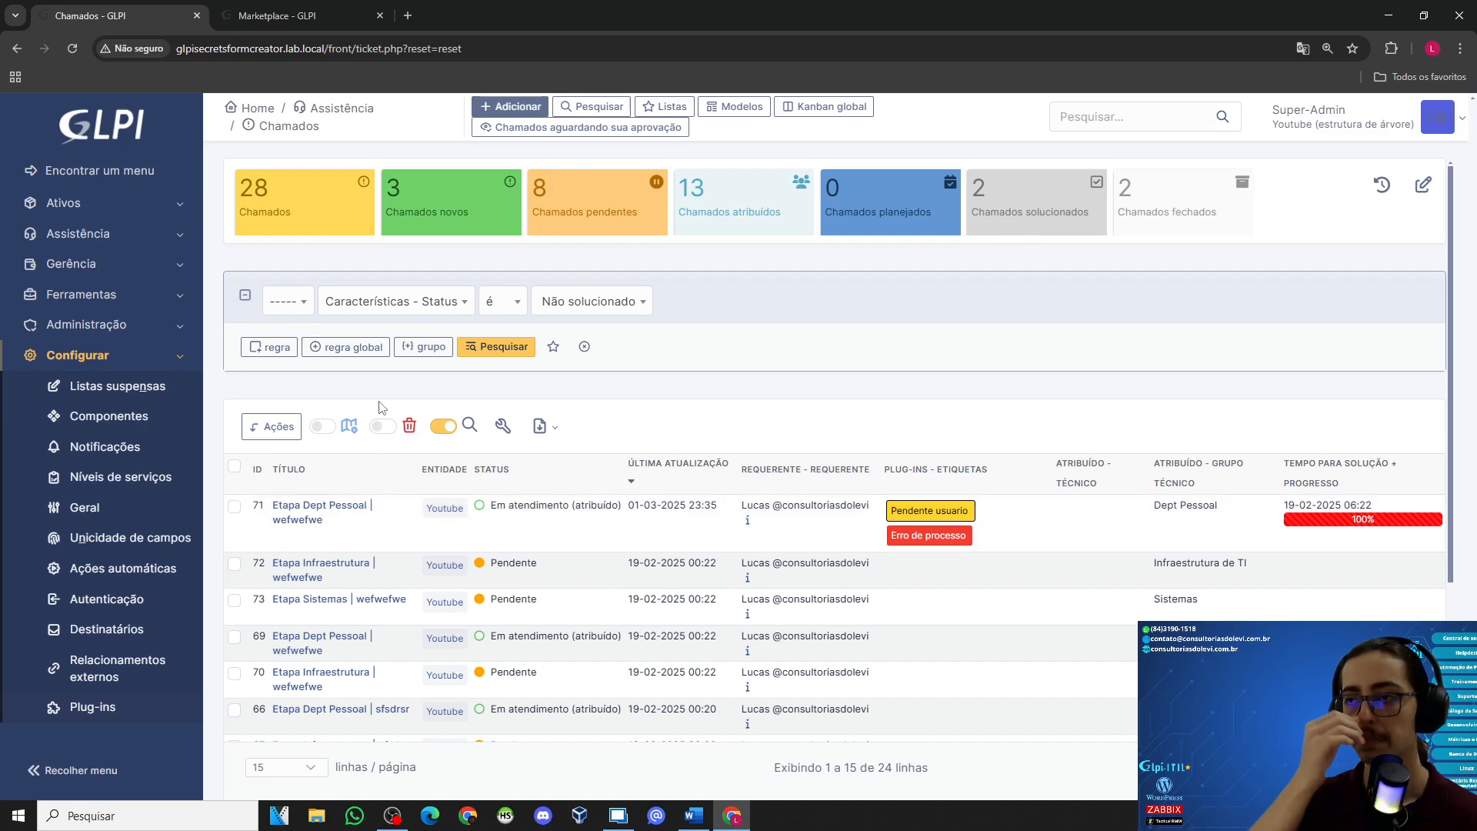
# Step: View ticket 71 with its assigned tags and return to the ticket list
pyautogui.click(319, 509)
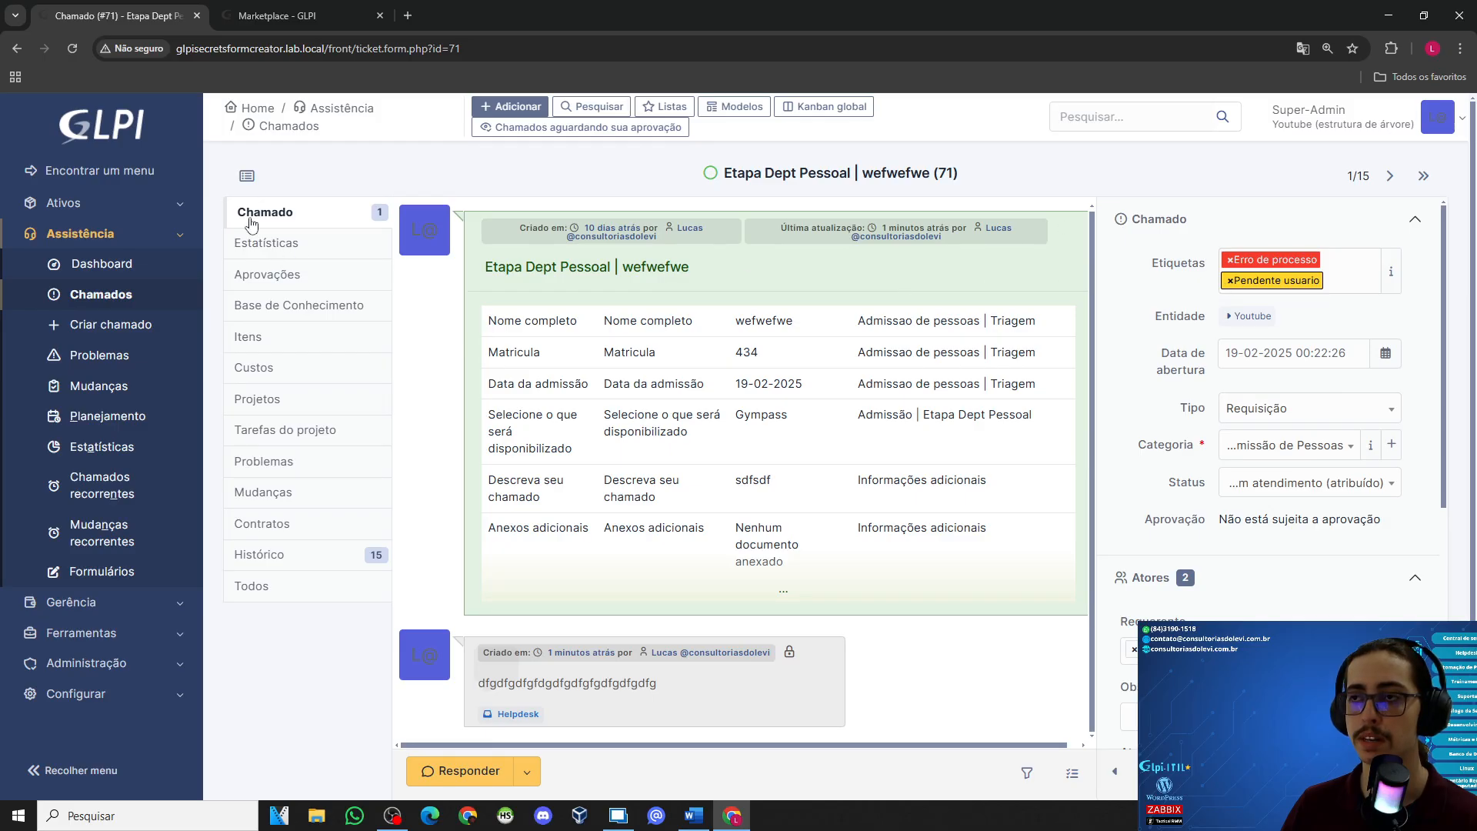
pyautogui.click(246, 175)
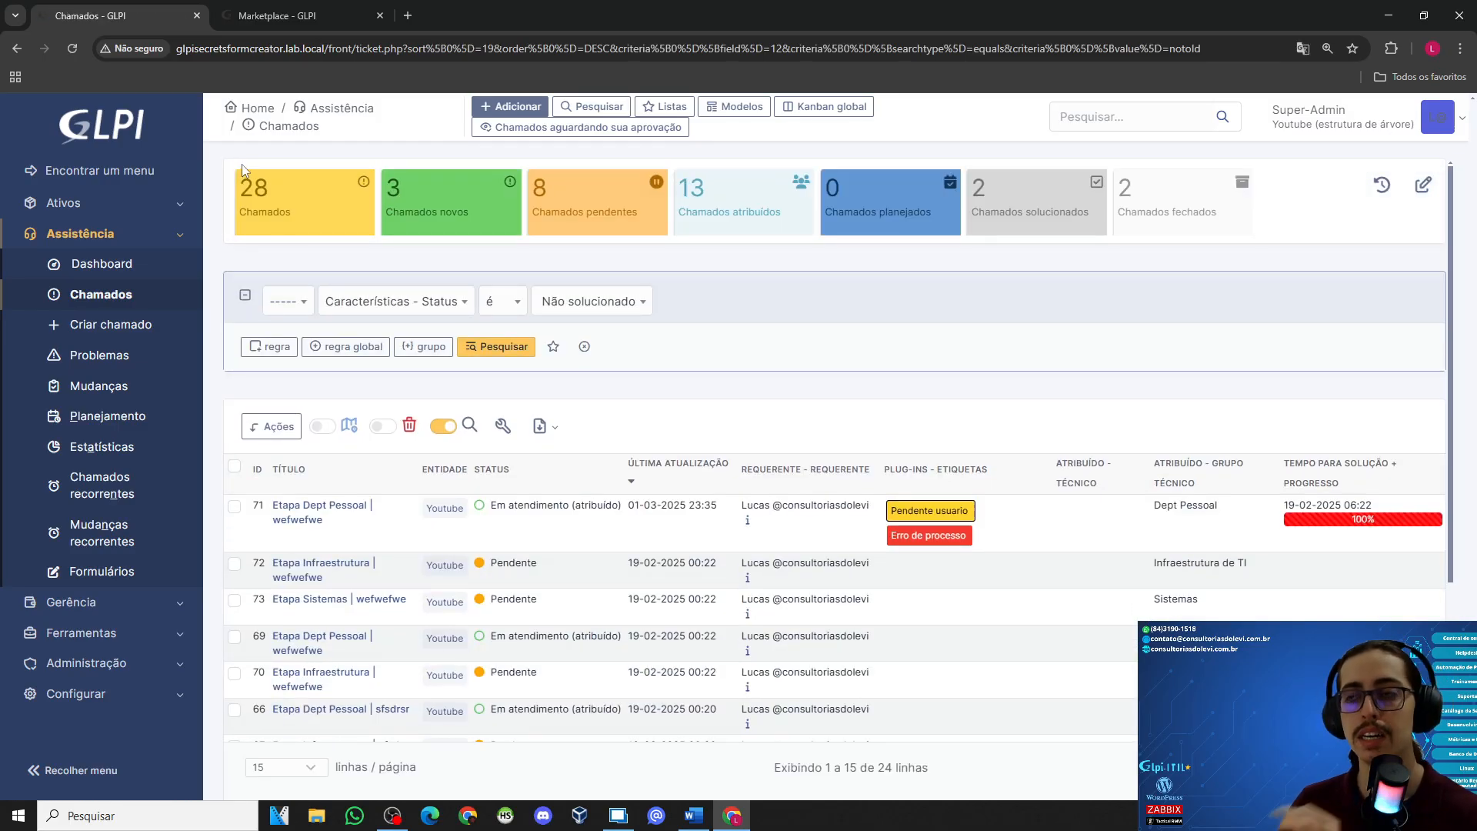
# Step: Open the user profiles list in a new browser tab and place that tab directly after the tickets tab
pyautogui.click(107, 235)
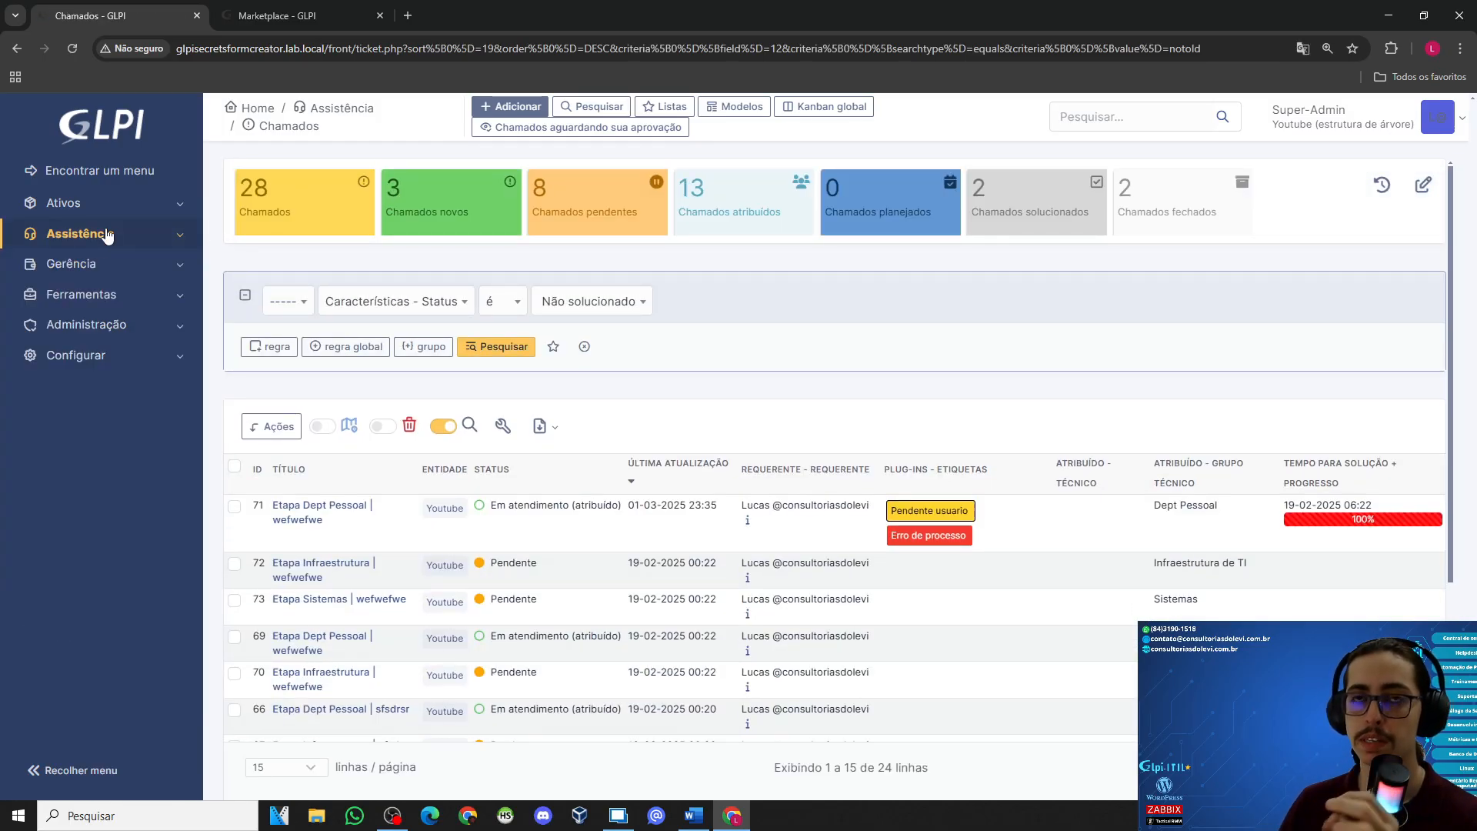
pyautogui.click(108, 324)
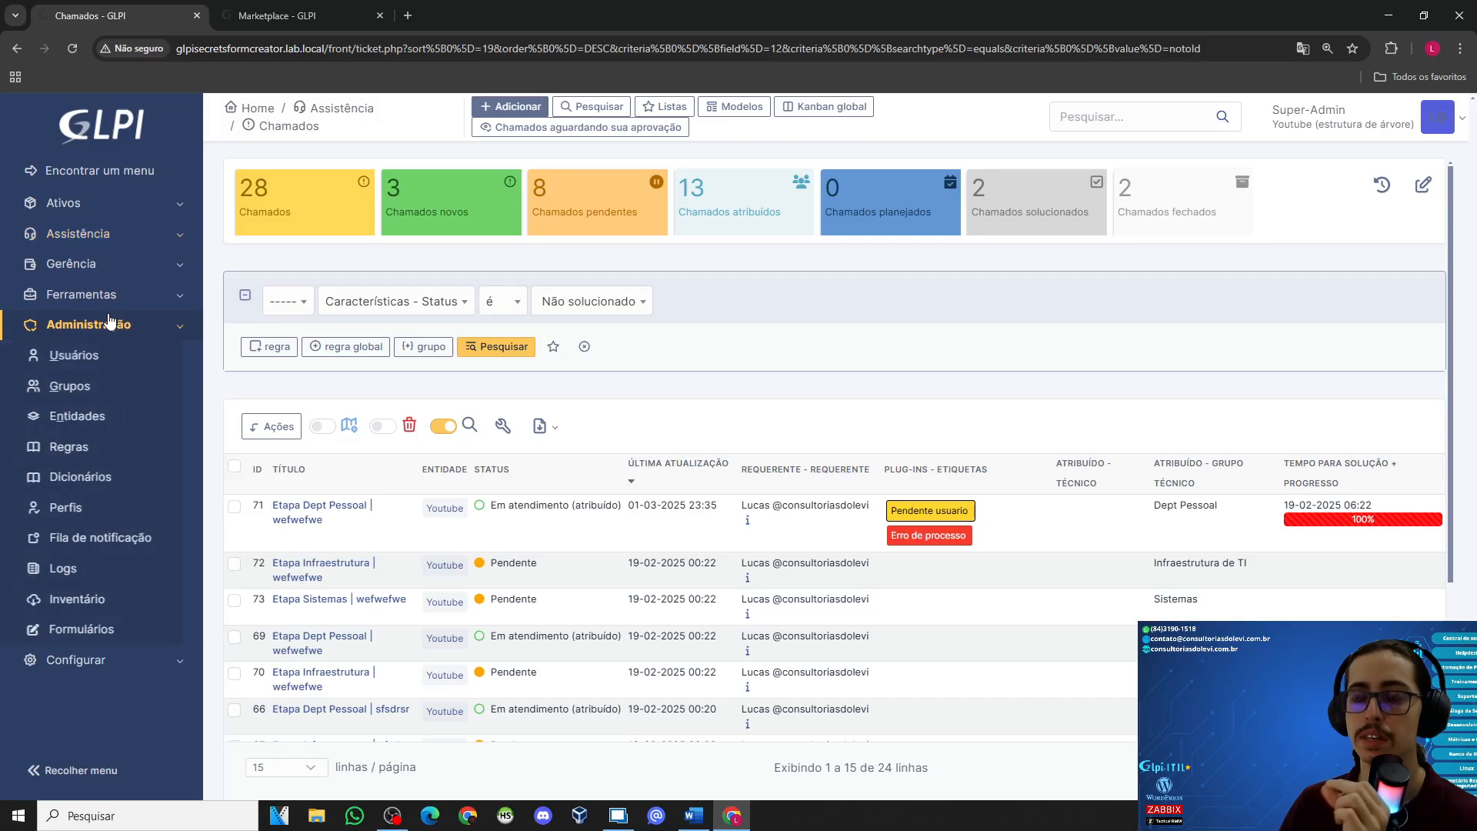
pyautogui.middleClick(78, 511)
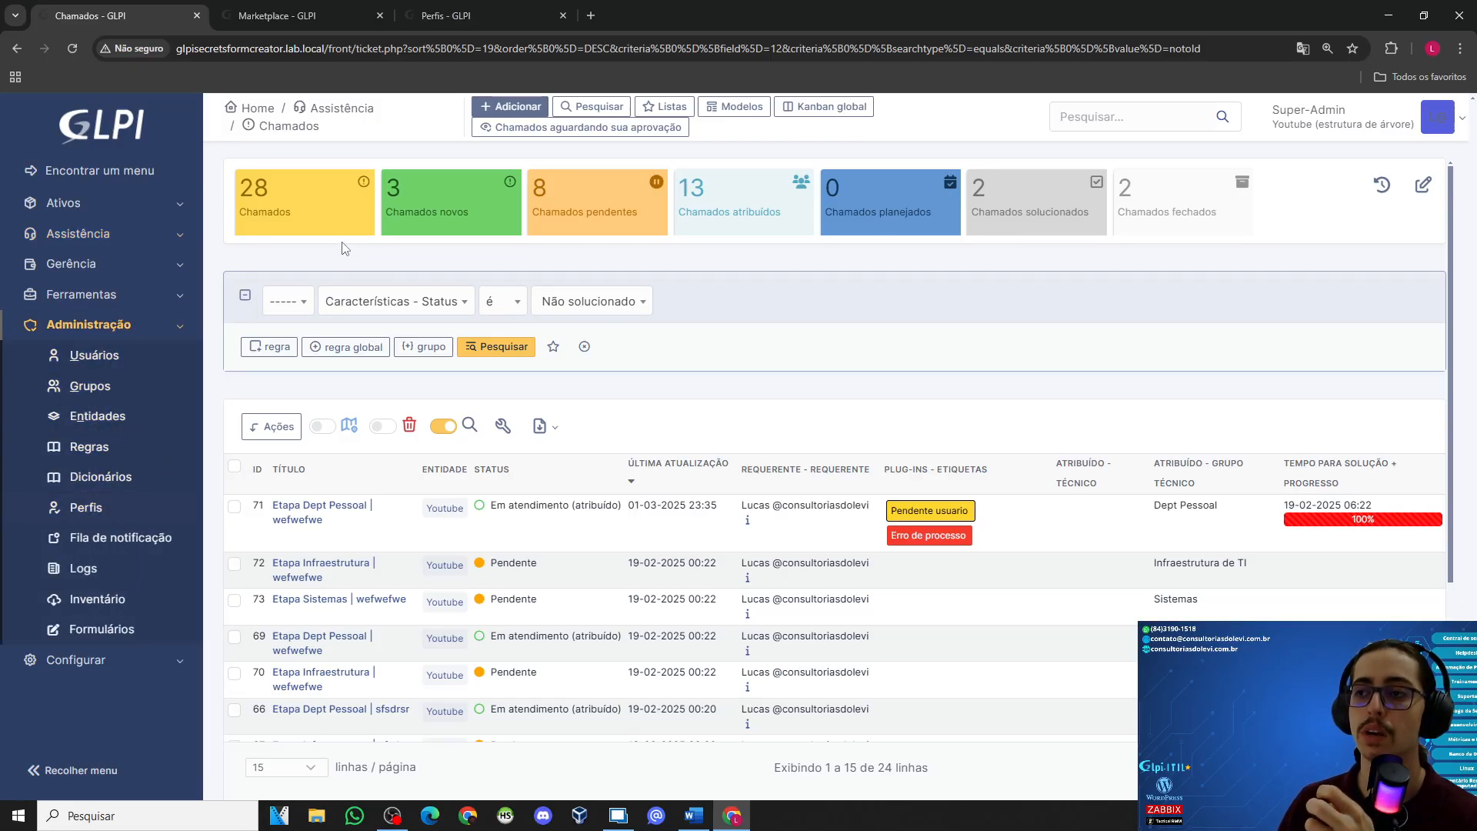
pyautogui.moveTo(467, 5); pyautogui.dragTo(306, 3)
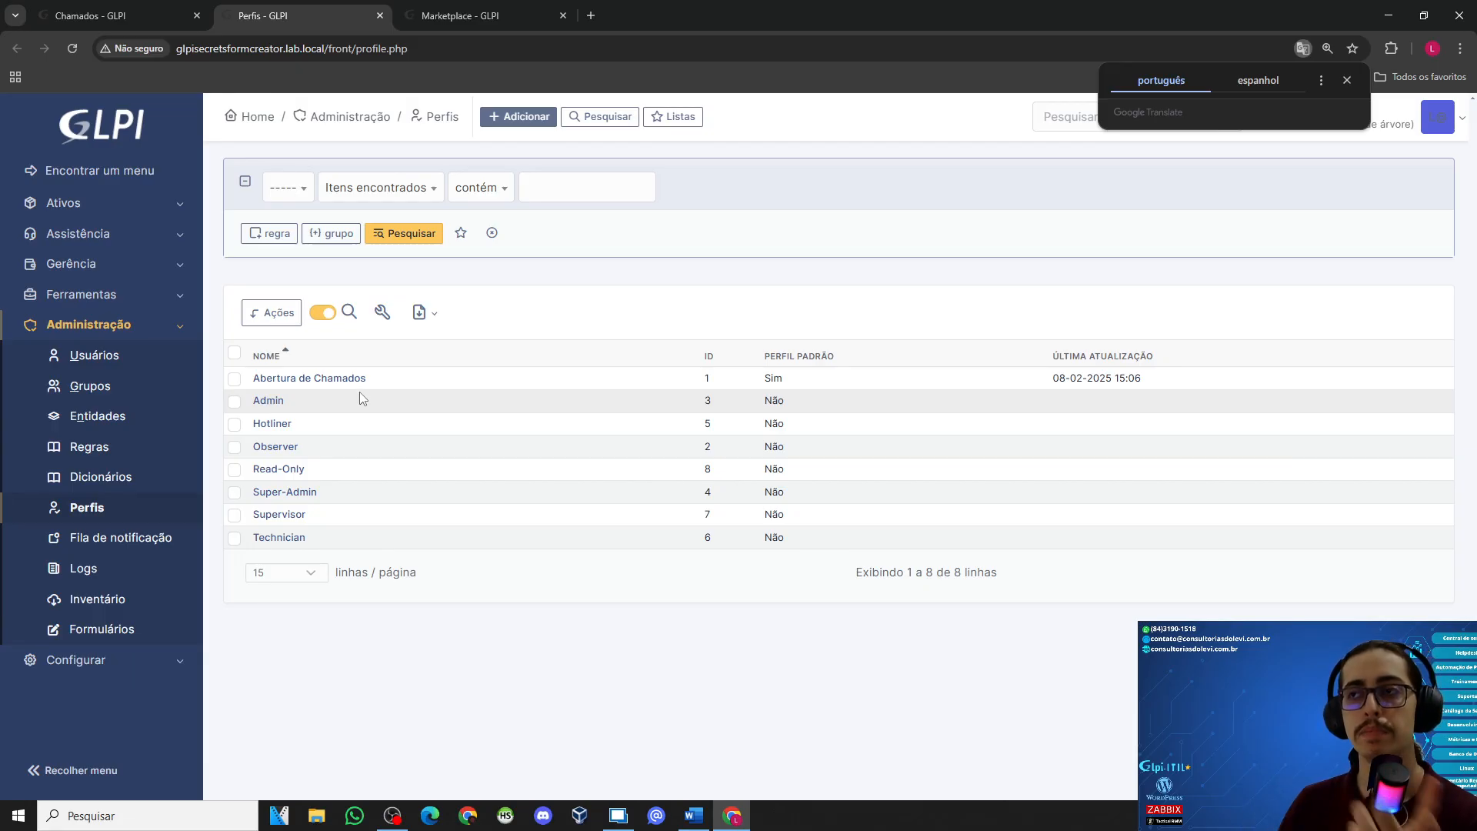
# Step: Tick the read permission (Ler) for Etiquetas in the Technician profile's Gerenciamento de etiquetas rights
pyautogui.click(265, 538)
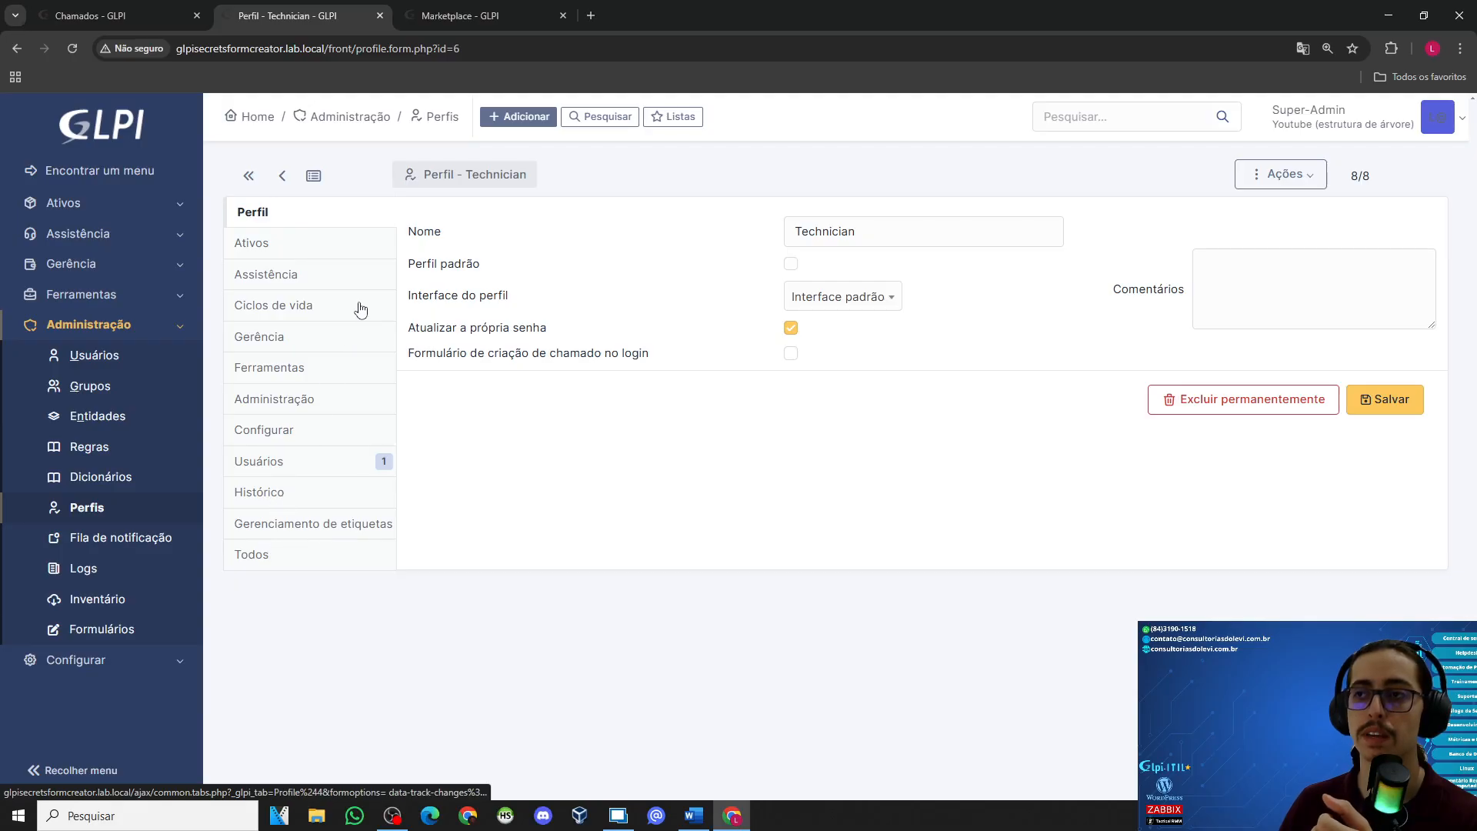
pyautogui.click(295, 526)
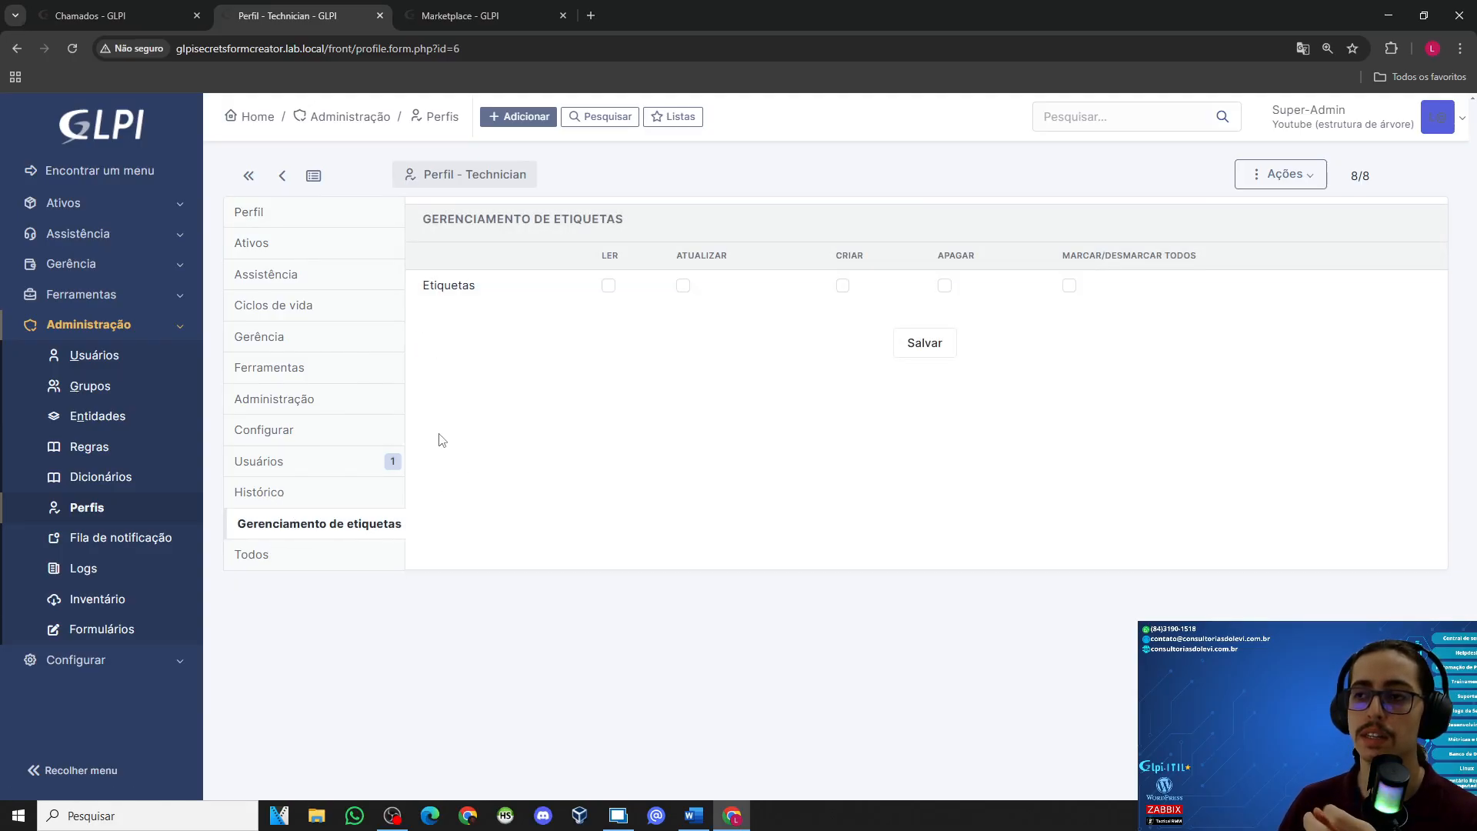
pyautogui.click(608, 289)
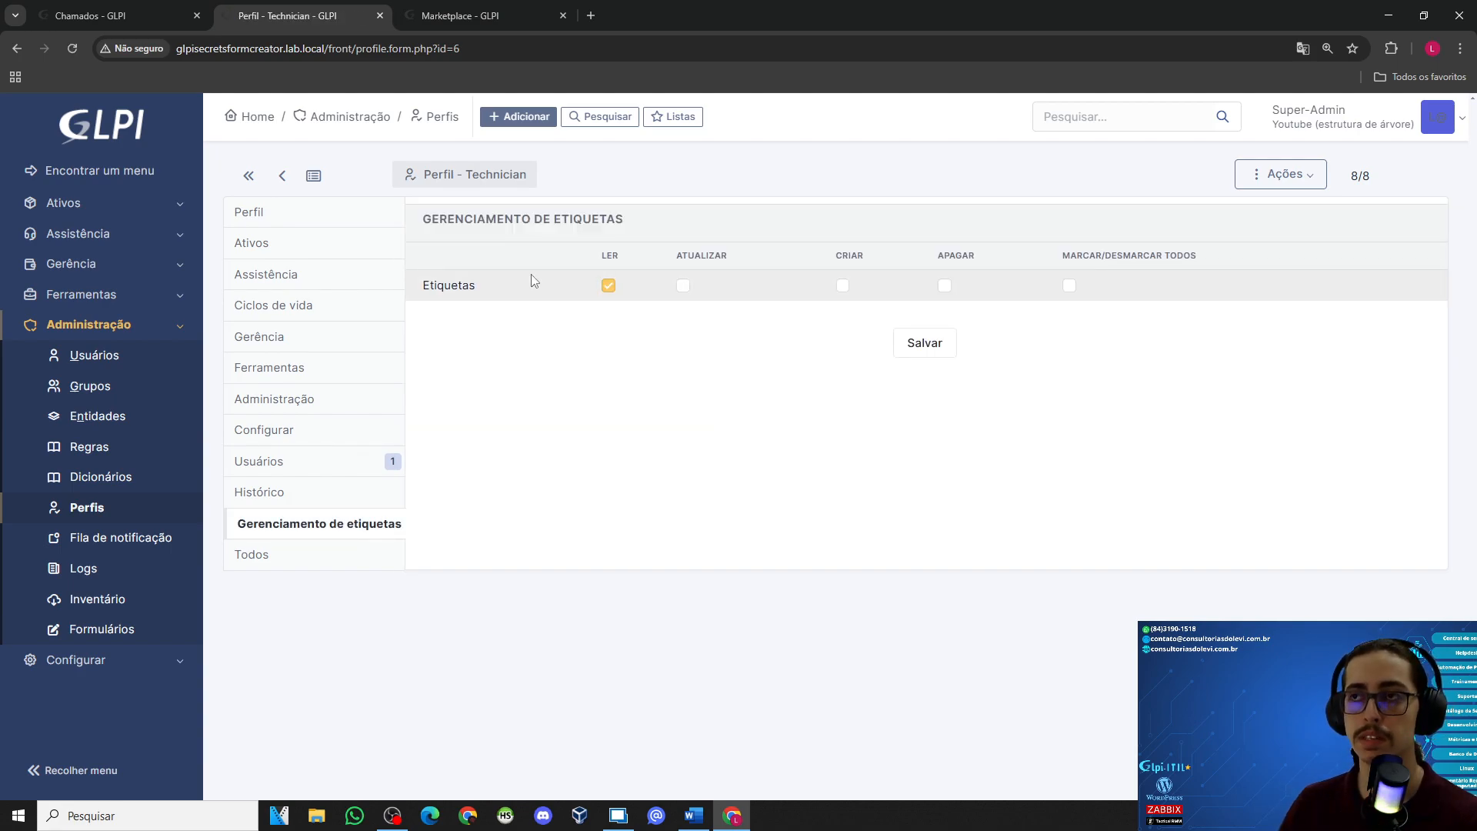
# Step: Close the profile's browser tab and open the tag list from the Gerenciamento de Etiquetas plug-in's configuration
pyautogui.click(85, 15)
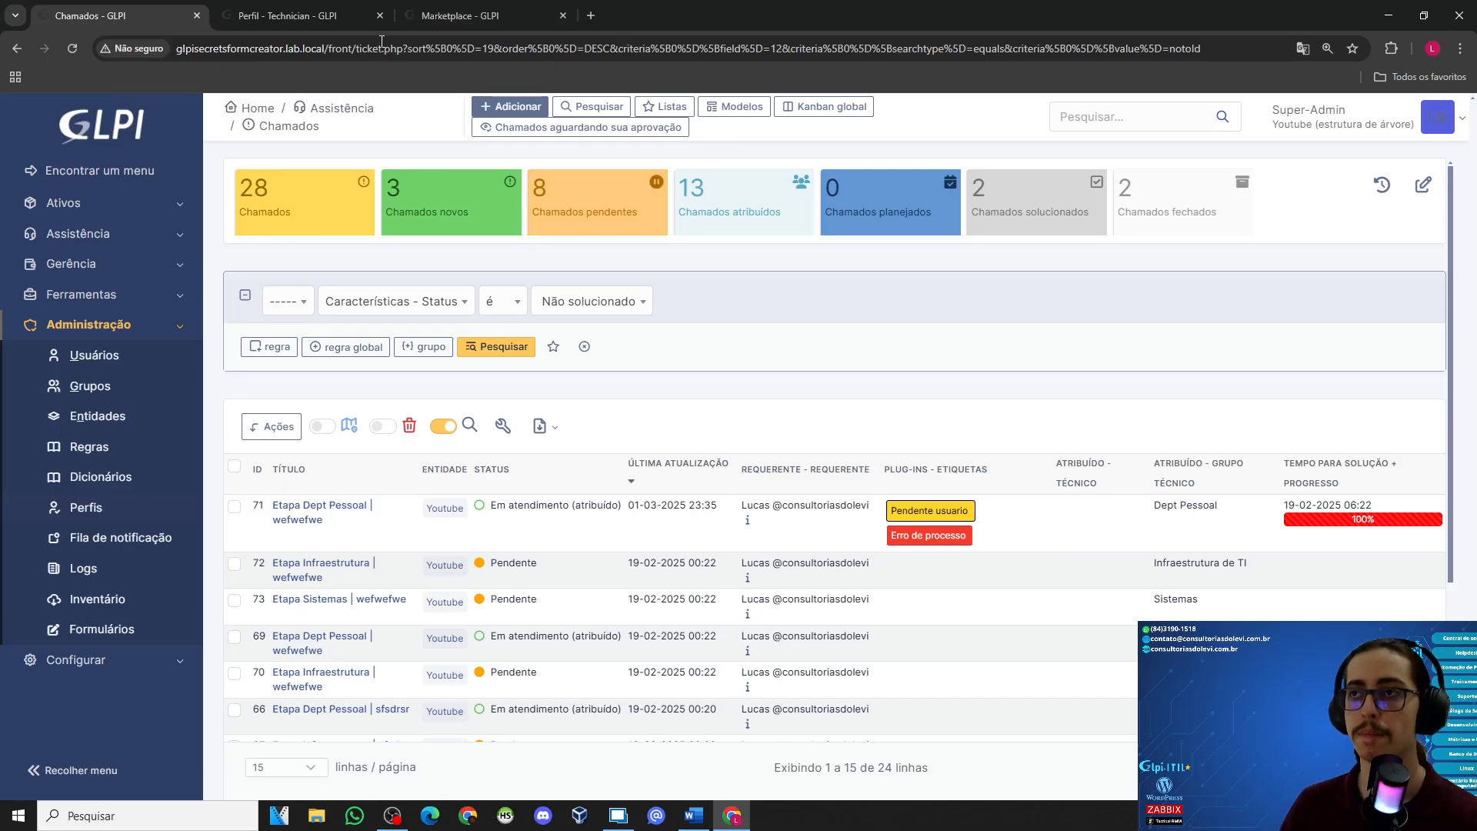
pyautogui.click(365, 8)
pyautogui.click(169, 8)
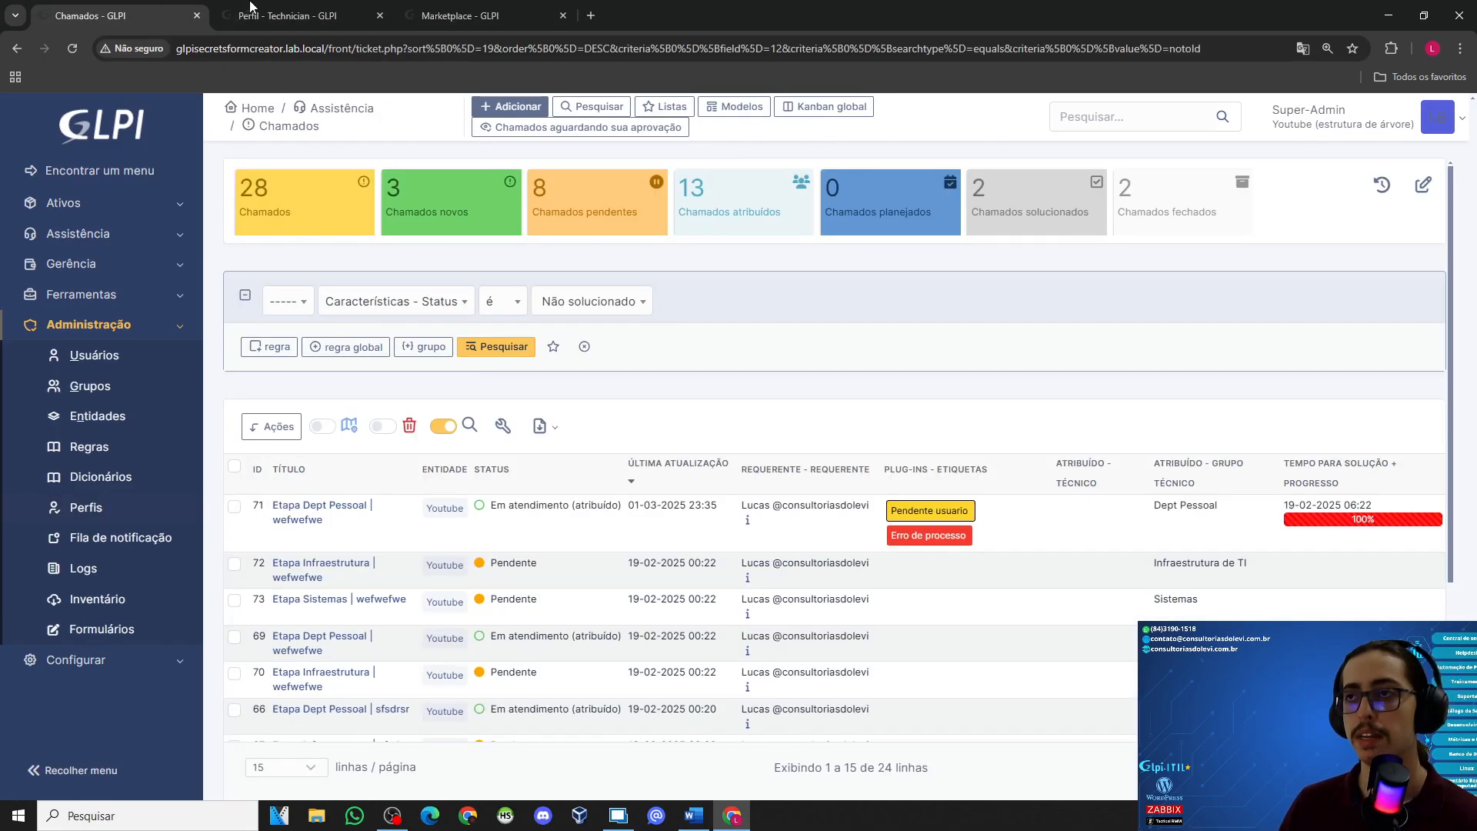
pyautogui.click(379, 15)
pyautogui.click(305, 8)
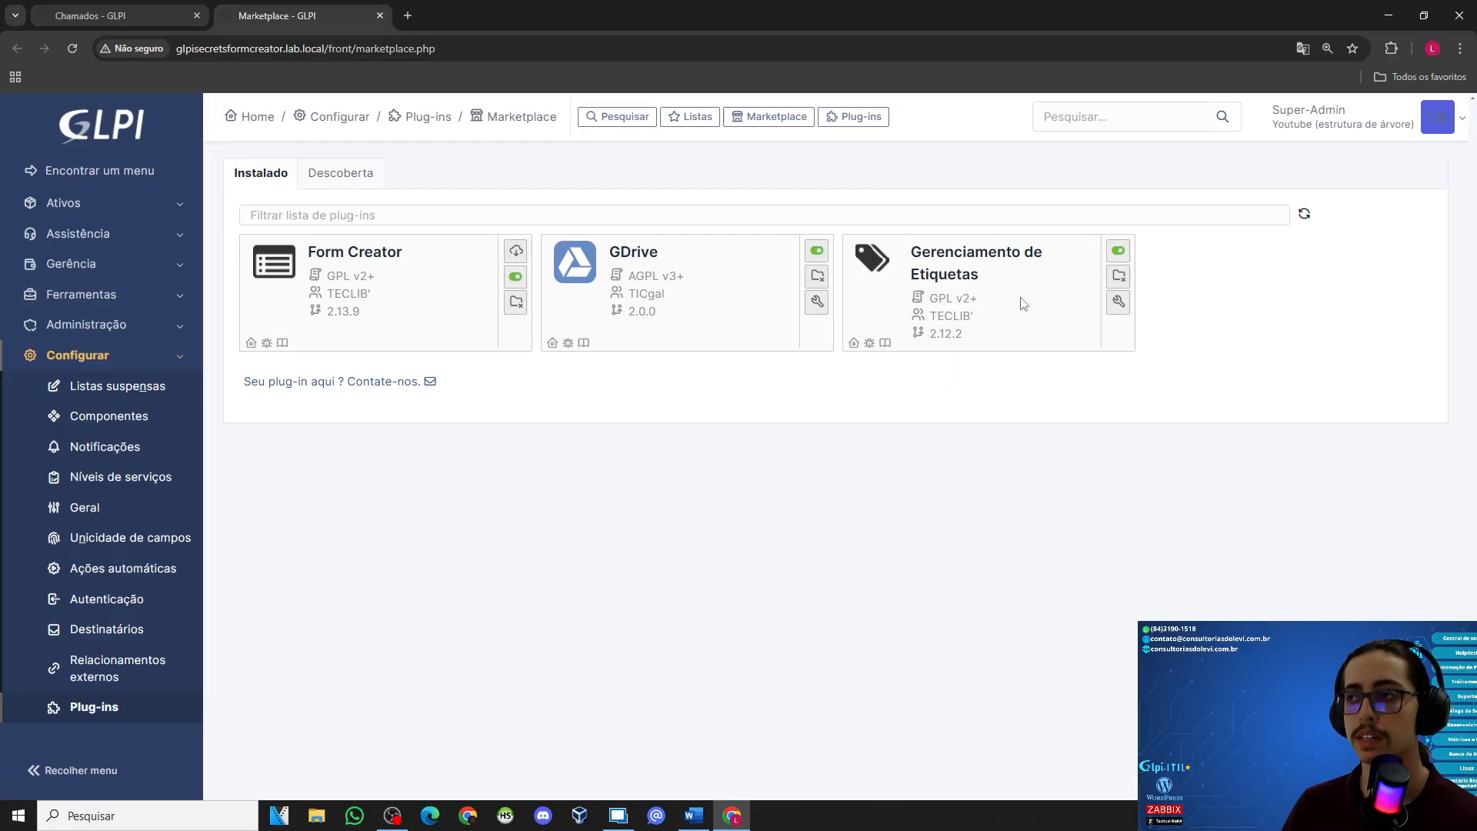
pyautogui.click(1118, 301)
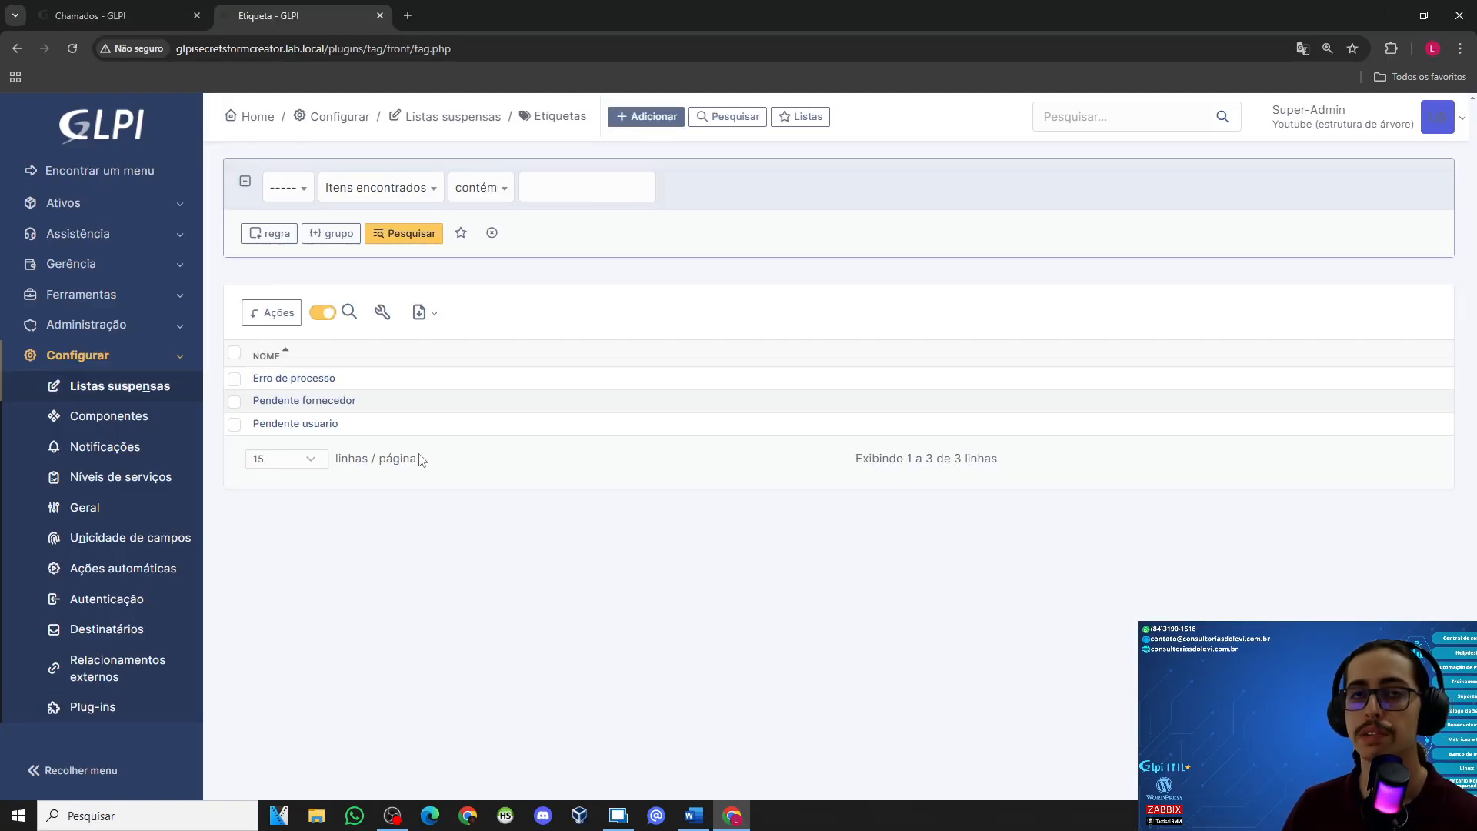
# Step: Add the tag "Pendente fornecedor" to ticket 71 and save the ticket
pyautogui.click(115, 15)
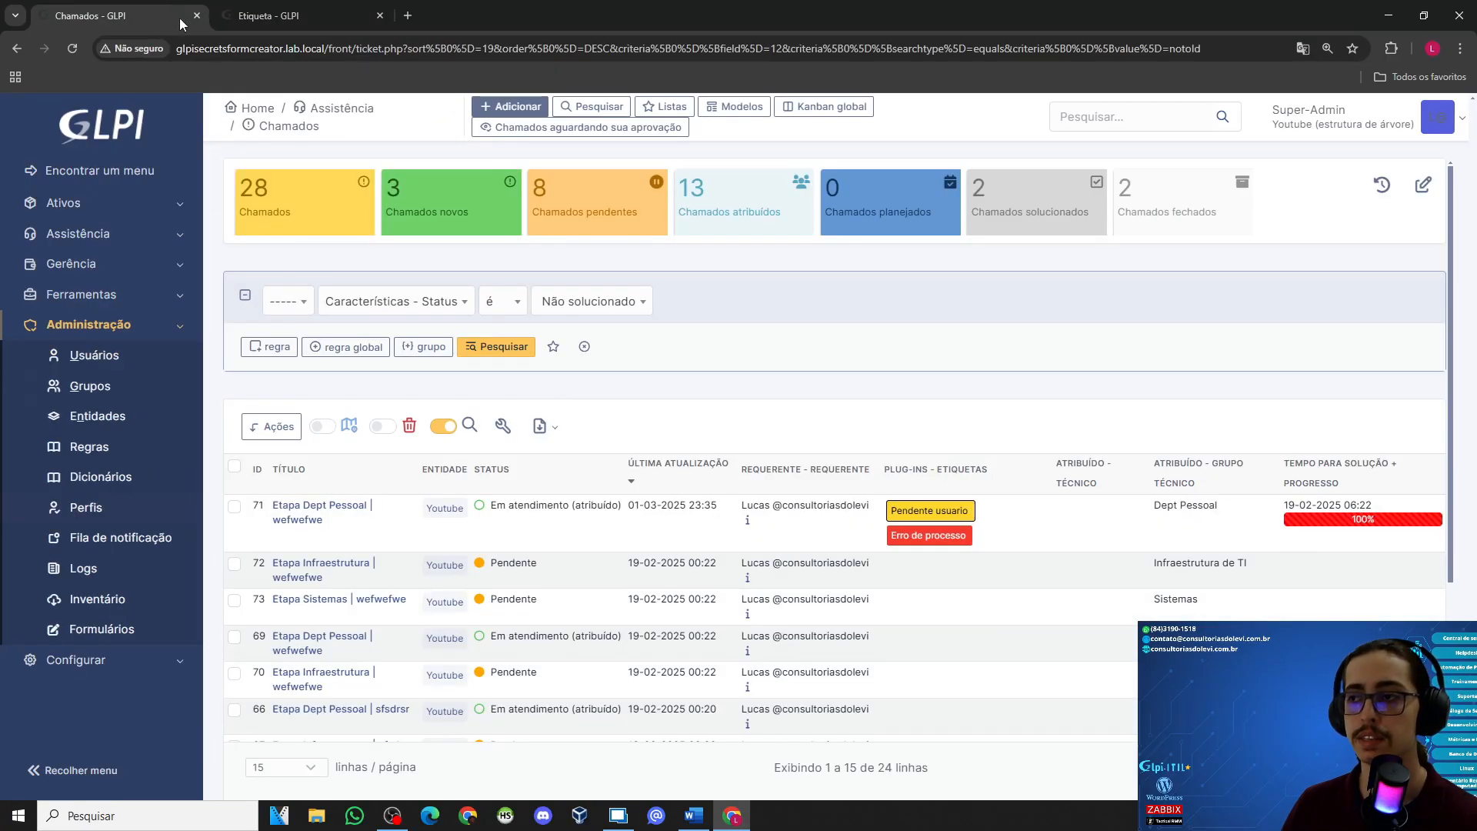
pyautogui.click(328, 509)
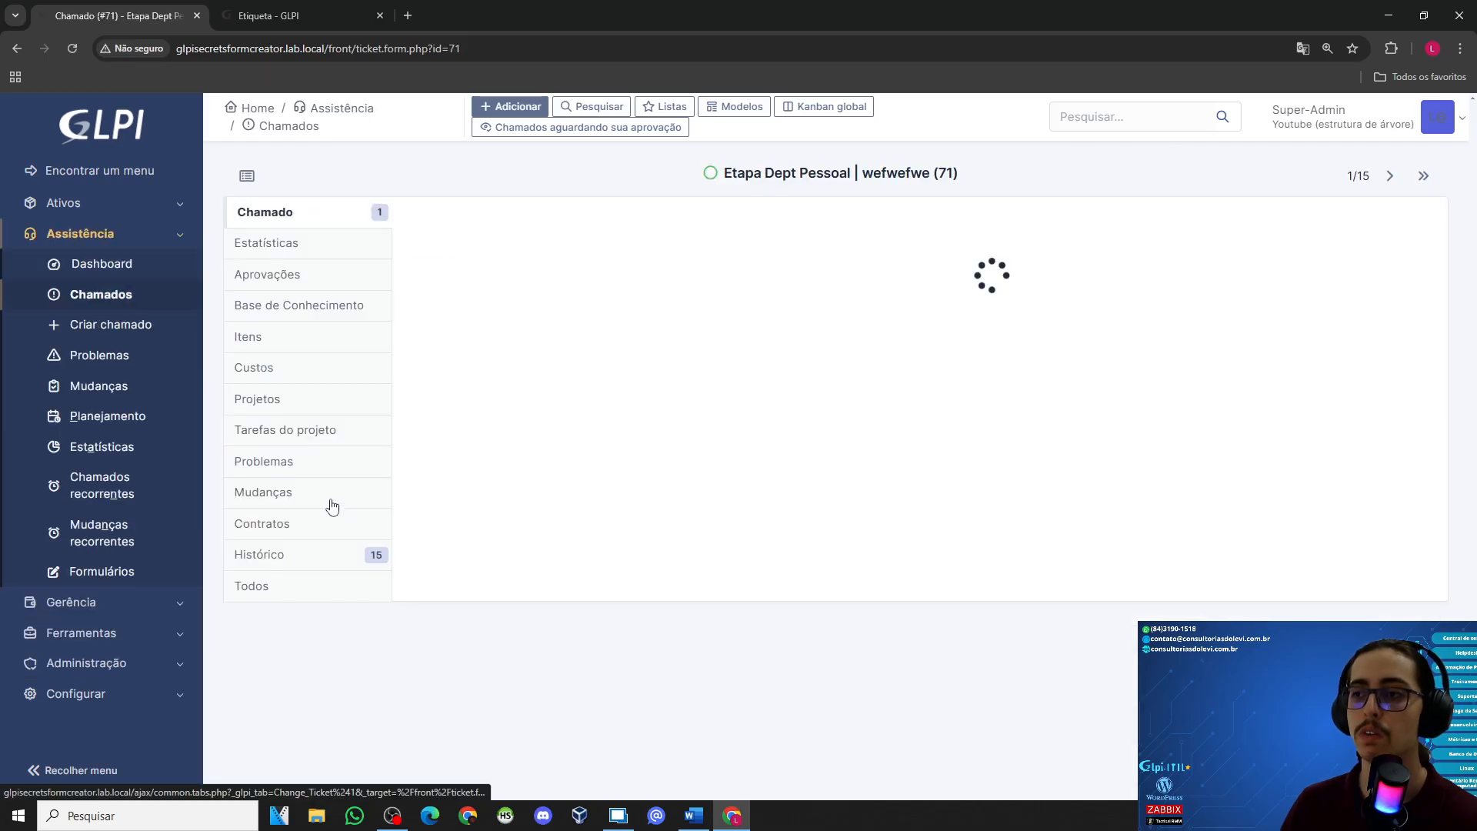
pyautogui.scroll(-3, 1135, 456)
pyautogui.scroll(3, 1224, 231)
pyautogui.click(1346, 281)
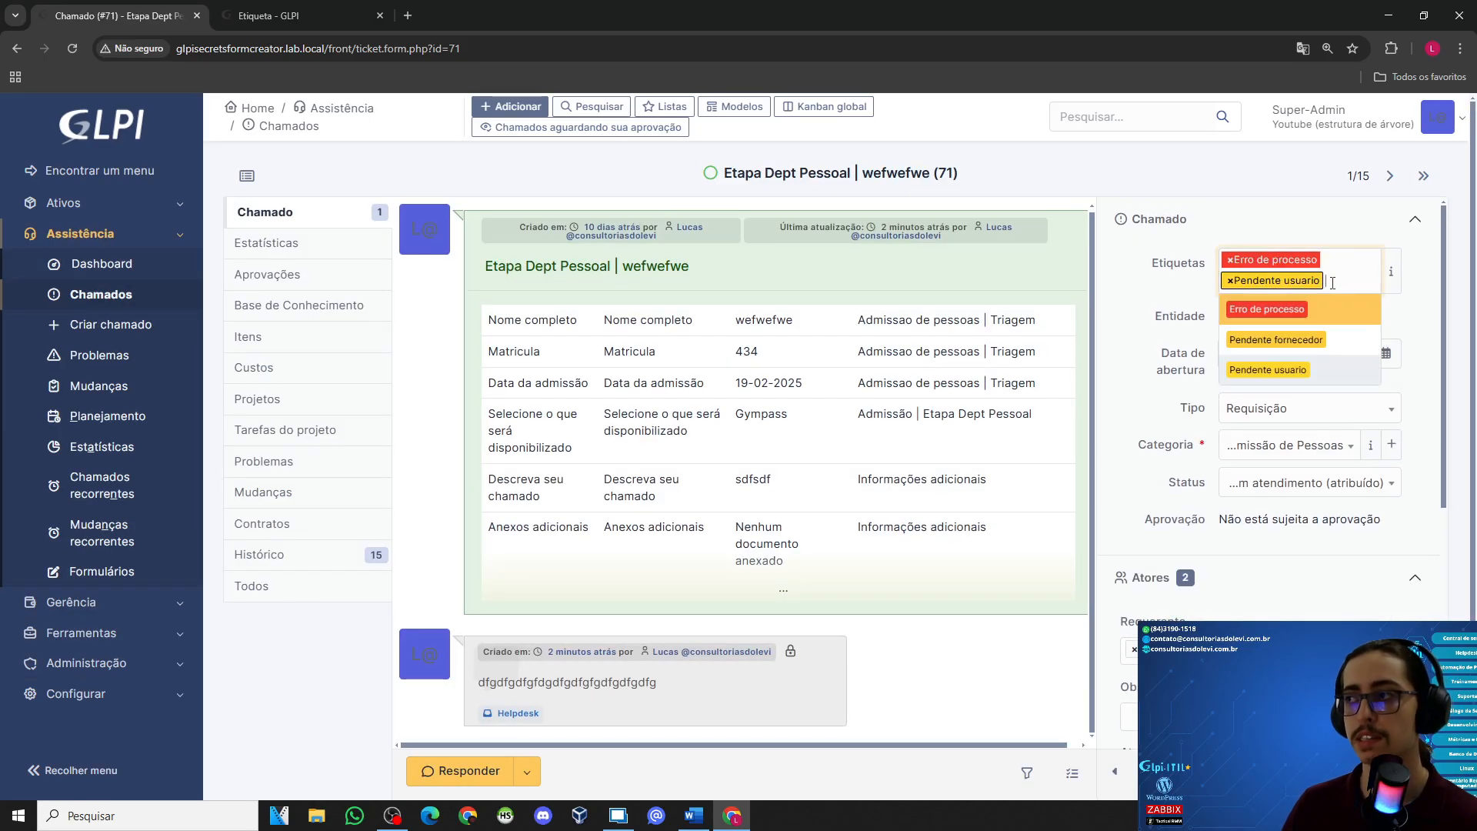
pyautogui.click(1276, 340)
pyautogui.click(1396, 771)
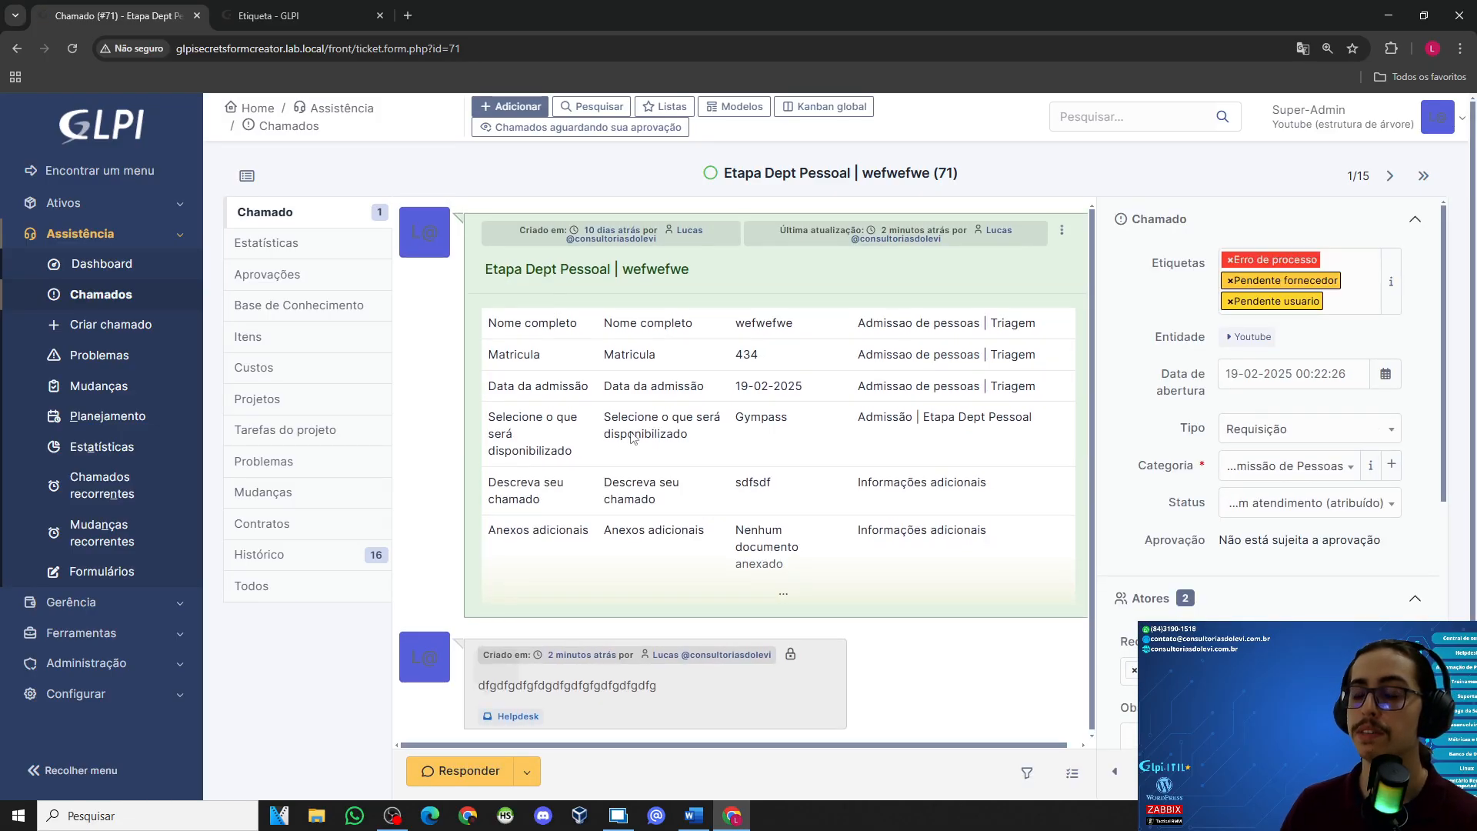
# Step: Review ticket 71's tags in the ticket list and on the ticket itself, and compare them with the tag list
pyautogui.click(247, 180)
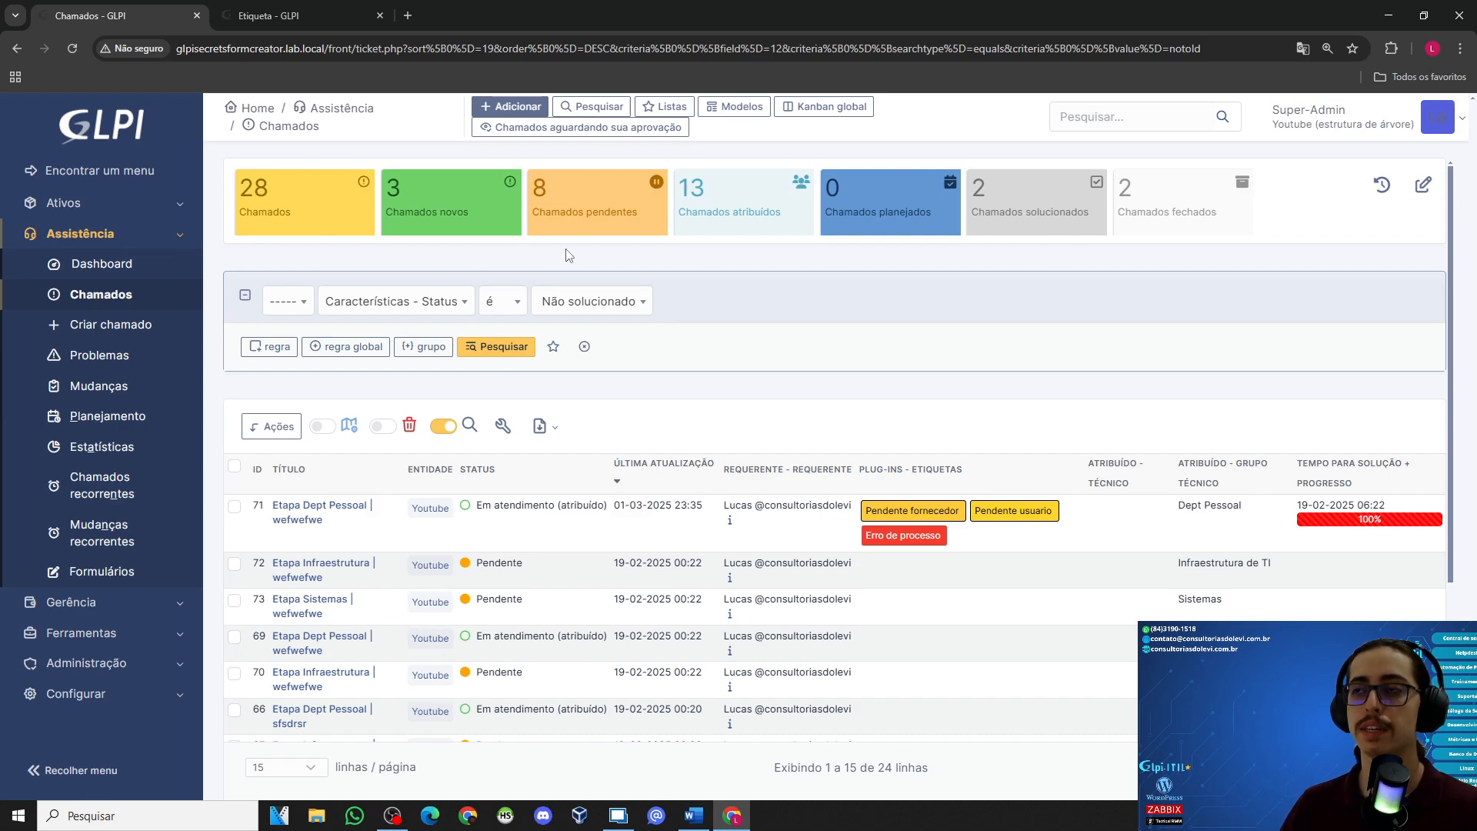
pyautogui.click(272, 15)
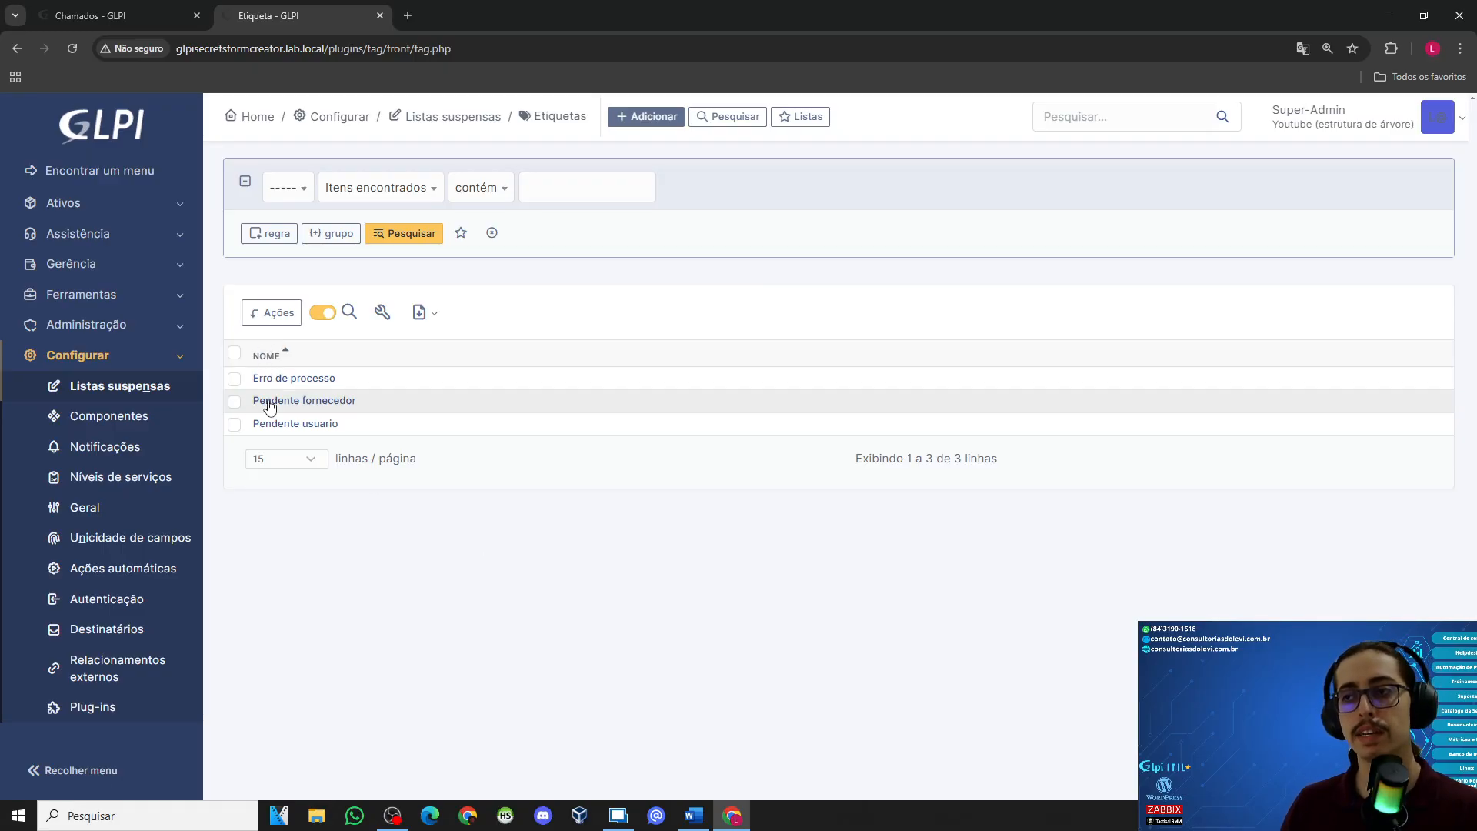
pyautogui.click(163, 8)
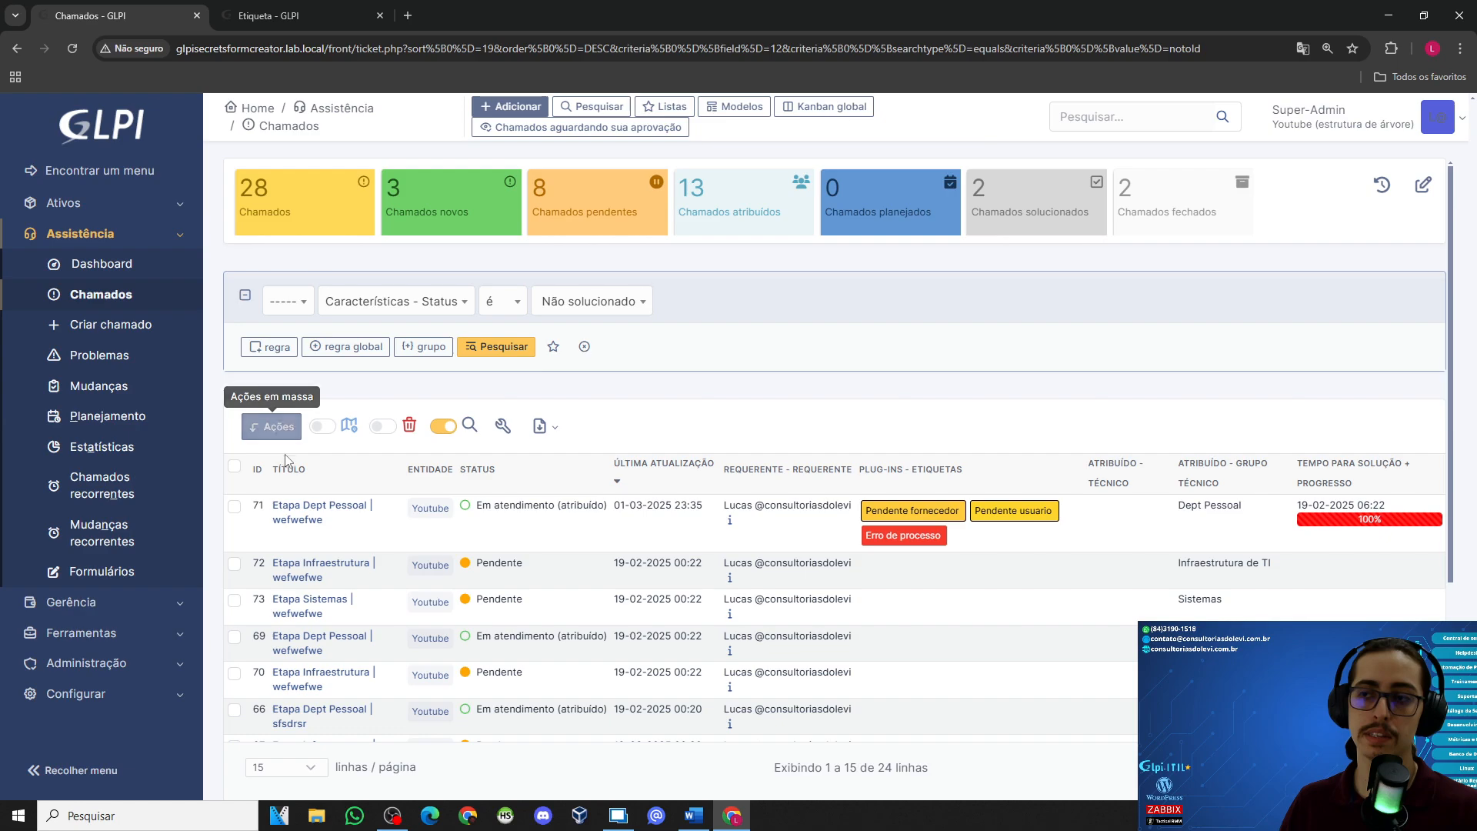
pyautogui.moveTo(334, 510)
pyautogui.click(333, 508)
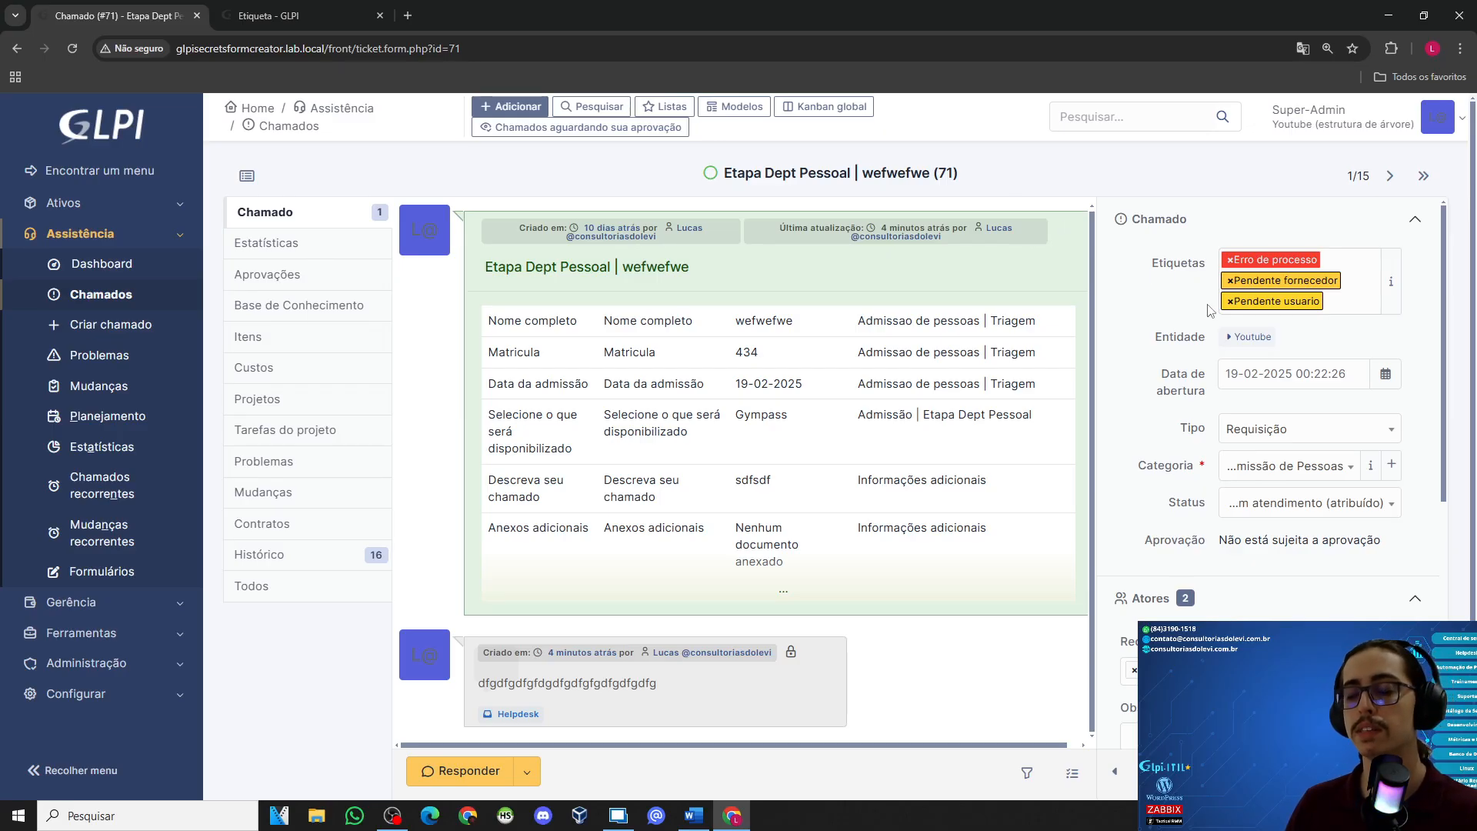
pyautogui.click(245, 177)
# Step: Start a new tag from the tag list and set its associated item type to Computador
pyautogui.hotkey('ctrl', 'Tab')
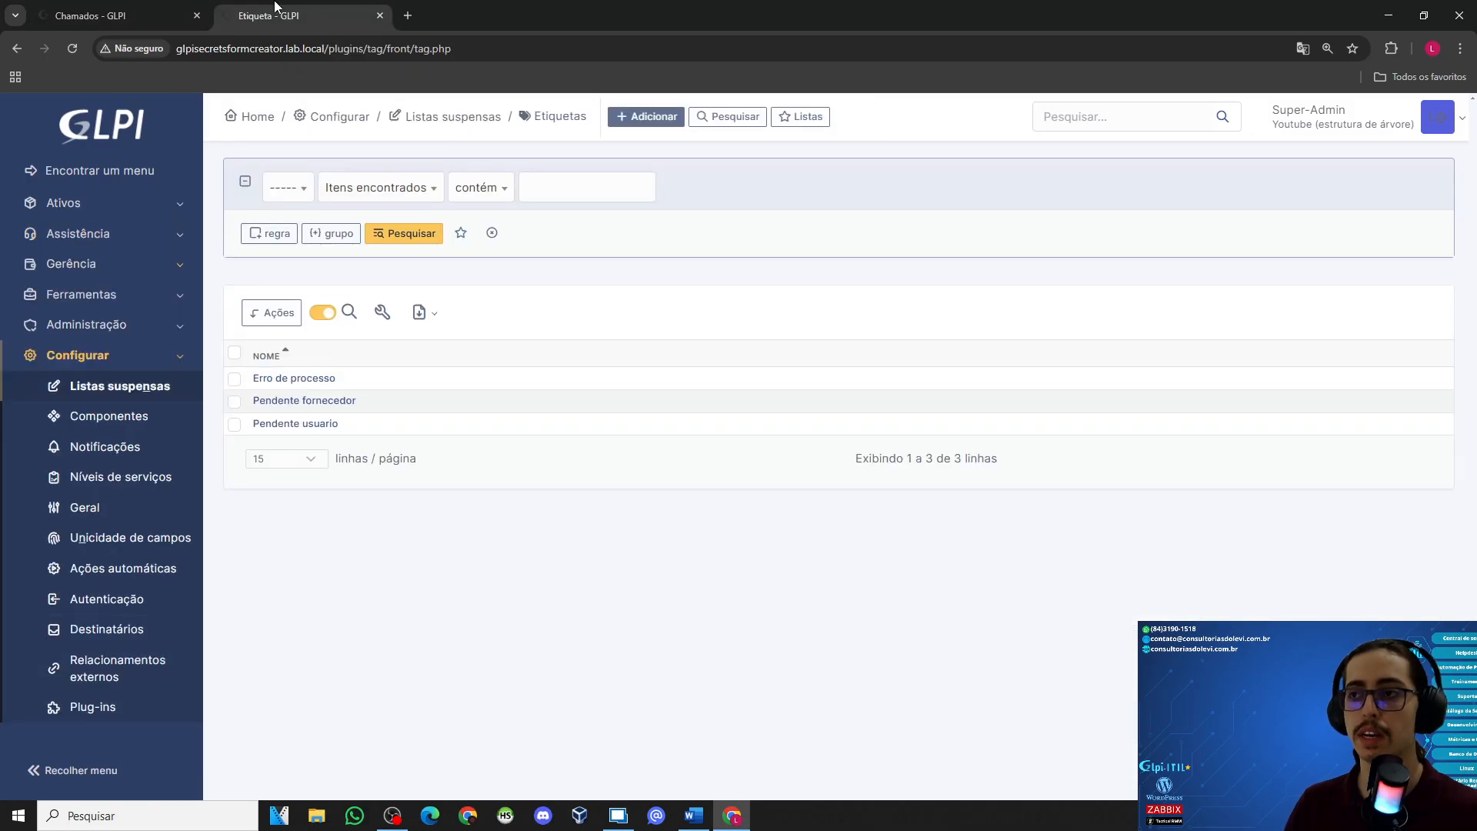
pyautogui.click(646, 116)
pyautogui.click(535, 345)
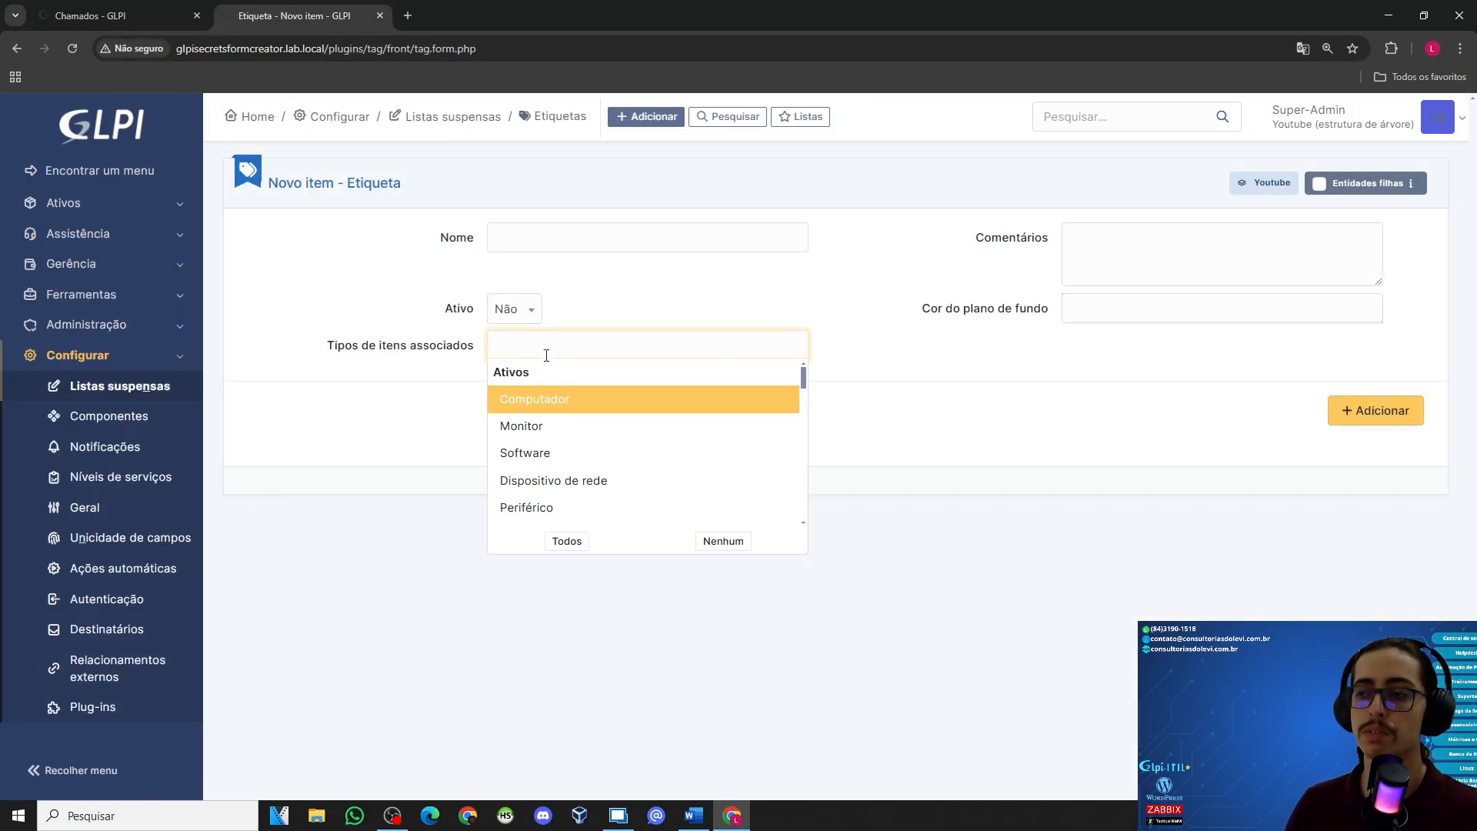
pyautogui.click(690, 408)
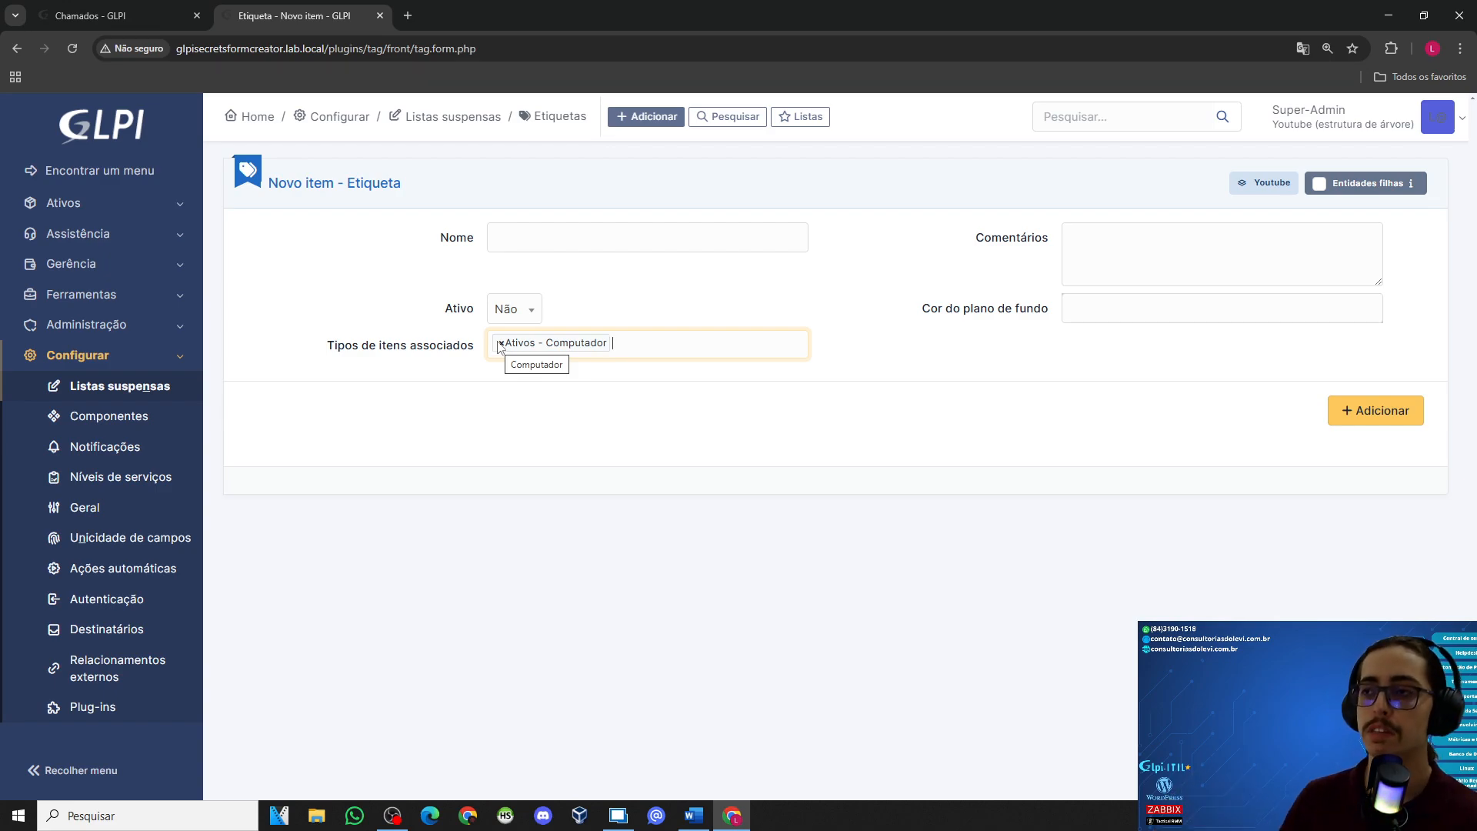
# Step: Look through the other item types that can be associated with the new tag
pyautogui.click(702, 334)
pyautogui.scroll(-10, 617, 465)
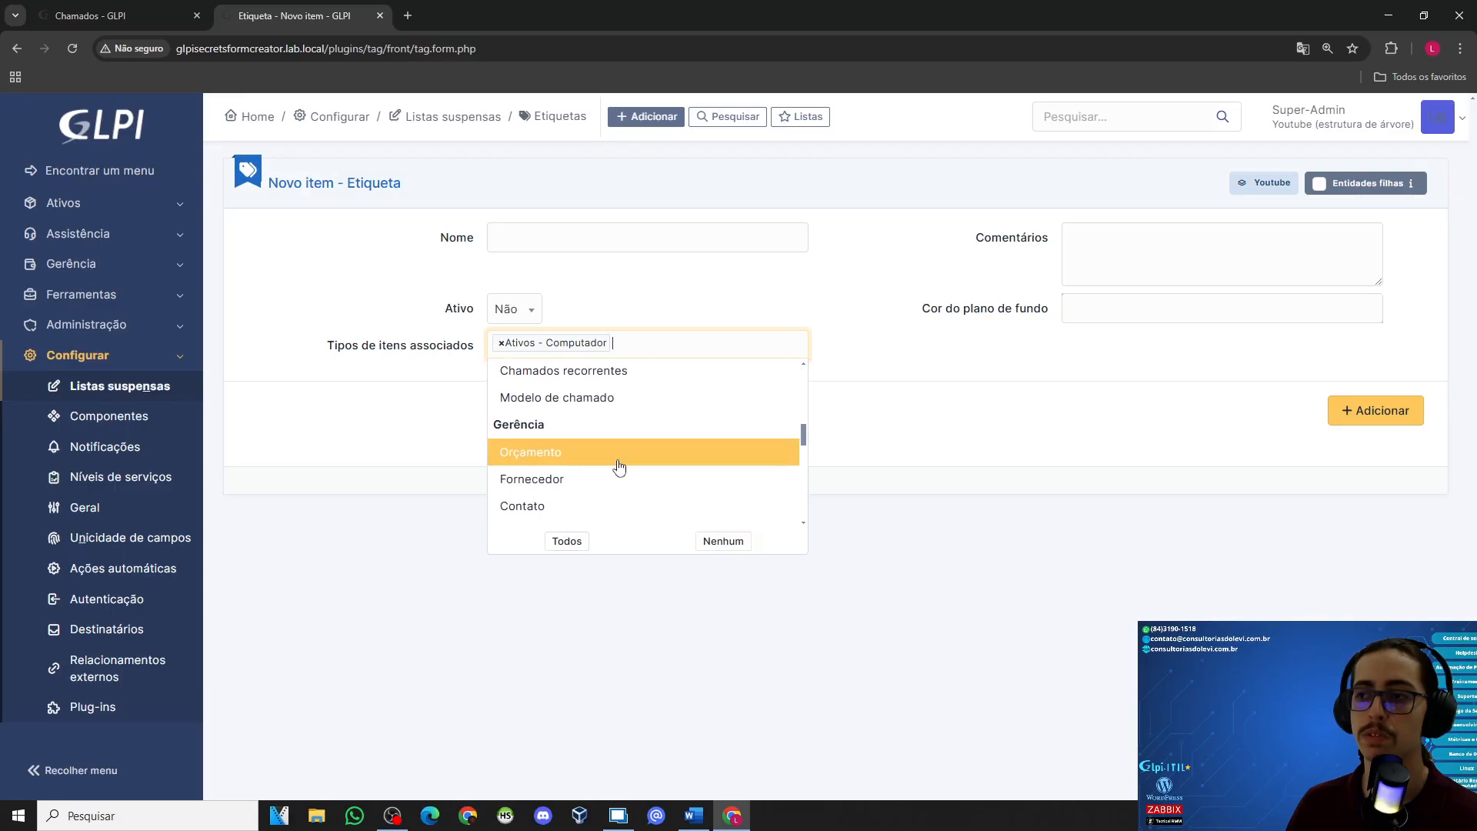
pyautogui.scroll(10, 616, 465)
pyautogui.click(427, 388)
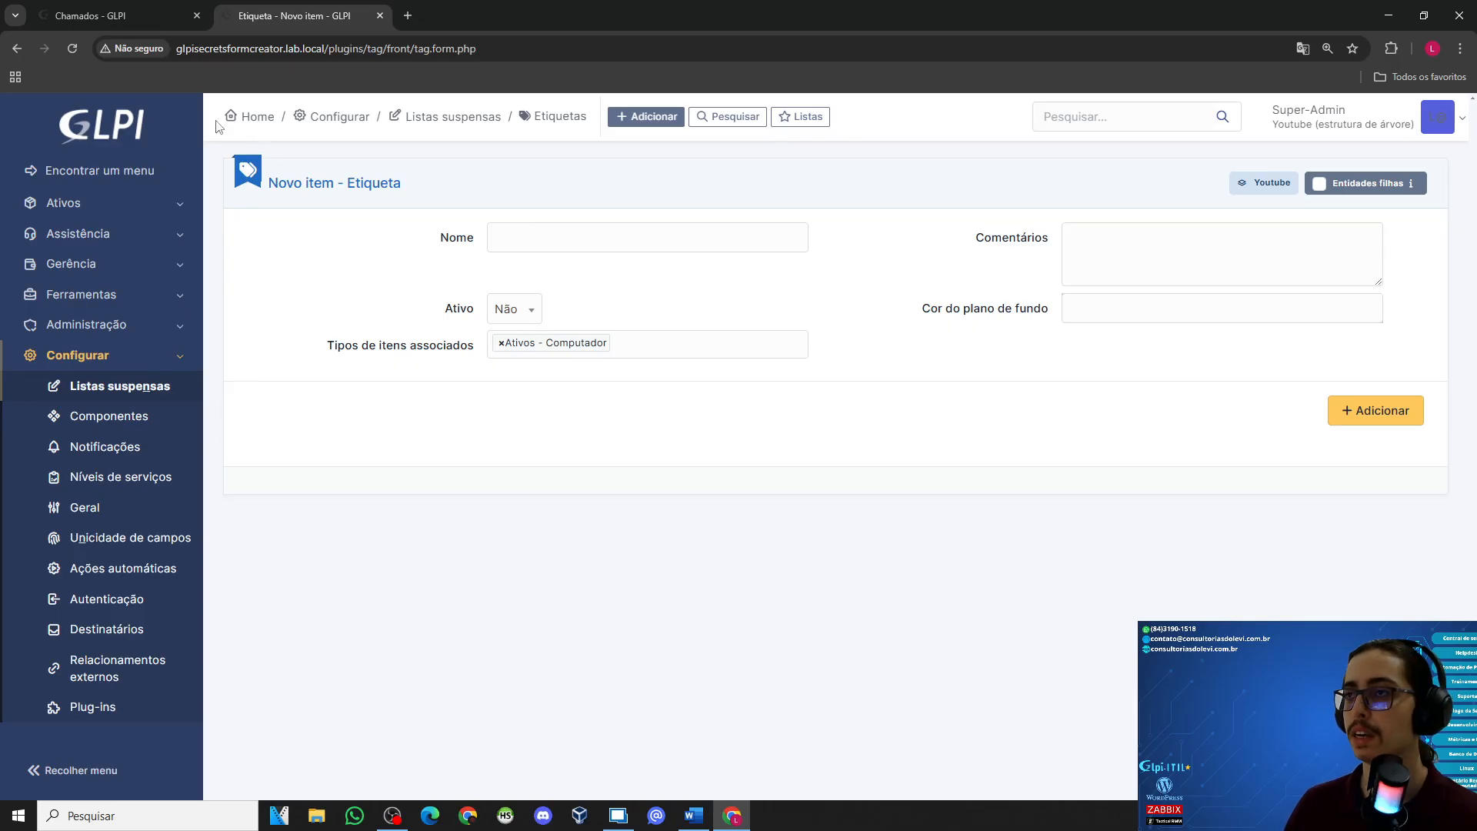
pyautogui.hotkey('alt', 'Tab')
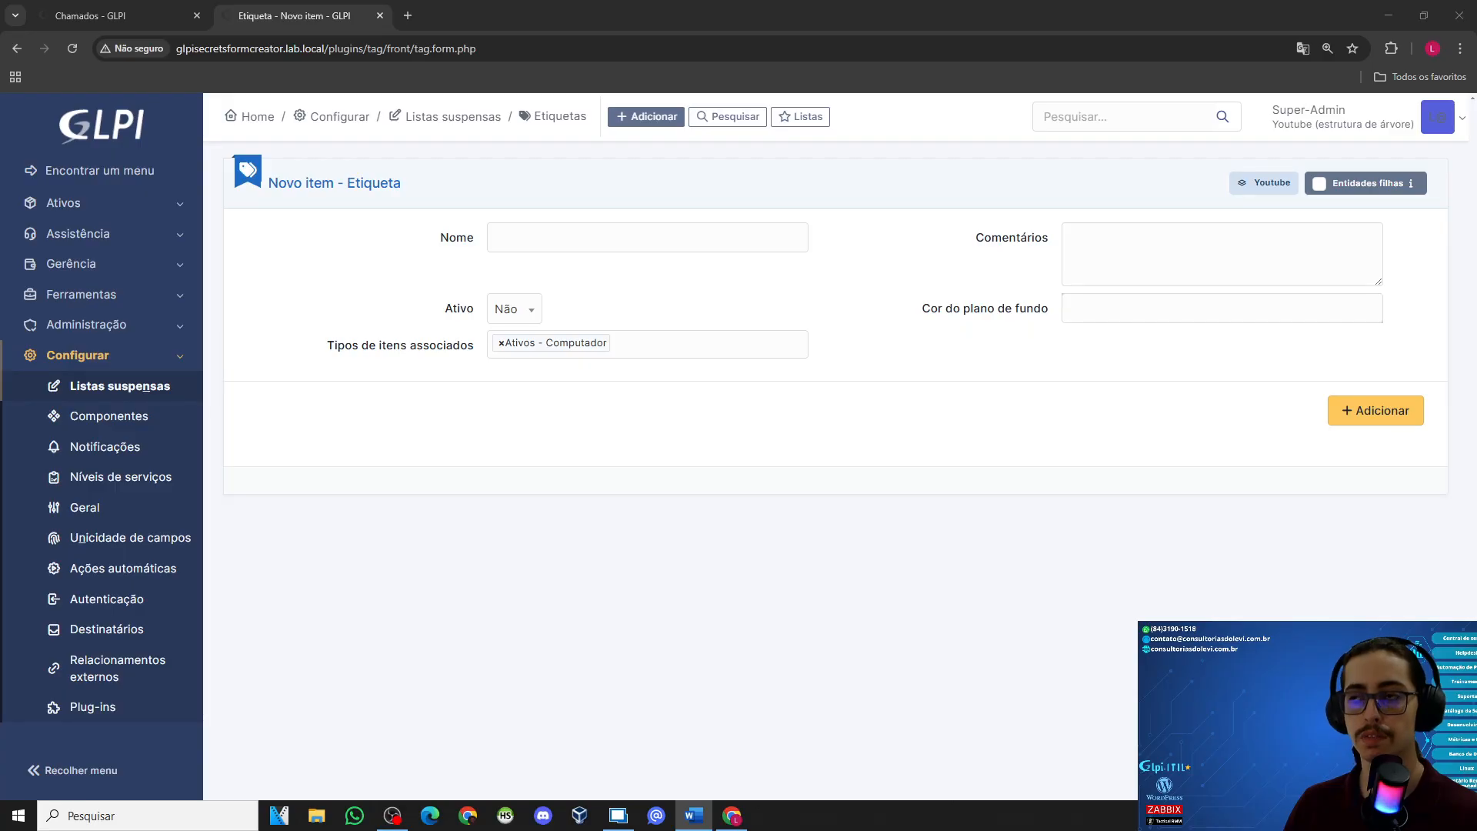
# Step: Open the target ticket "Etapa Dept Pessoal" of the form "Admissao de pessoas Opção 1"
pyautogui.click(84, 352)
pyautogui.click(87, 324)
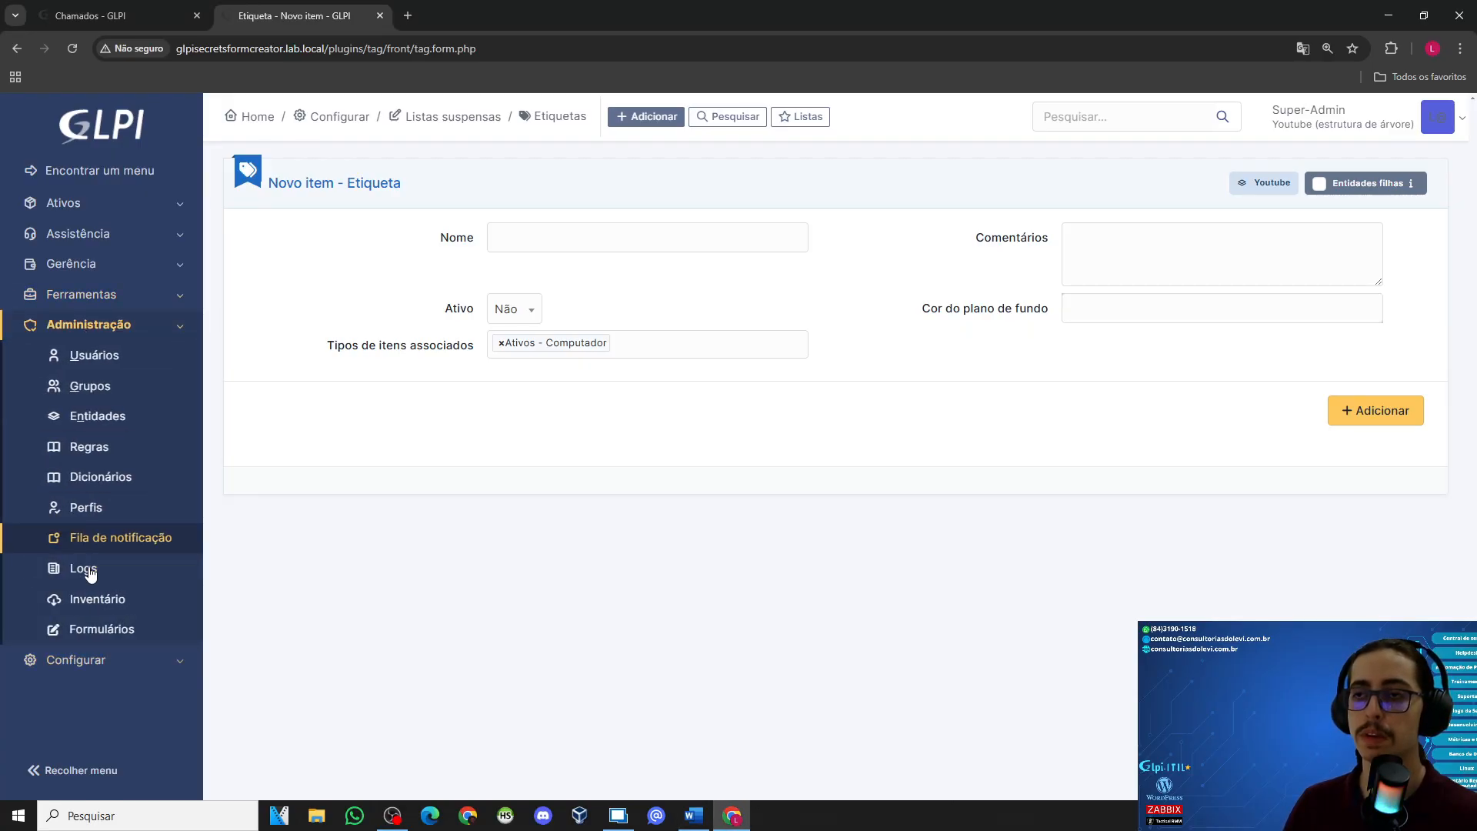
pyautogui.click(102, 629)
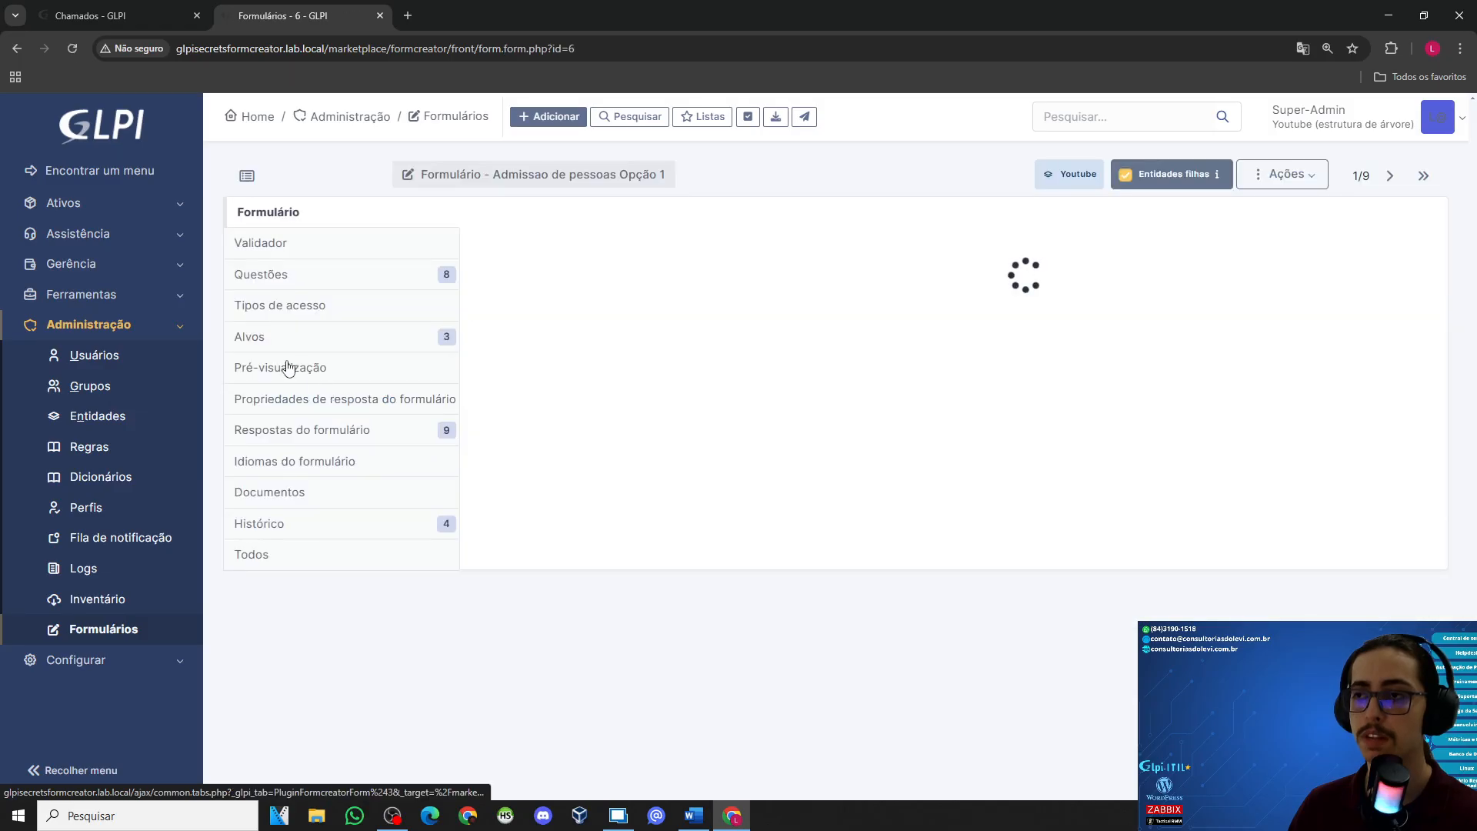
pyautogui.click(253, 337)
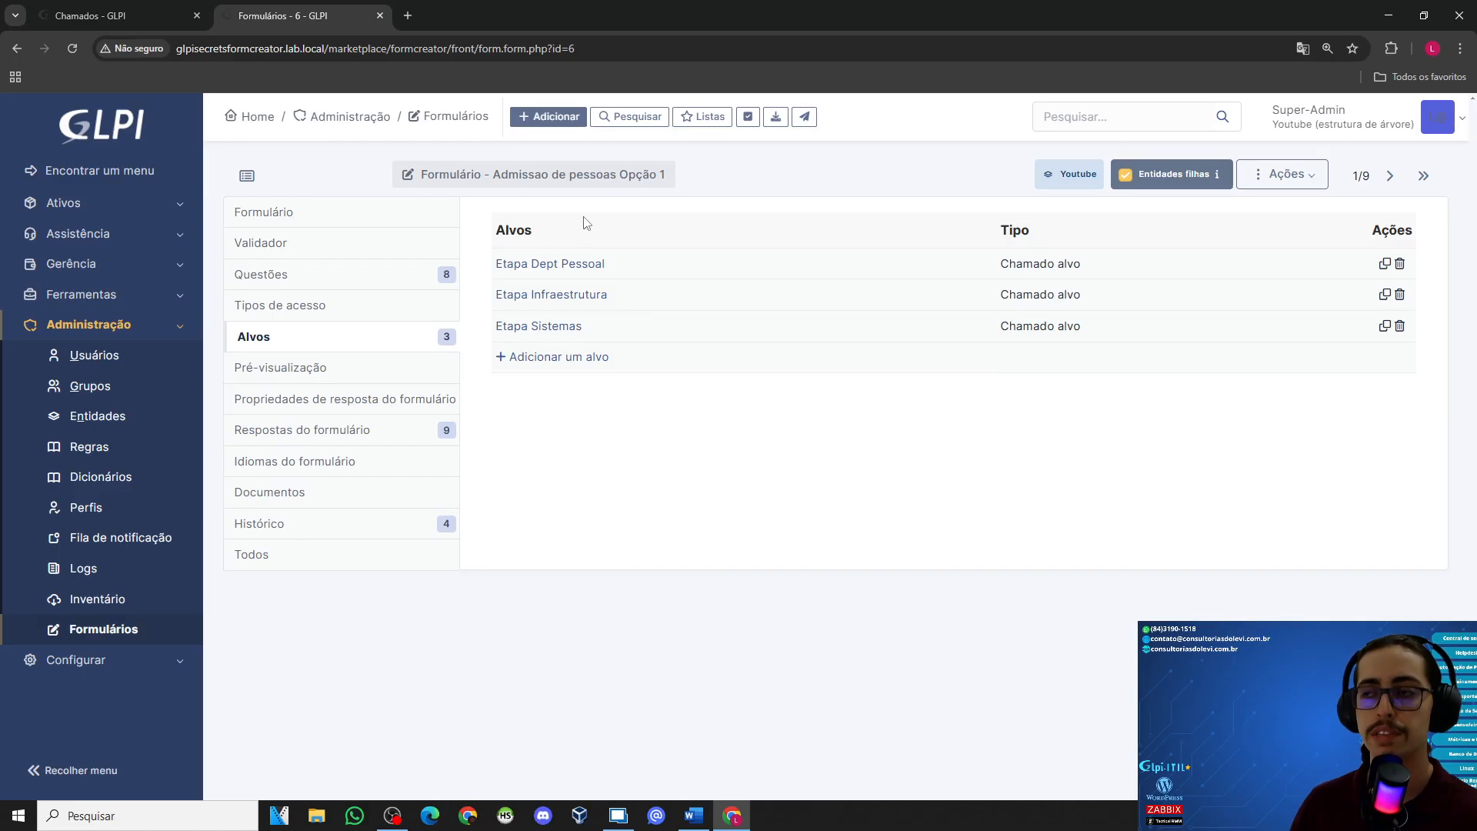
pyautogui.click(567, 265)
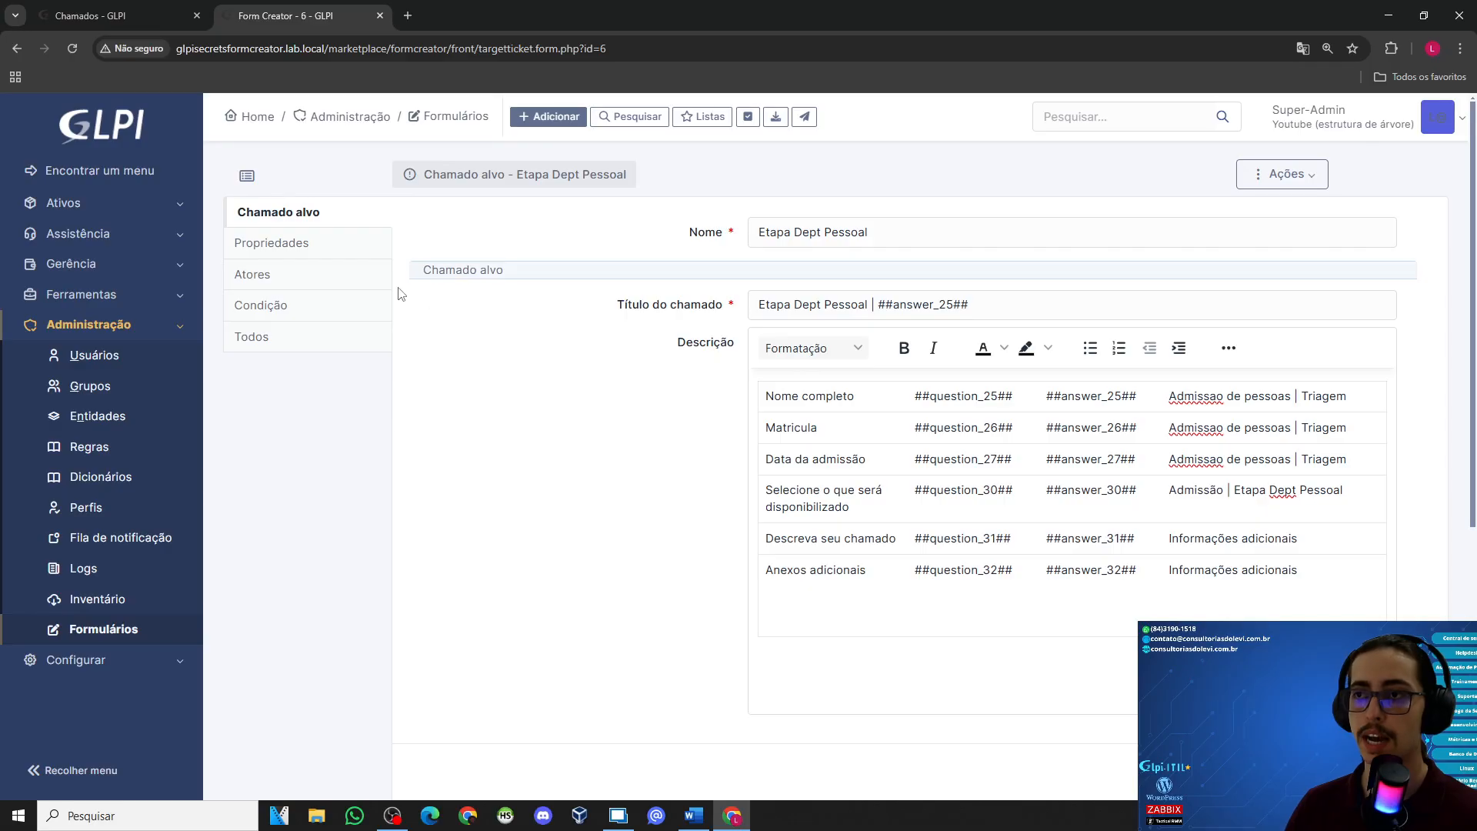
pyautogui.moveTo(903, 237); pyautogui.dragTo(652, 237)
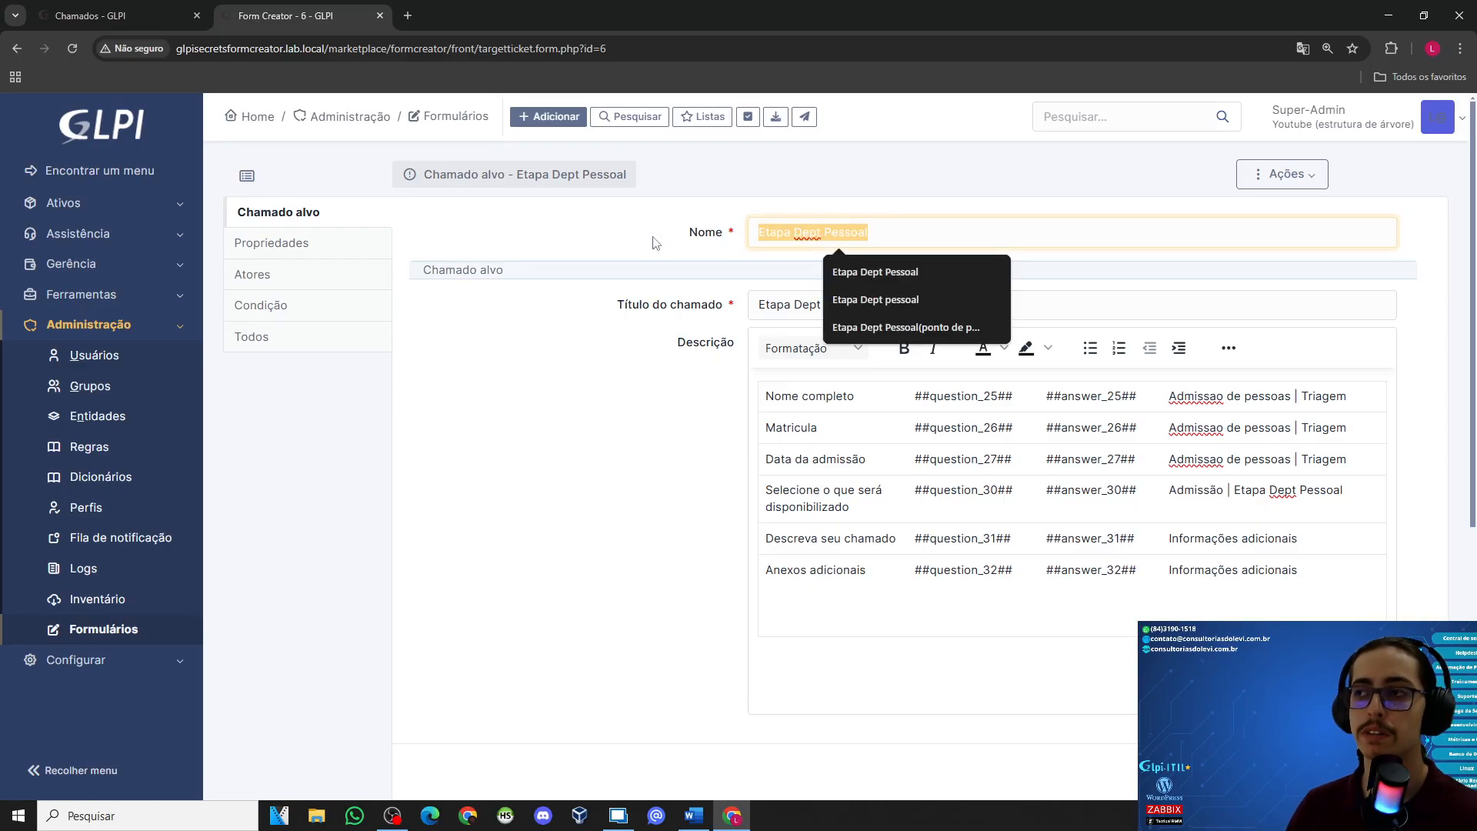
pyautogui.click(873, 238)
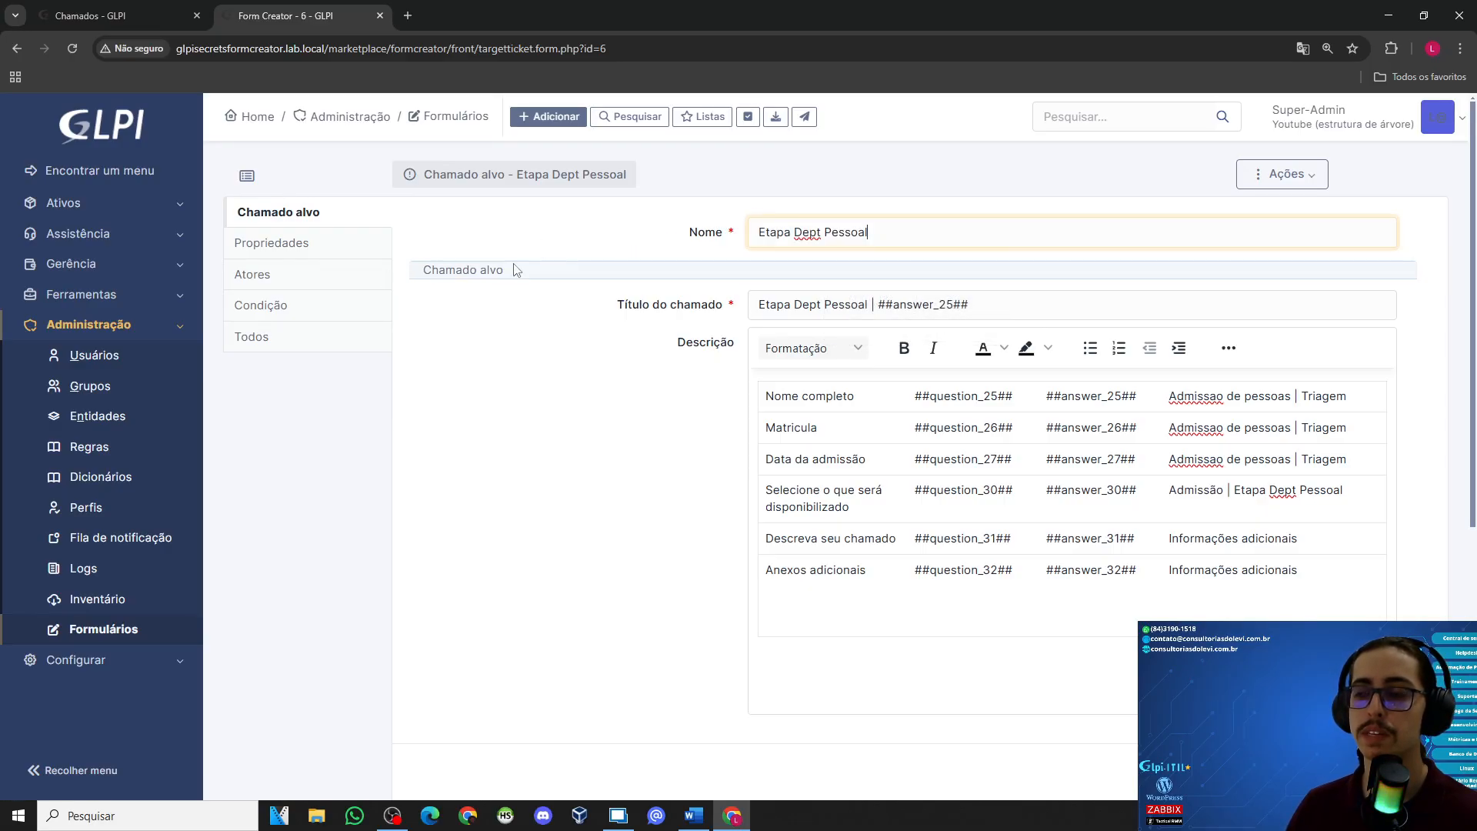
# Step: Set Tags do chamado to Tags específicas in the target ticket's properties and check the tag choices
pyautogui.click(273, 245)
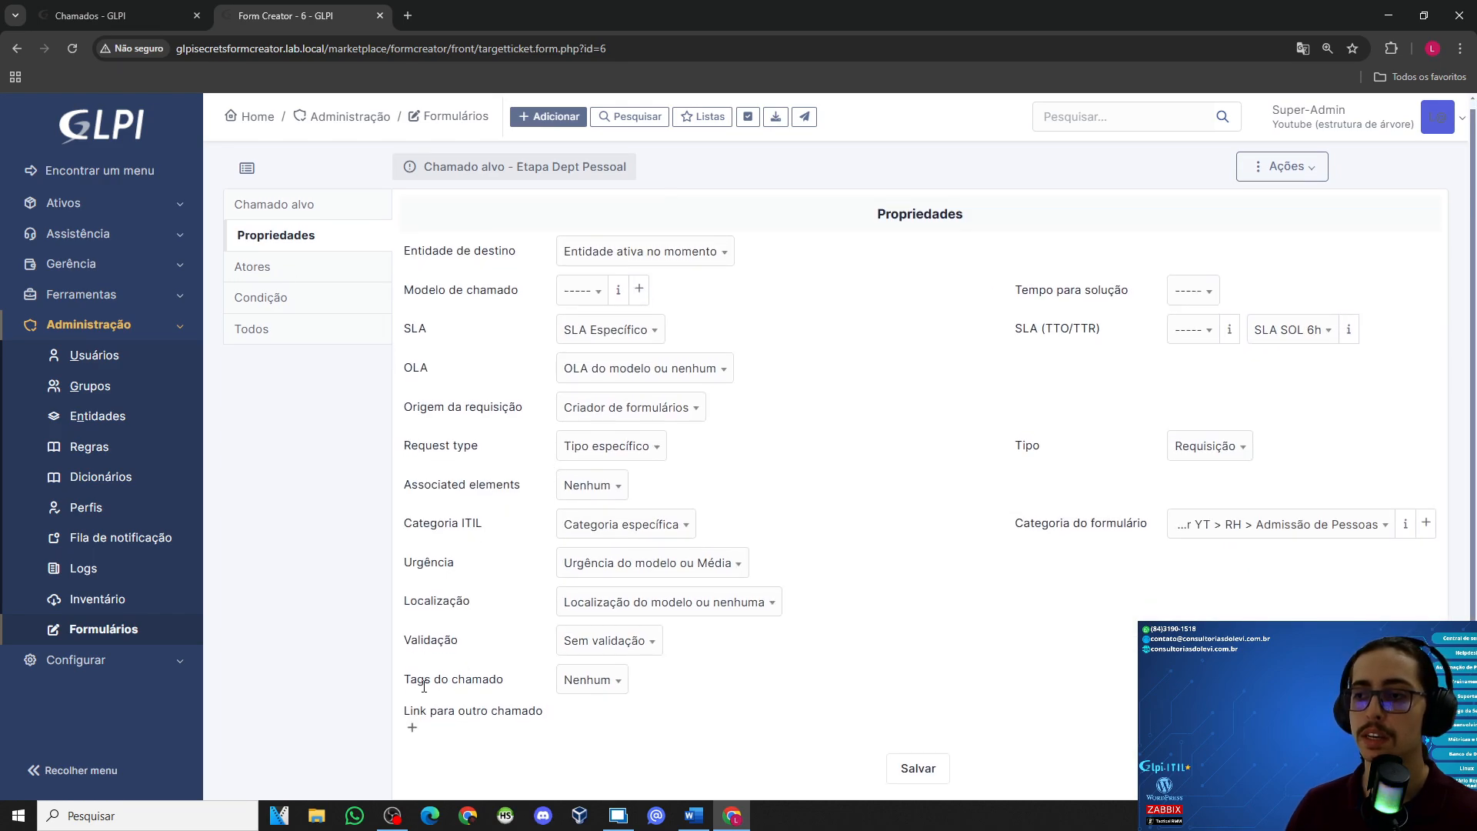
pyautogui.click(587, 685)
pyautogui.click(604, 603)
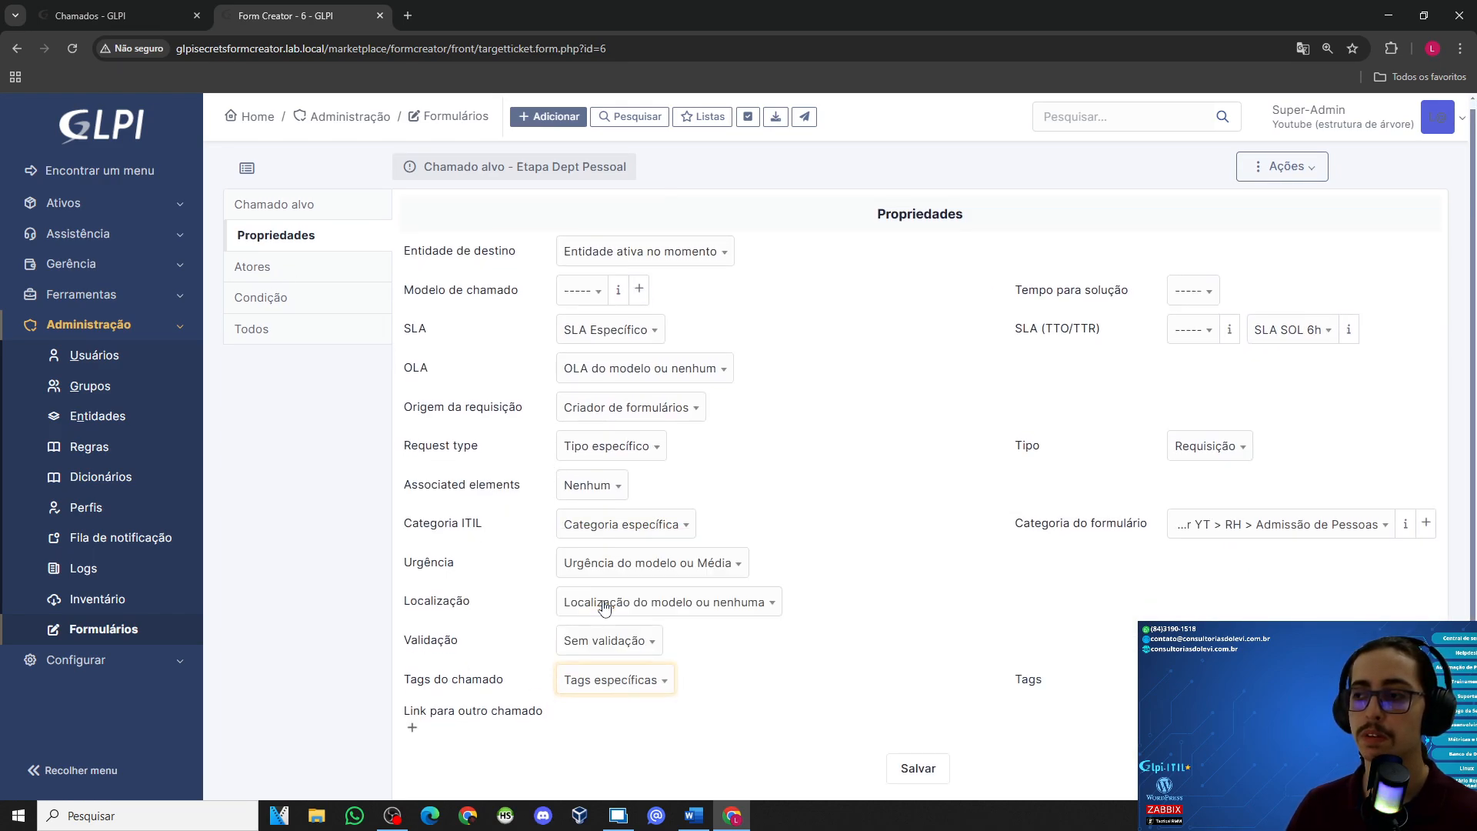
pyautogui.click(1215, 680)
pyautogui.click(775, 578)
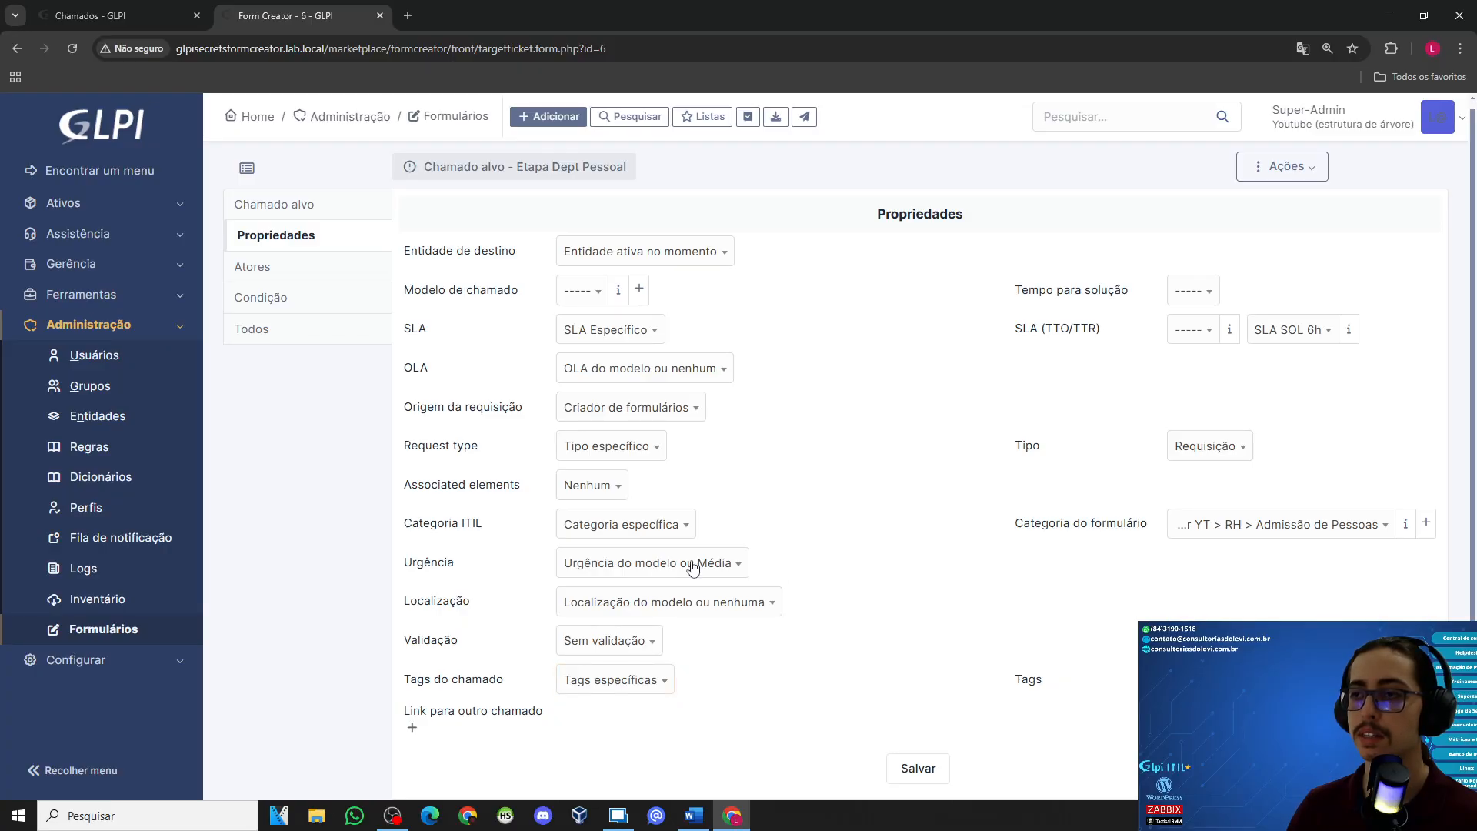
# Step: Open the plug-ins page in a new browser tab and go to the tag list of Gerenciamento de Etiquetas
pyautogui.click(96, 326)
pyautogui.click(98, 355)
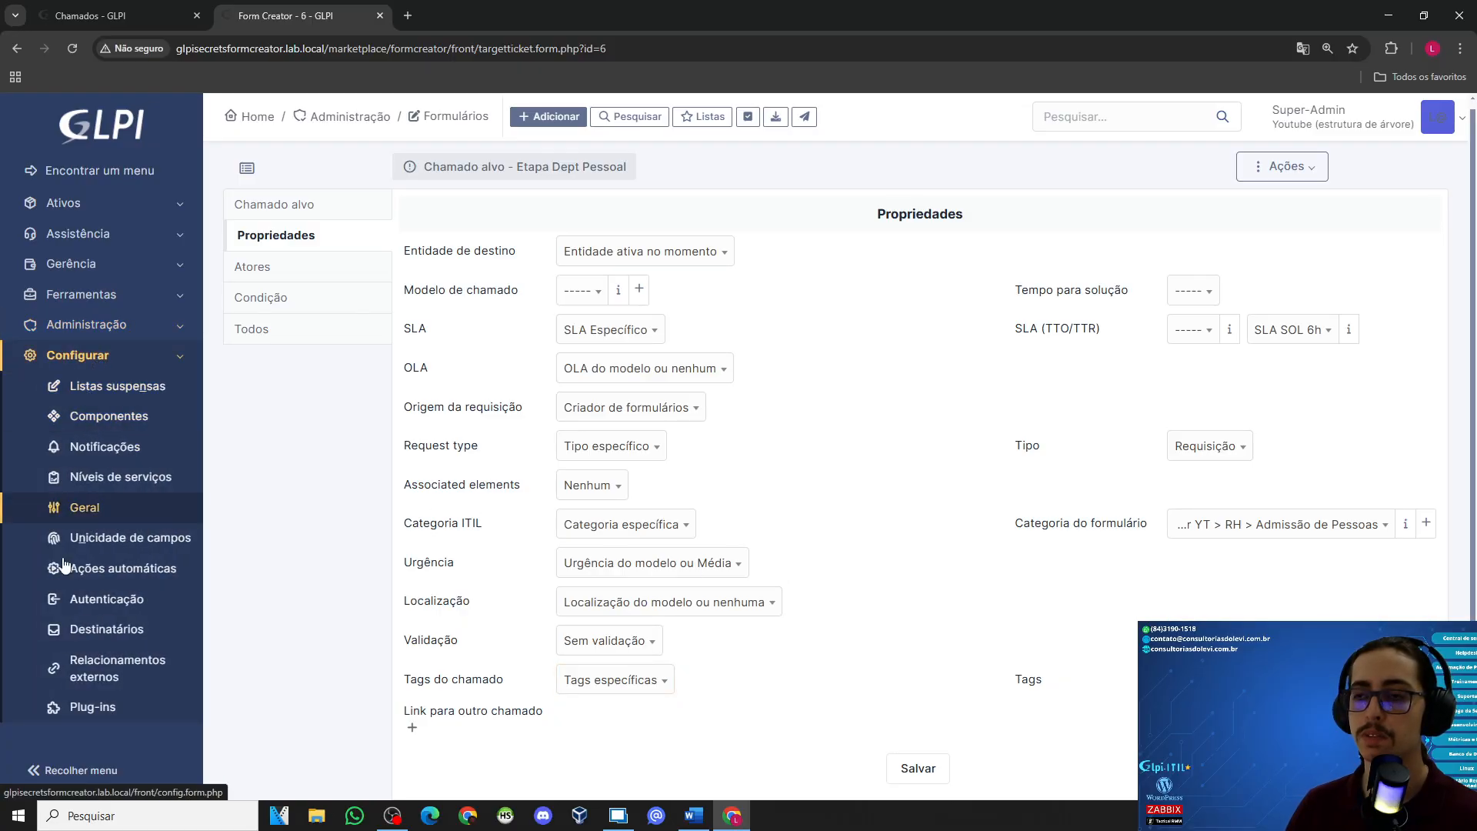
pyautogui.middleClick(98, 709)
pyautogui.click(437, 9)
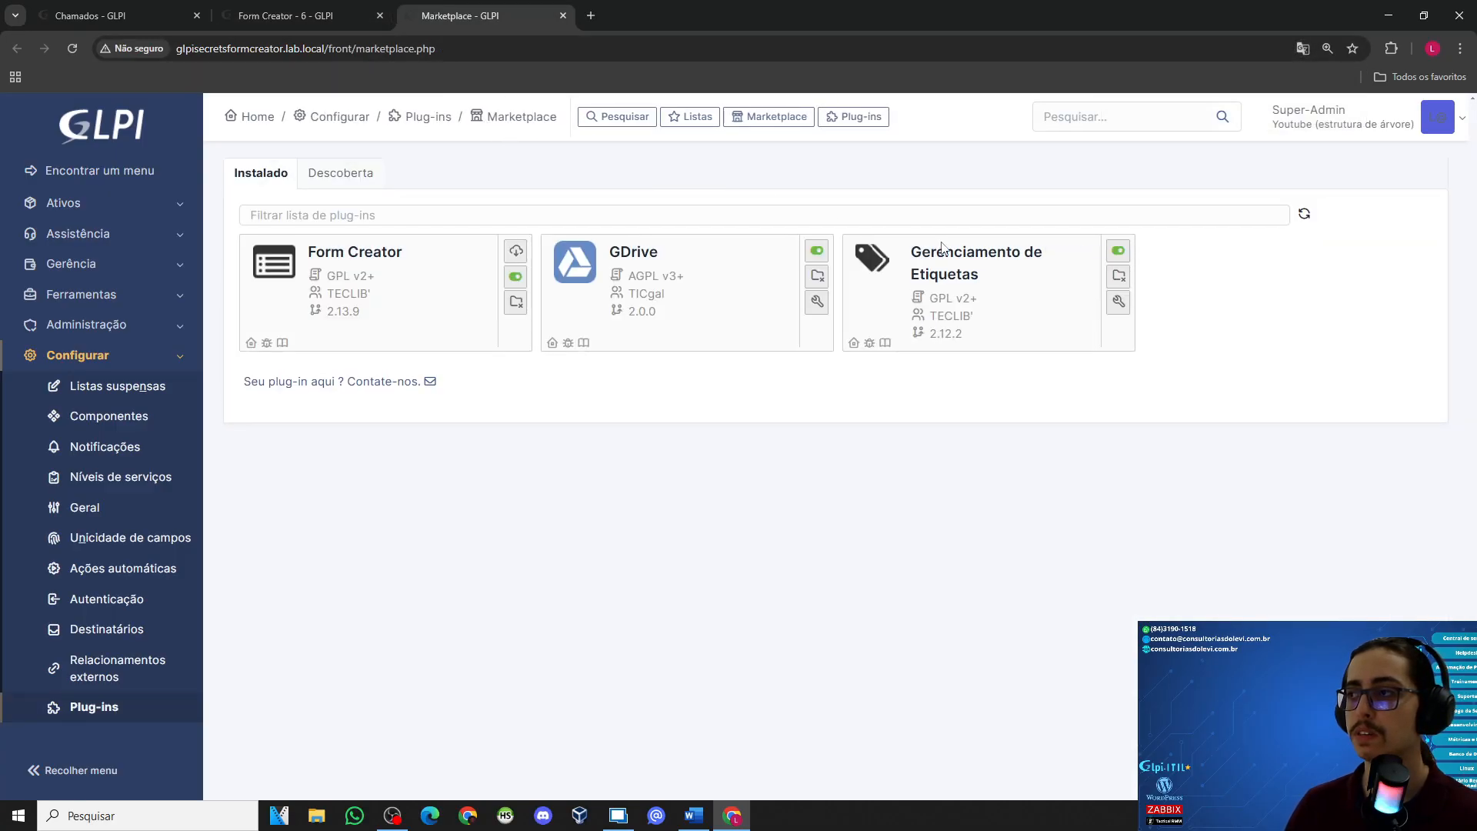
pyautogui.click(1118, 303)
# Step: Check the Tags do chamado field in the target ticket's properties and return to the tag list
pyautogui.click(318, 11)
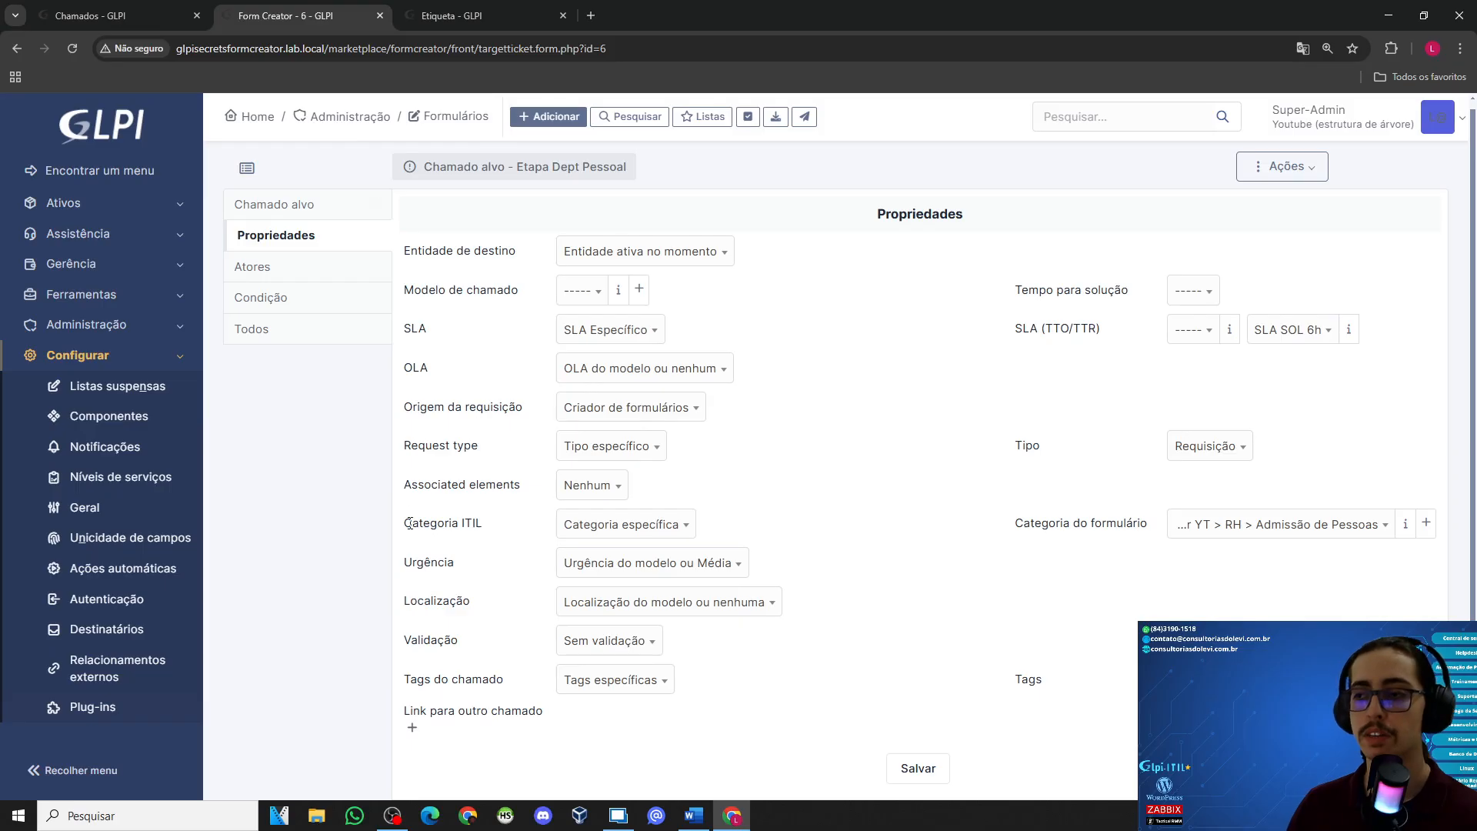
pyautogui.moveTo(429, 680)
pyautogui.mouseDown()
pyautogui.moveTo(377, 674)
pyautogui.moveTo(422, 679)
pyautogui.moveTo(415, 231)
pyautogui.moveTo(407, 679)
pyautogui.mouseUp()
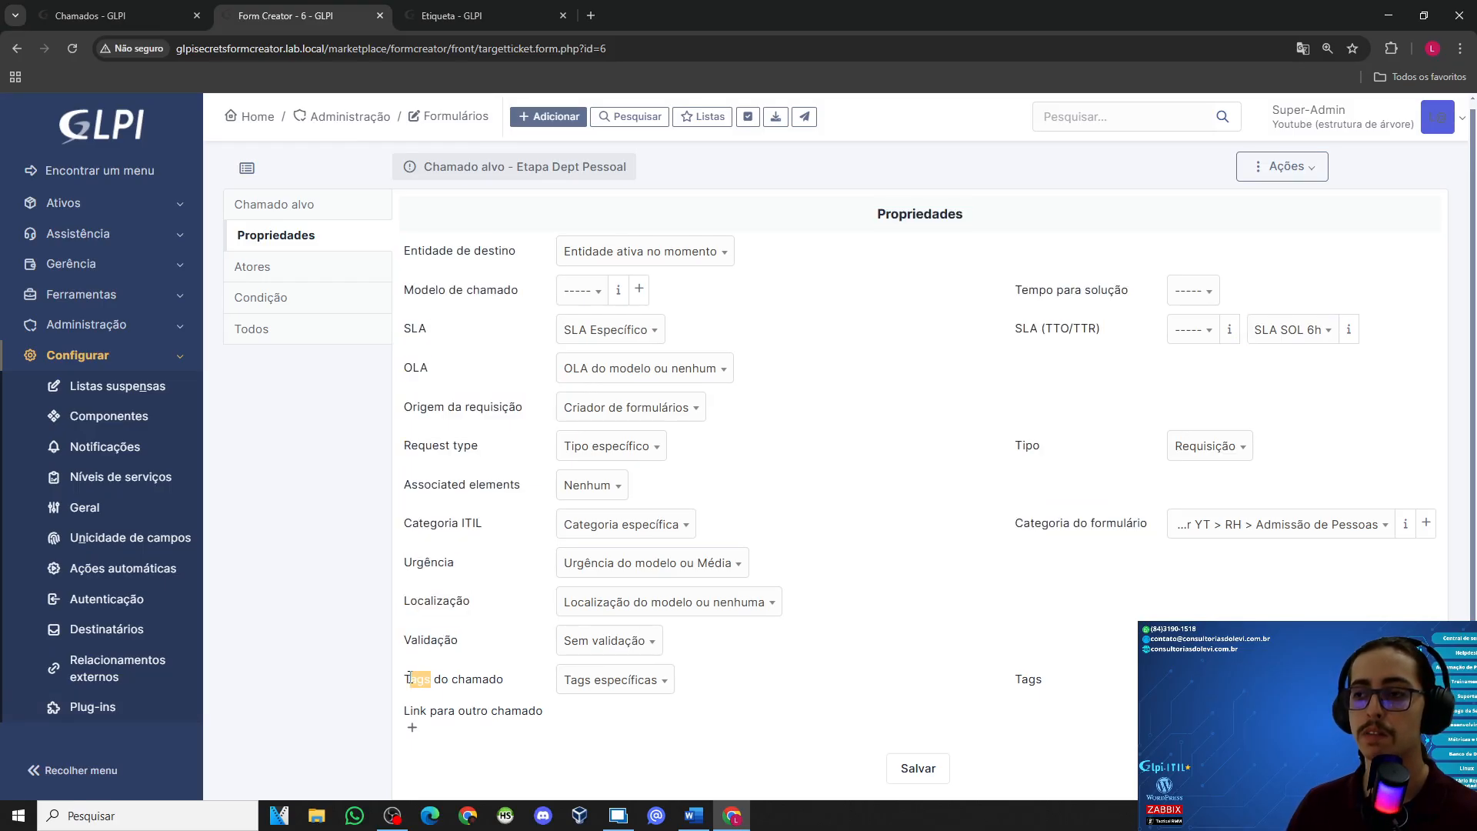
pyautogui.click(400, 680)
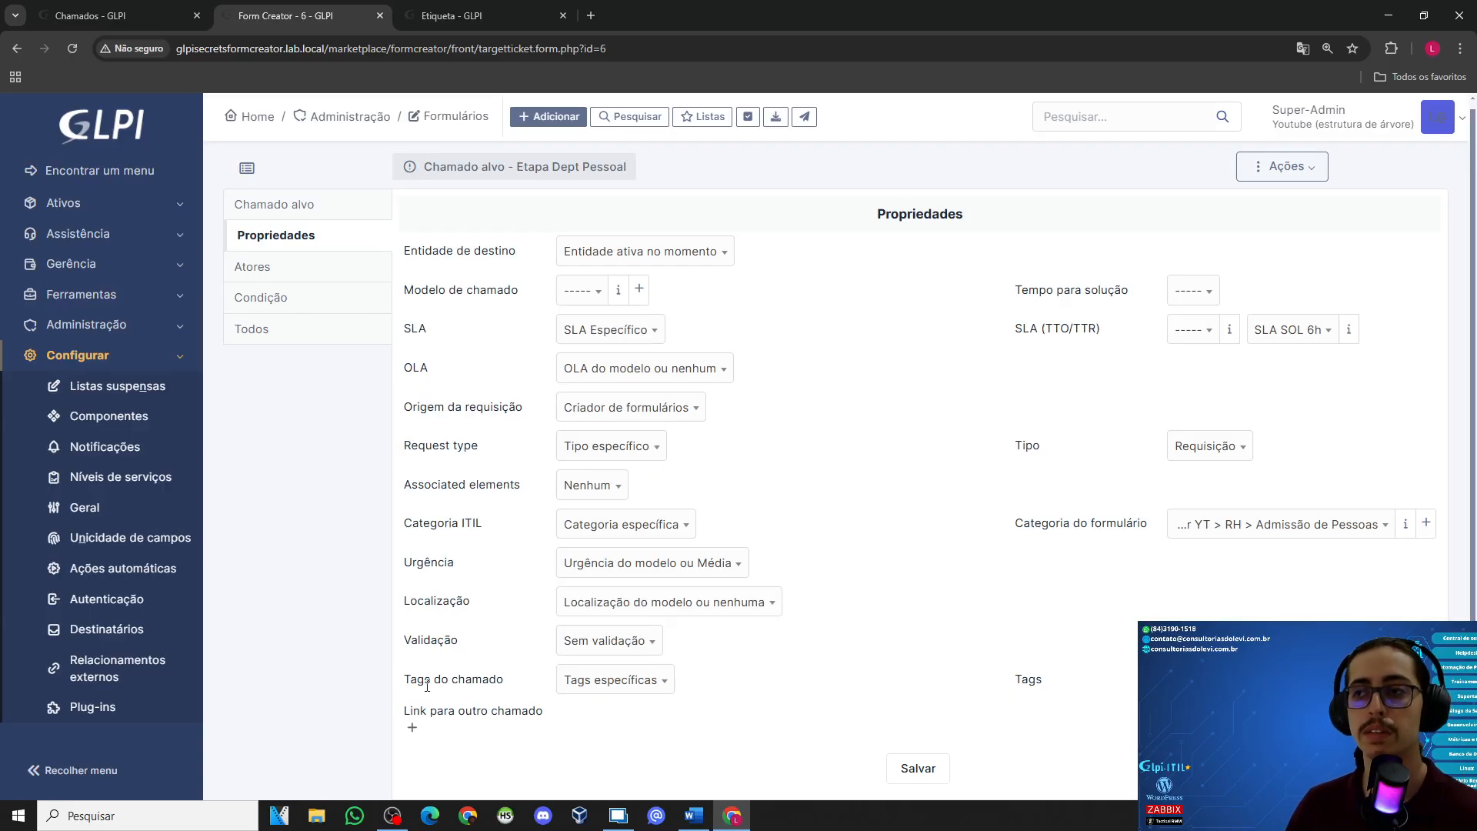
pyautogui.click(452, 16)
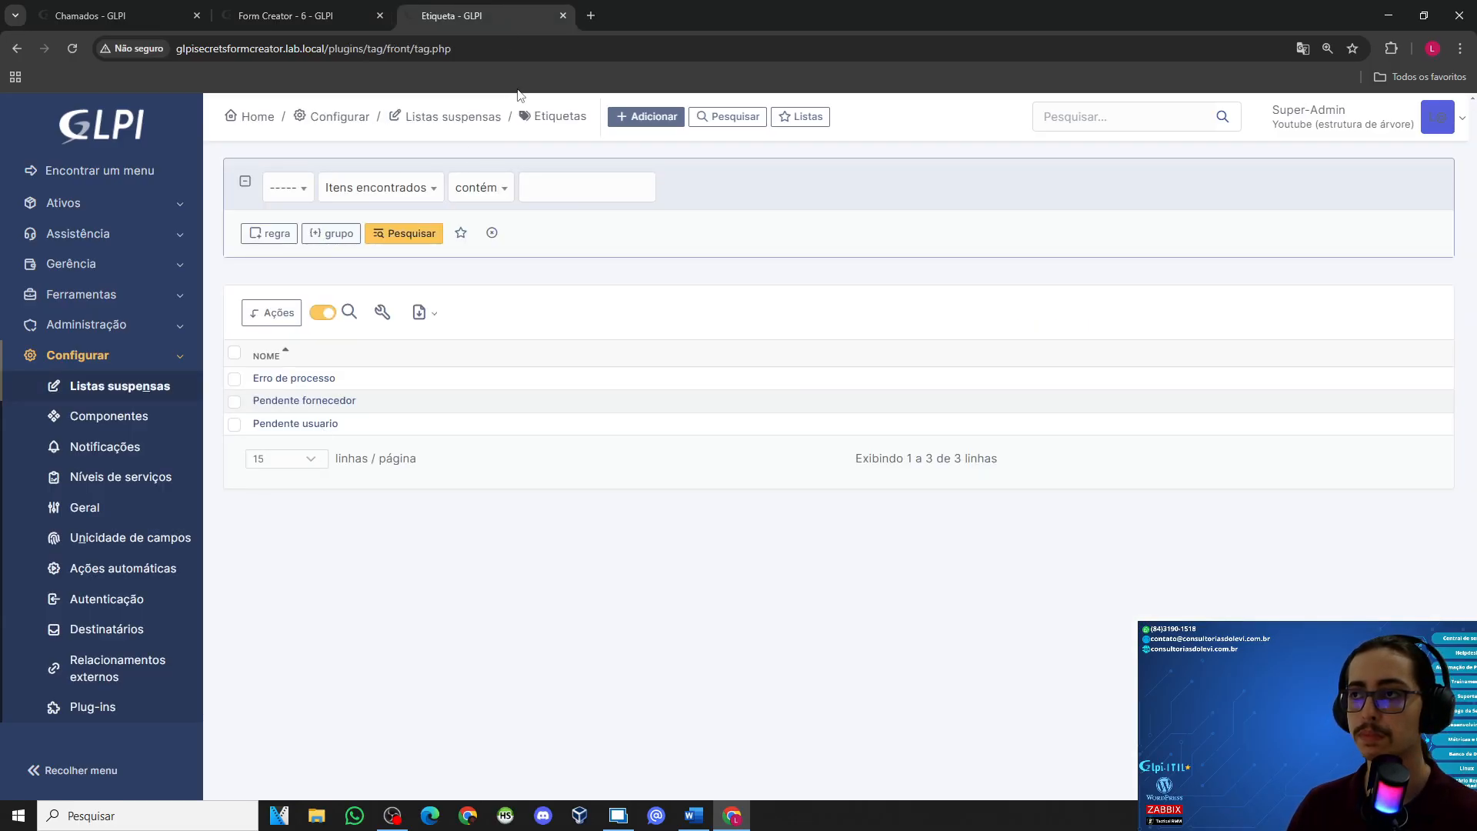
# Step: Start a new active tag named "Etapa Dept Pessoal" and associate it with the item type Assistência - Chamado
pyautogui.click(653, 116)
pyautogui.click(538, 231)
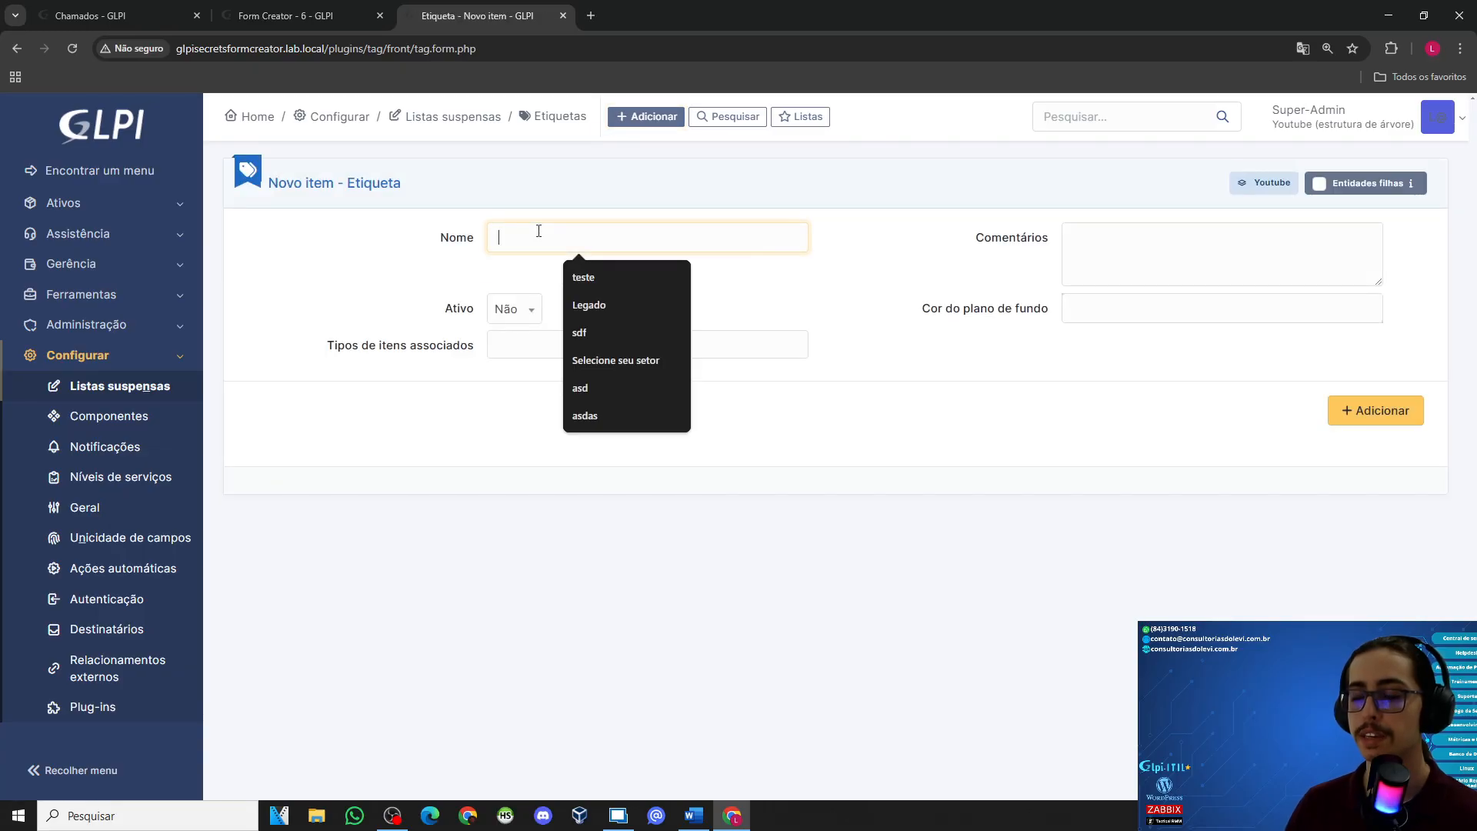
pyautogui.write('Etapa Dept')
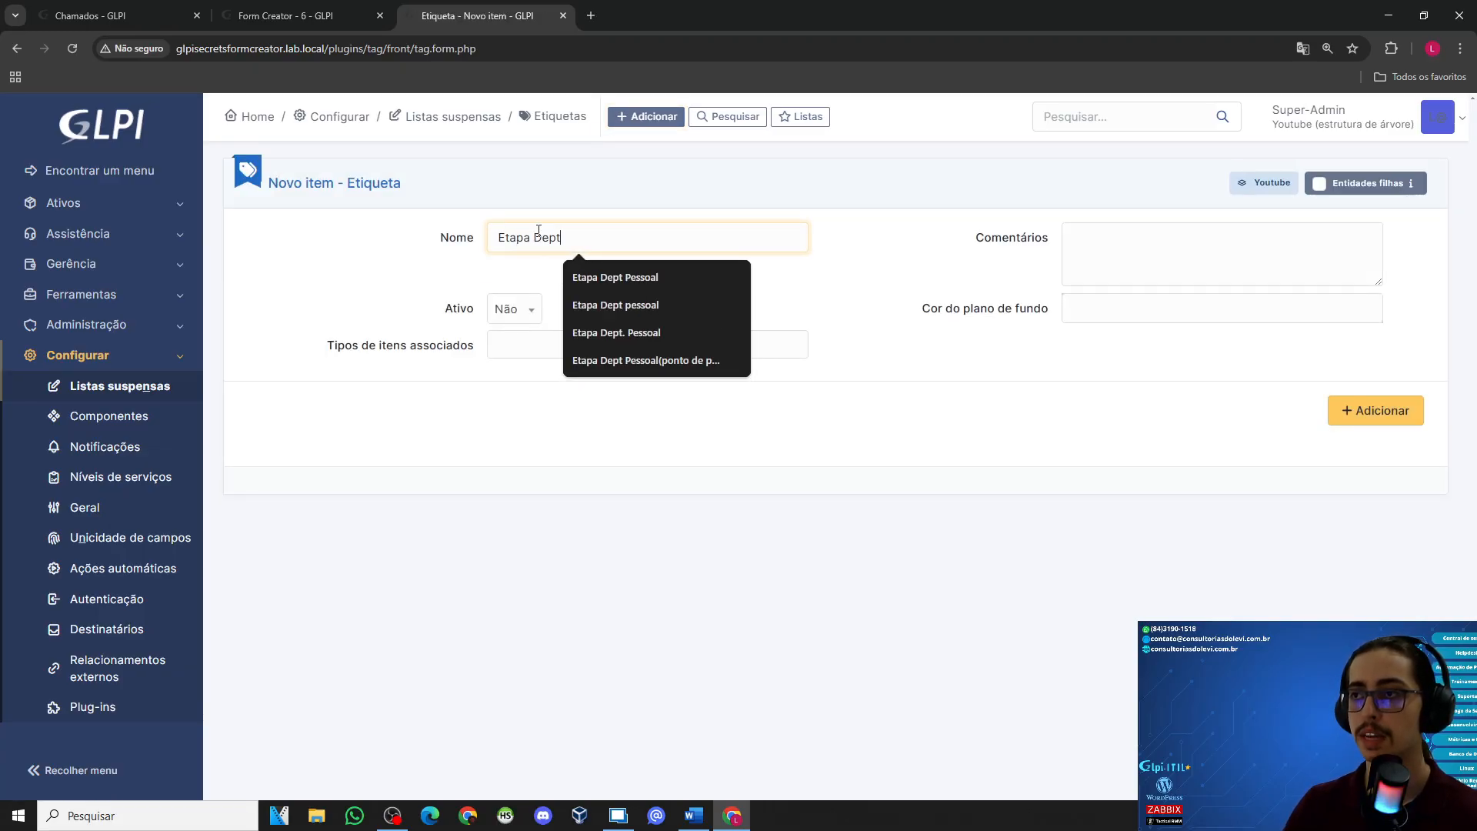
pyautogui.write(' Pessoal')
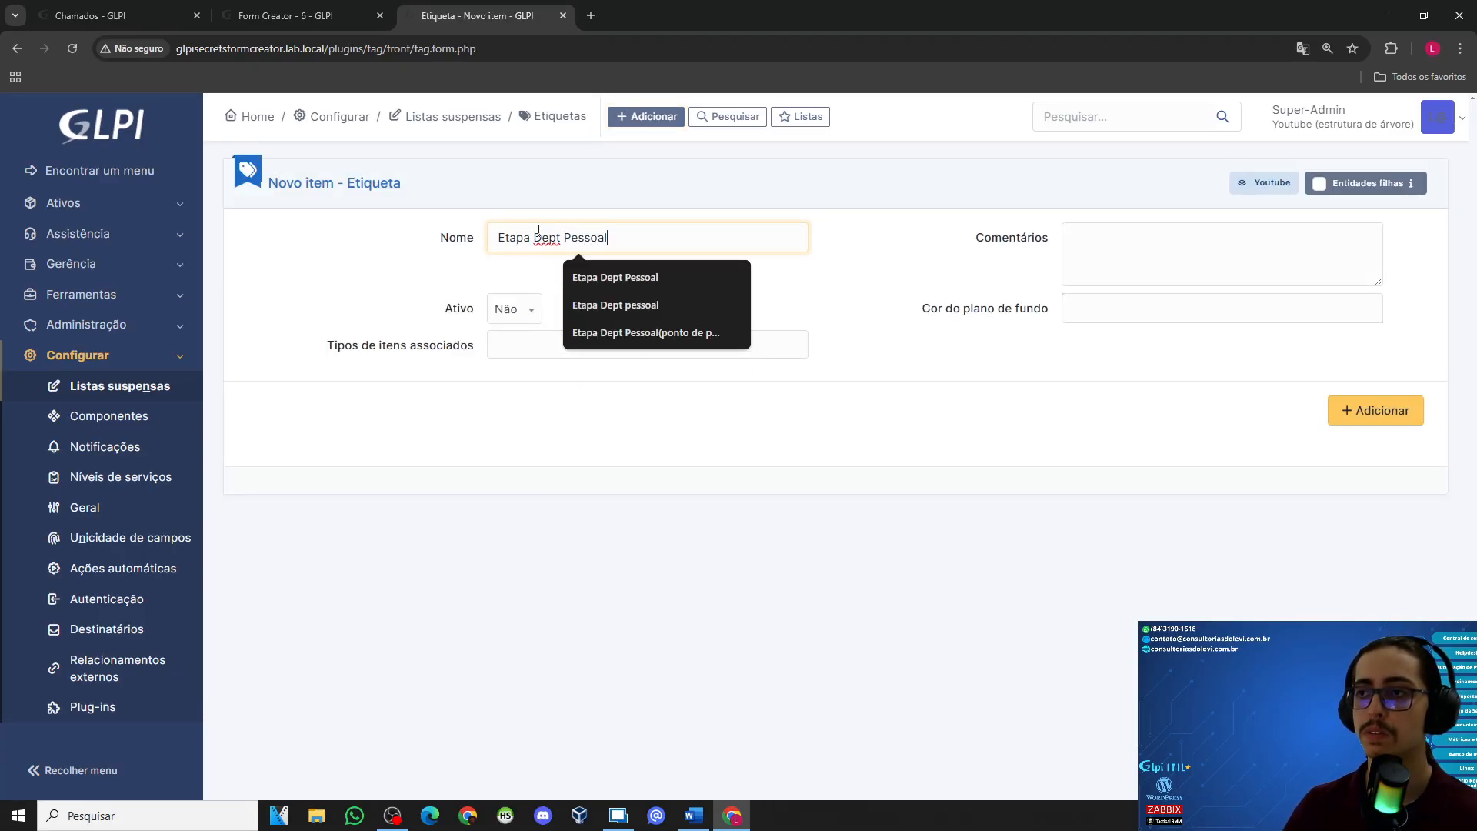
pyautogui.click(509, 308)
pyautogui.click(516, 358)
pyautogui.click(516, 354)
pyautogui.write('chamado')
pyautogui.press('Return')
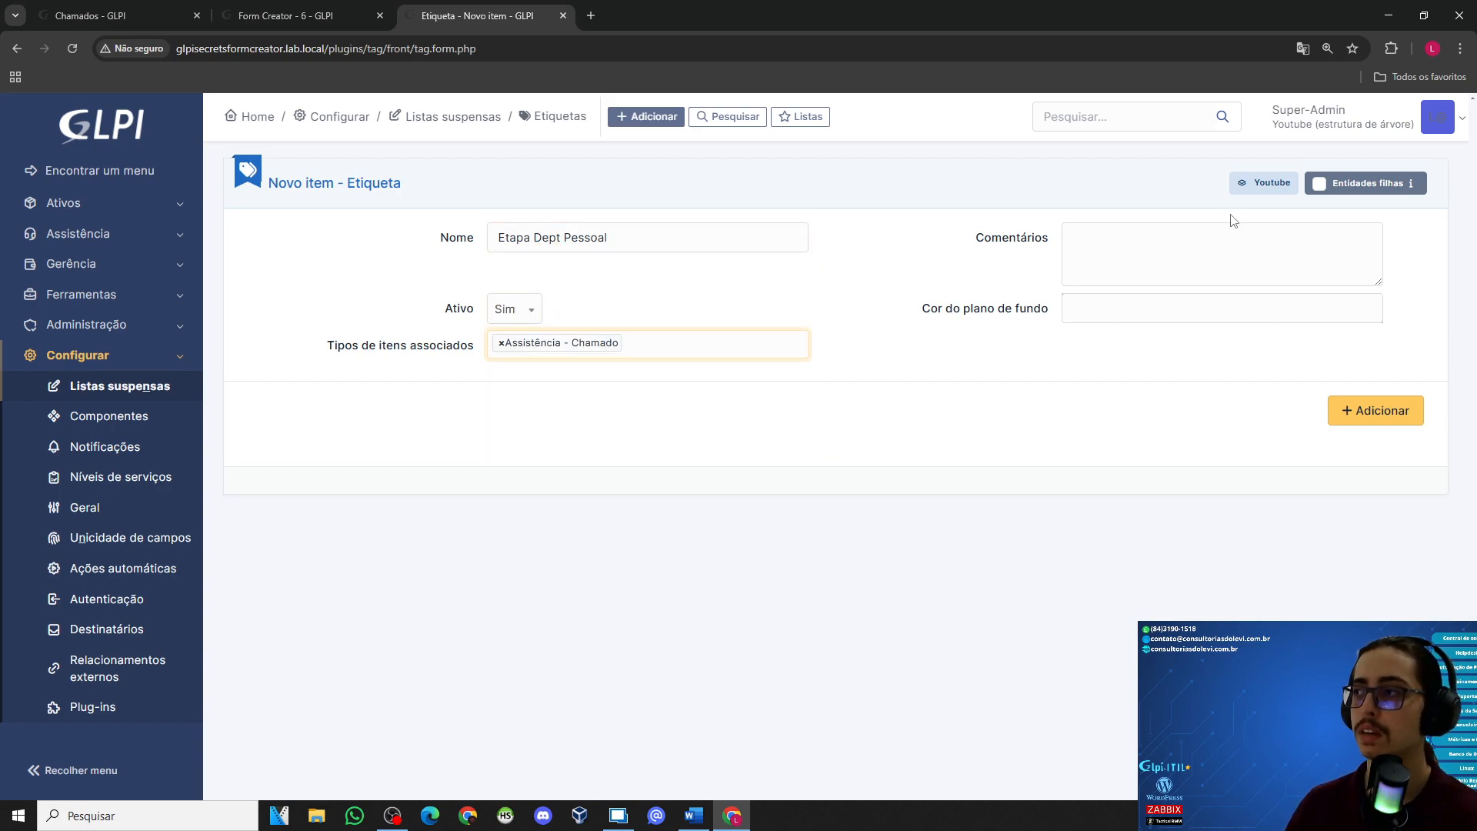
# Step: Extend the Etapa Dept Pessoal tag to child entities, set its background colour to blue #49a5f8, and add it
pyautogui.click(1320, 184)
pyautogui.click(1117, 311)
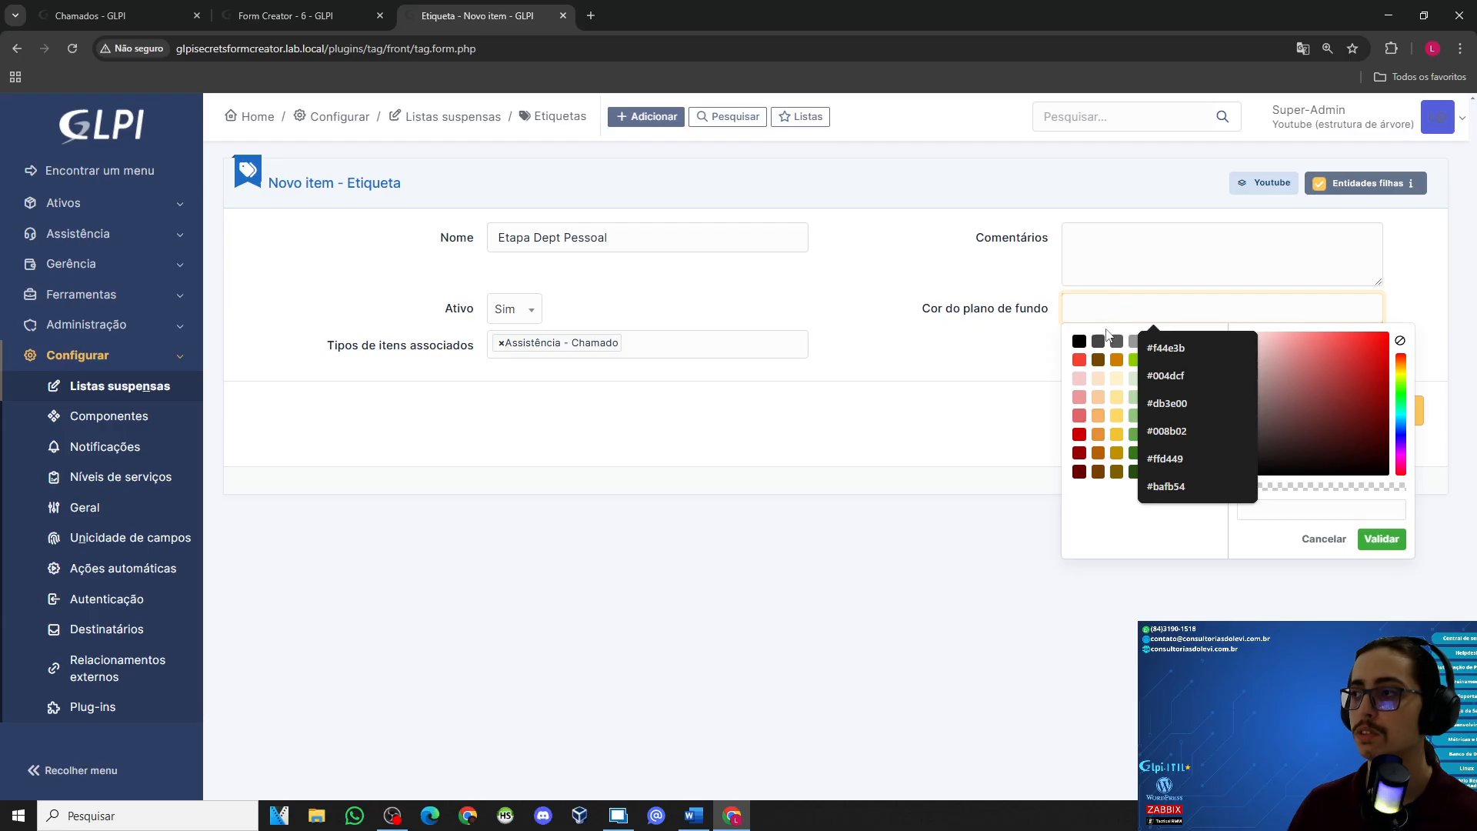
pyautogui.click(1098, 360)
pyautogui.click(1100, 341)
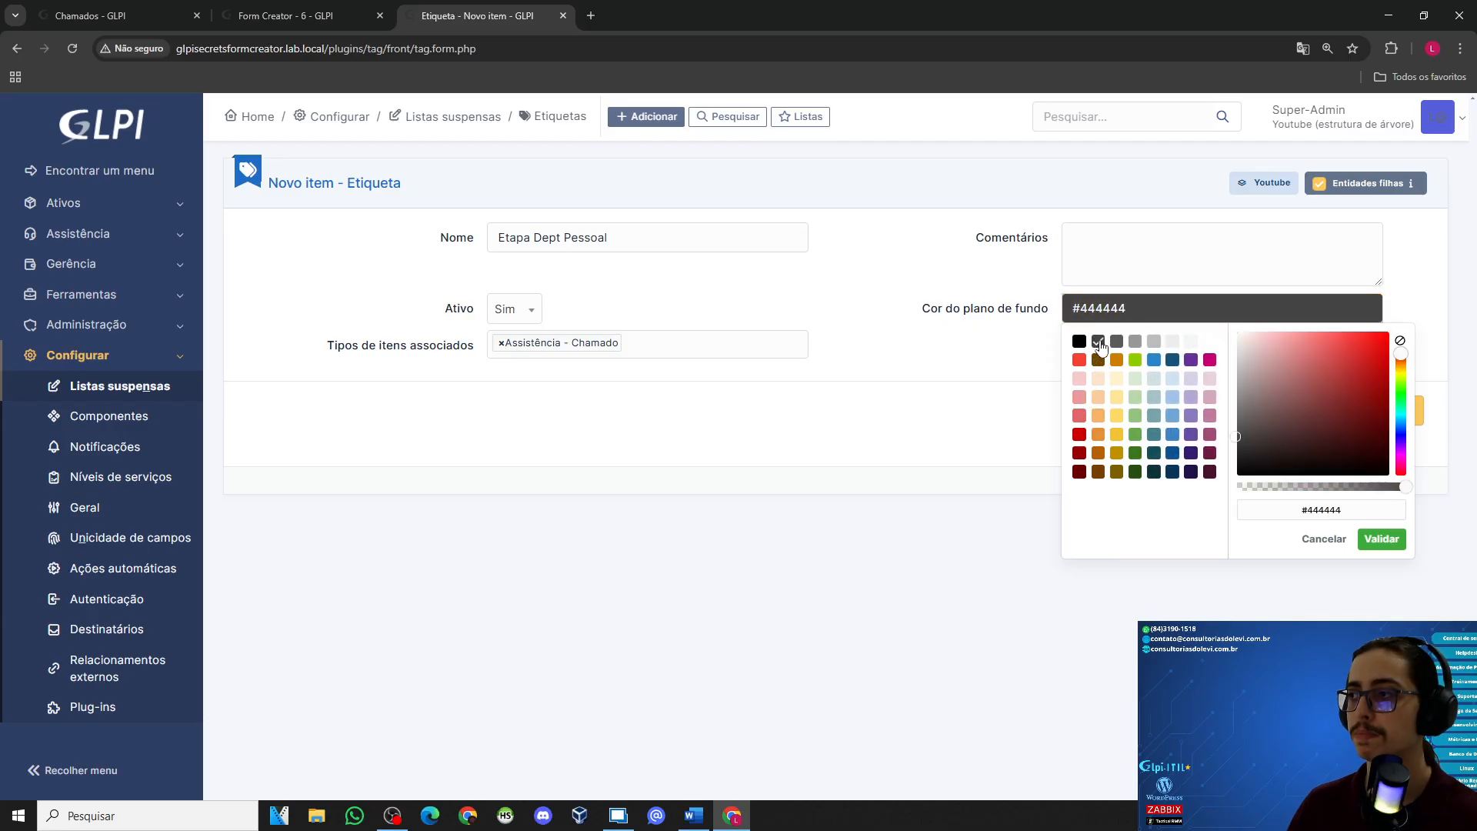
pyautogui.click(1175, 421)
pyautogui.click(928, 281)
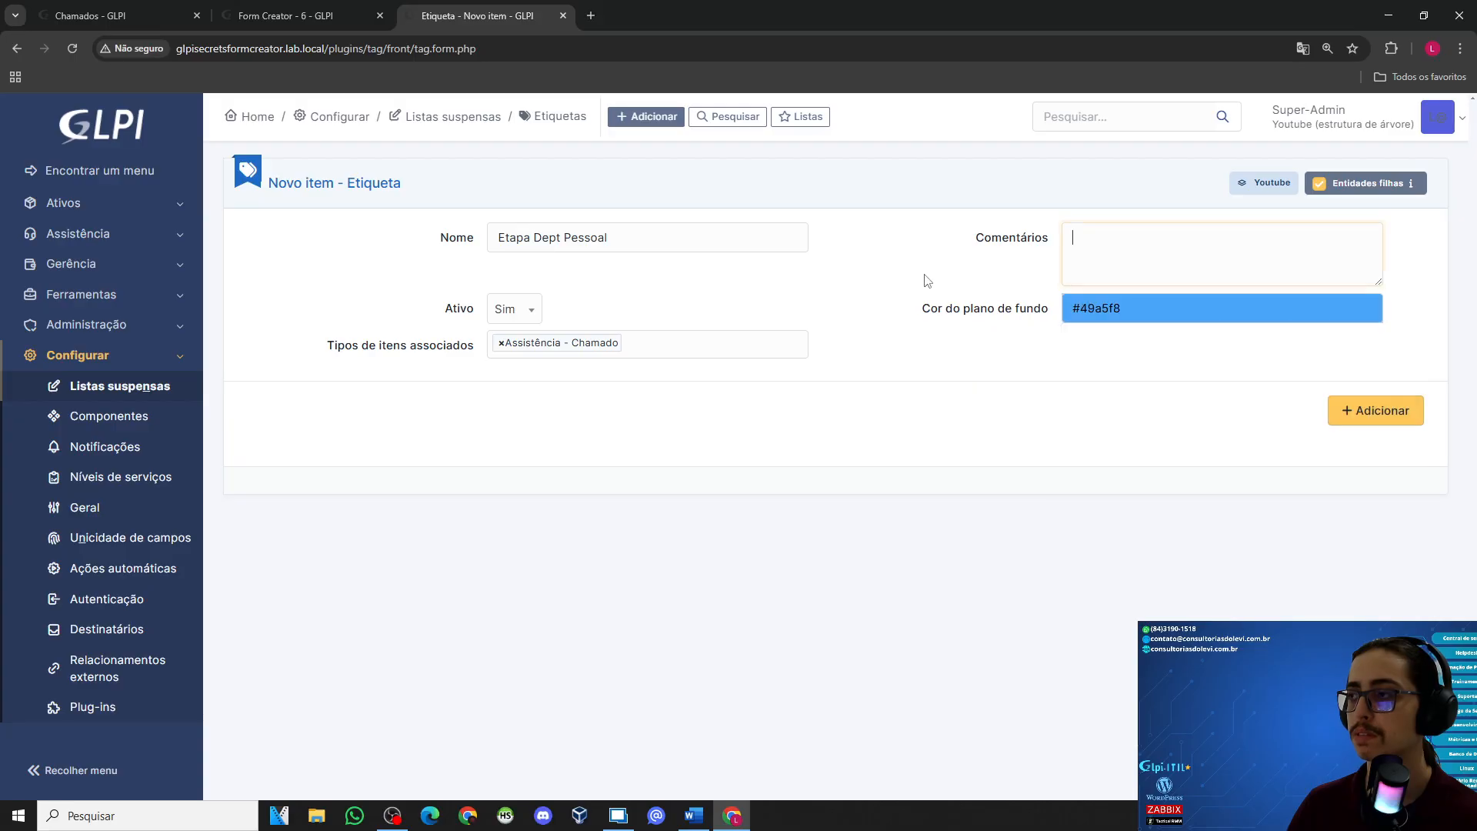
pyautogui.click(1381, 410)
# Step: Reload the target ticket, set Tags do chamado to Tags específicas with the tag Etapa Dept Pessoal, and save
pyautogui.click(308, 16)
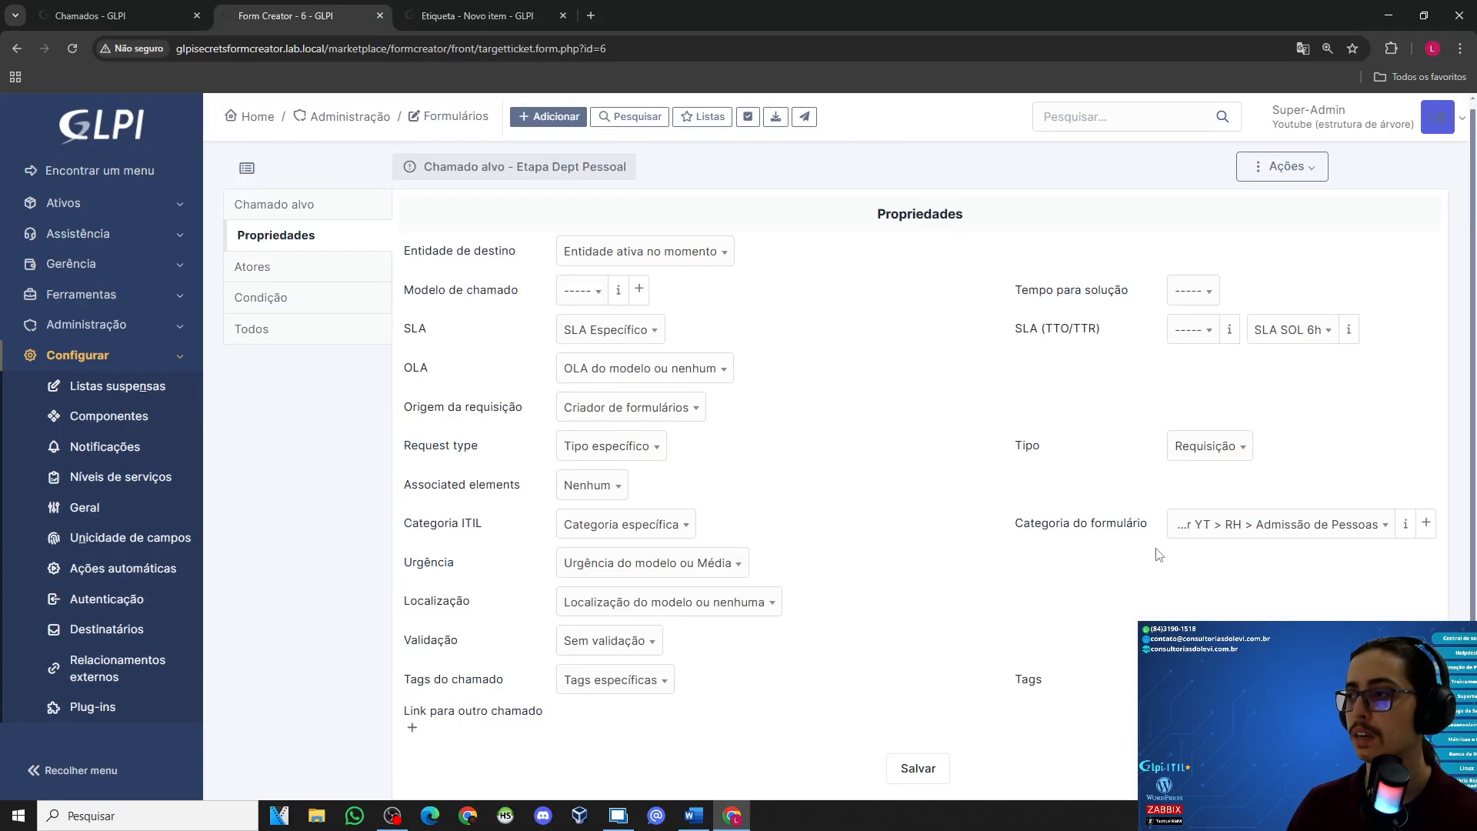
pyautogui.click(1246, 680)
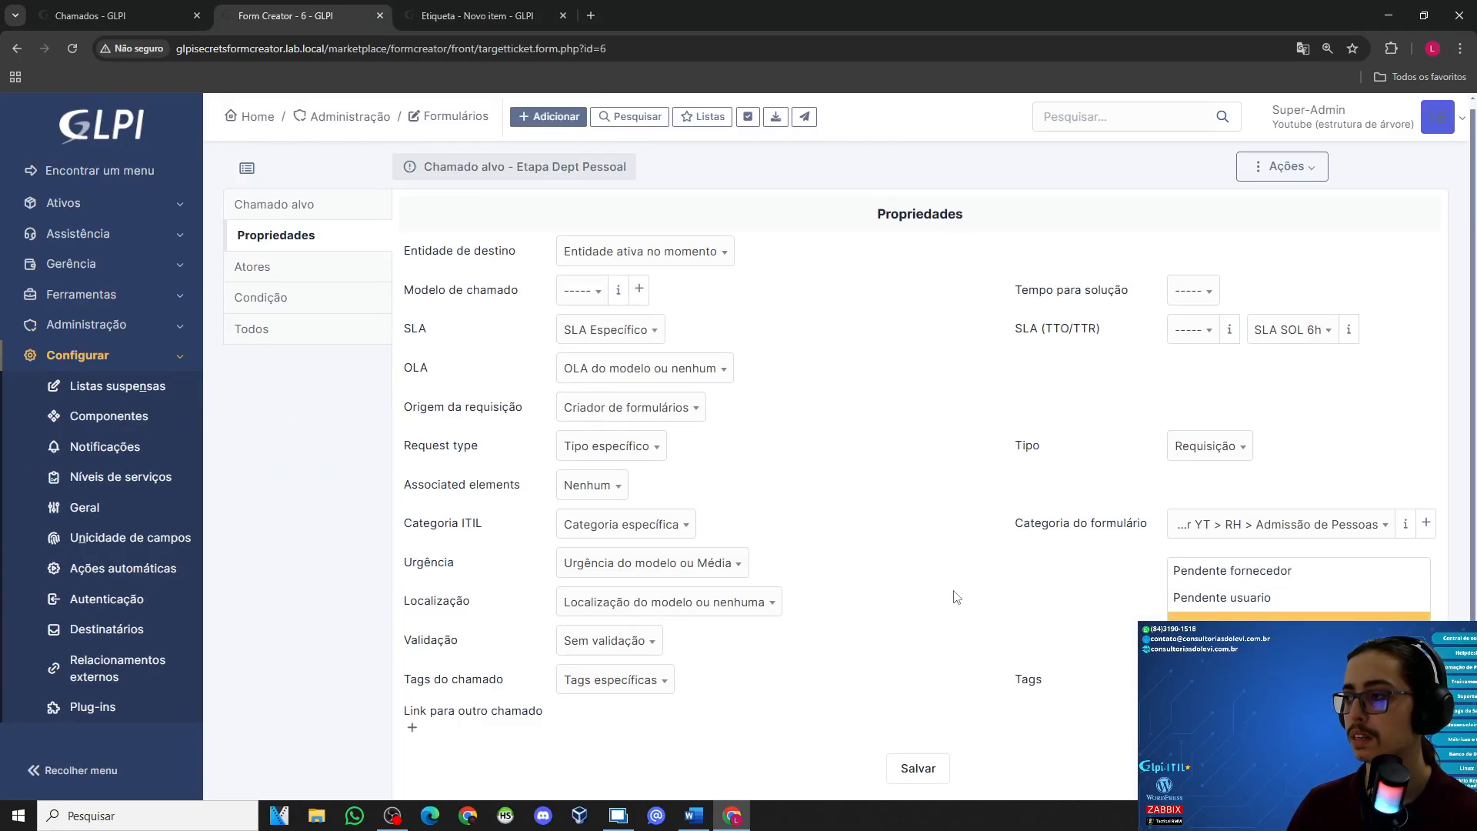
pyautogui.press('F5')
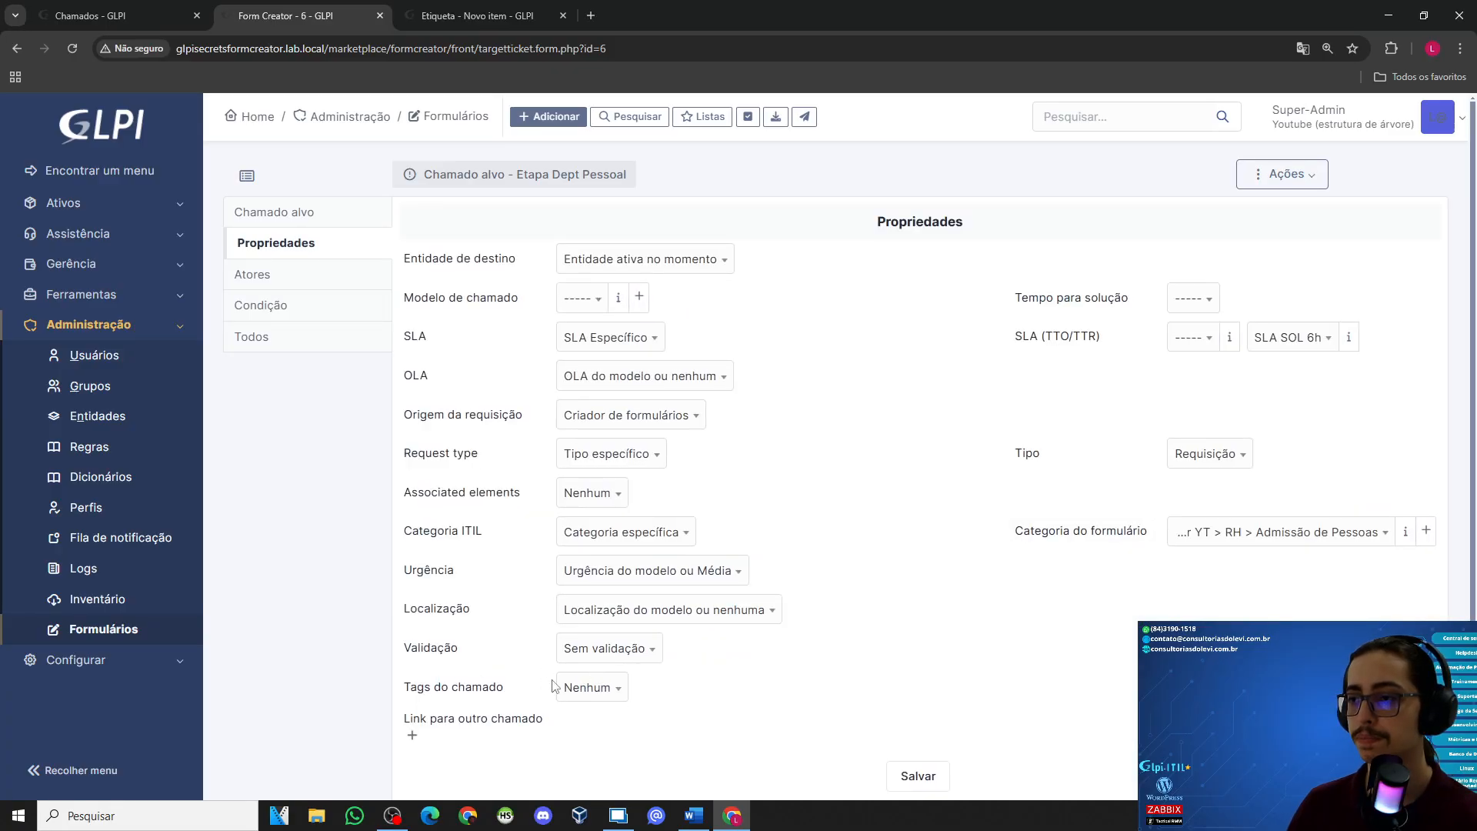
pyautogui.click(569, 687)
pyautogui.click(625, 605)
pyautogui.click(1247, 687)
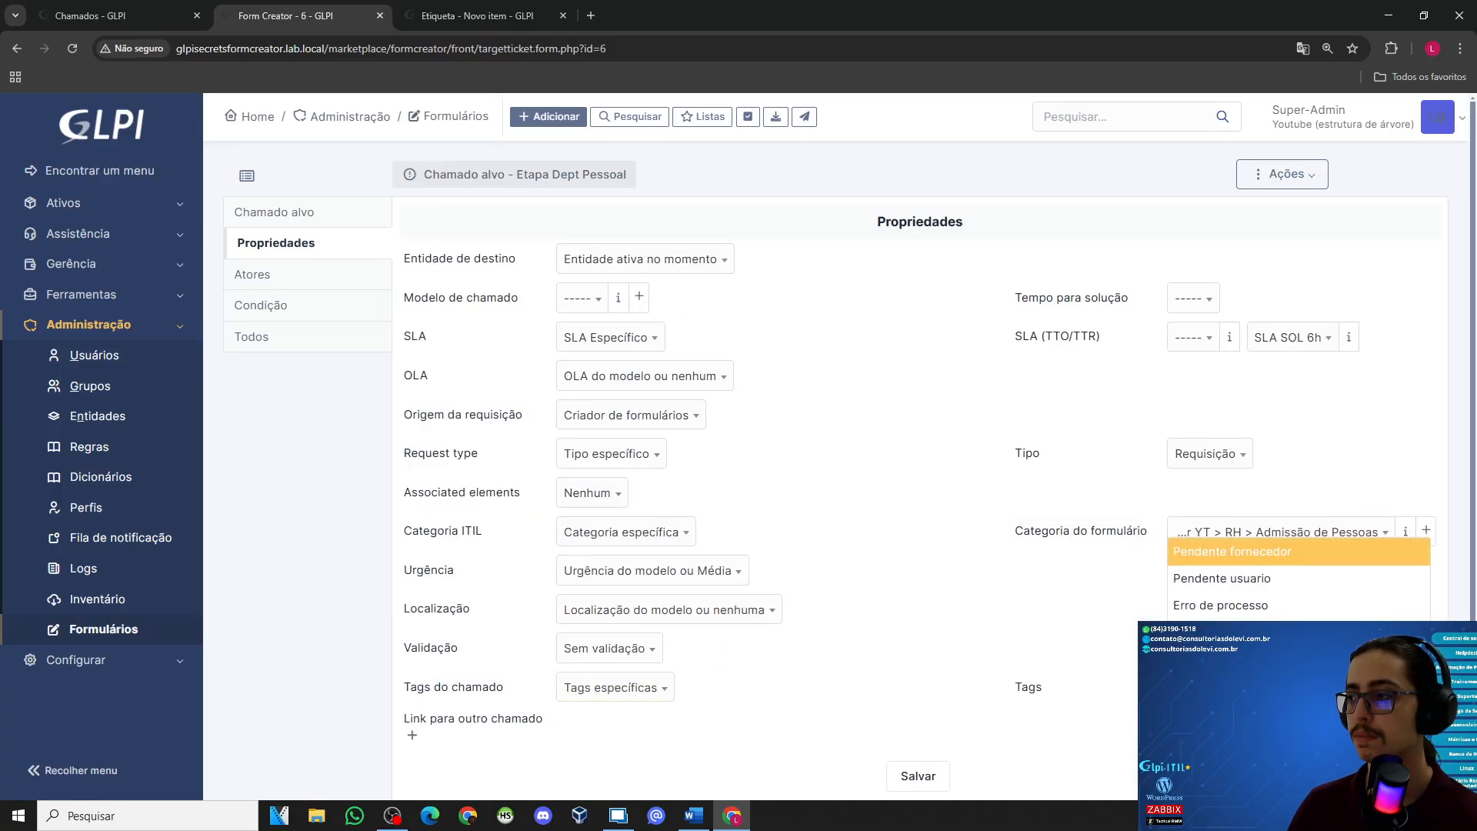
pyautogui.click(1226, 654)
pyautogui.click(944, 783)
# Step: Return to the form Admissao de pessoas Opção 1, check its targets, and open its preview
pyautogui.click(246, 175)
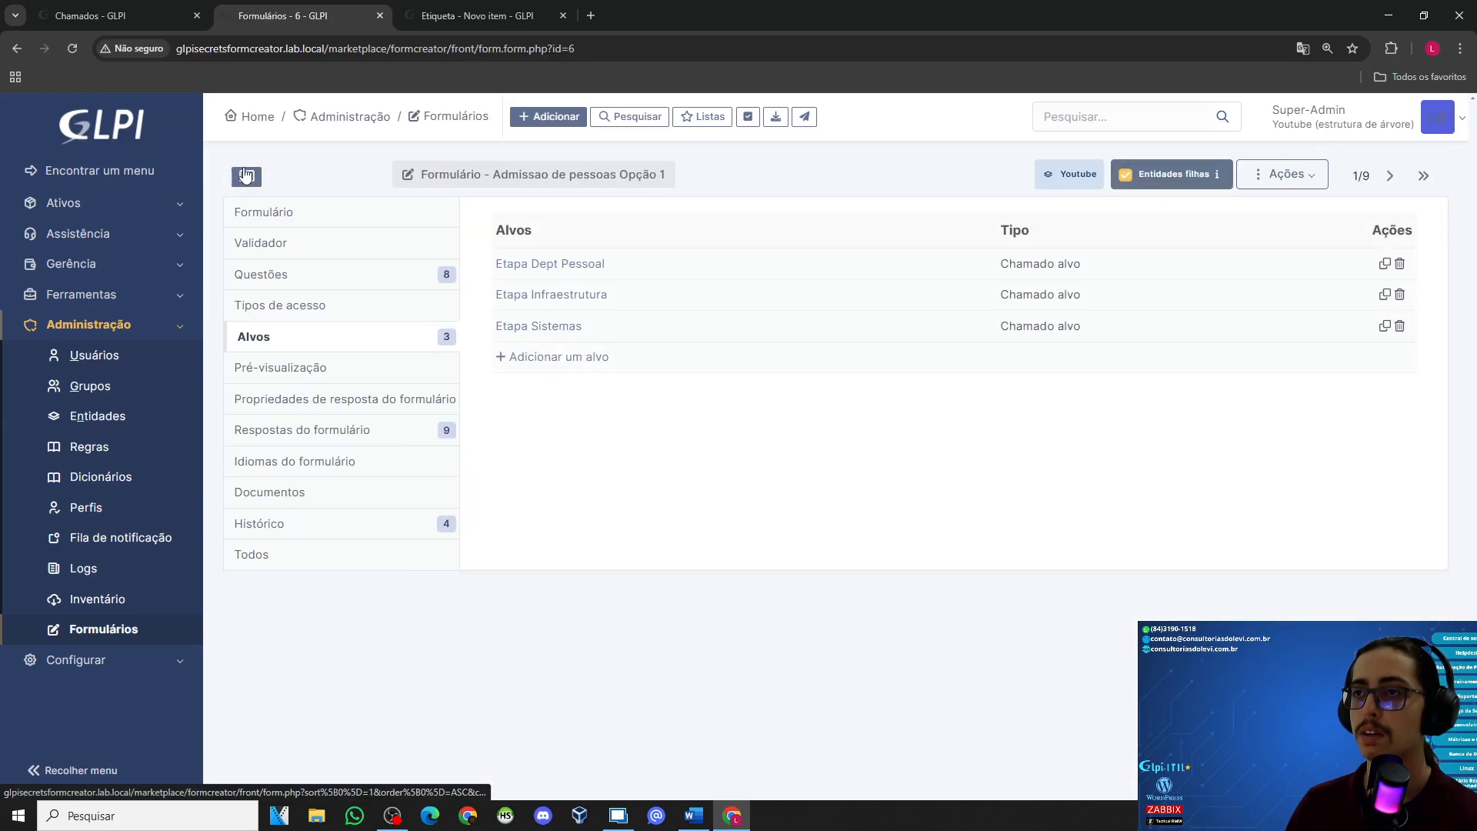
pyautogui.click(297, 371)
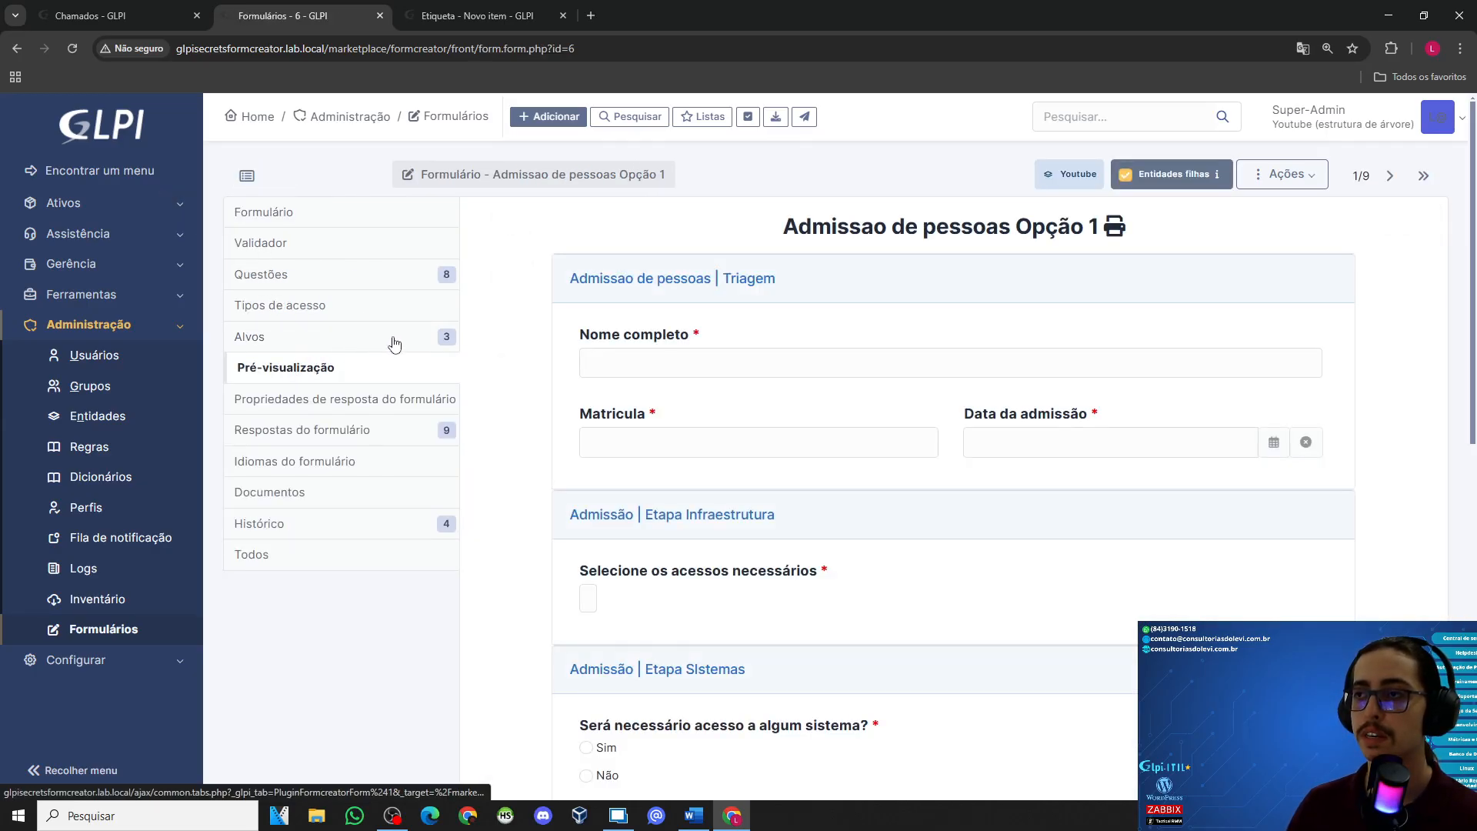
pyautogui.click(266, 337)
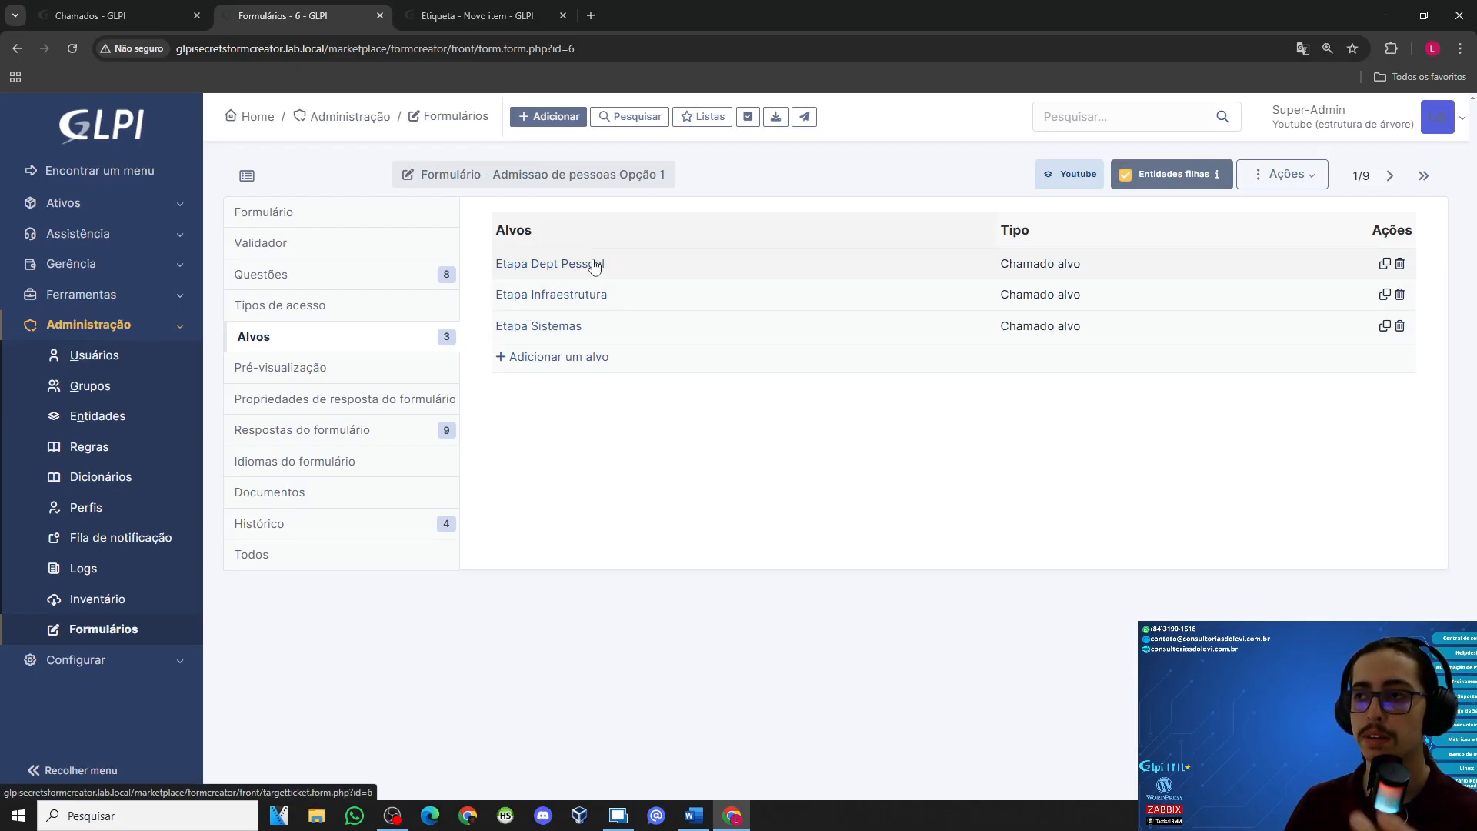
pyautogui.click(296, 366)
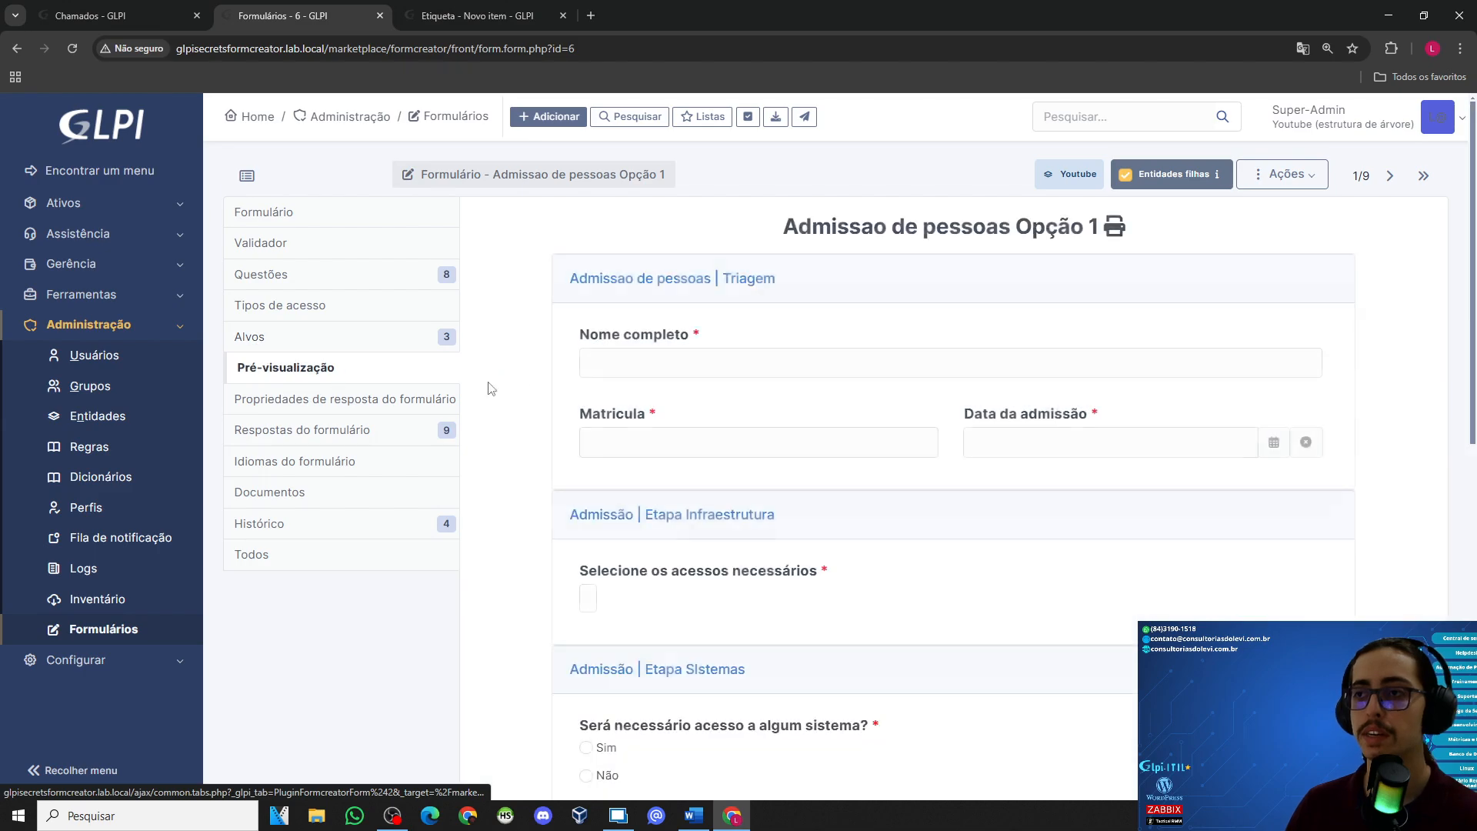
# Step: Fill in the form's Triagem section with the full name, registration number and an admission date of 13 March 2025
pyautogui.click(673, 358)
pyautogui.write('sdfsdfsd')
pyautogui.click(625, 439)
pyautogui.write('4444')
pyautogui.click(1014, 439)
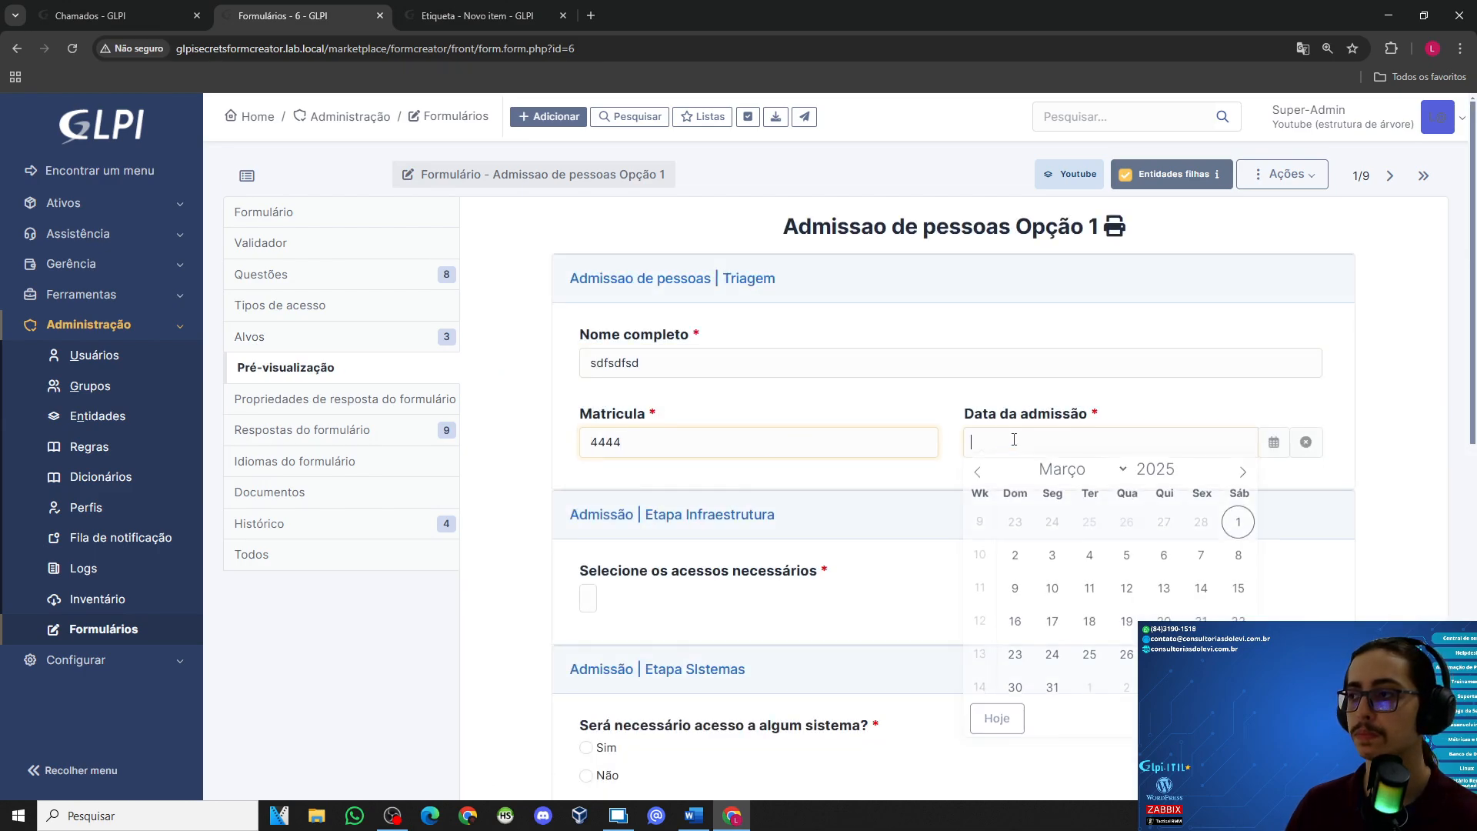
pyautogui.click(1164, 585)
# Step: Choose a required access in the Etapa Infraestrutura section and answer Não to the question about needing system access
pyautogui.scroll(-3, 610, 487)
pyautogui.click(588, 367)
pyautogui.click(616, 422)
pyautogui.click(586, 544)
# Step: Select Gympass as the item provided by Dept Pessoal, describe the ticket as "asdasd", and submit the form
pyautogui.scroll(-3, 579, 470)
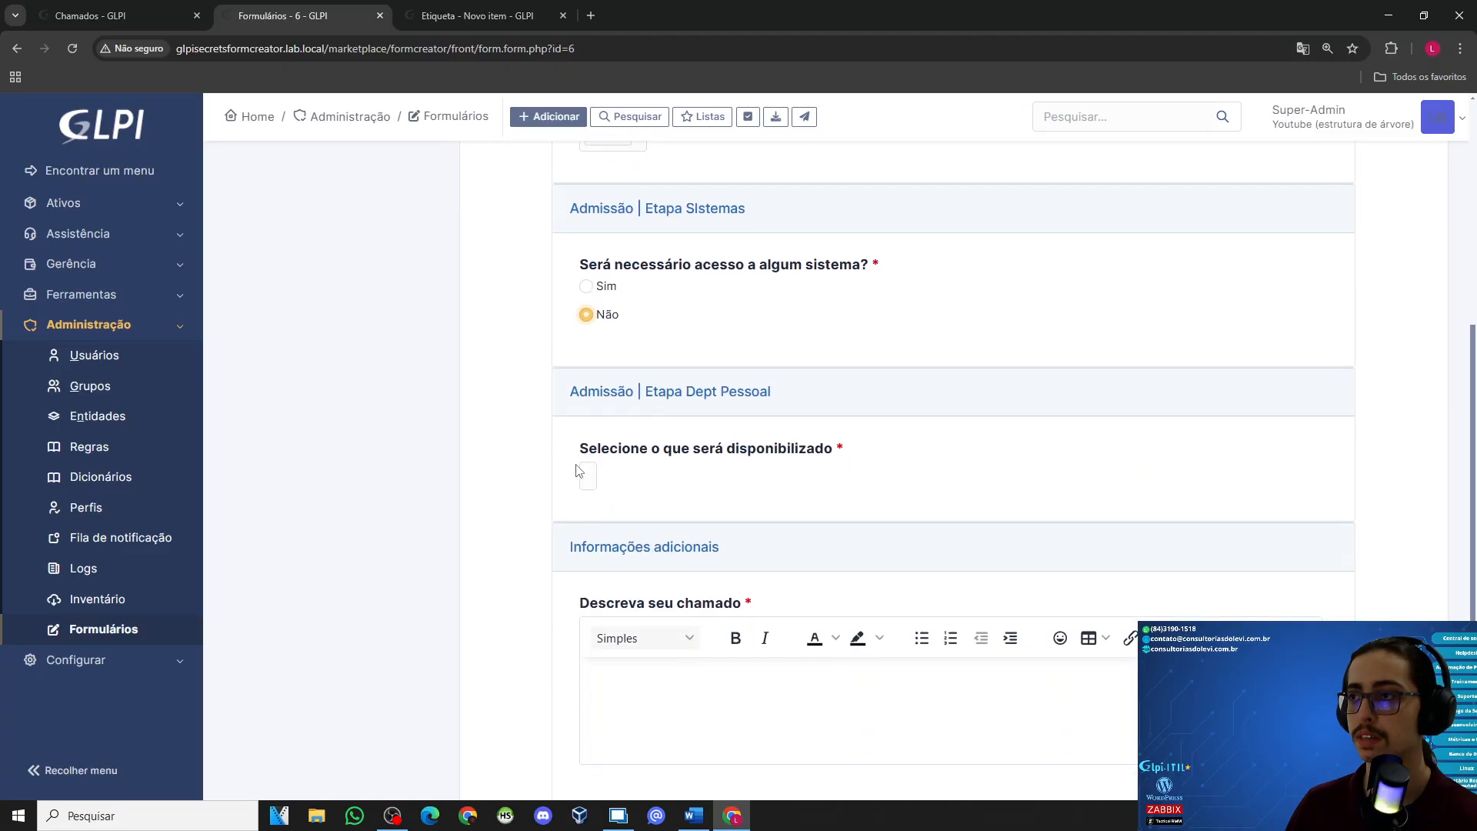
pyautogui.click(584, 476)
pyautogui.click(617, 555)
pyautogui.scroll(-3, 721, 529)
pyautogui.click(721, 529)
pyautogui.write('asdasd')
pyautogui.click(958, 723)
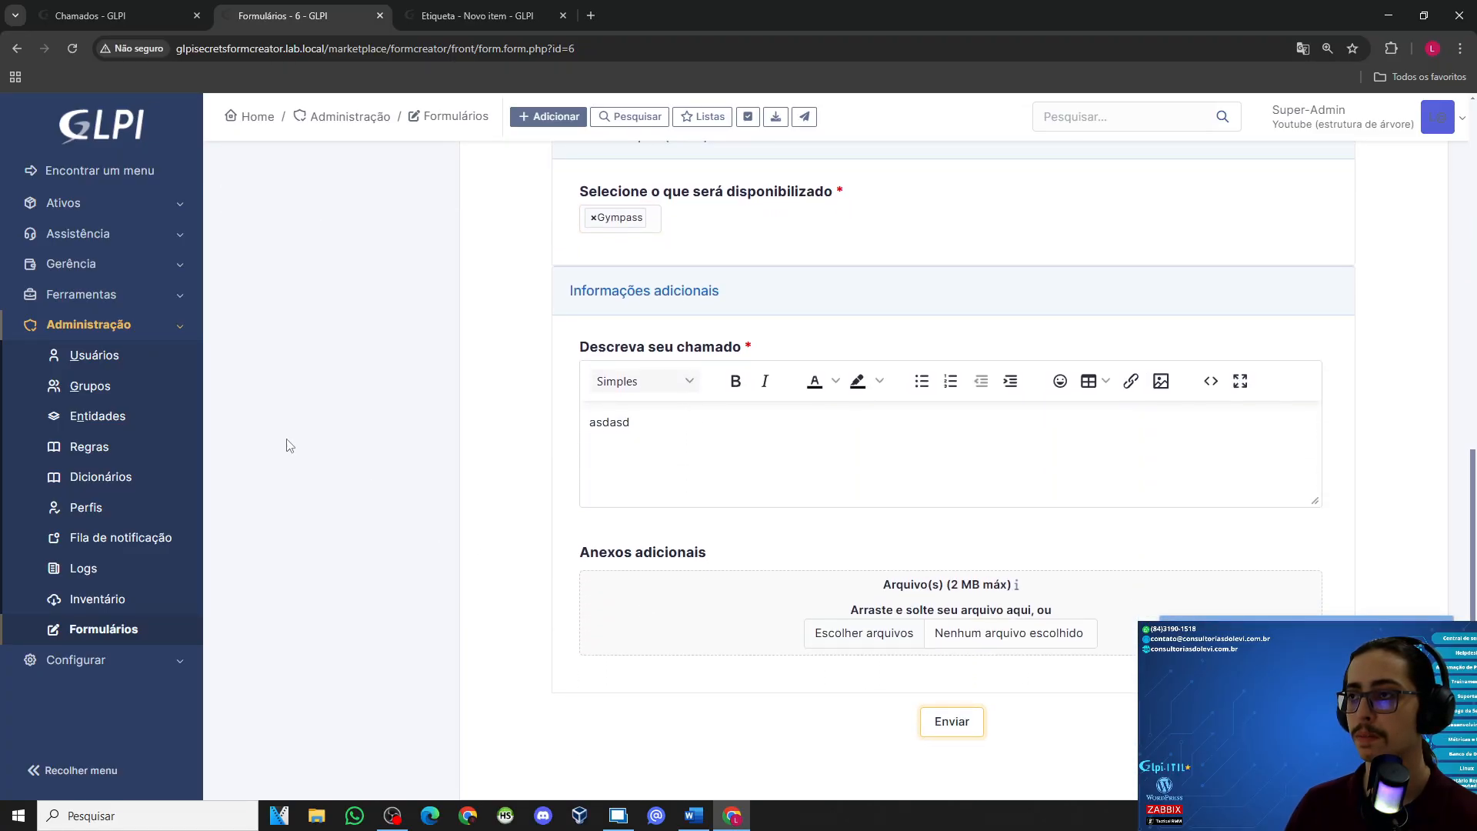
# Step: Open the ticket list and check the tags assigned to the tickets created by the form
pyautogui.click(86, 233)
pyautogui.click(92, 293)
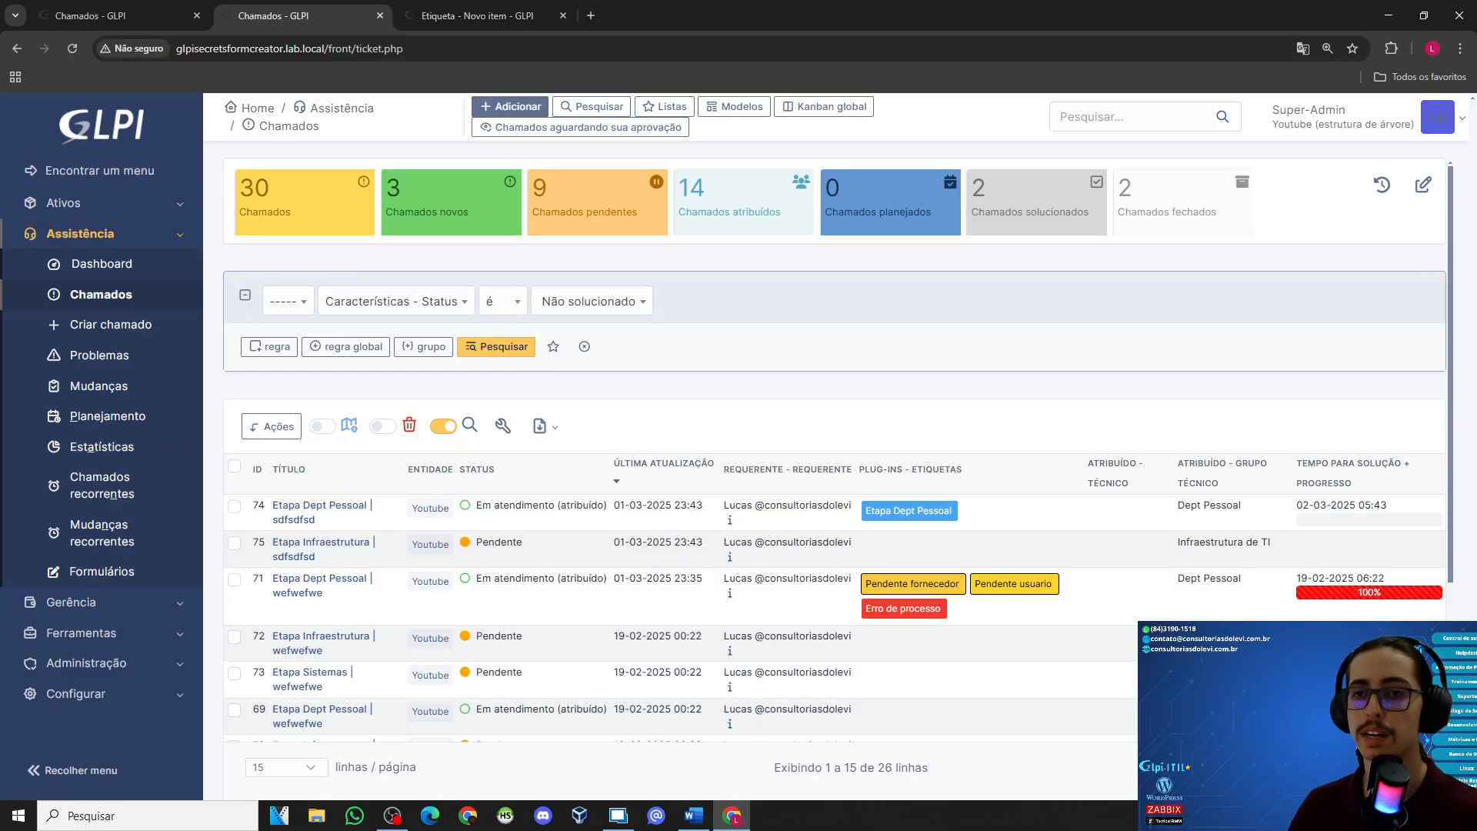
pyautogui.hotkey('alt', 'Tab')
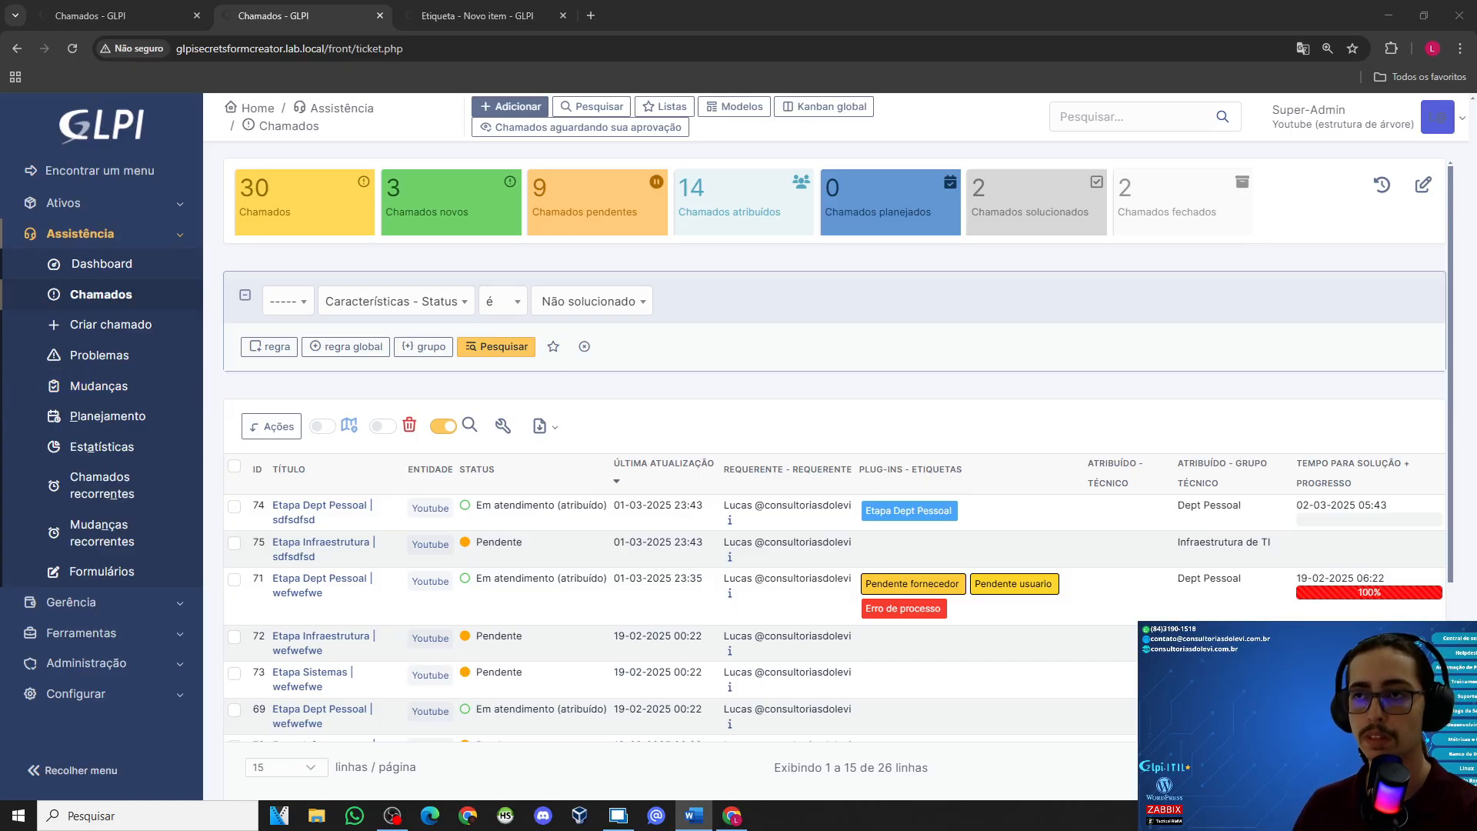
pyautogui.click(132, 234)
pyautogui.click(83, 326)
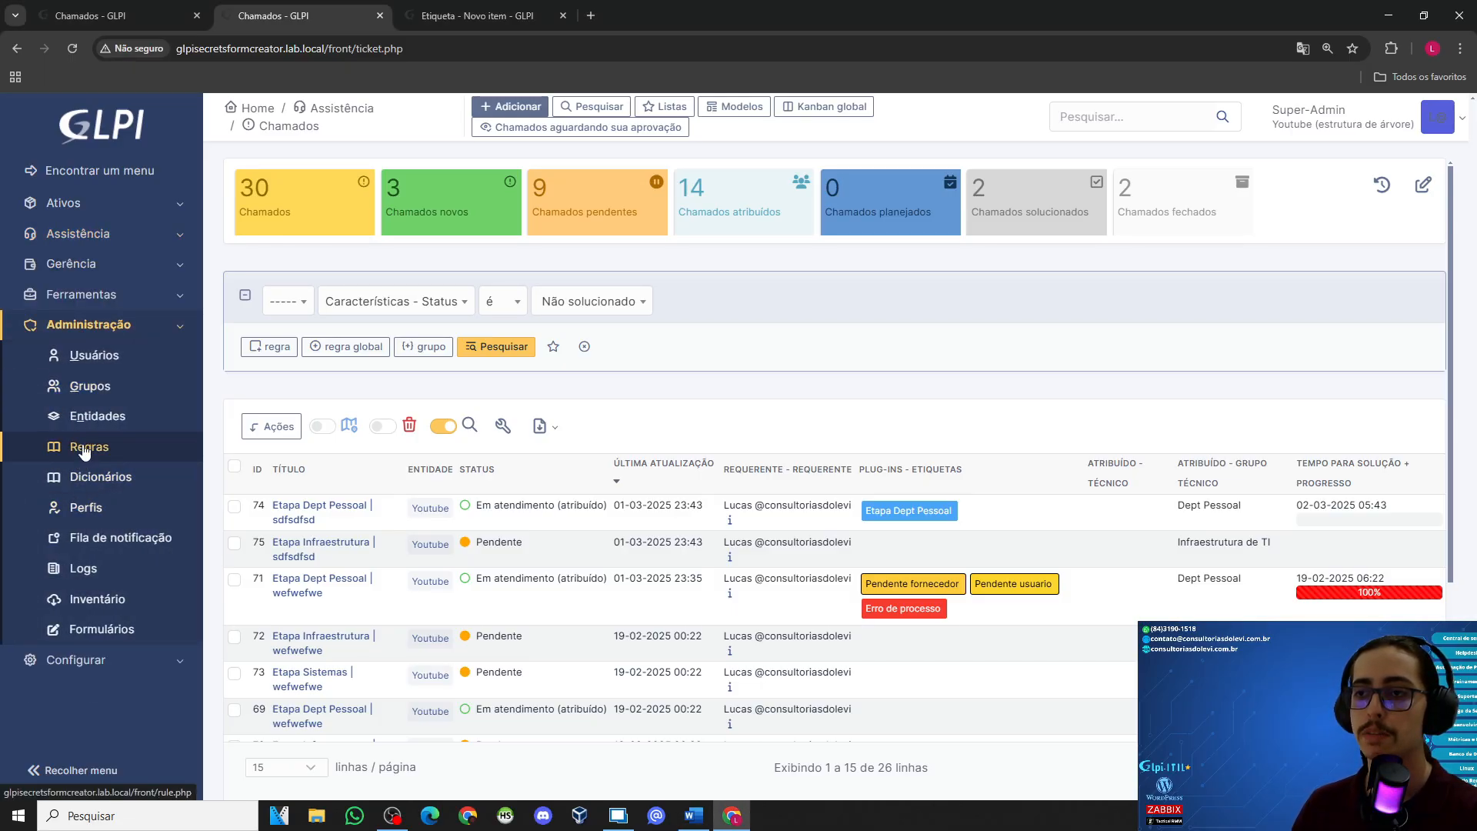
pyautogui.click(131, 326)
# Step: Define another new tag as "Nova Admissão", active, available to child entities and associated with Assistência - Chamado
pyautogui.click(487, 11)
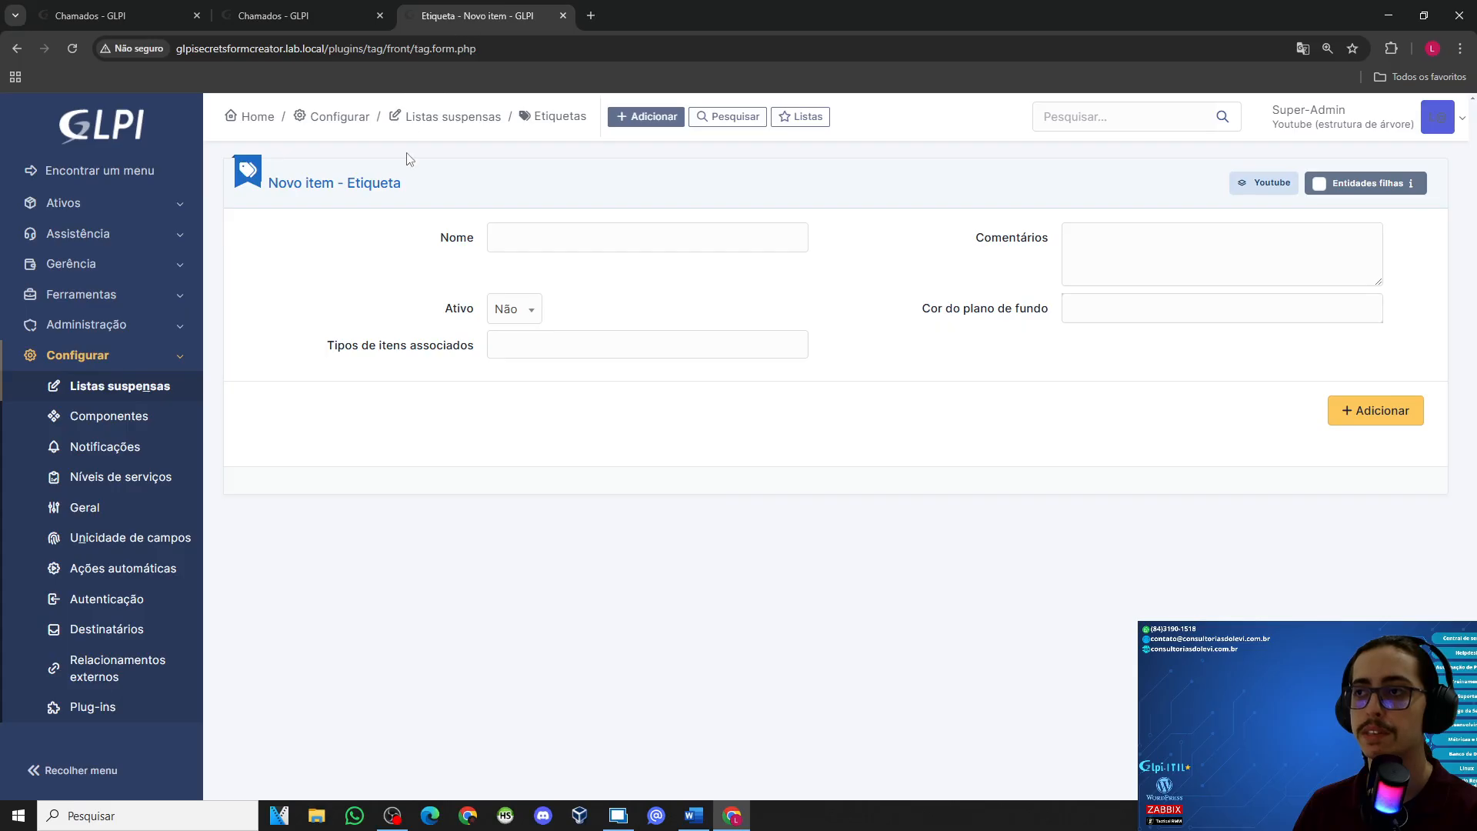
pyautogui.click(671, 231)
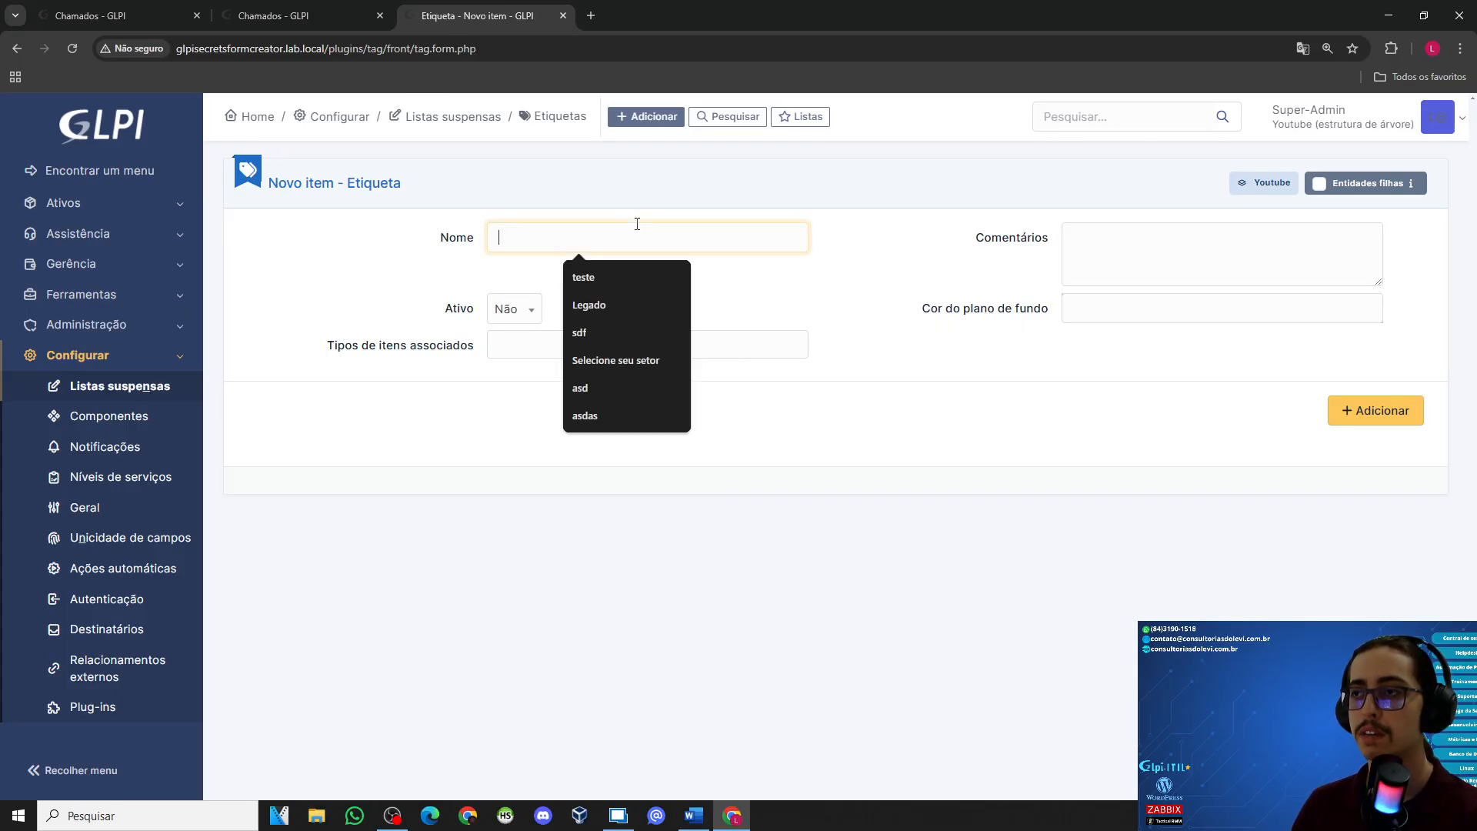
pyautogui.write('Nova Admissão')
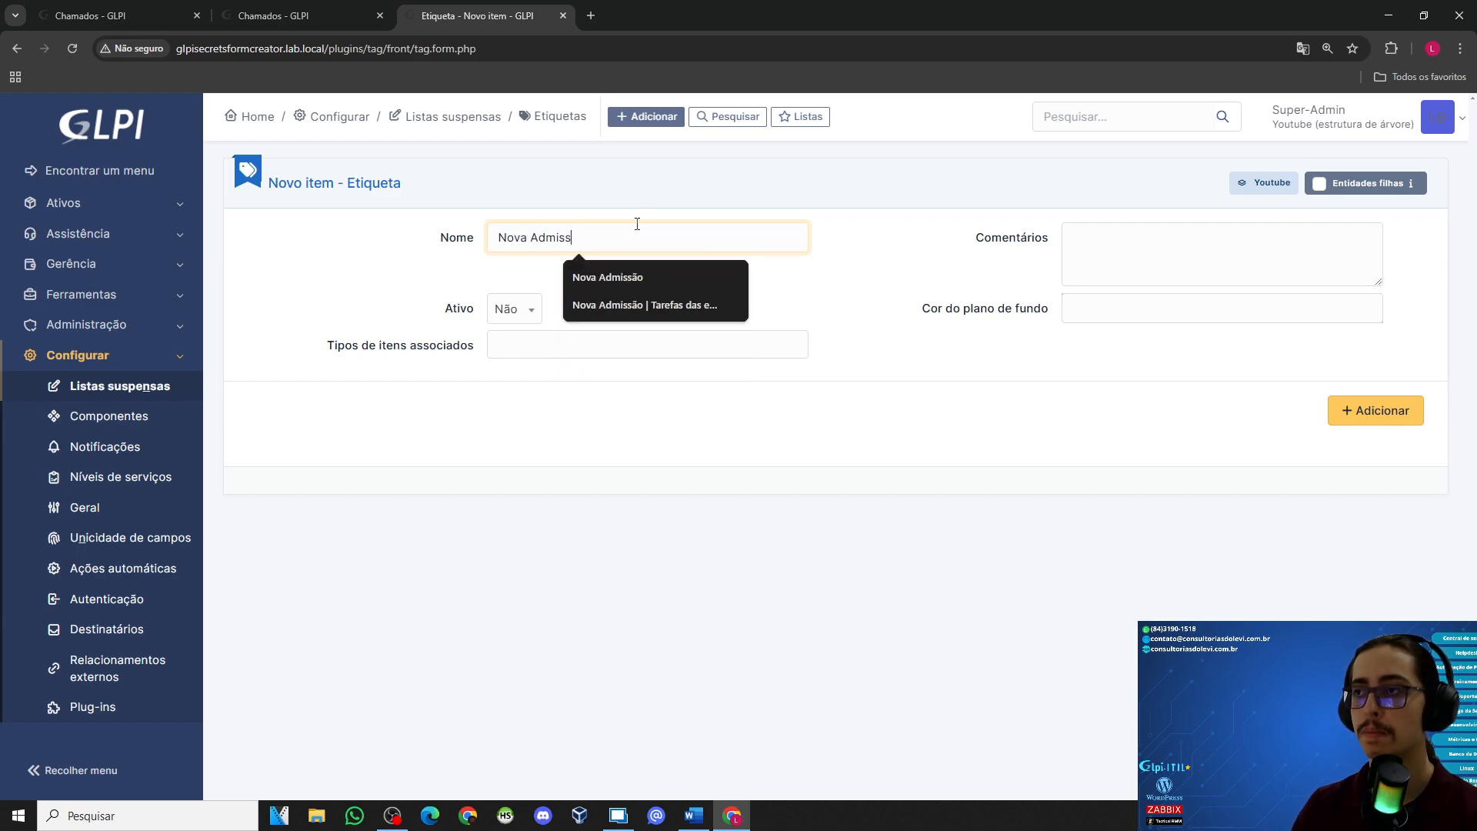
pyautogui.click(1319, 183)
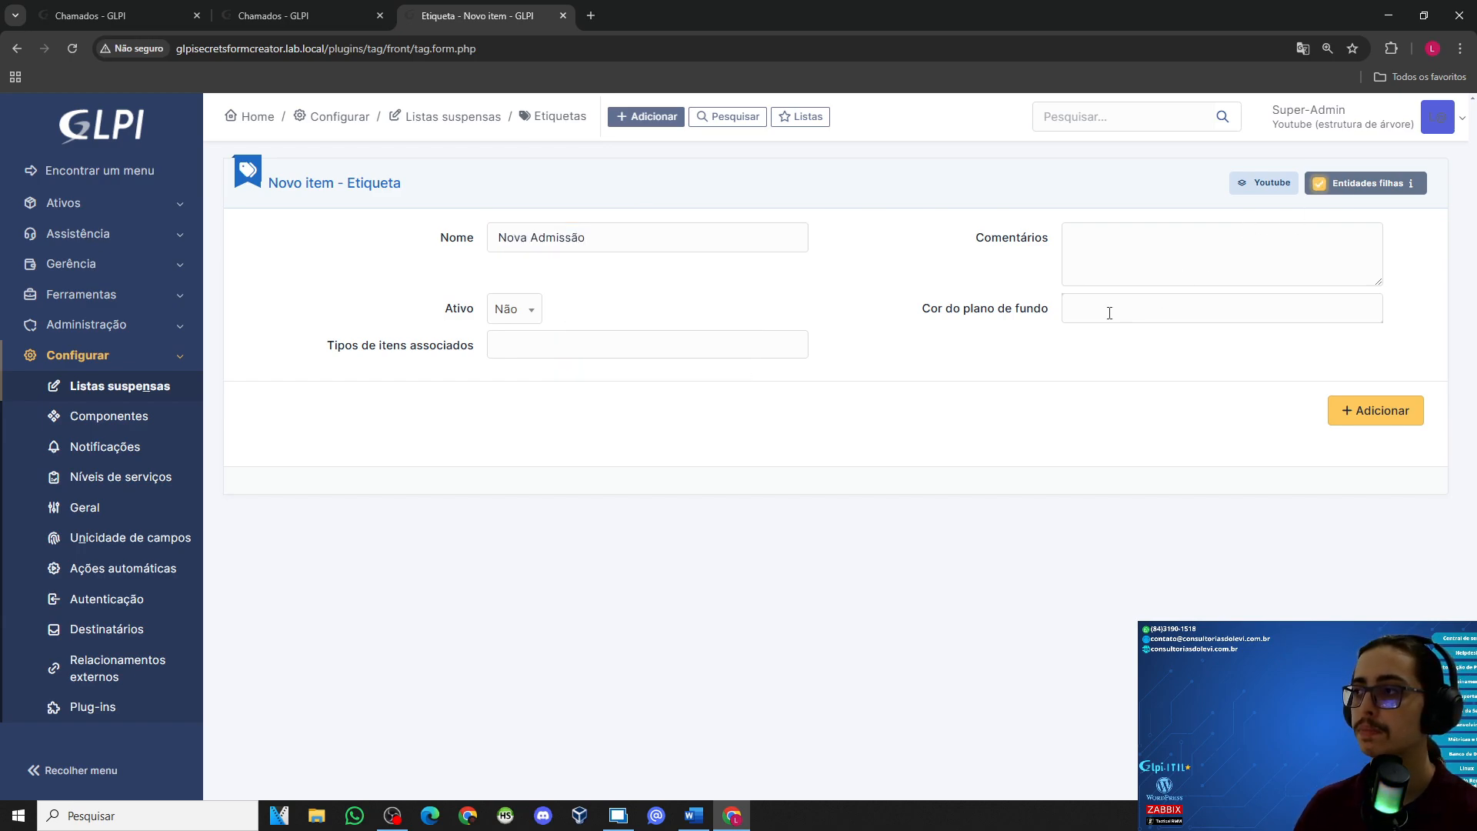
pyautogui.click(529, 306)
pyautogui.click(498, 364)
pyautogui.click(538, 344)
pyautogui.write('chamad')
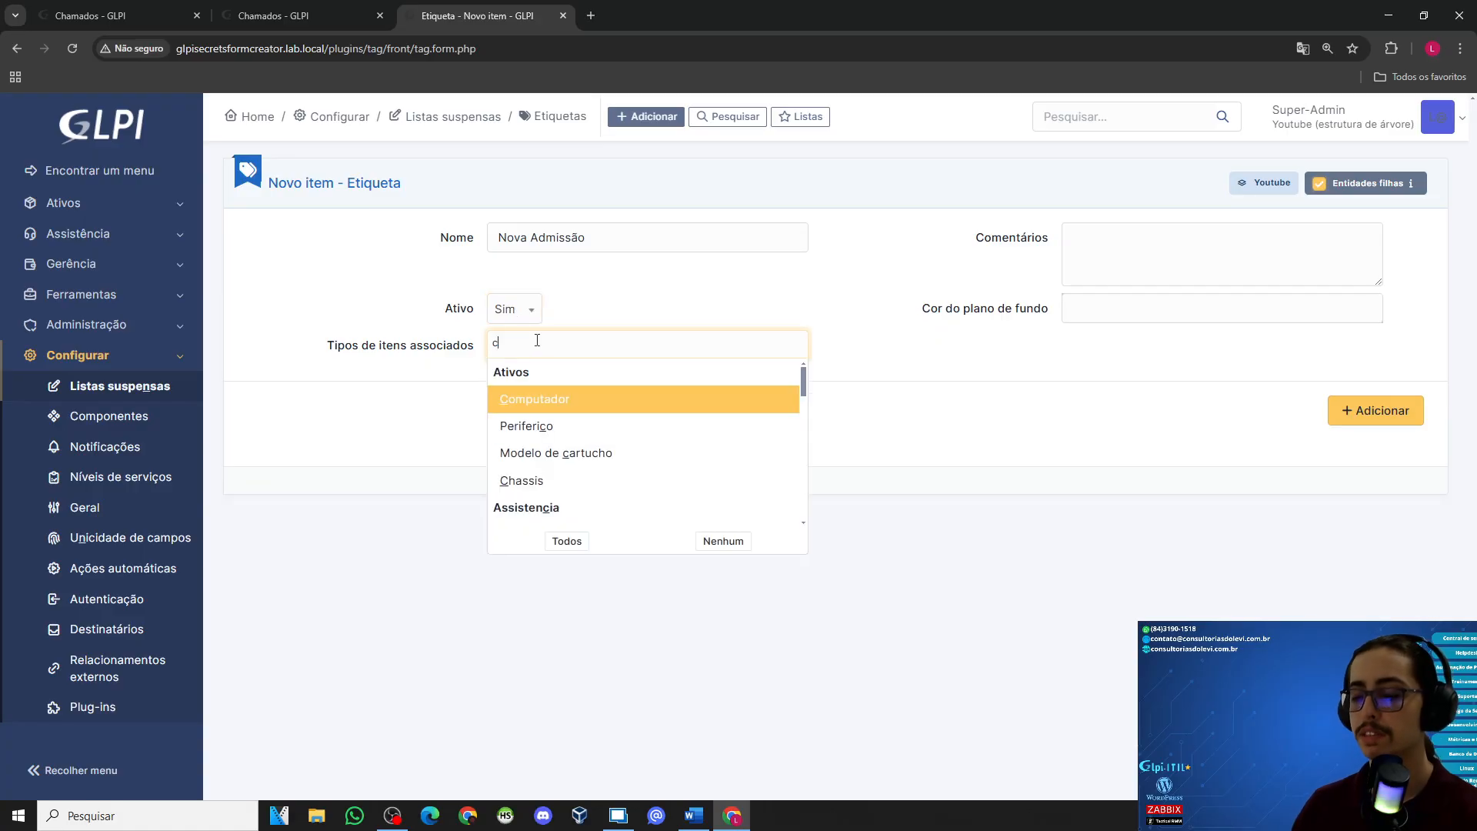
pyautogui.press('Return')
# Step: Give the Nova Admissão tag the purple background colour #a34cf6 and add it
pyautogui.click(1071, 304)
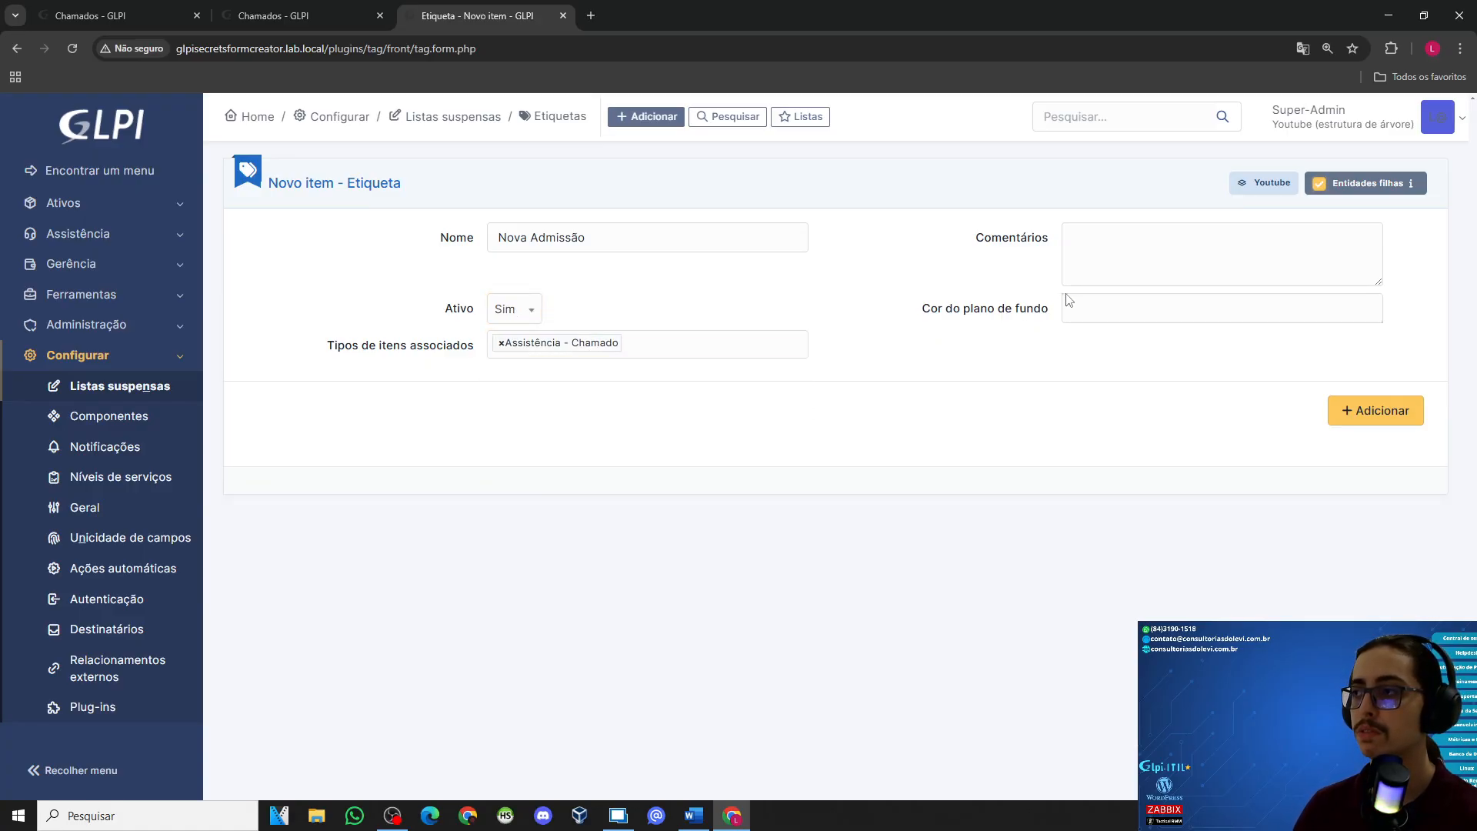
pyautogui.click(1113, 360)
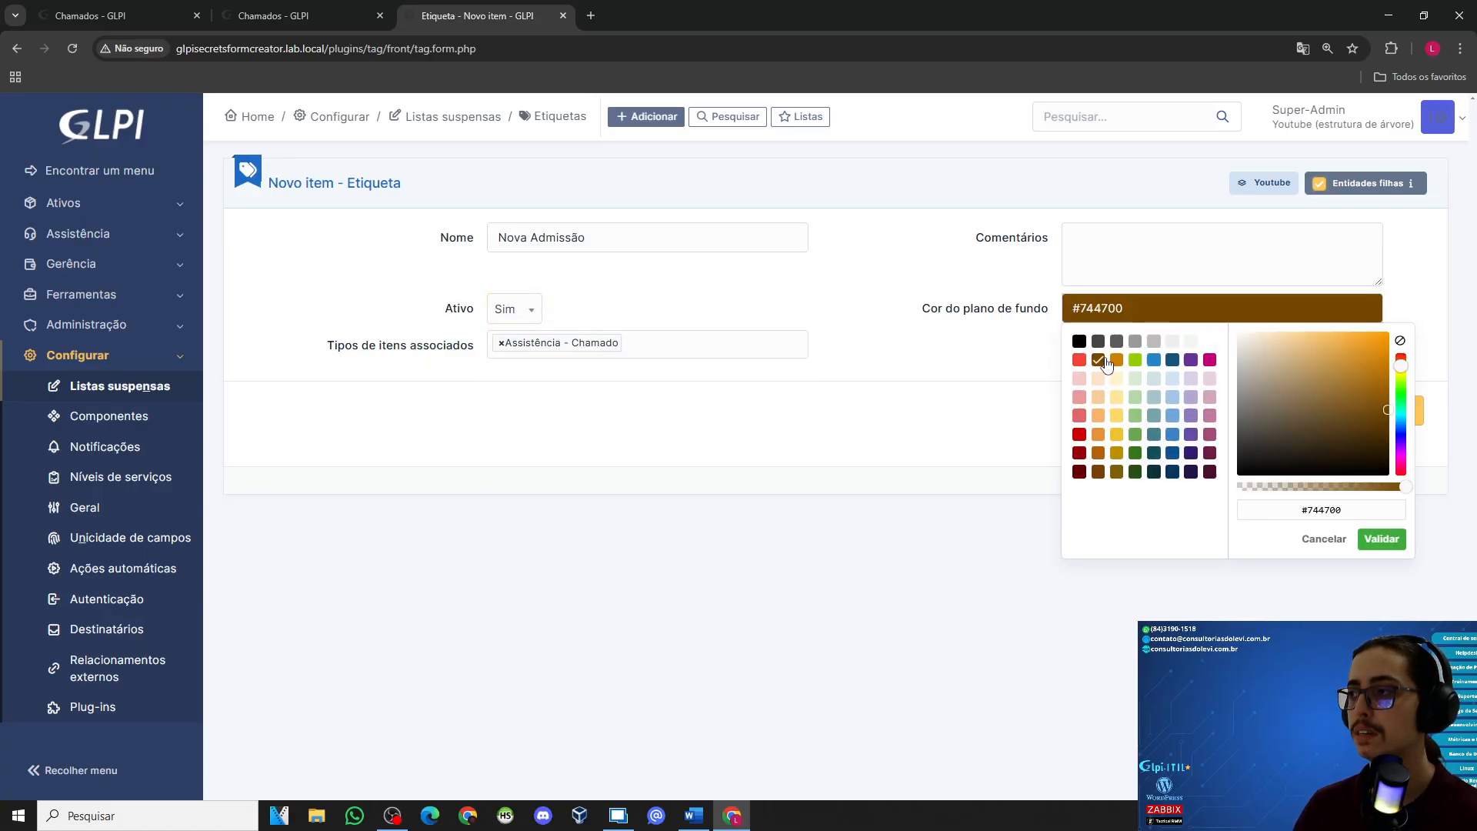
pyautogui.click(1154, 359)
pyautogui.click(1191, 359)
pyautogui.moveTo(1341, 343); pyautogui.dragTo(1344, 346)
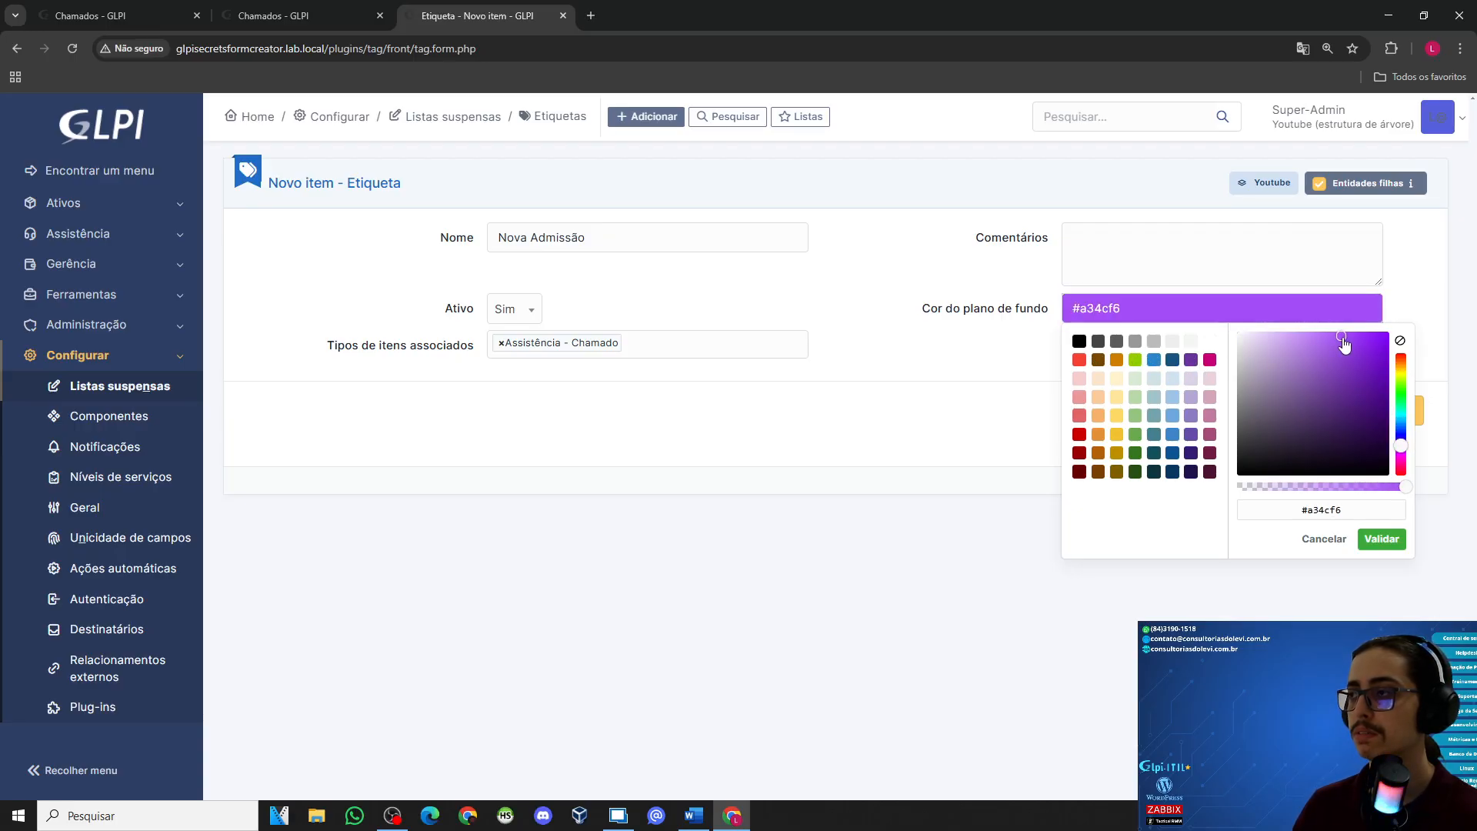
pyautogui.click(1213, 586)
pyautogui.click(1381, 422)
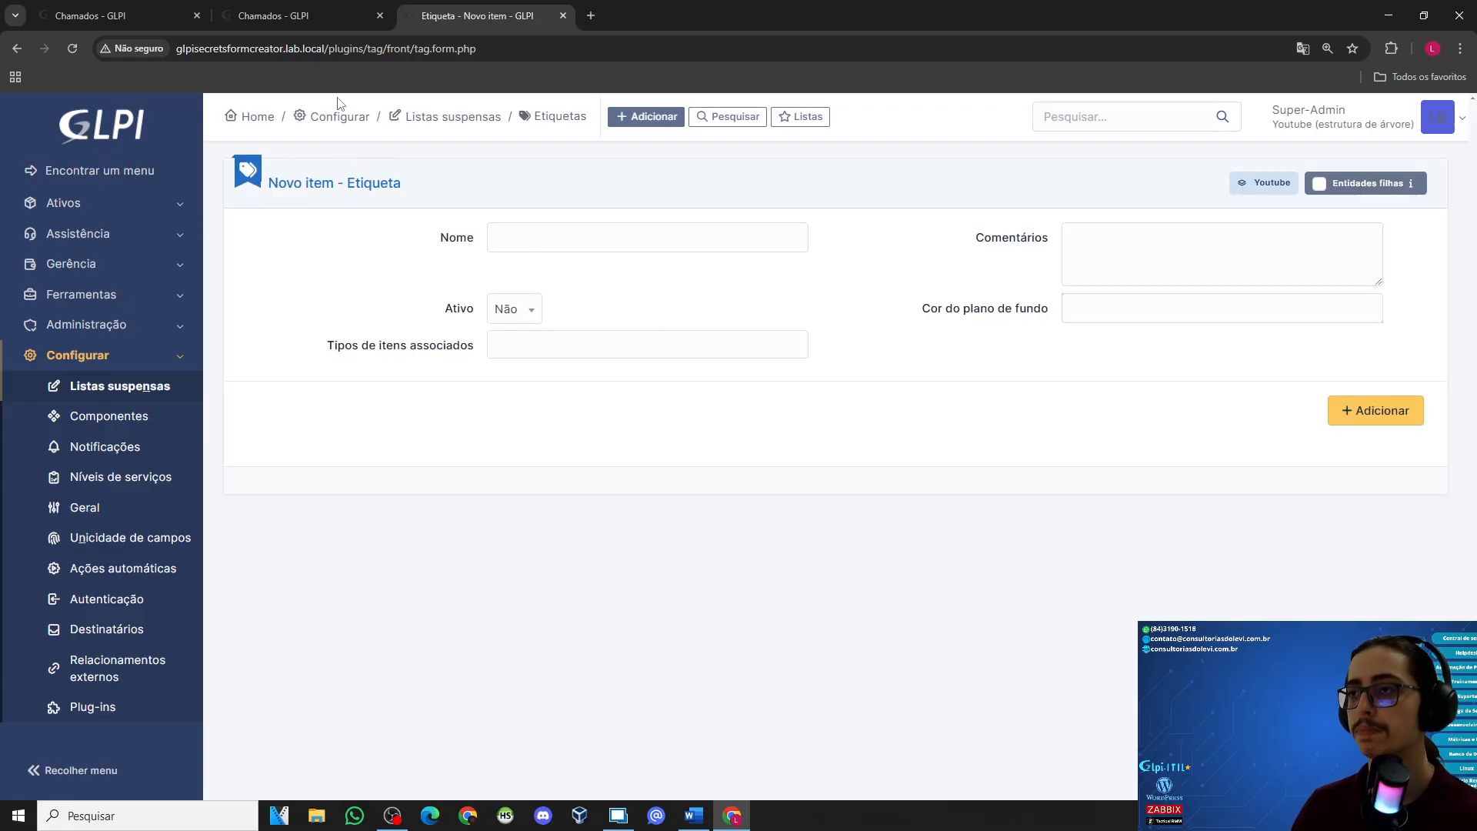
# Step: Open the business rules for tickets (Regras de negócios para chamados) alongside the ticket list
pyautogui.click(308, 15)
pyautogui.click(84, 325)
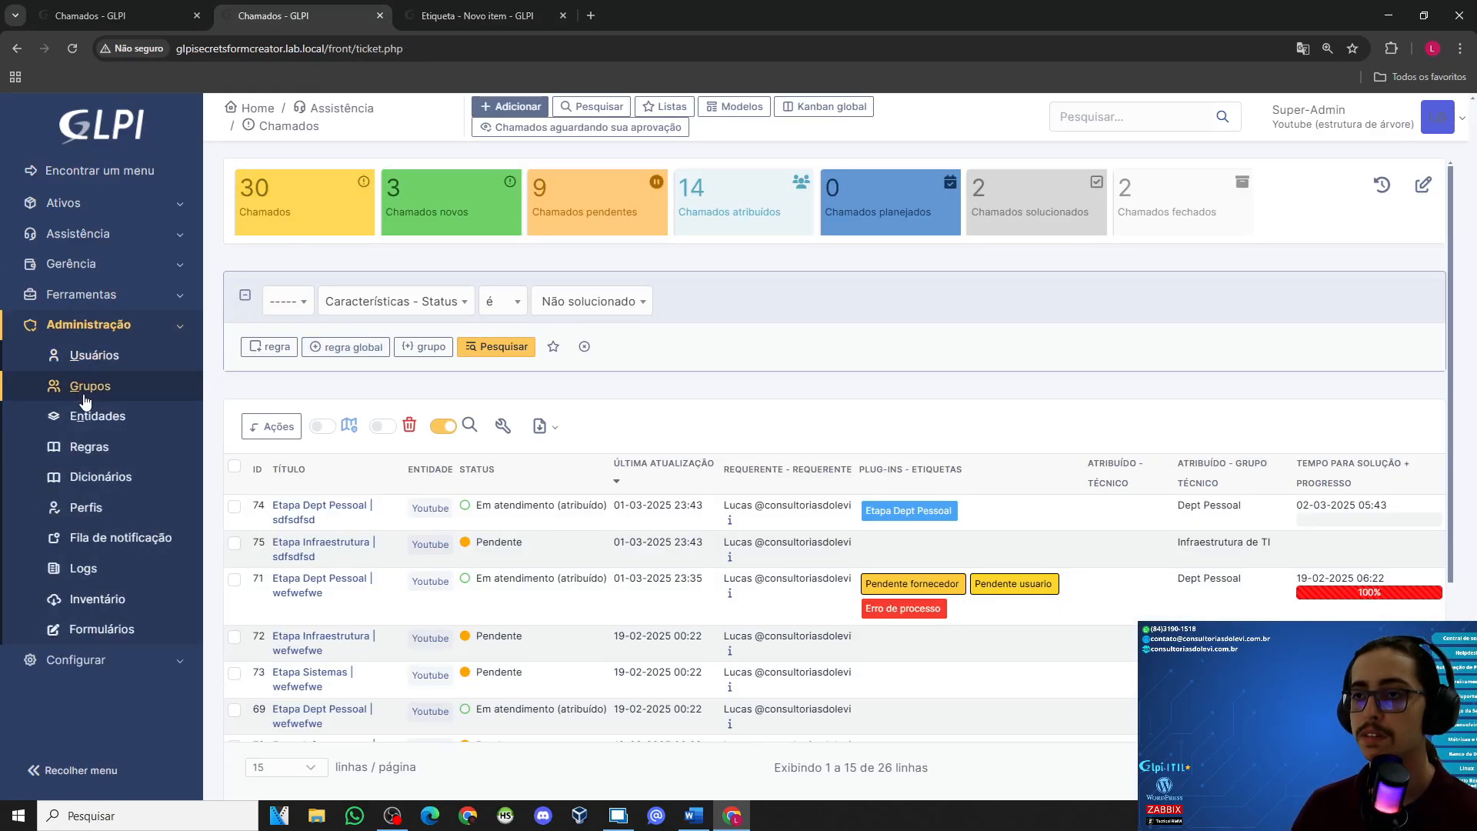
pyautogui.middleClick(85, 453)
pyautogui.click(531, 10)
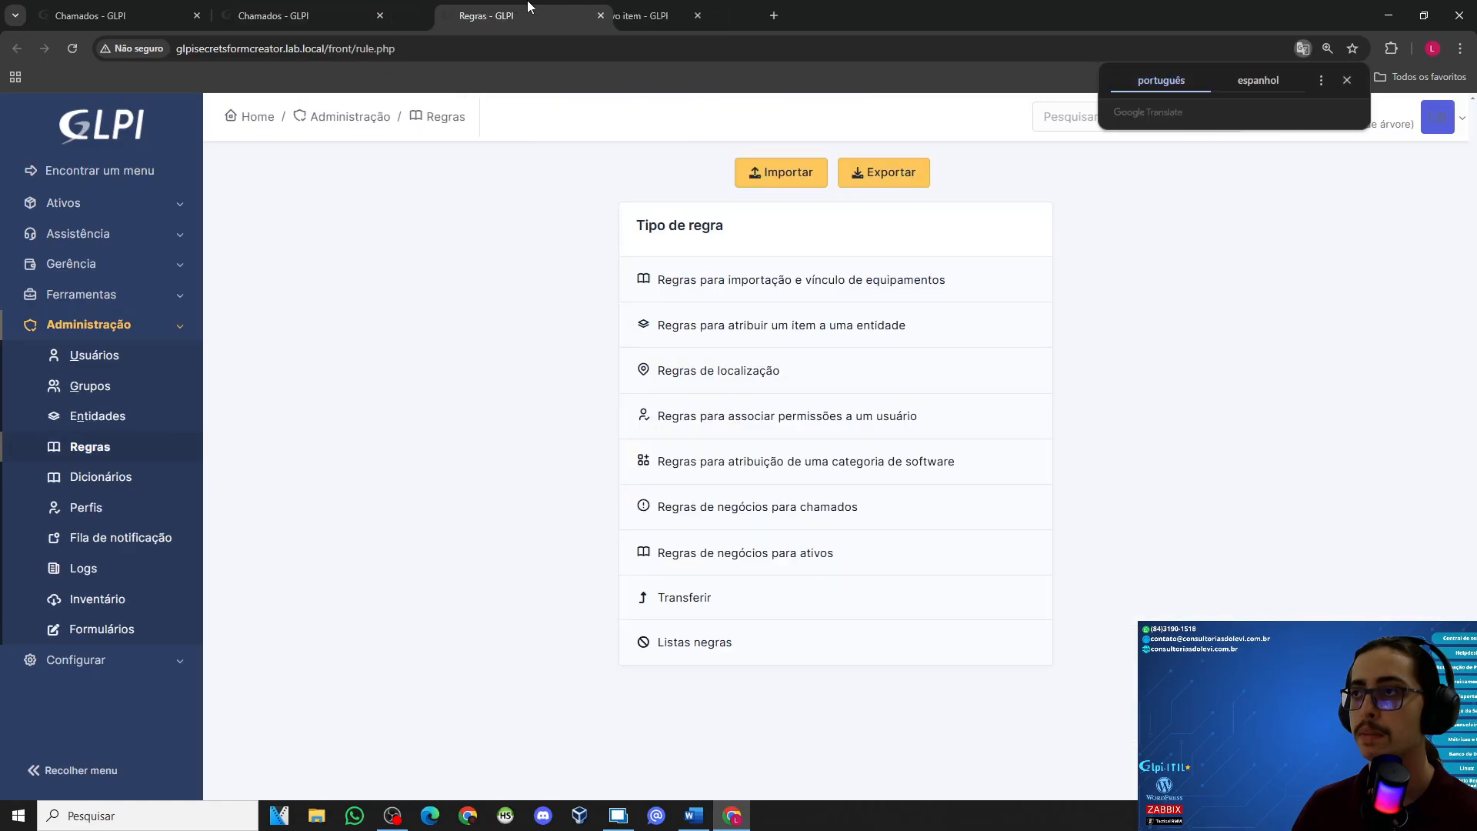
pyautogui.click(677, 508)
# Step: Examine the newest Etapa Infraestrutura ticket's form answers, category, status and actors for a value the rule can match
pyautogui.click(319, 11)
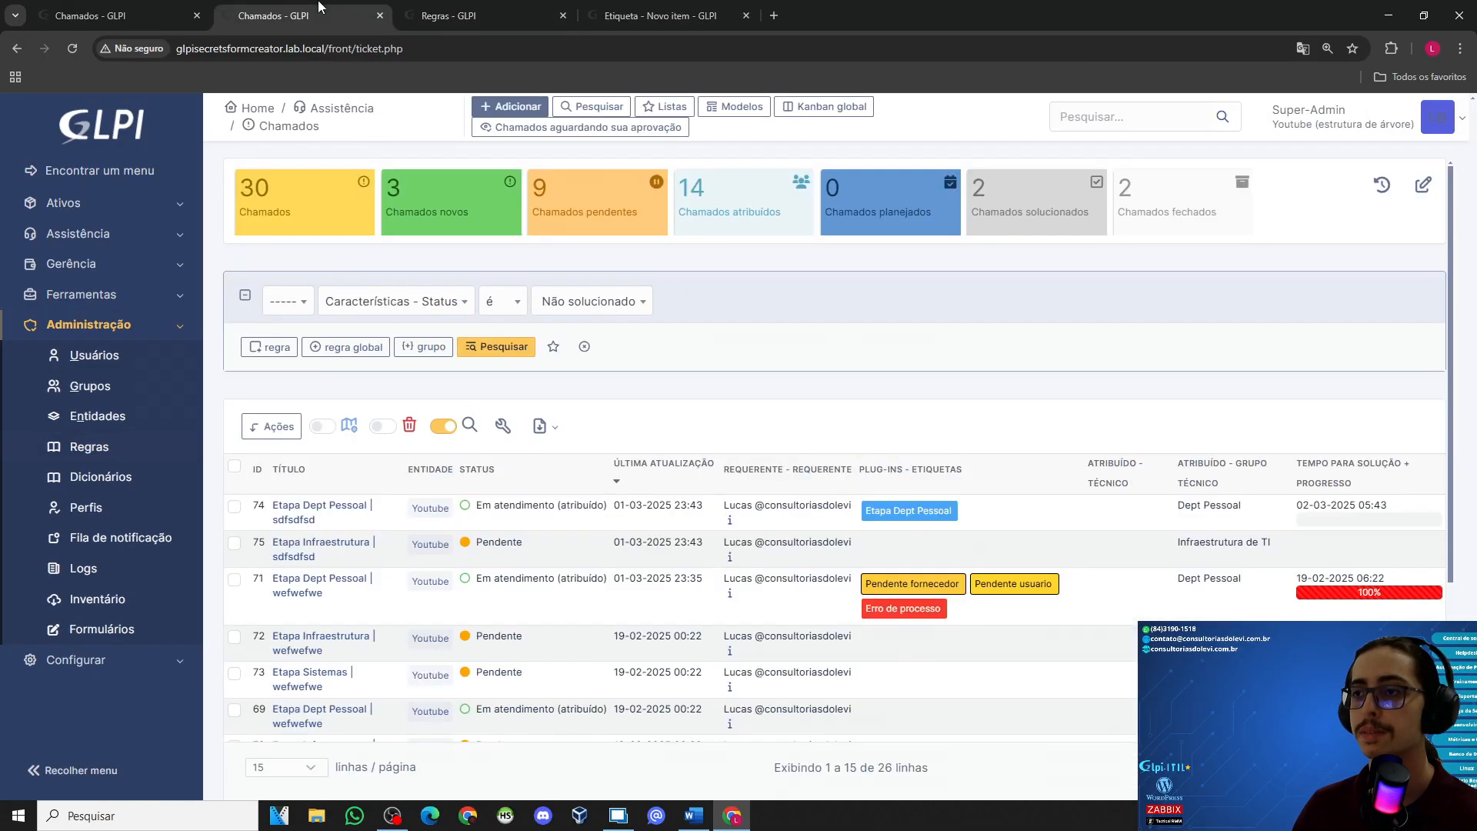
pyautogui.scroll(-3, 426, 450)
pyautogui.scroll(1, 426, 450)
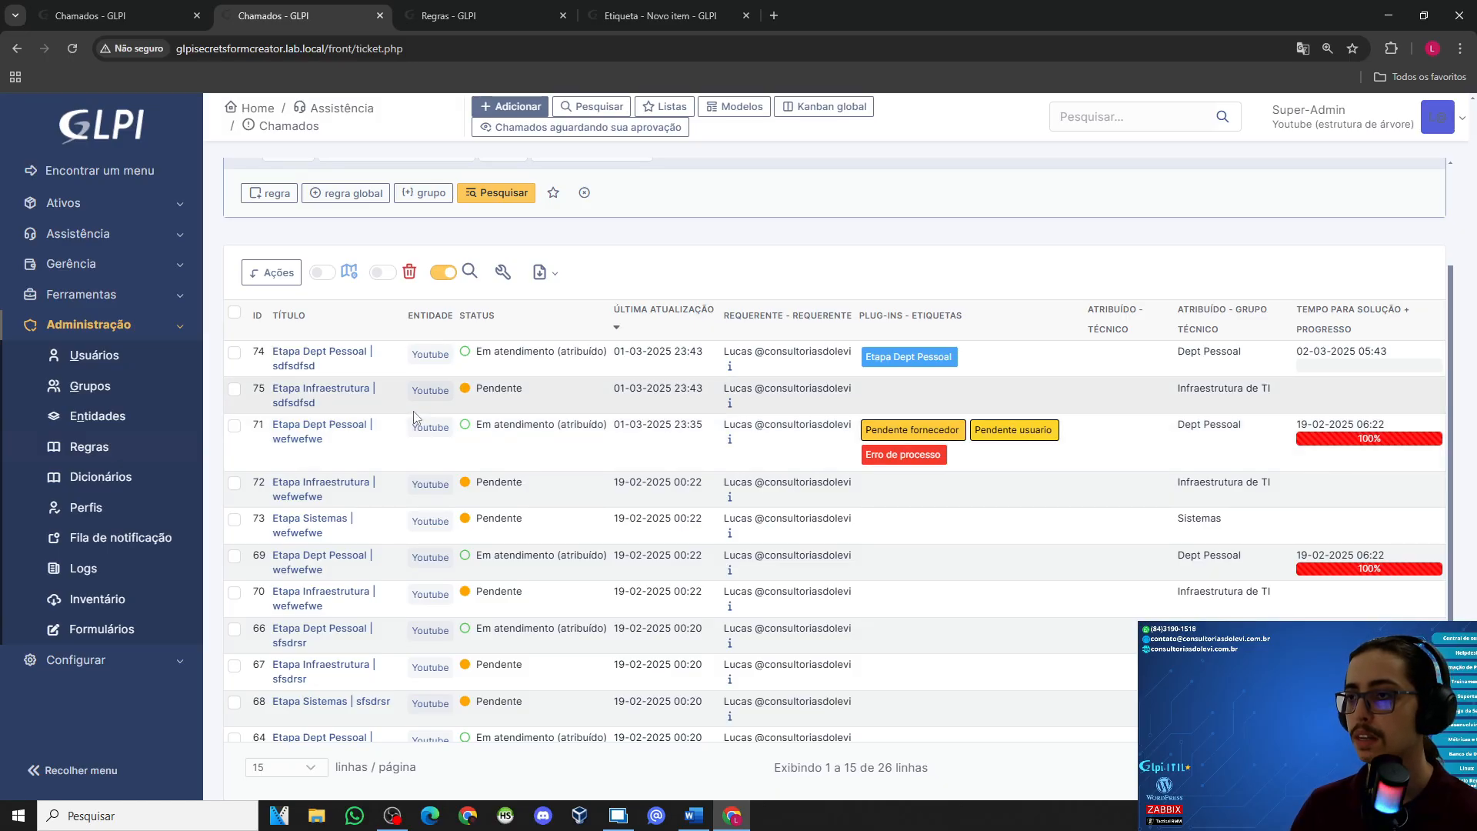
pyautogui.moveTo(331, 390)
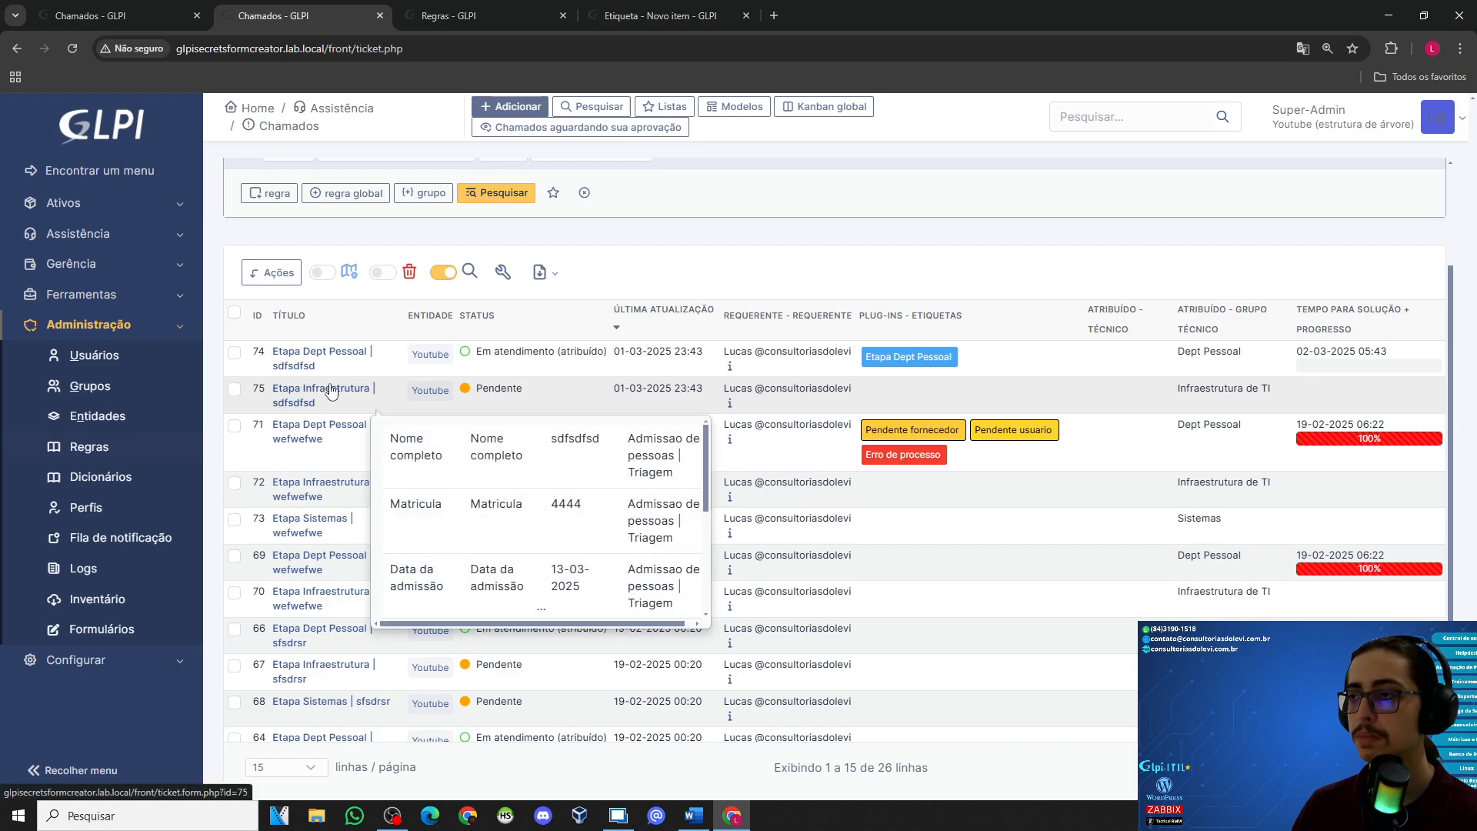
pyautogui.click(327, 391)
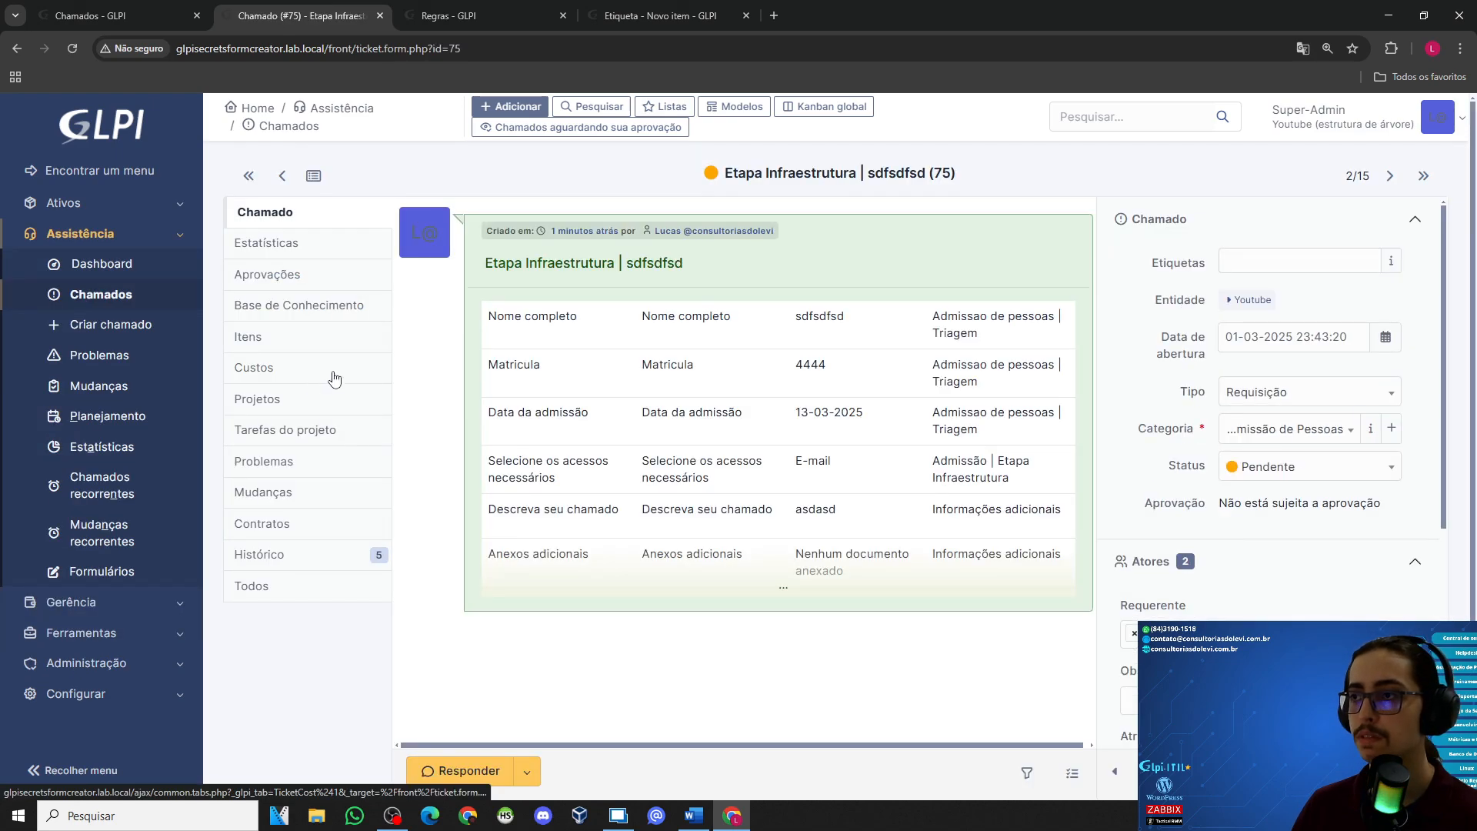
pyautogui.click(789, 595)
pyautogui.scroll(-4, 1289, 554)
pyautogui.scroll(4, 1229, 515)
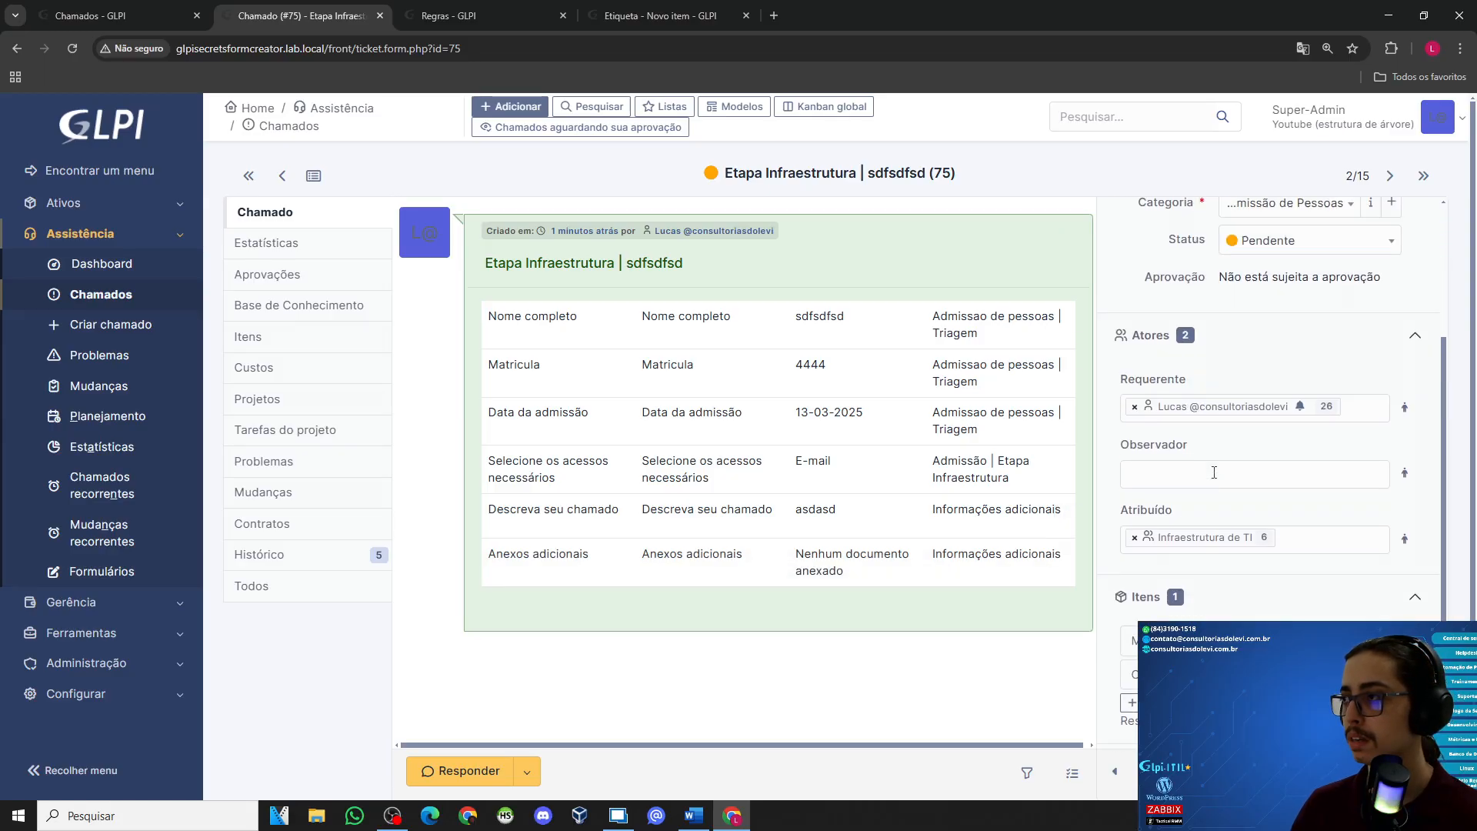
pyautogui.scroll(-2, 1214, 477)
pyautogui.scroll(2, 1214, 481)
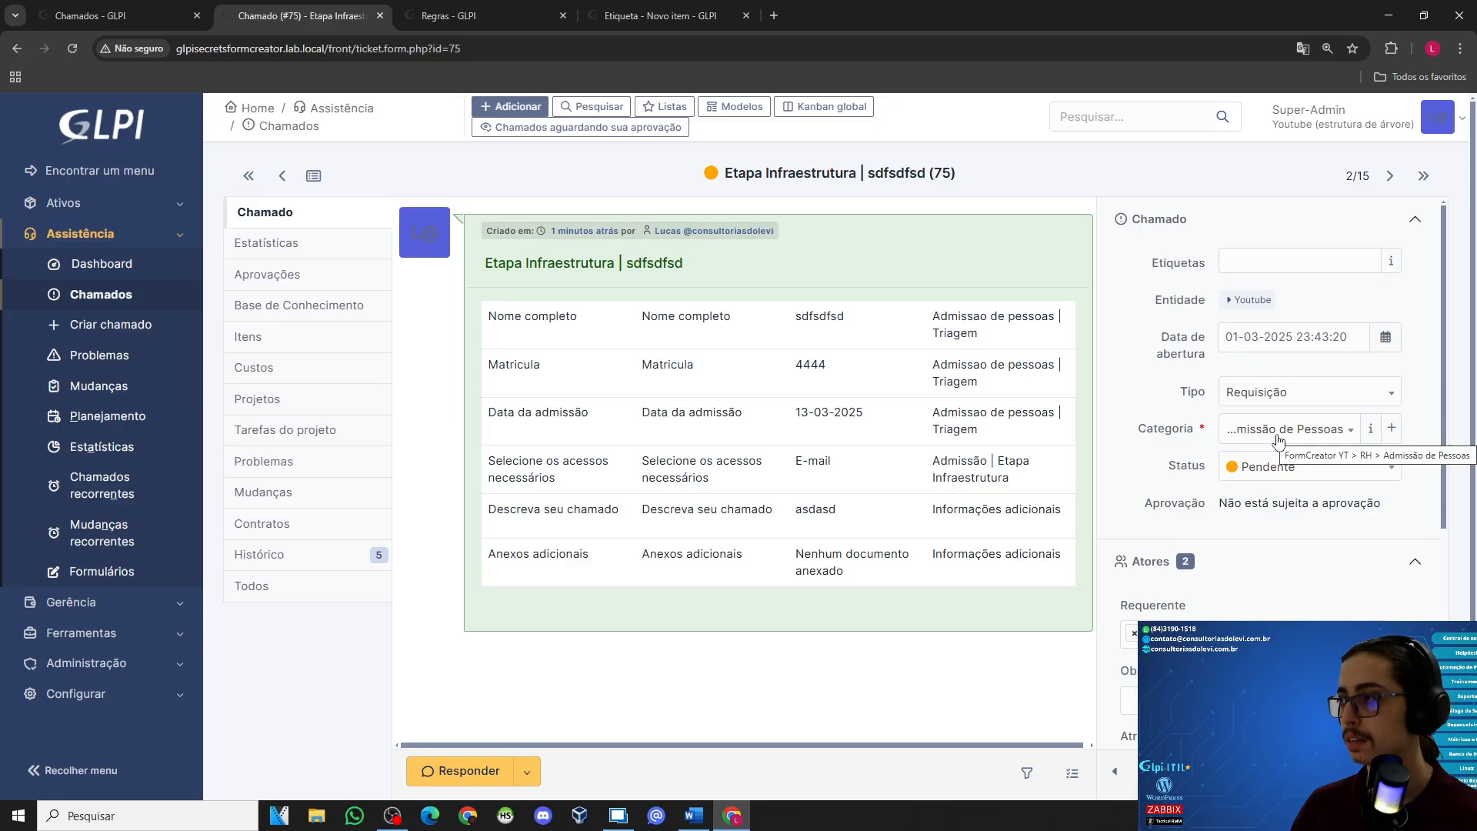
# Step: Add an active ticket business rule named "Nova admissao x associa etiqueta", available to child entities and used on Adicionar
pyautogui.click(516, 6)
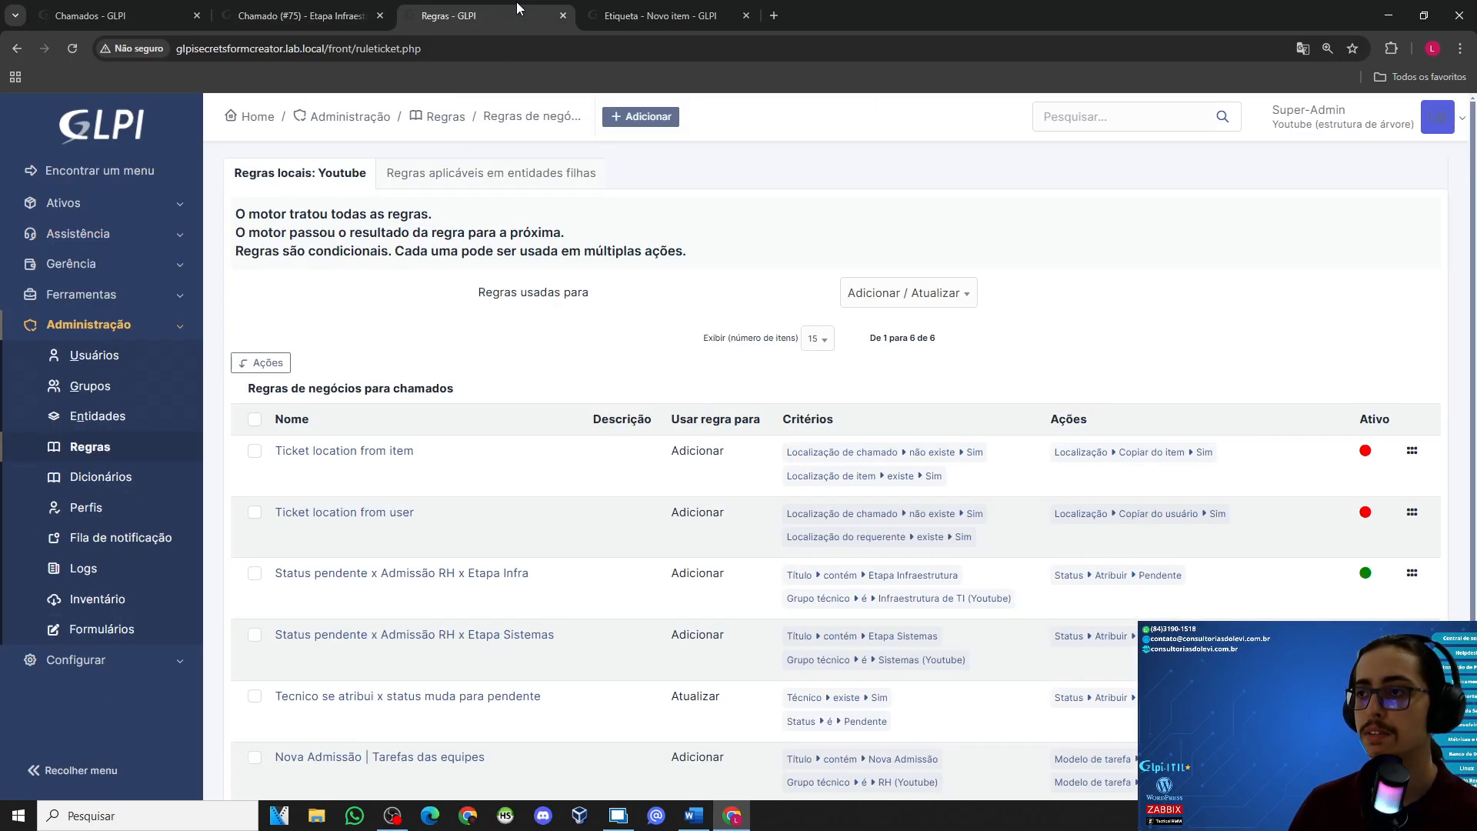
pyautogui.scroll(-2, 384, 548)
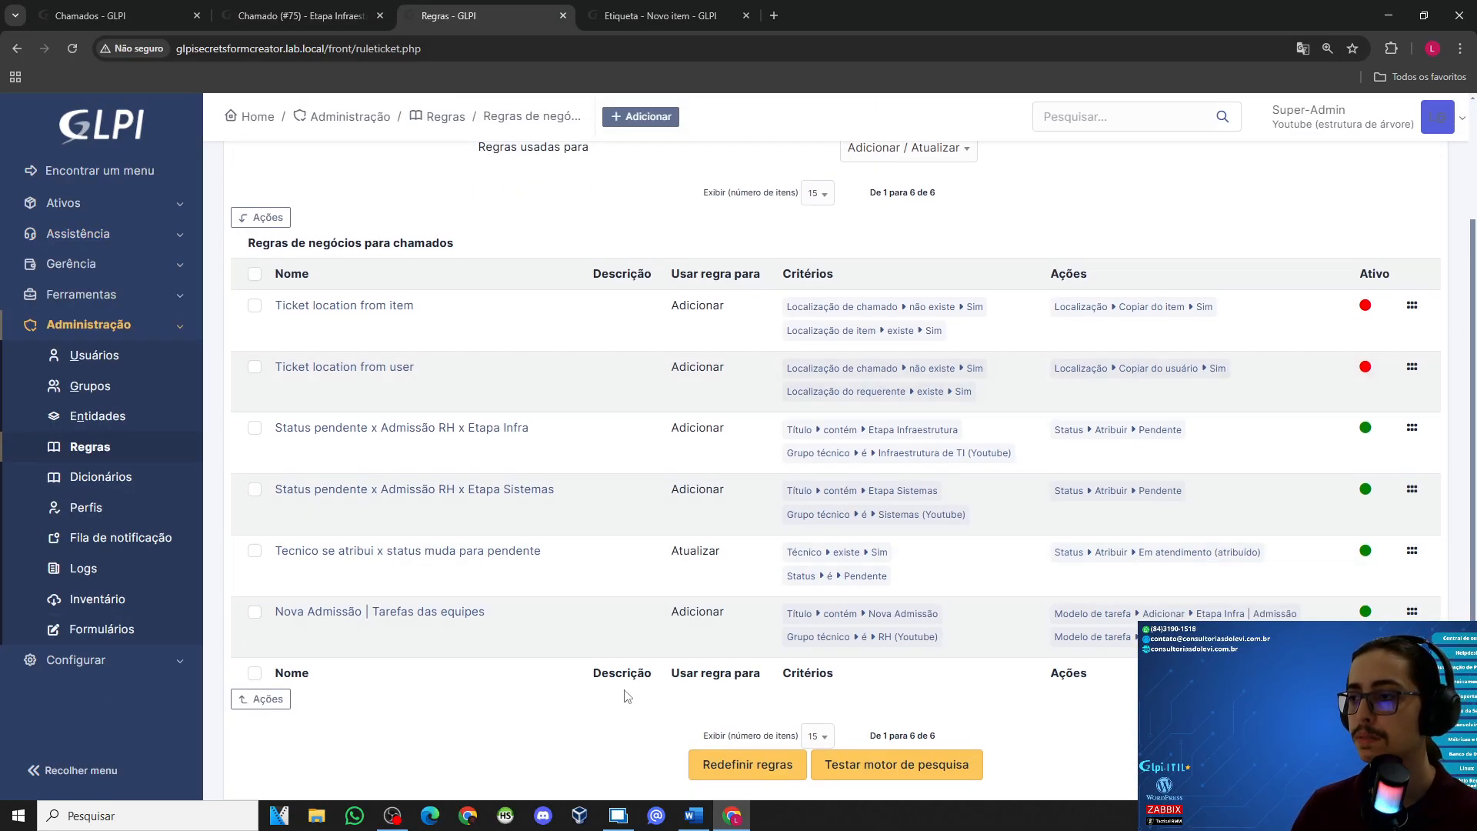
pyautogui.scroll(3, 645, 701)
pyautogui.click(641, 116)
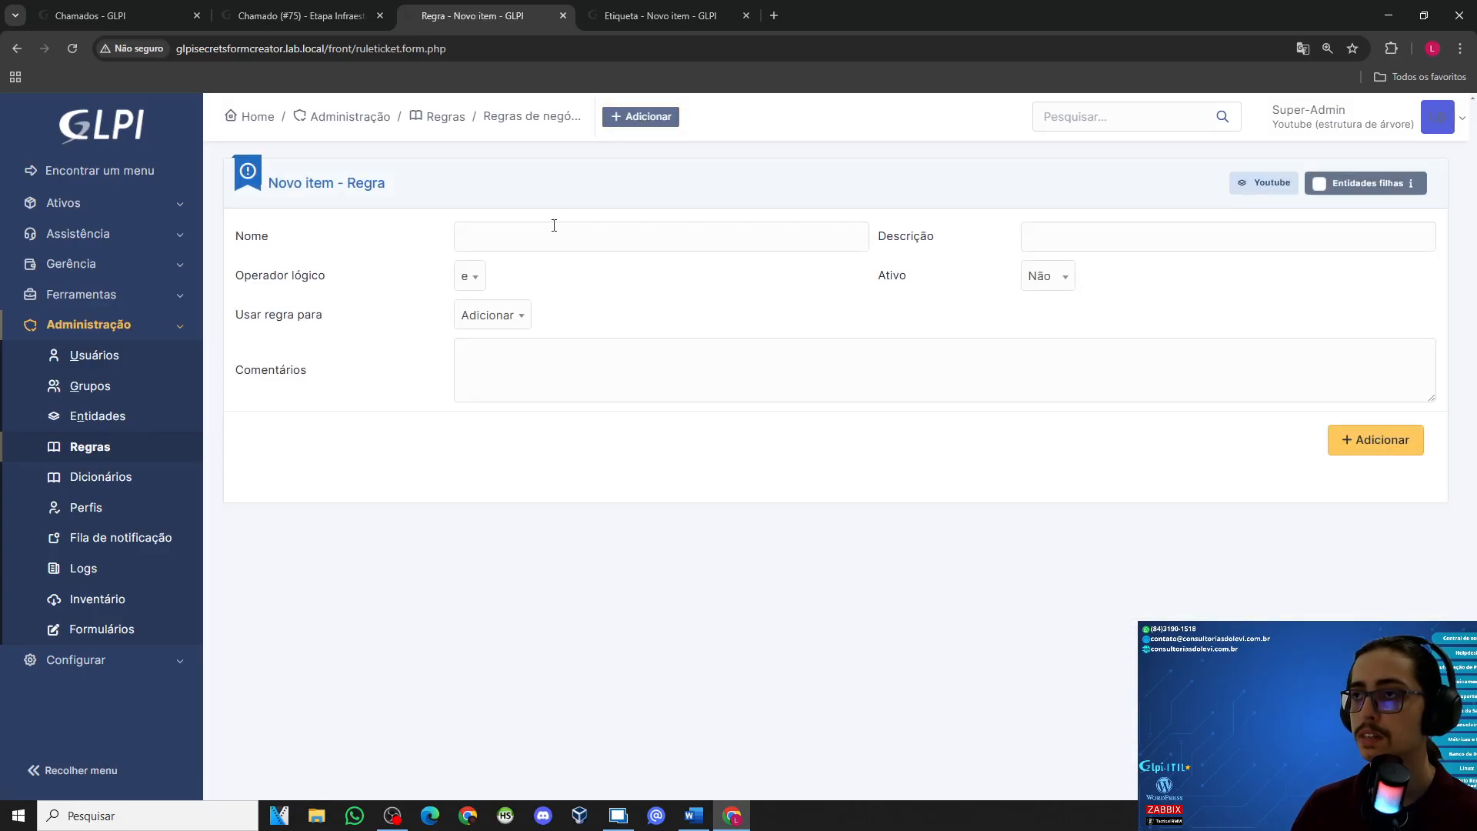
pyautogui.click(562, 246)
pyautogui.write('Nov')
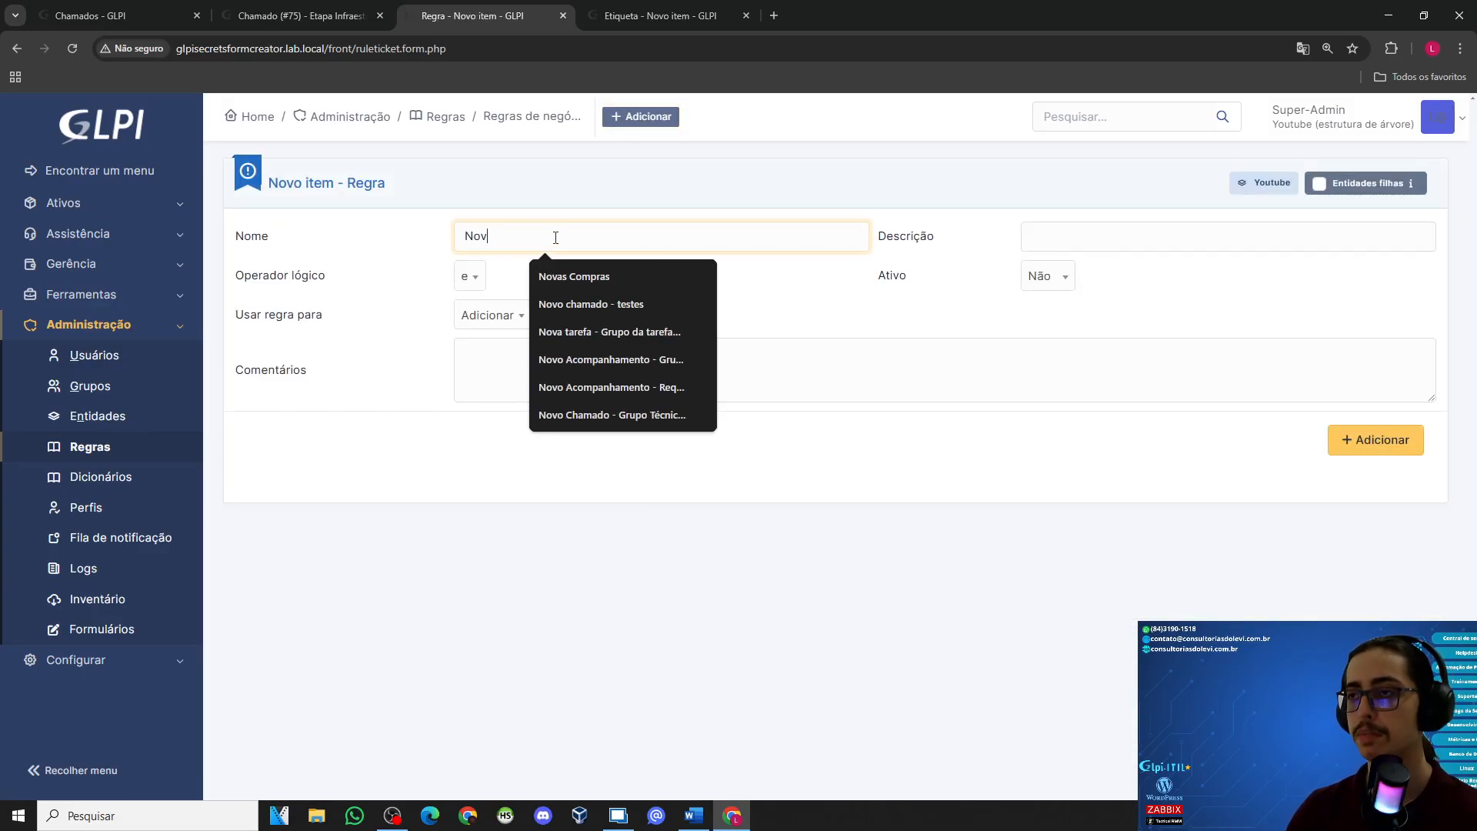
pyautogui.write('a admissao x associa etiqueta')
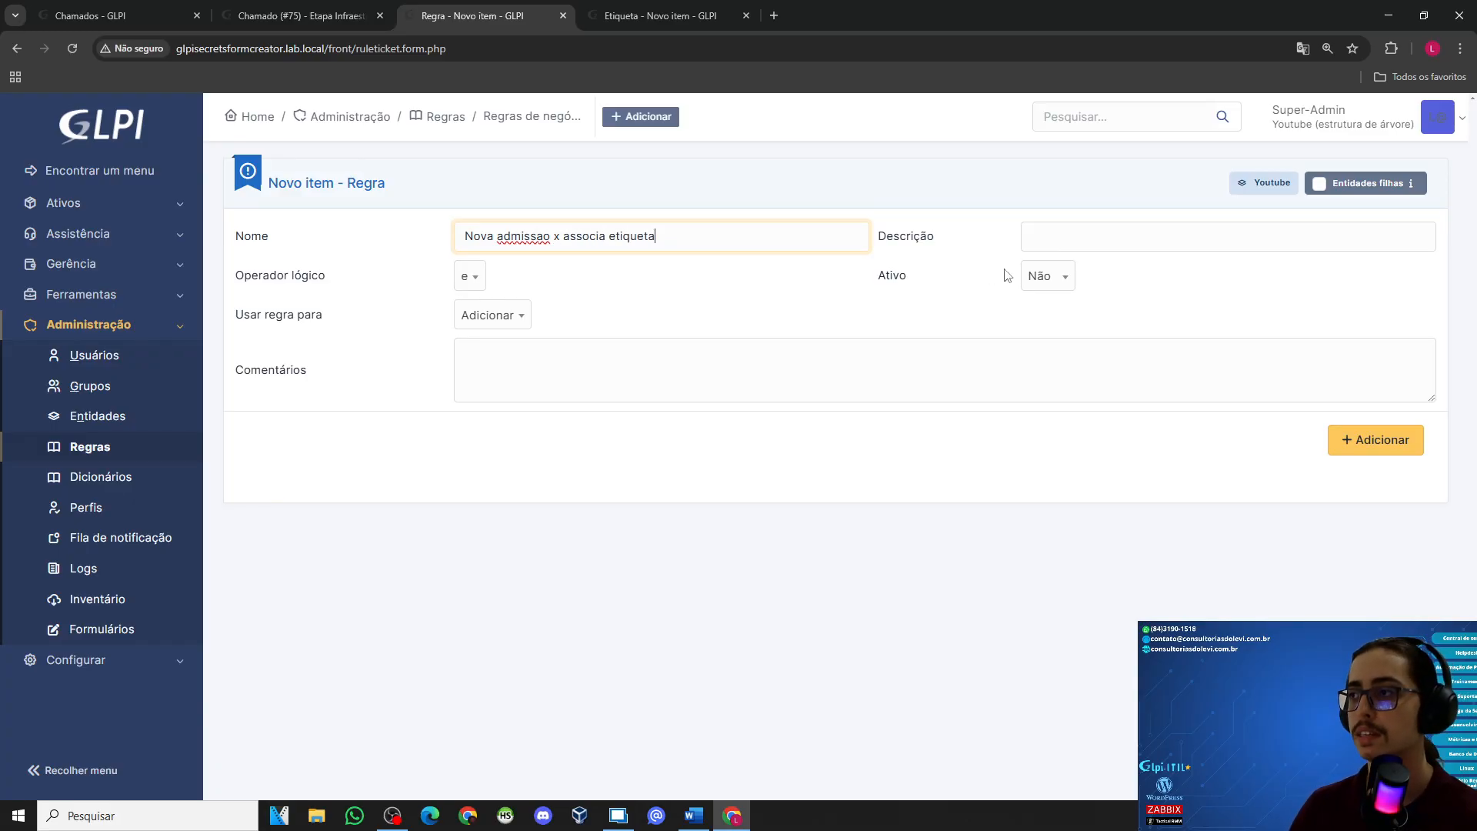
pyautogui.click(1046, 275)
pyautogui.click(1042, 331)
pyautogui.click(1334, 446)
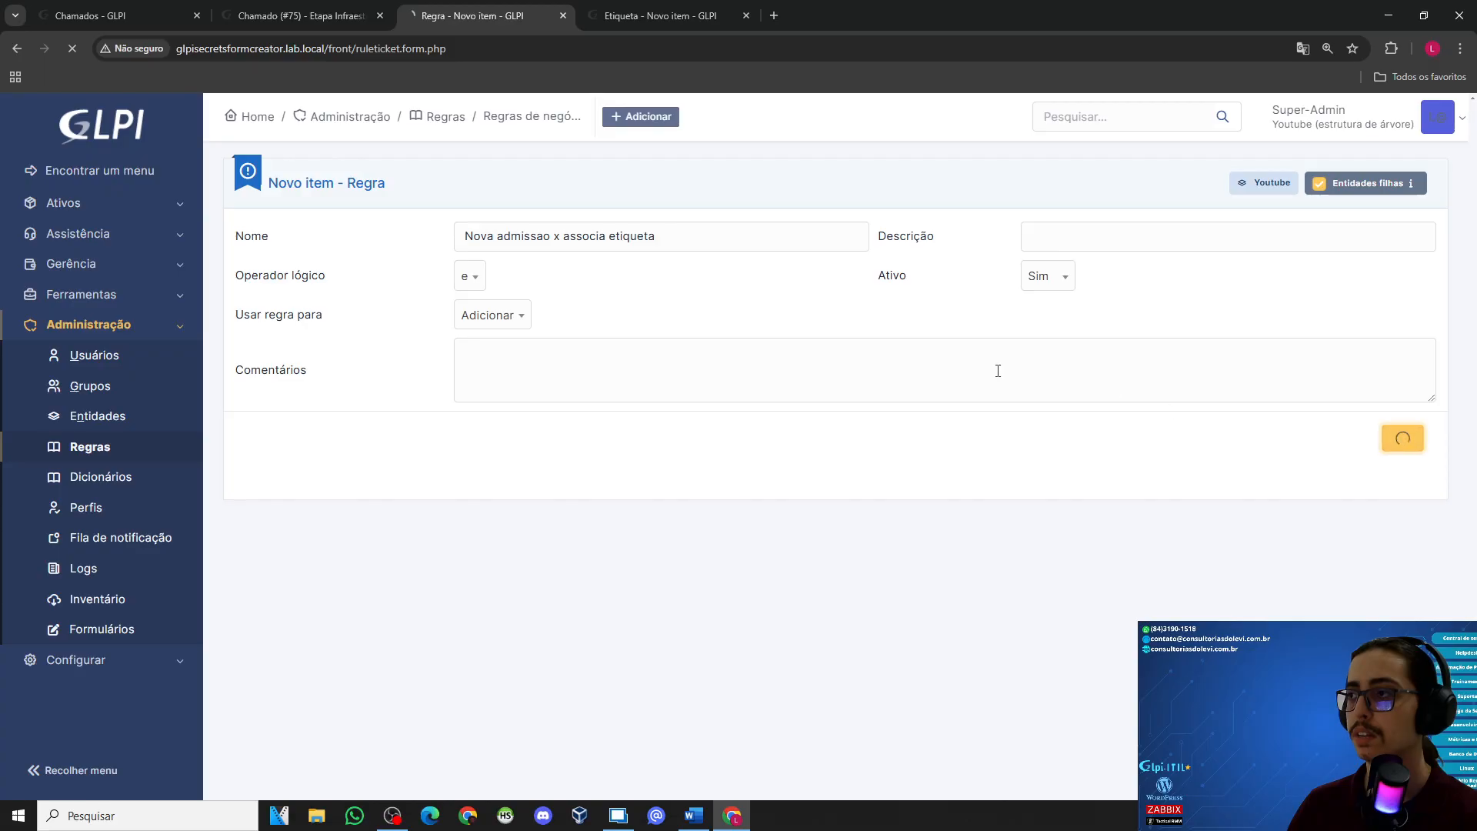
# Step: Add a criterion to the rule: Categoria é FormCreator YT > RH > Admissão de Pessoas
pyautogui.click(314, 244)
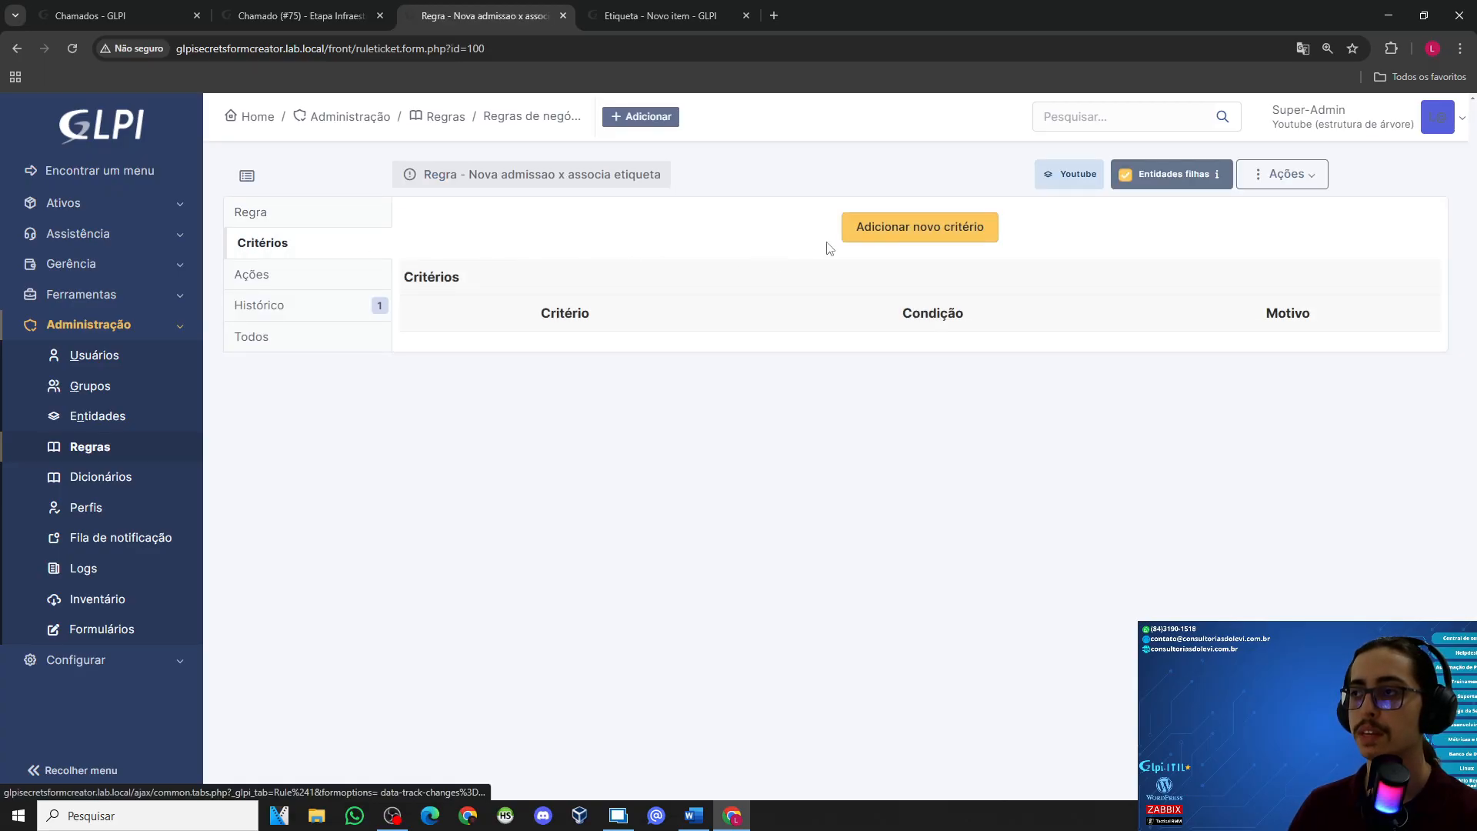
pyautogui.click(897, 230)
pyautogui.click(877, 275)
pyautogui.write('categ')
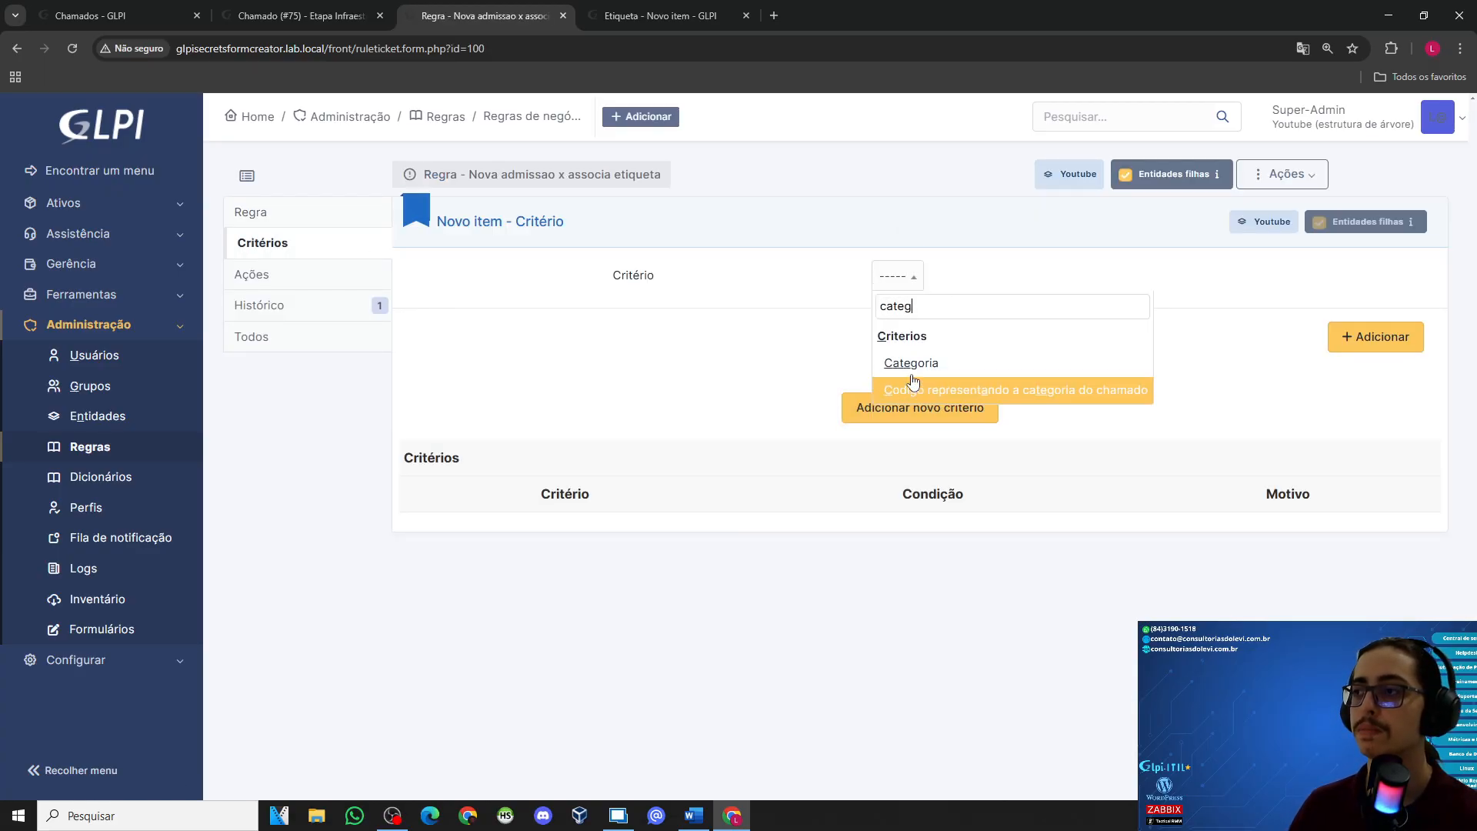
pyautogui.click(913, 381)
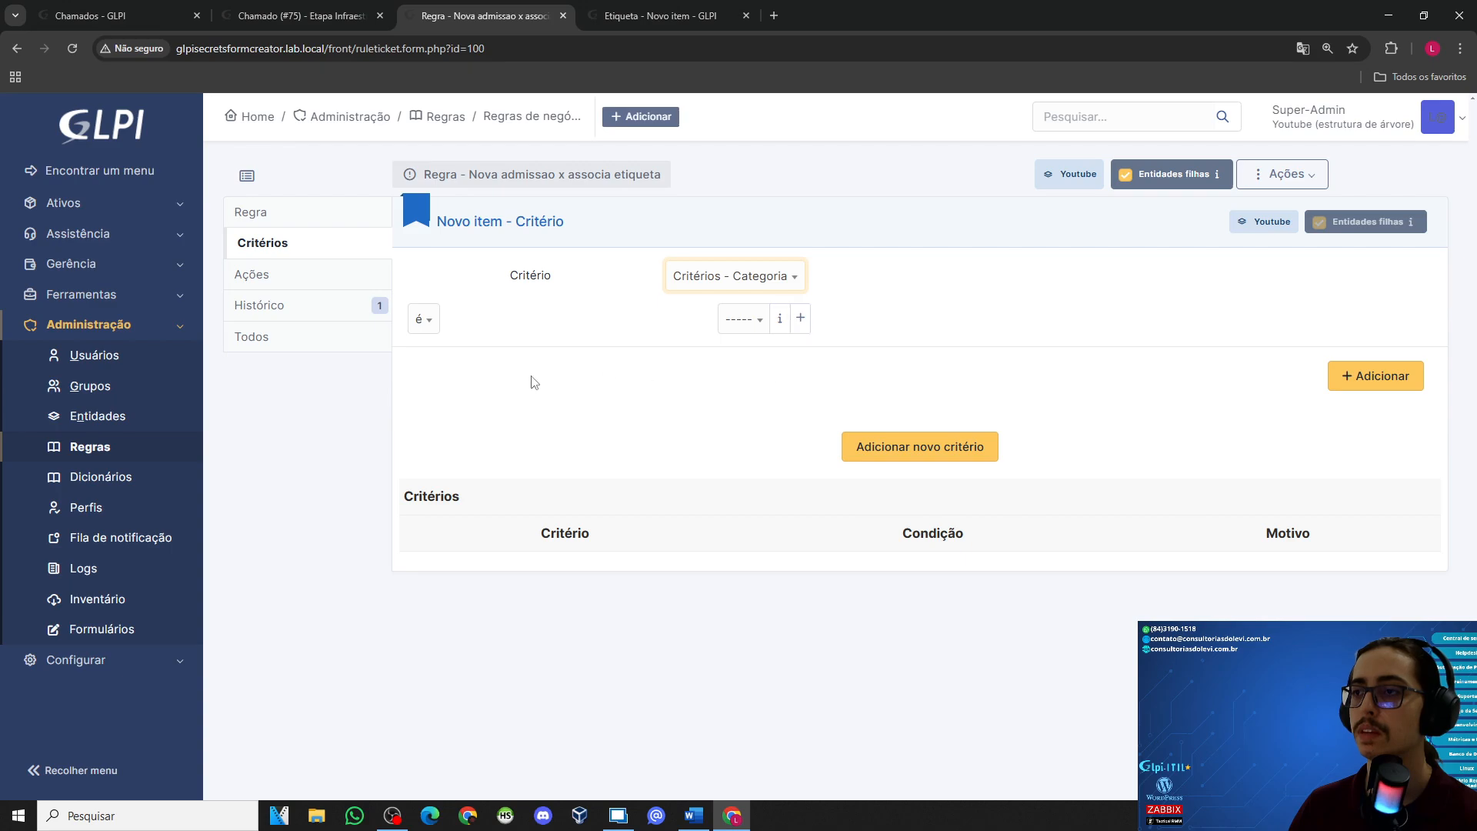
pyautogui.click(753, 329)
pyautogui.scroll(-1, 769, 438)
pyautogui.scroll(1, 770, 438)
pyautogui.click(804, 454)
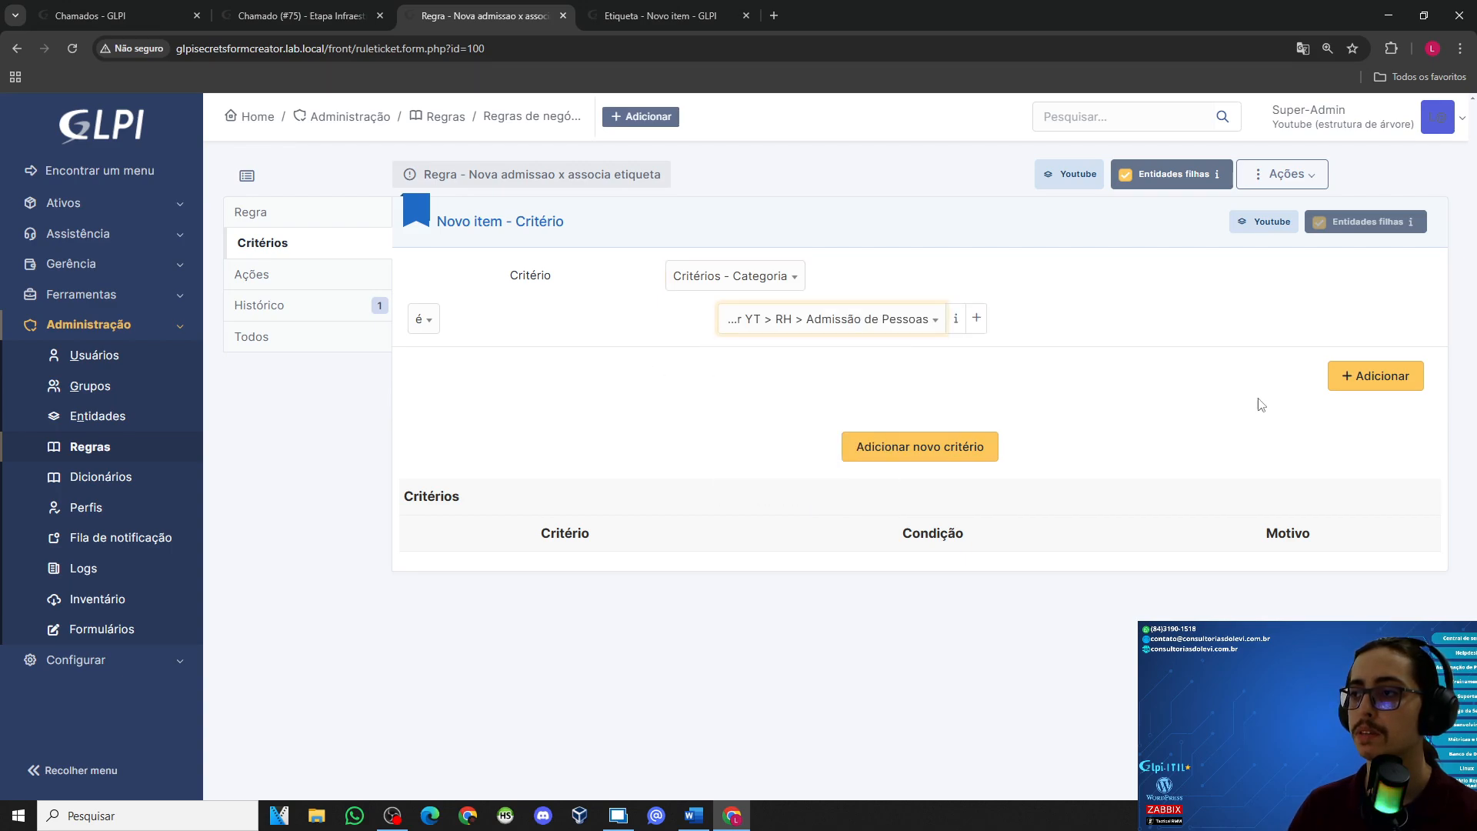
pyautogui.click(1396, 376)
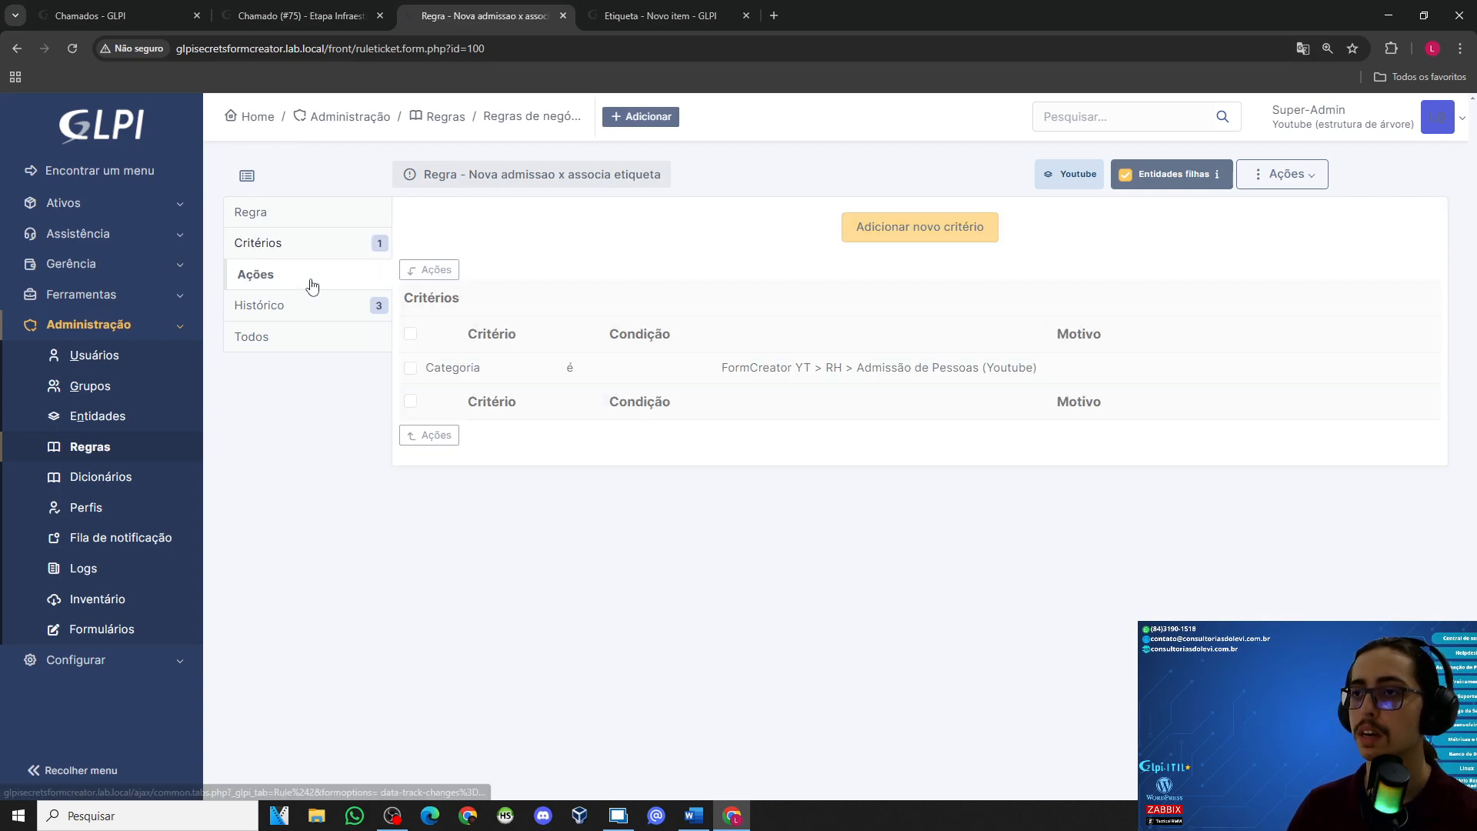
# Step: Add a rule action with Adicionar etiquetas set to Atribuir the Nova Admissão tag
pyautogui.click(908, 277)
pyautogui.click(1115, 323)
pyautogui.write('et')
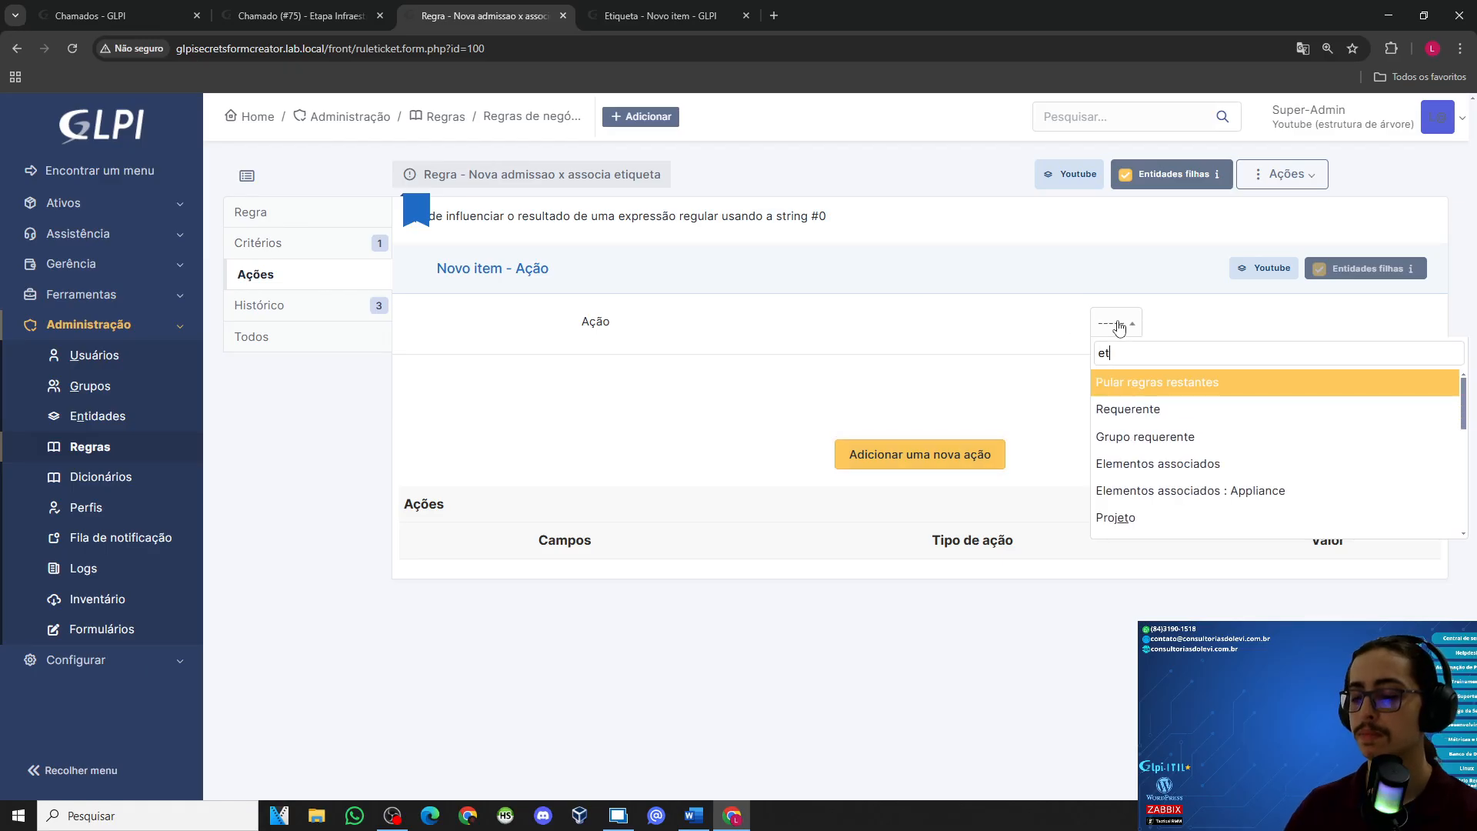
pyautogui.press('Return')
pyautogui.click(732, 367)
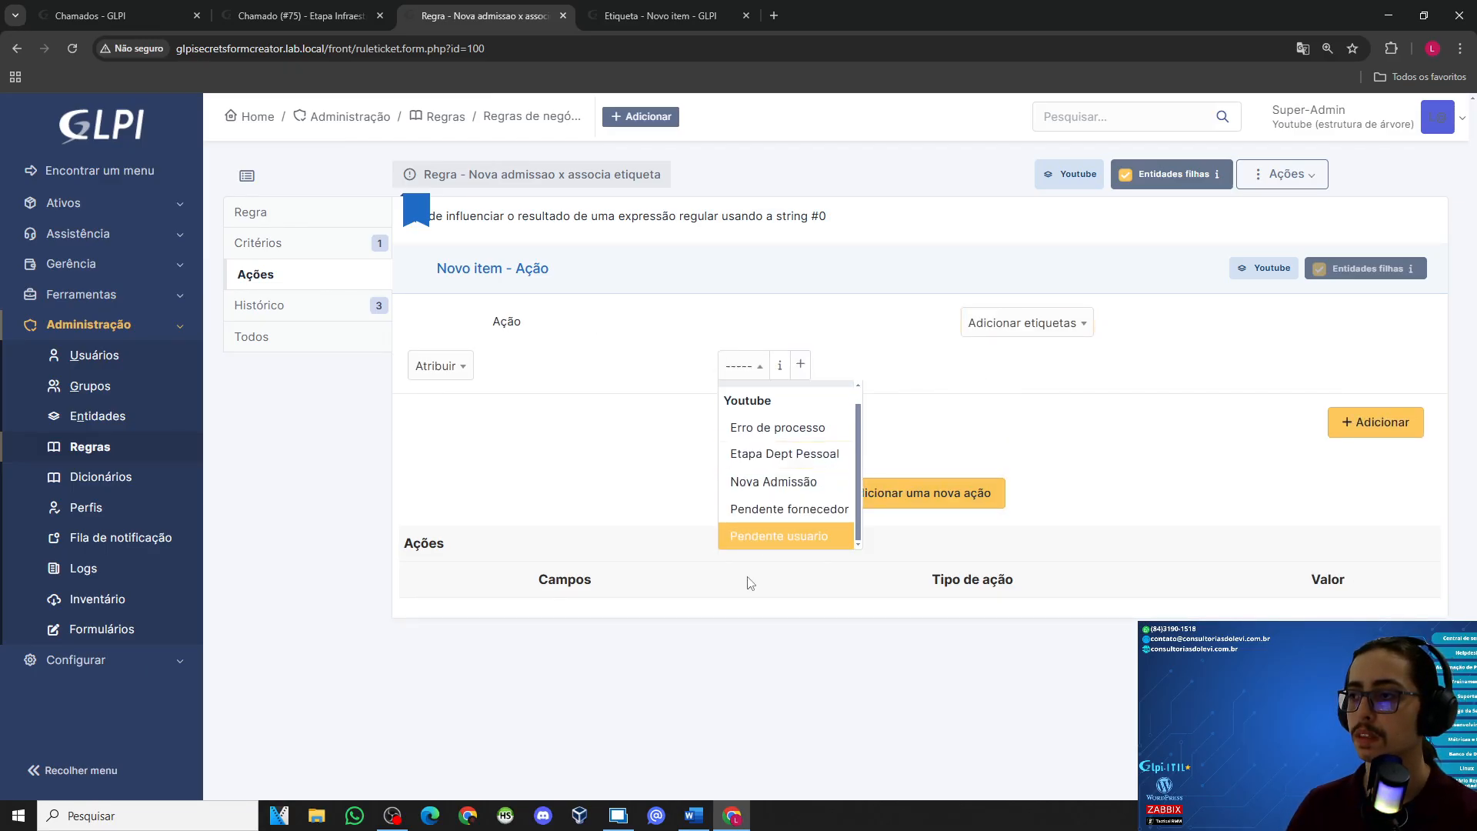
pyautogui.scroll(2, 777, 492)
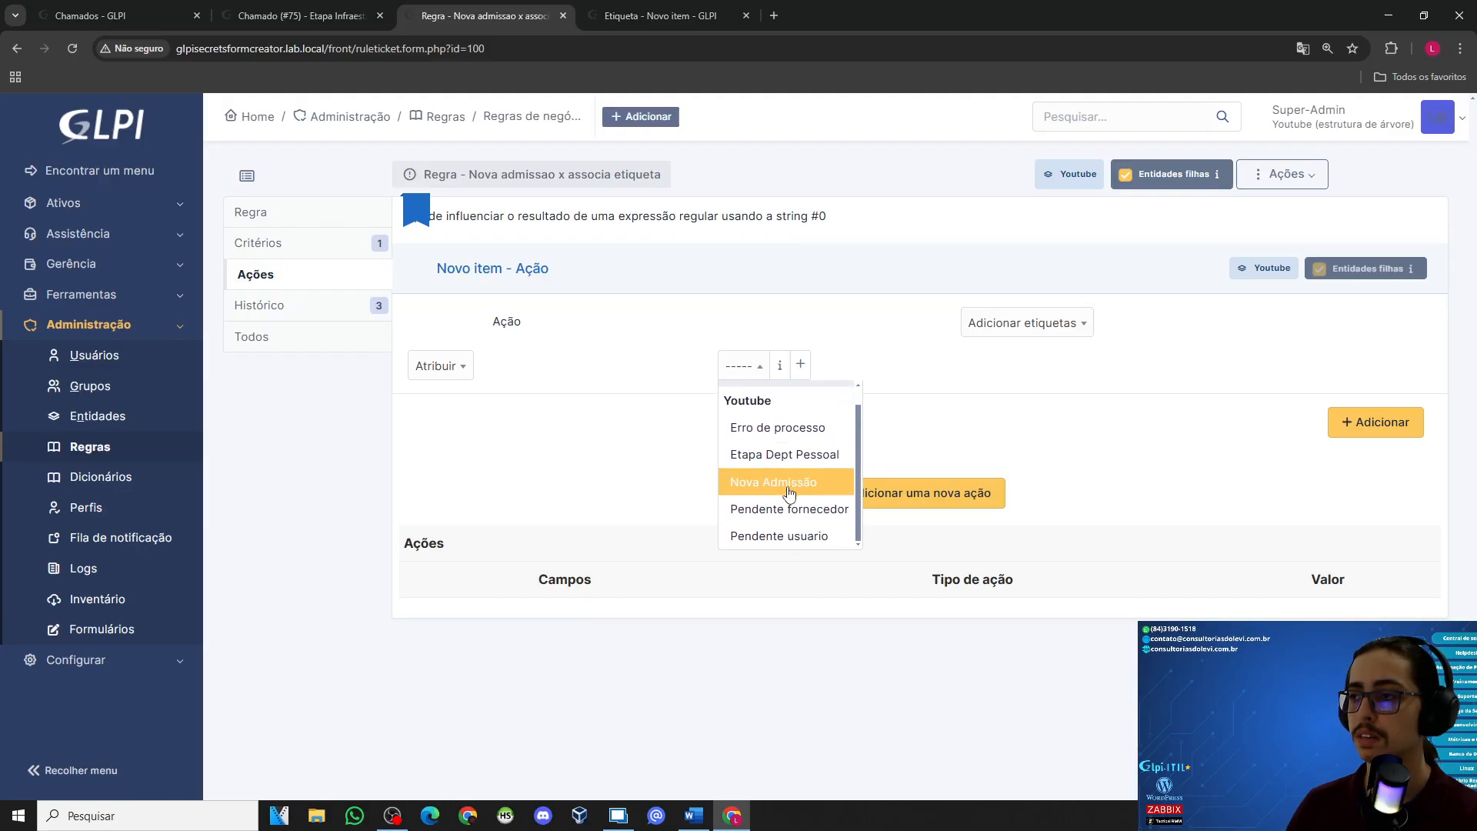
pyautogui.click(788, 484)
pyautogui.click(1376, 423)
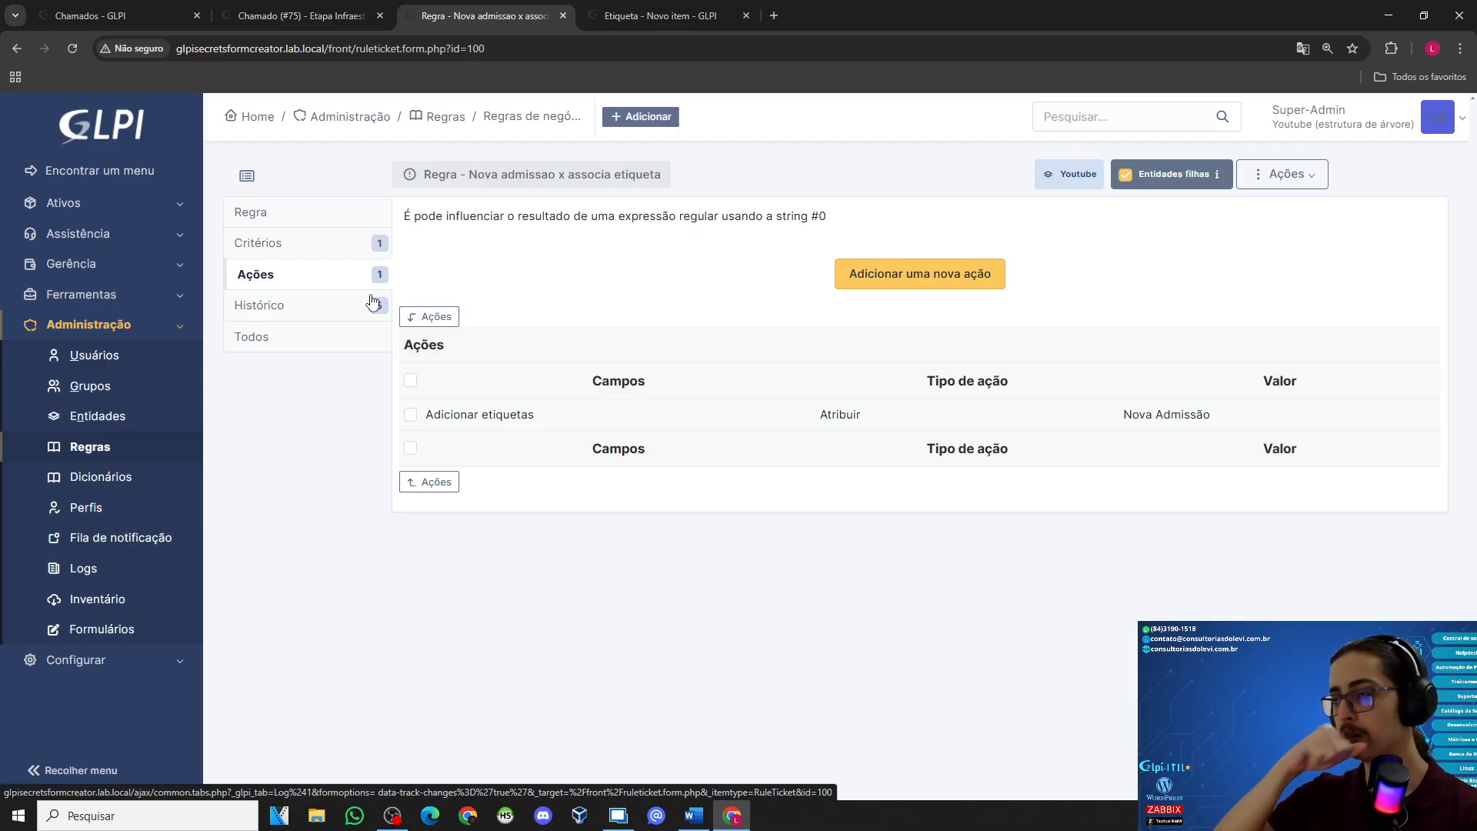
# Step: Leave the rule and open the list of forms under Administração
pyautogui.click(247, 175)
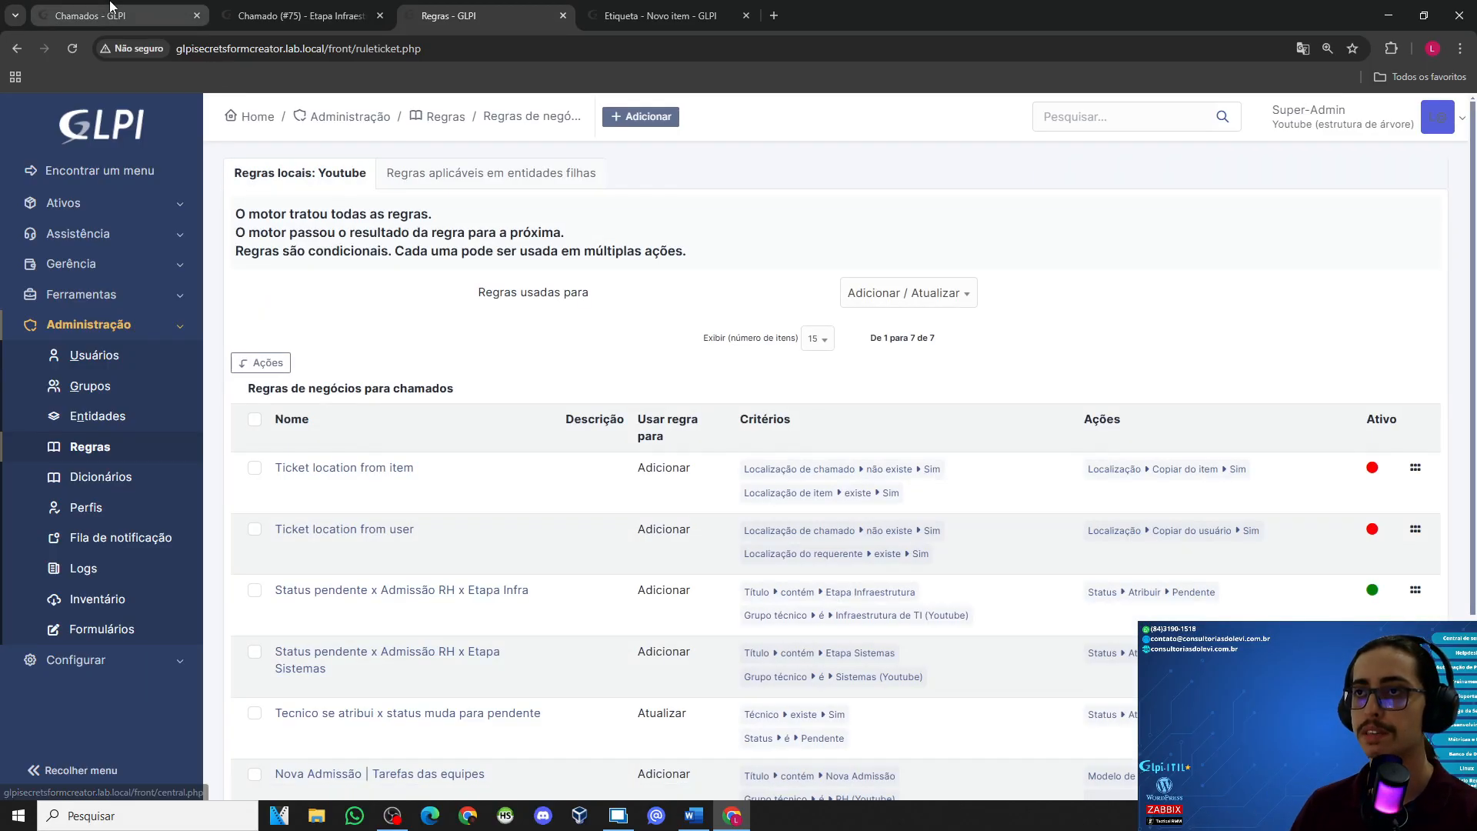
pyautogui.click(662, 10)
pyautogui.click(108, 11)
pyautogui.click(250, 14)
pyautogui.click(150, 16)
pyautogui.click(97, 236)
pyautogui.click(90, 325)
pyautogui.click(102, 629)
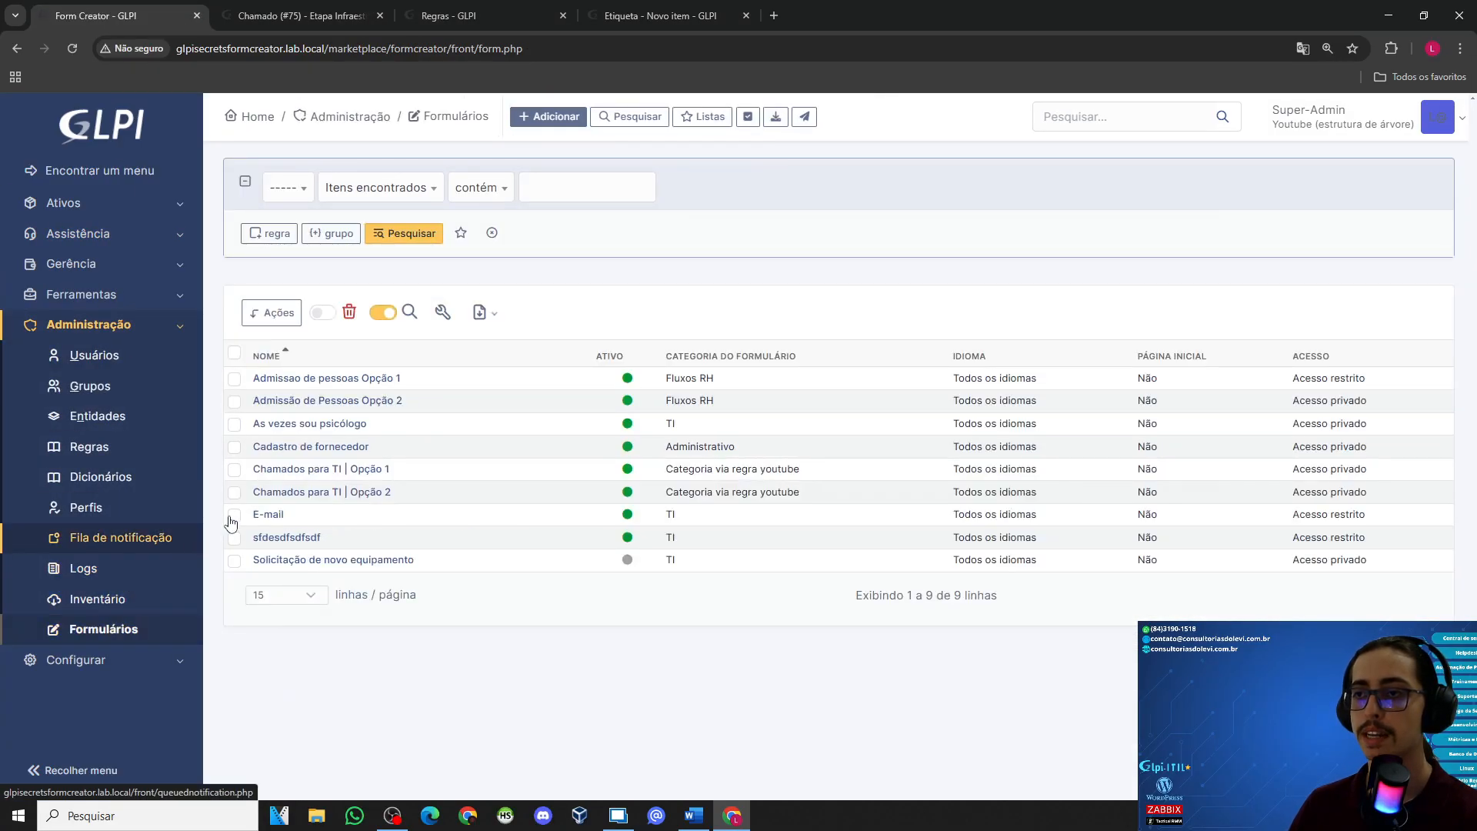
pyautogui.click(608, 362)
pyautogui.write('ertert')
pyautogui.click(621, 445)
pyautogui.write('erter')
pyautogui.write('56456')
pyautogui.click(636, 587)
pyautogui.write('sdg')
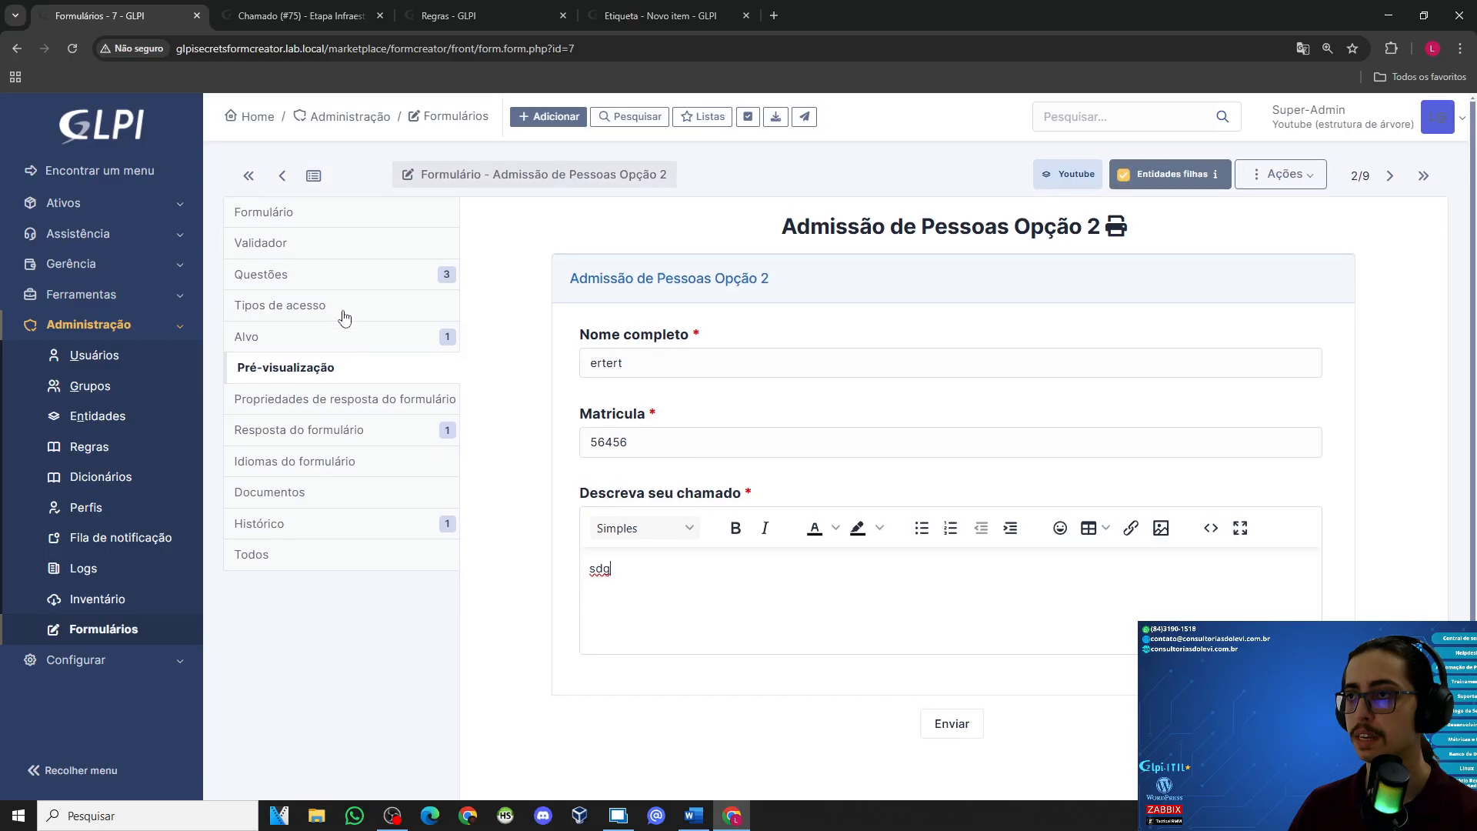
pyautogui.click(313, 175)
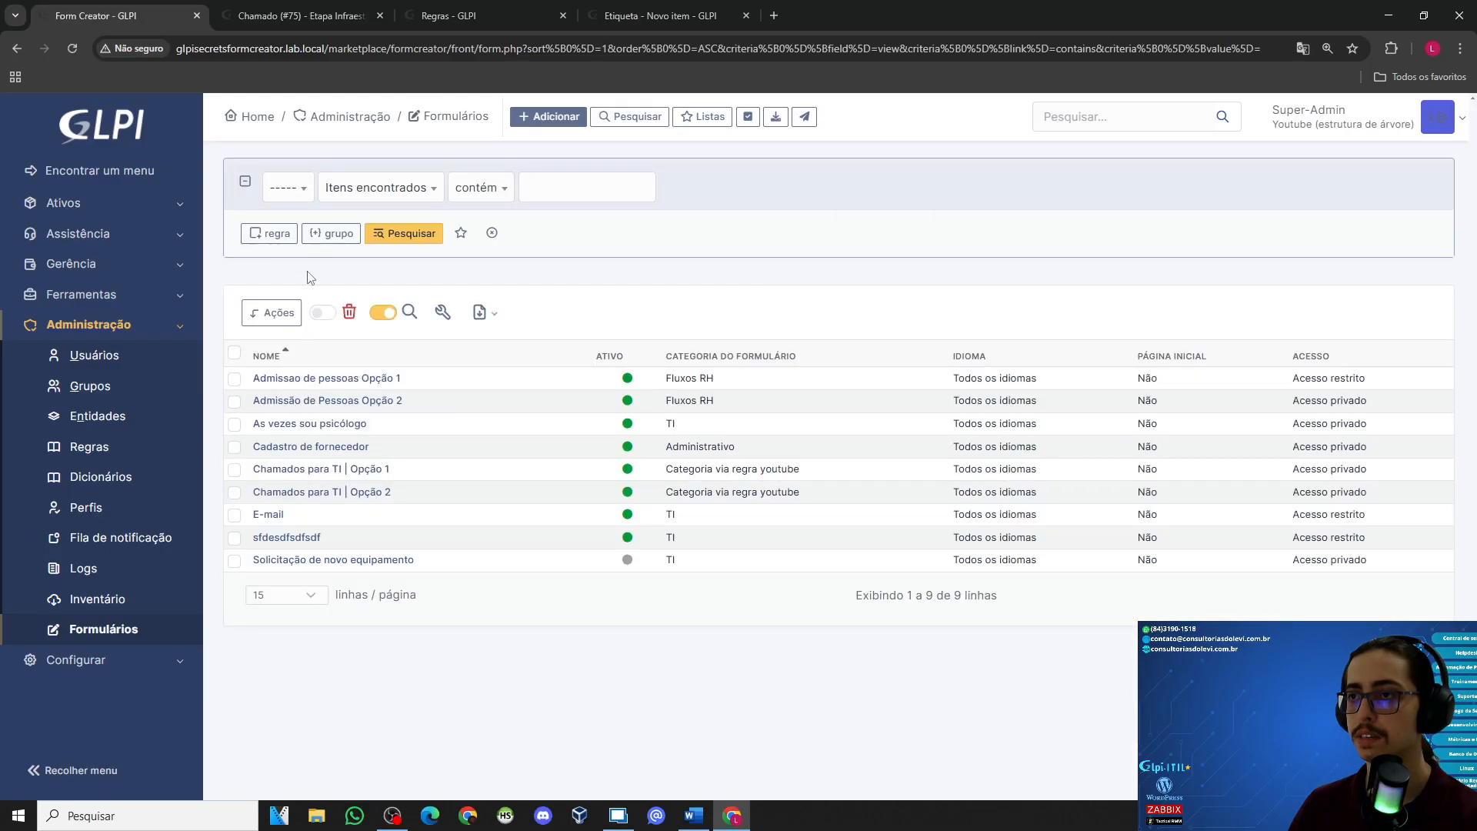
# Step: Open the form Admissao de pessoas Opção 1 and fill in the full name as "dfgdfgdfg", an employee number and an admission date
pyautogui.click(347, 381)
pyautogui.click(622, 356)
pyautogui.write('dfgdfgdfg')
pyautogui.click(630, 444)
pyautogui.write('53454354')
pyautogui.click(1163, 439)
pyautogui.click(1238, 588)
# Step: Select a required access for Etapa Infraestrutura and answer Não to needing access to any system
pyautogui.scroll(-3, 616, 423)
pyautogui.click(598, 358)
pyautogui.click(623, 448)
pyautogui.scroll(-3, 593, 459)
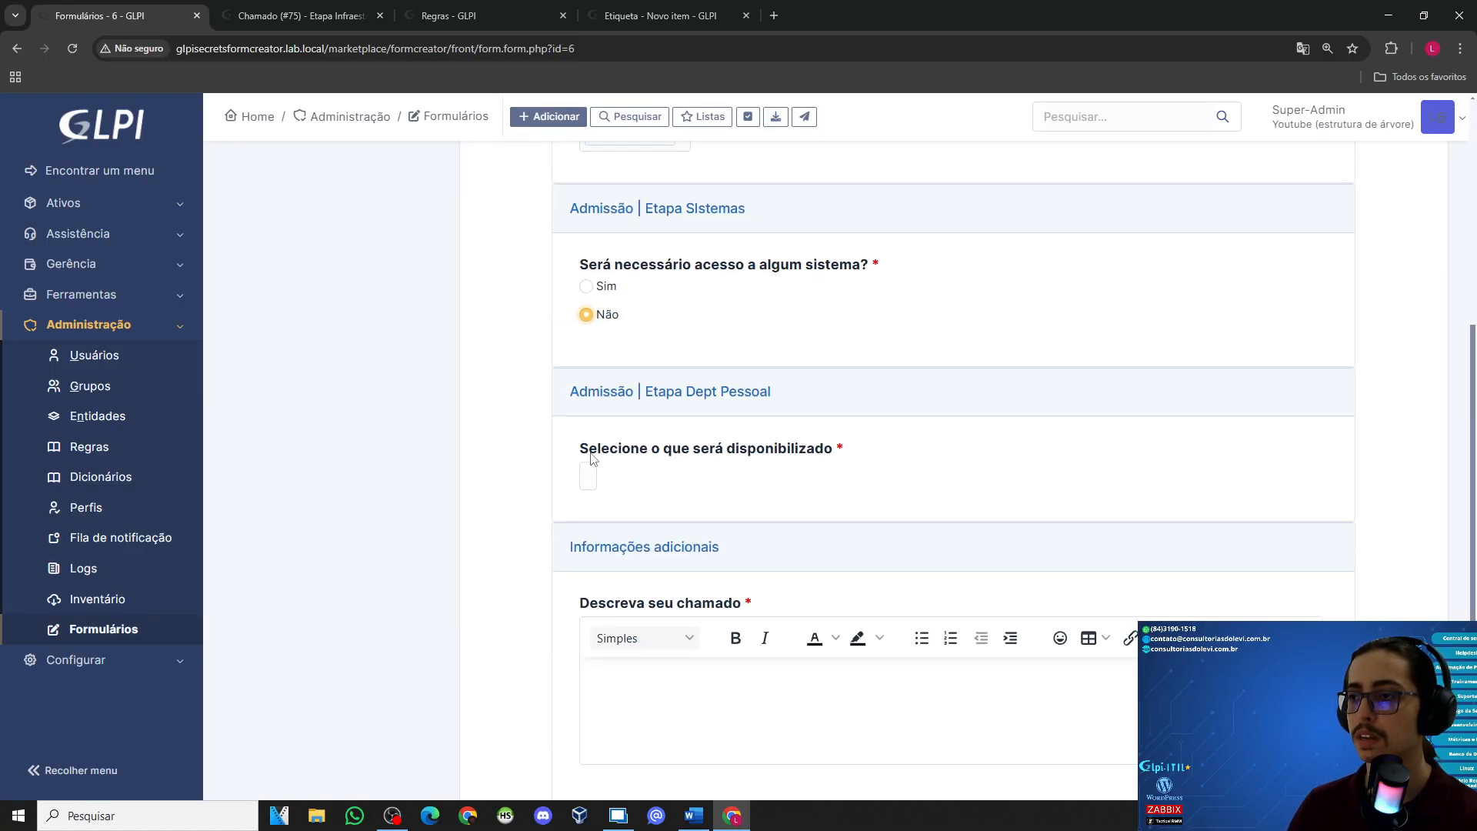
# Step: Choose Gympass as the item provided by Dept Pessoal, describe the ticket as "fdgdfg", and submit the form
pyautogui.click(597, 479)
pyautogui.click(679, 584)
pyautogui.scroll(-3, 680, 589)
pyautogui.click(686, 494)
pyautogui.write('fdg')
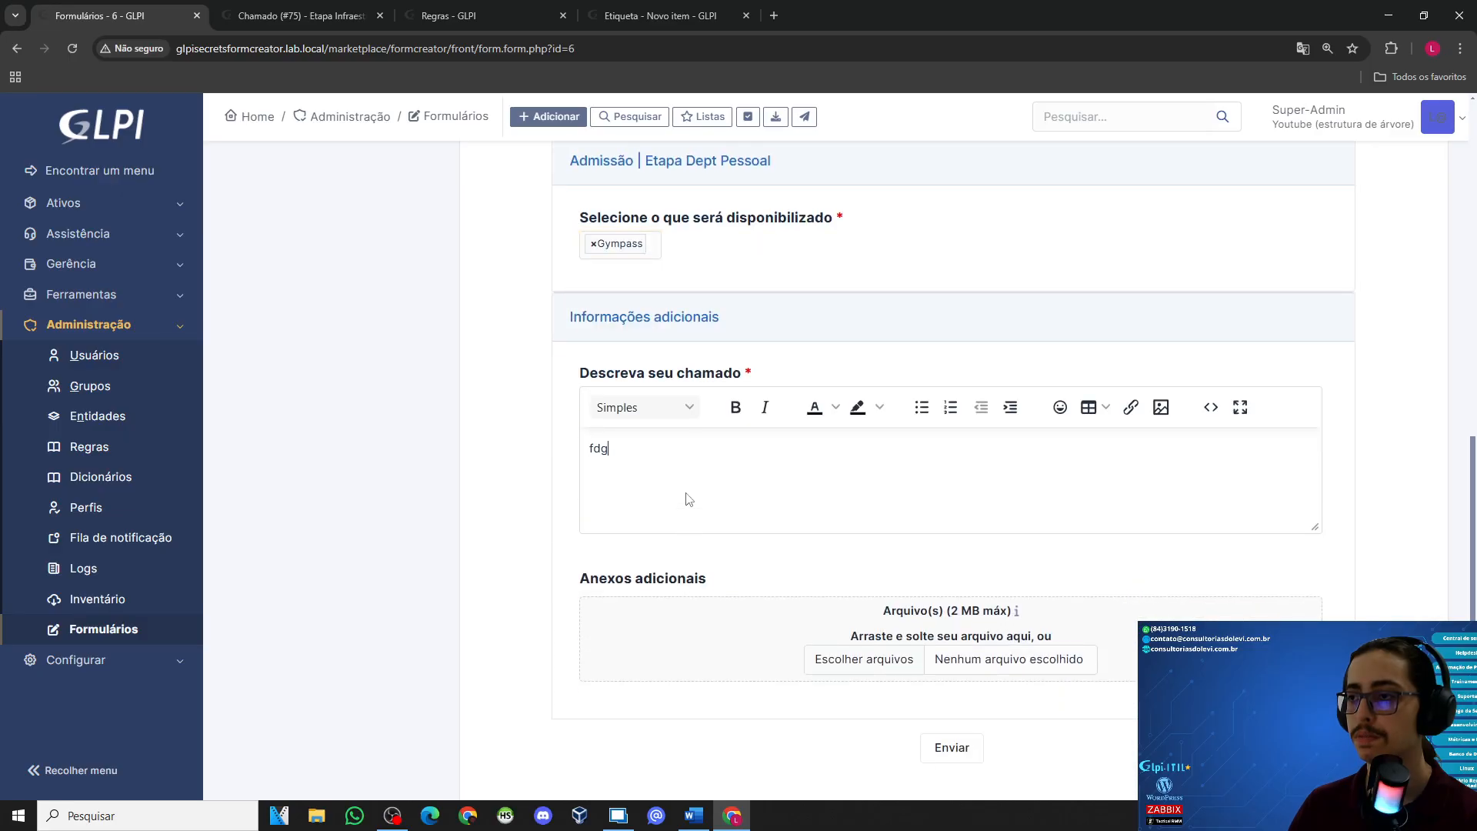
pyautogui.write('dfg')
pyautogui.scroll(-1, 862, 654)
pyautogui.click(927, 721)
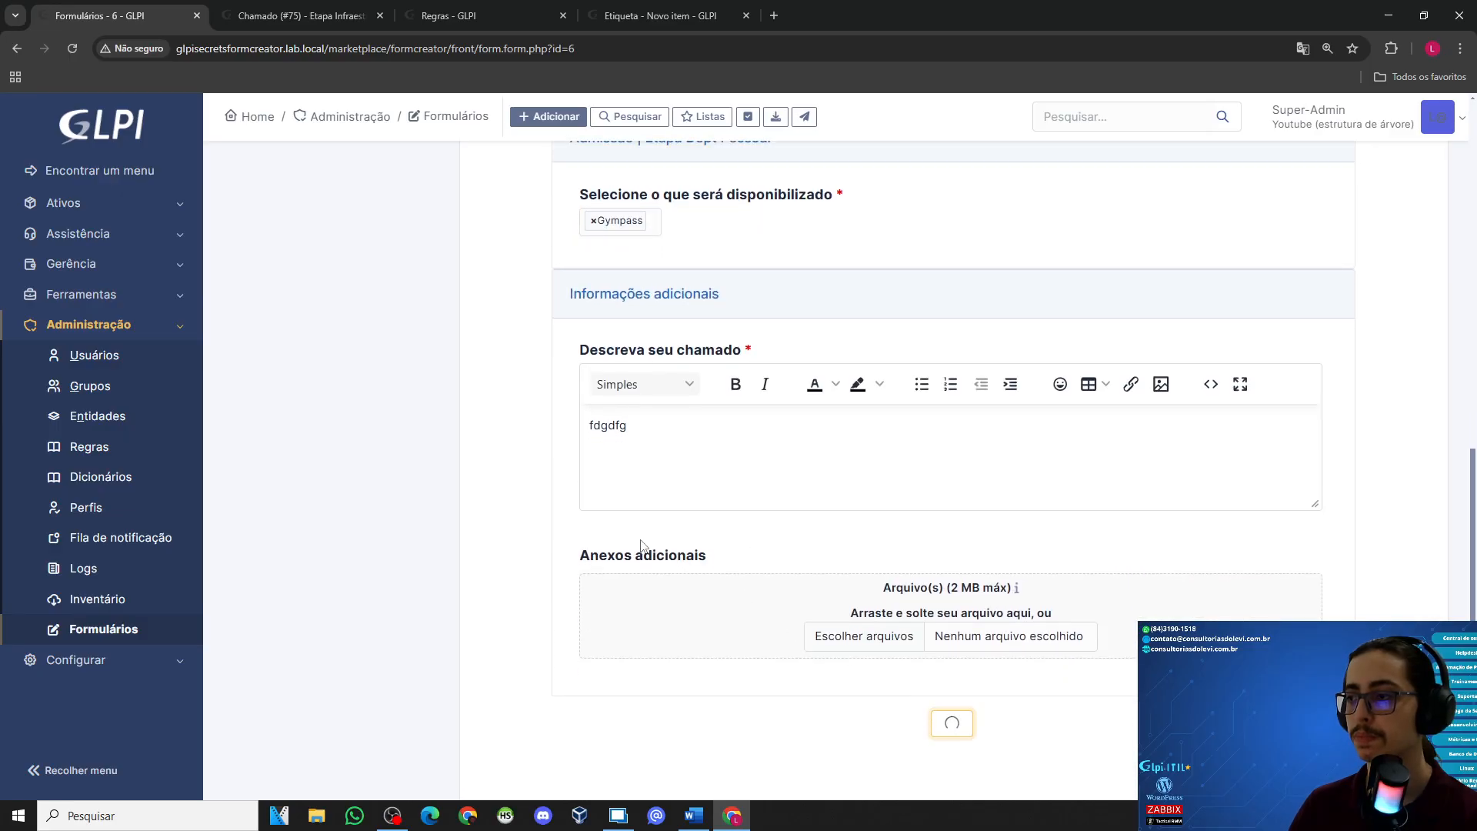
# Step: Open the ticket list and check which tags the newly created tickets received
pyautogui.click(113, 240)
pyautogui.click(115, 295)
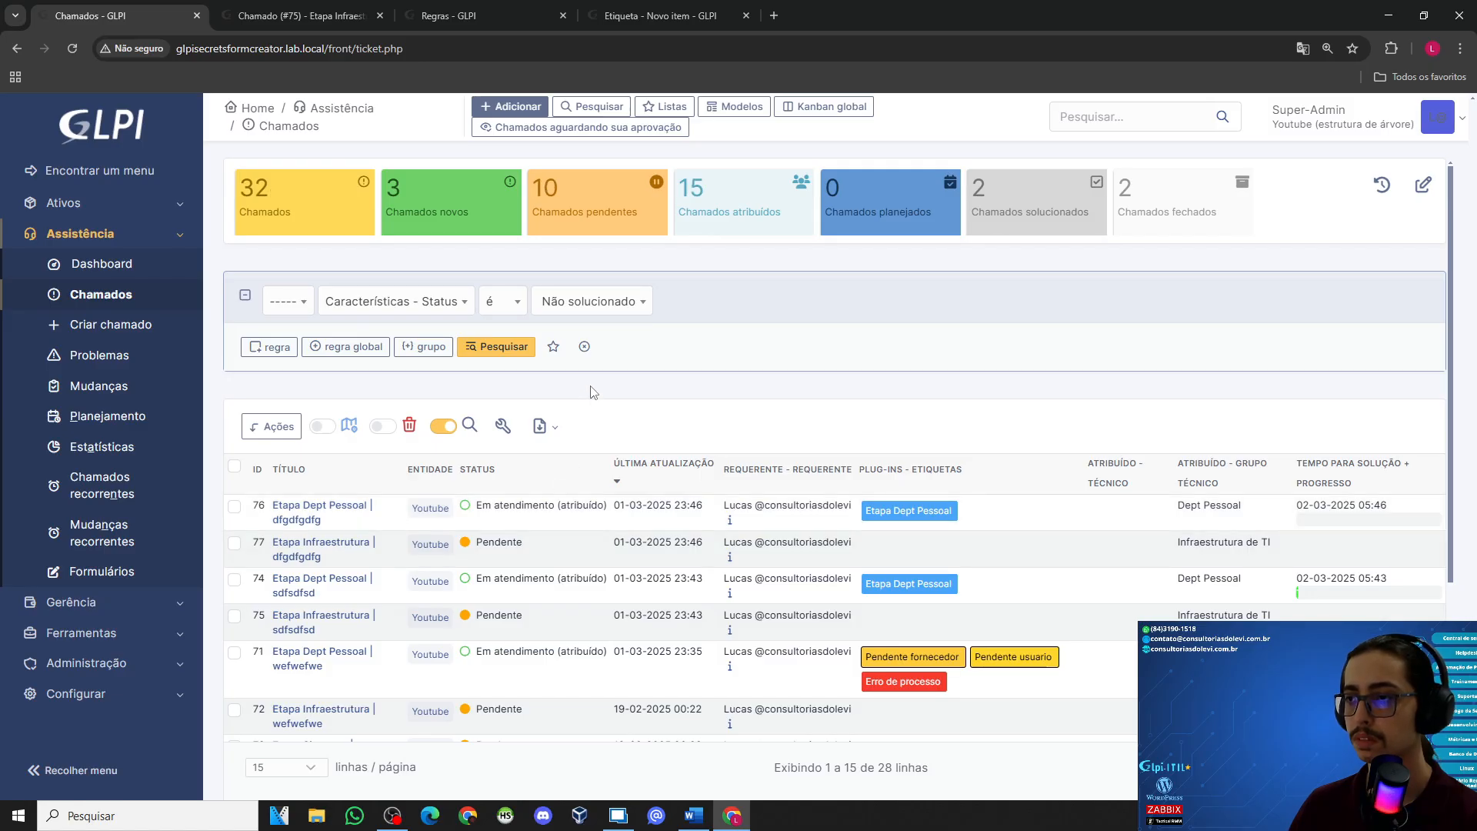
# Step: Sort the ticket list by ID in descending order so the most recently created tickets come first
pyautogui.scroll(-2, 615, 383)
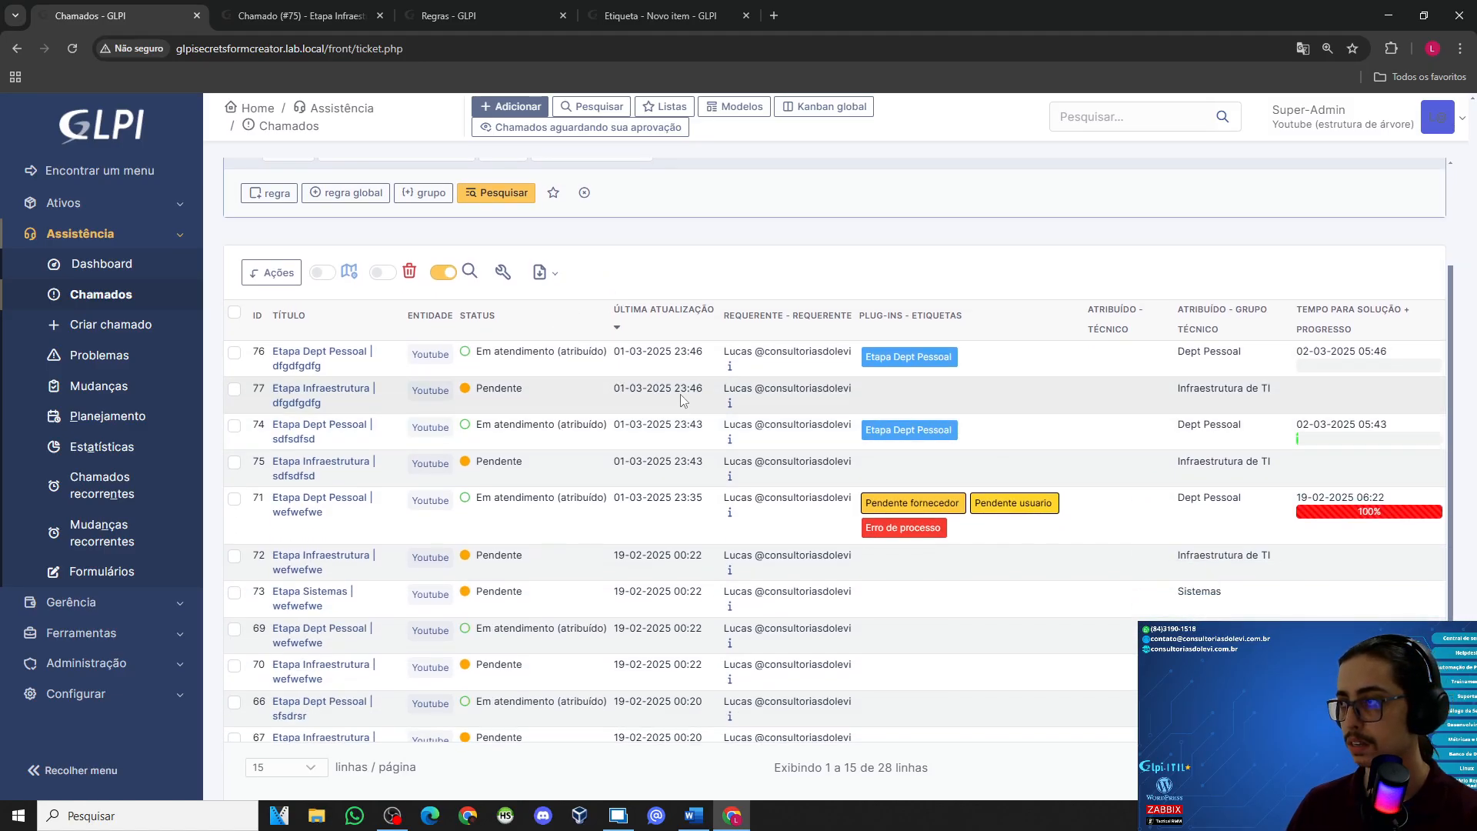
pyautogui.scroll(1, 685, 404)
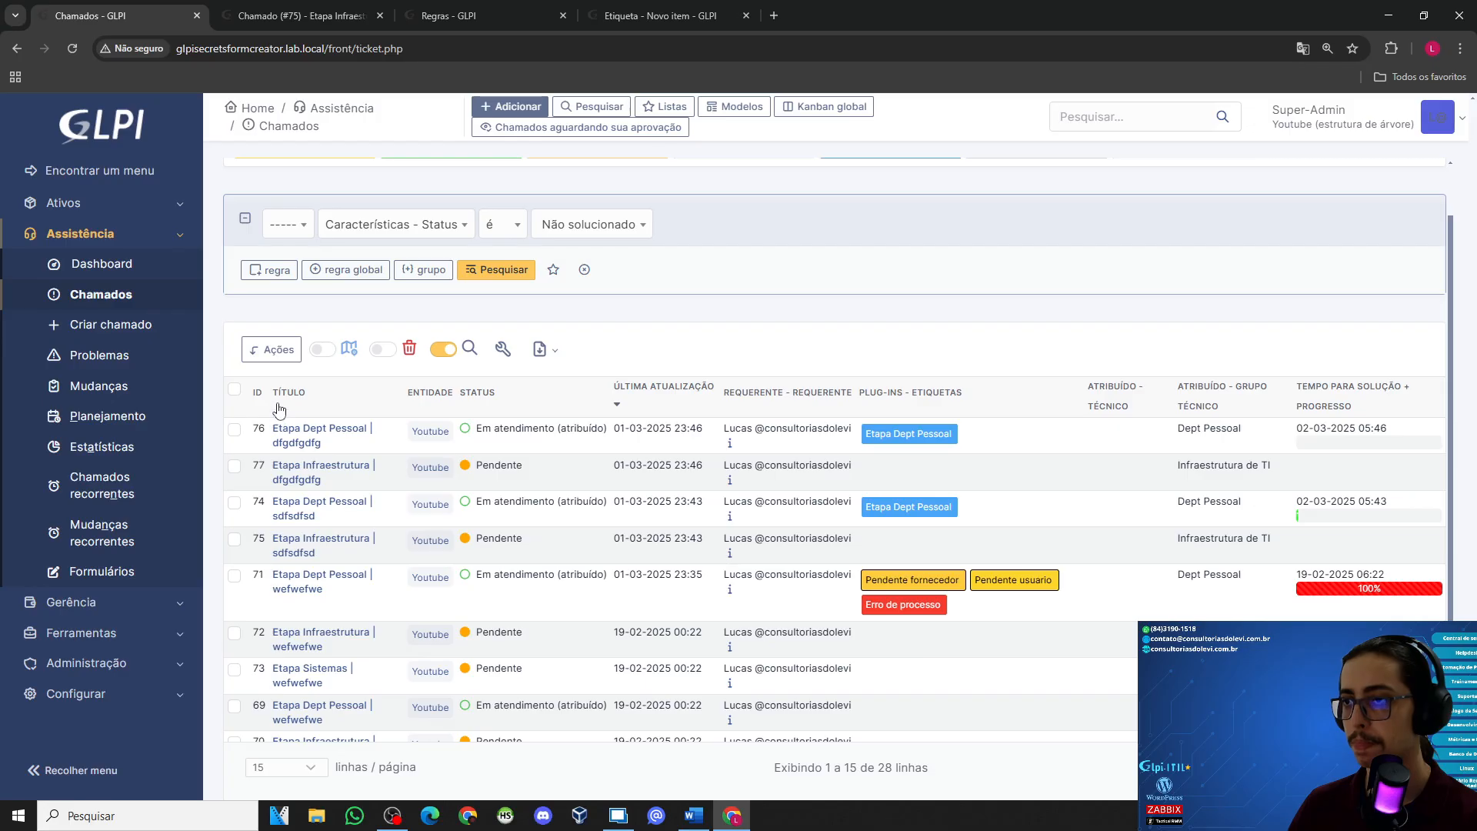
pyautogui.click(257, 394)
pyautogui.click(258, 394)
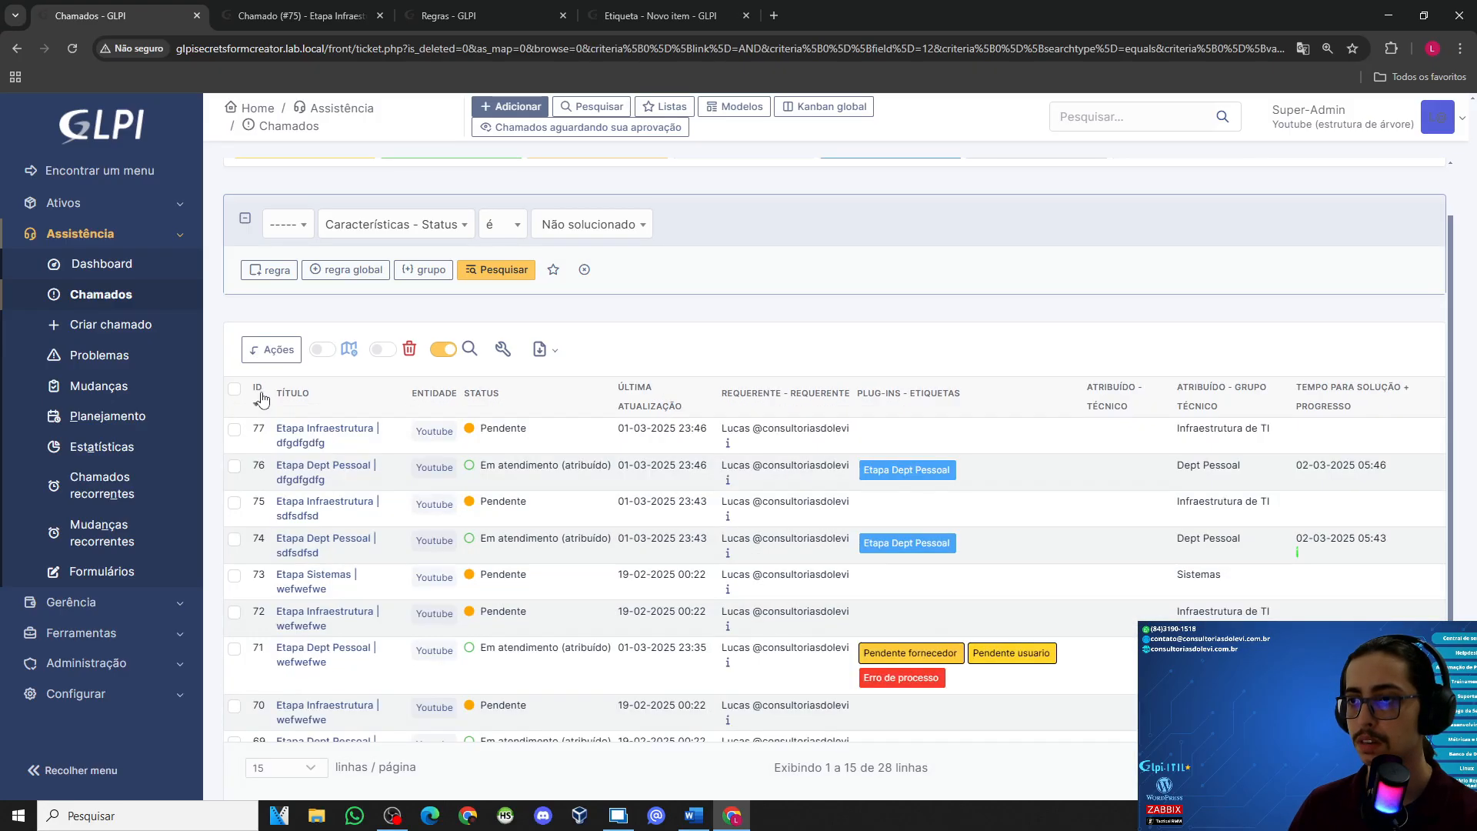
pyautogui.scroll(1, 308, 431)
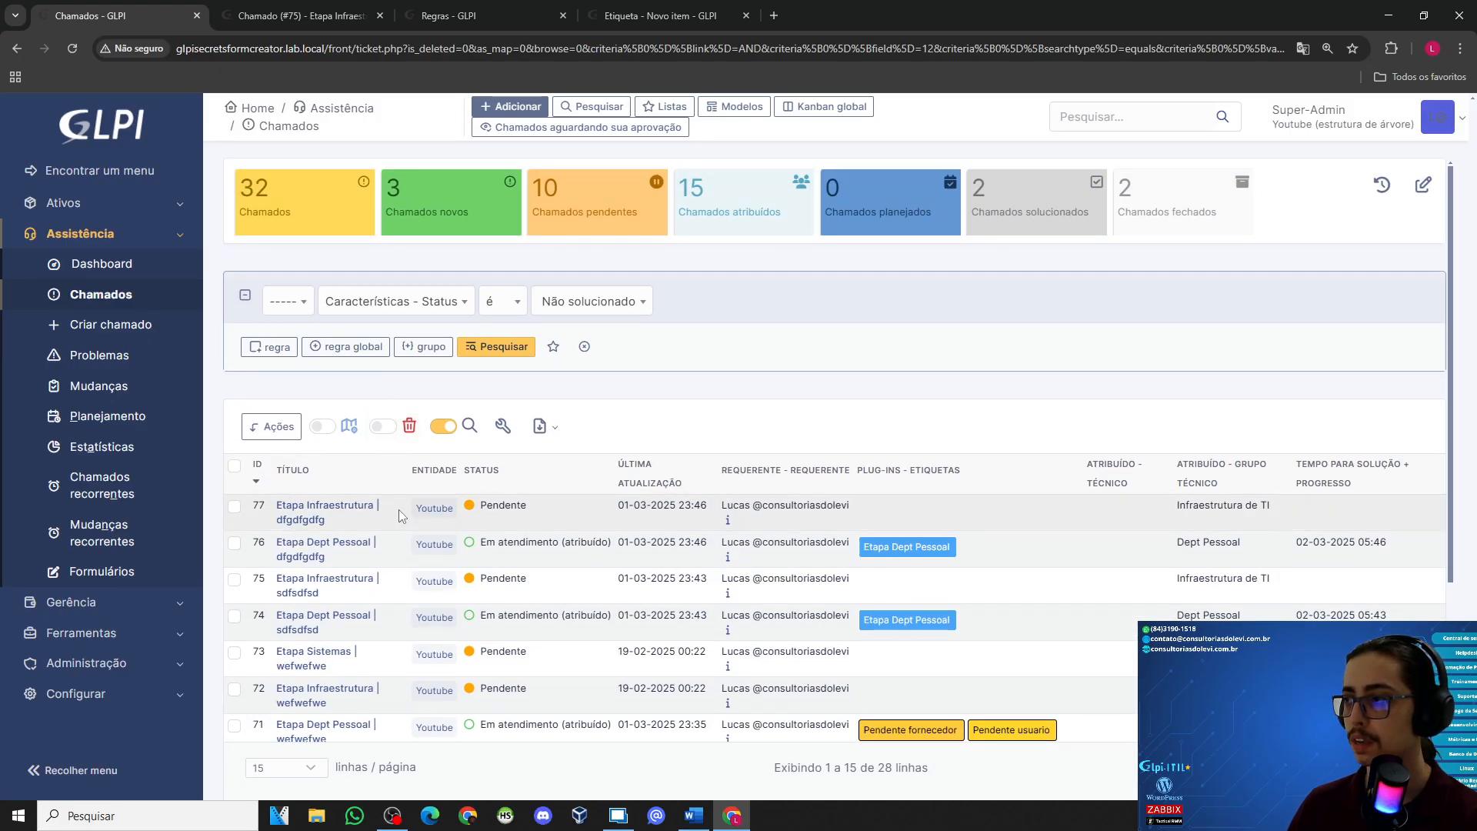
# Step: Open the newest Etapa Infraestrutura ticket, expand its description, and check its tags, category and assigned group
pyautogui.click(295, 511)
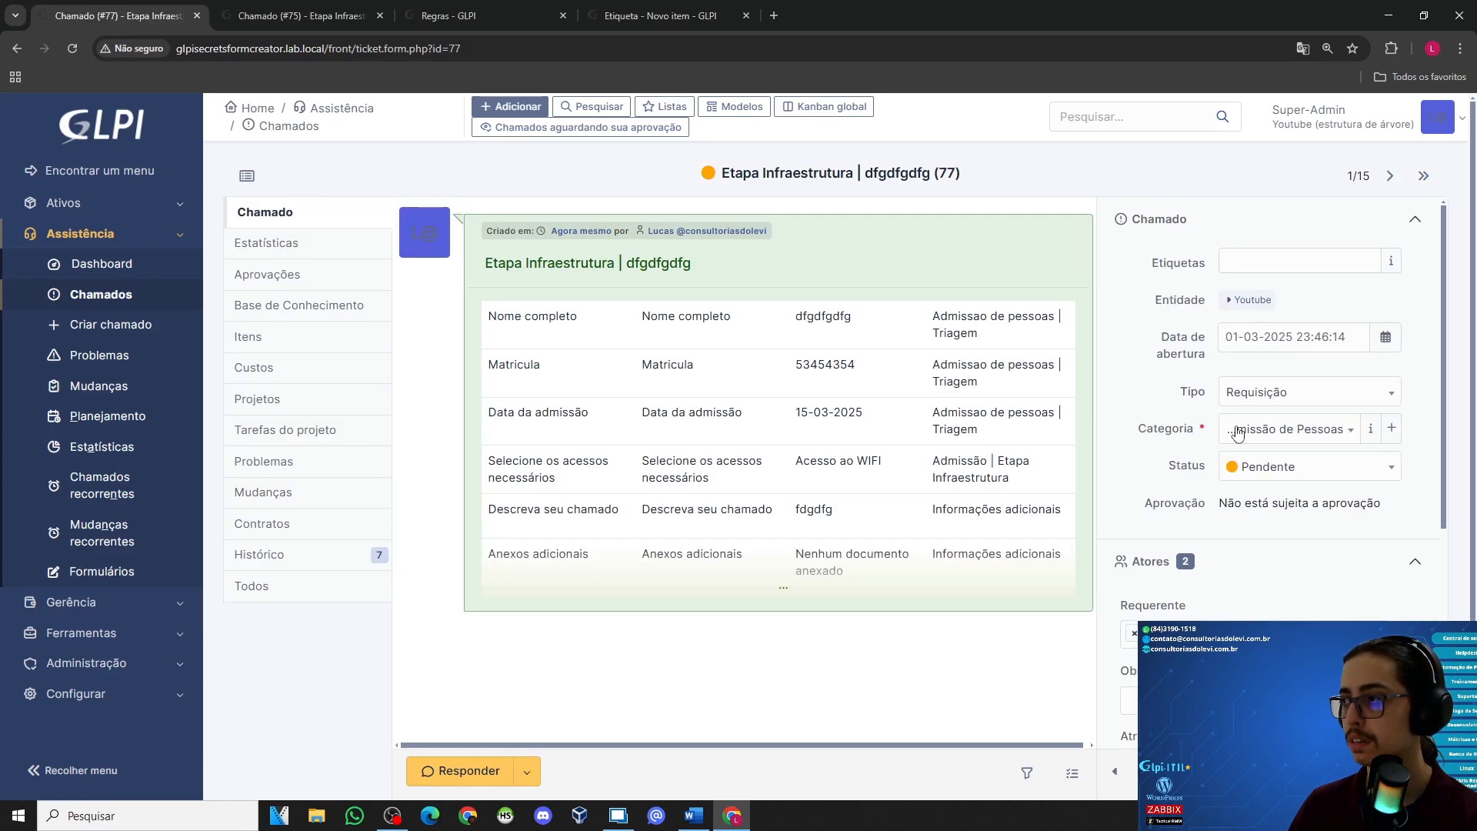
pyautogui.click(782, 588)
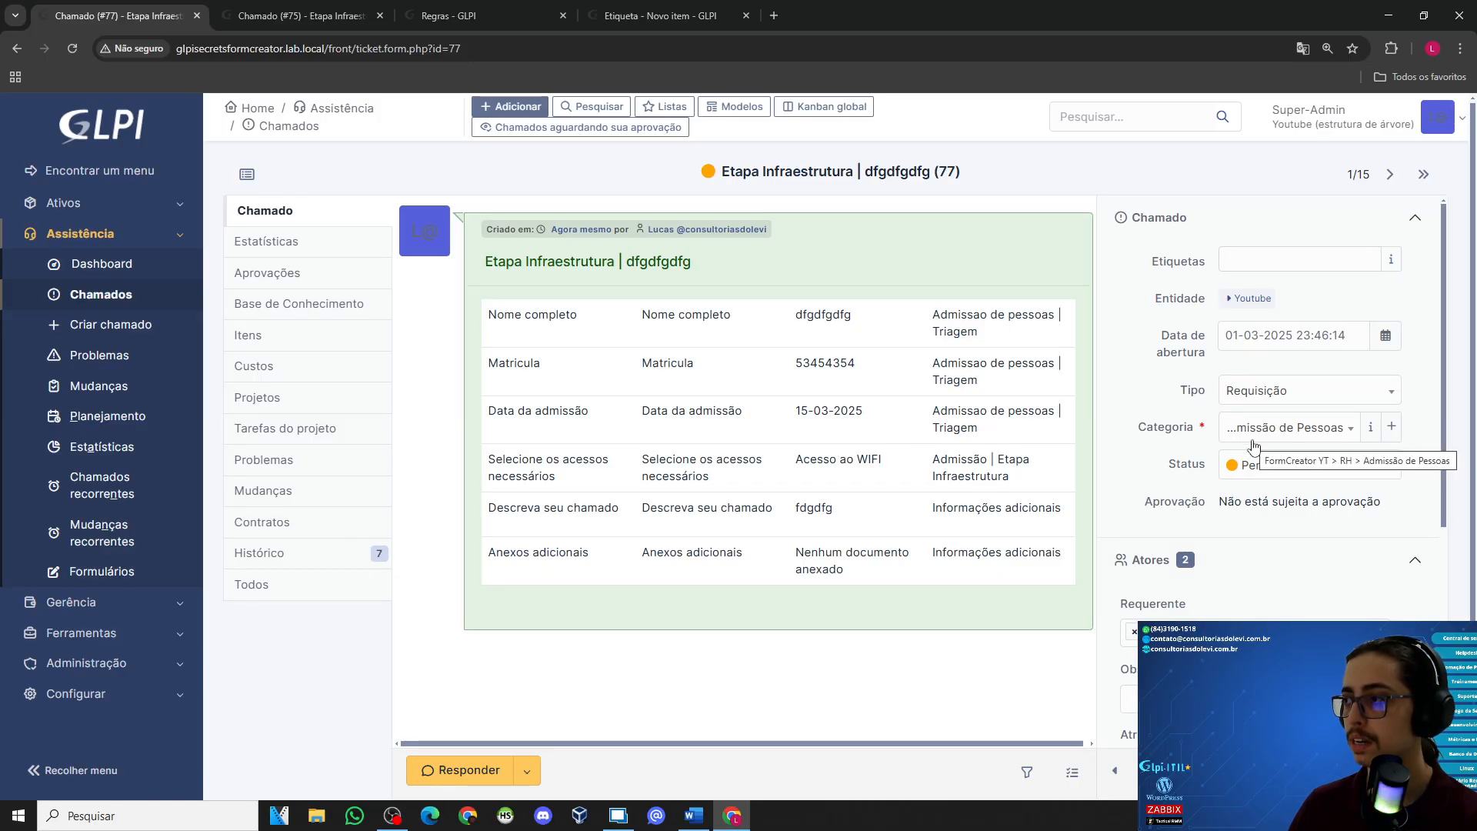
pyautogui.scroll(-4, 1254, 446)
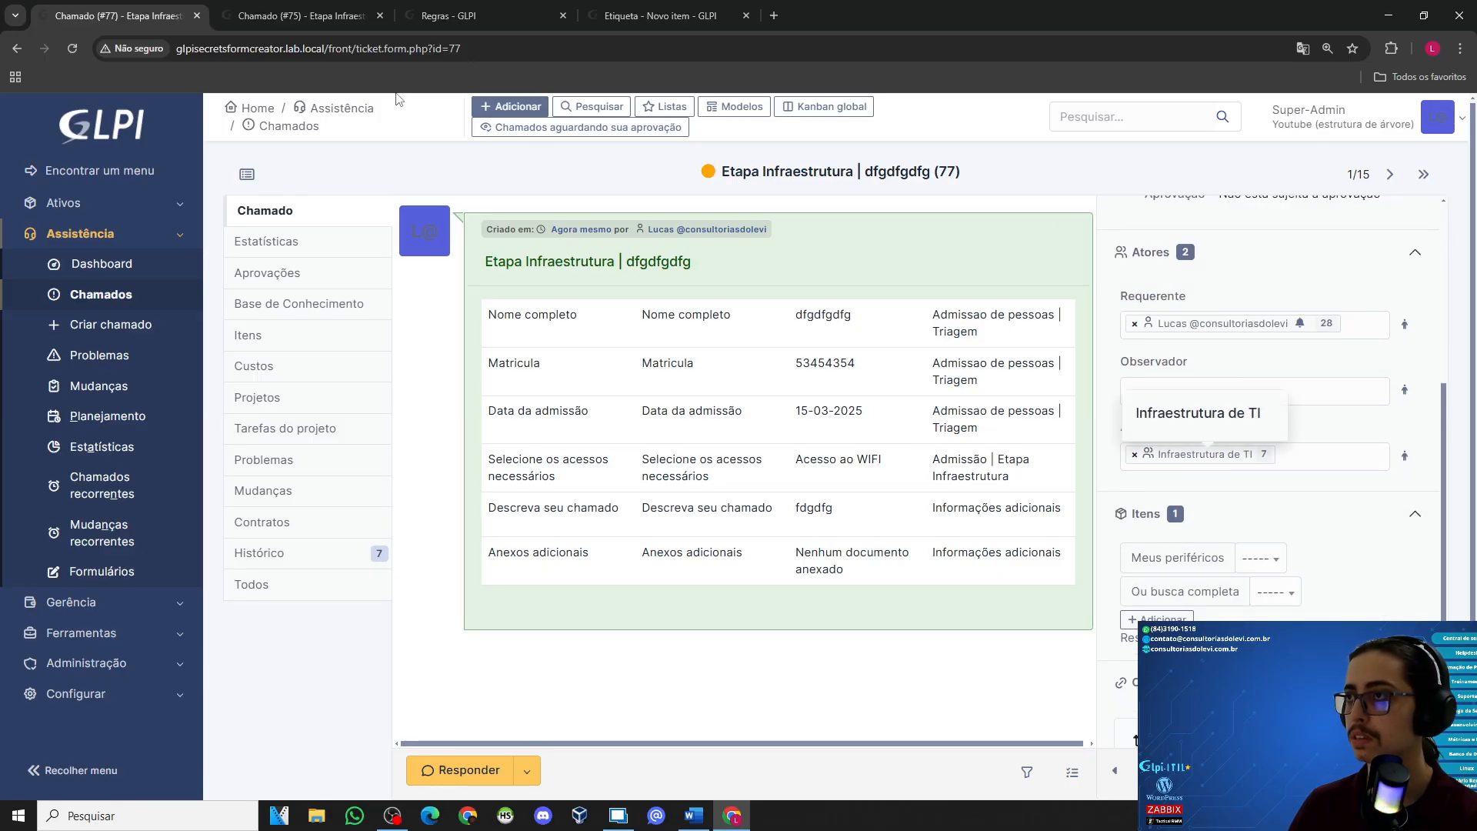
# Step: Open the business rule Nova admissao x associa etiqueta and review its criteria and actions
pyautogui.click(442, 10)
pyautogui.scroll(-3, 375, 495)
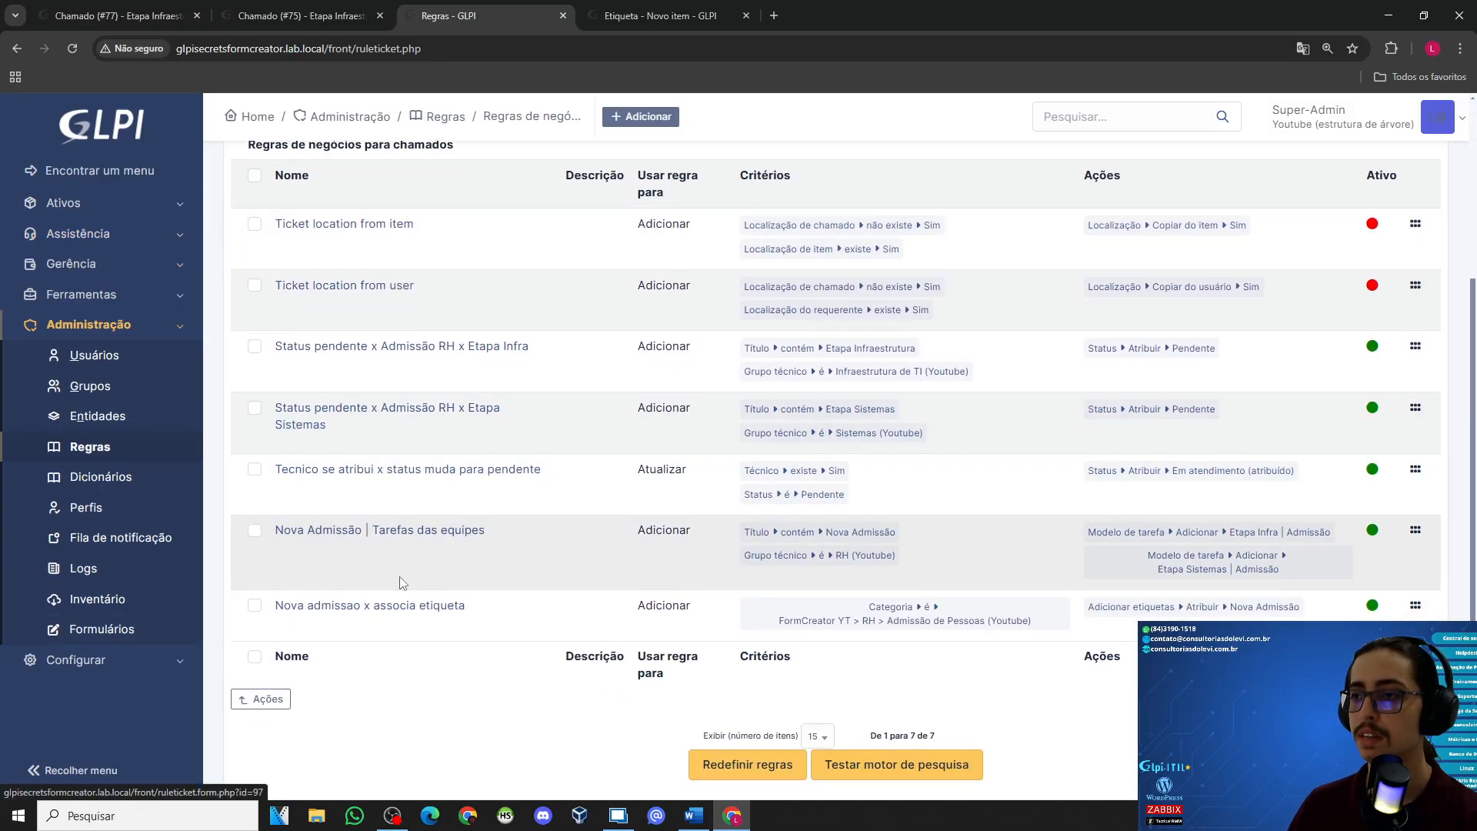
pyautogui.click(419, 606)
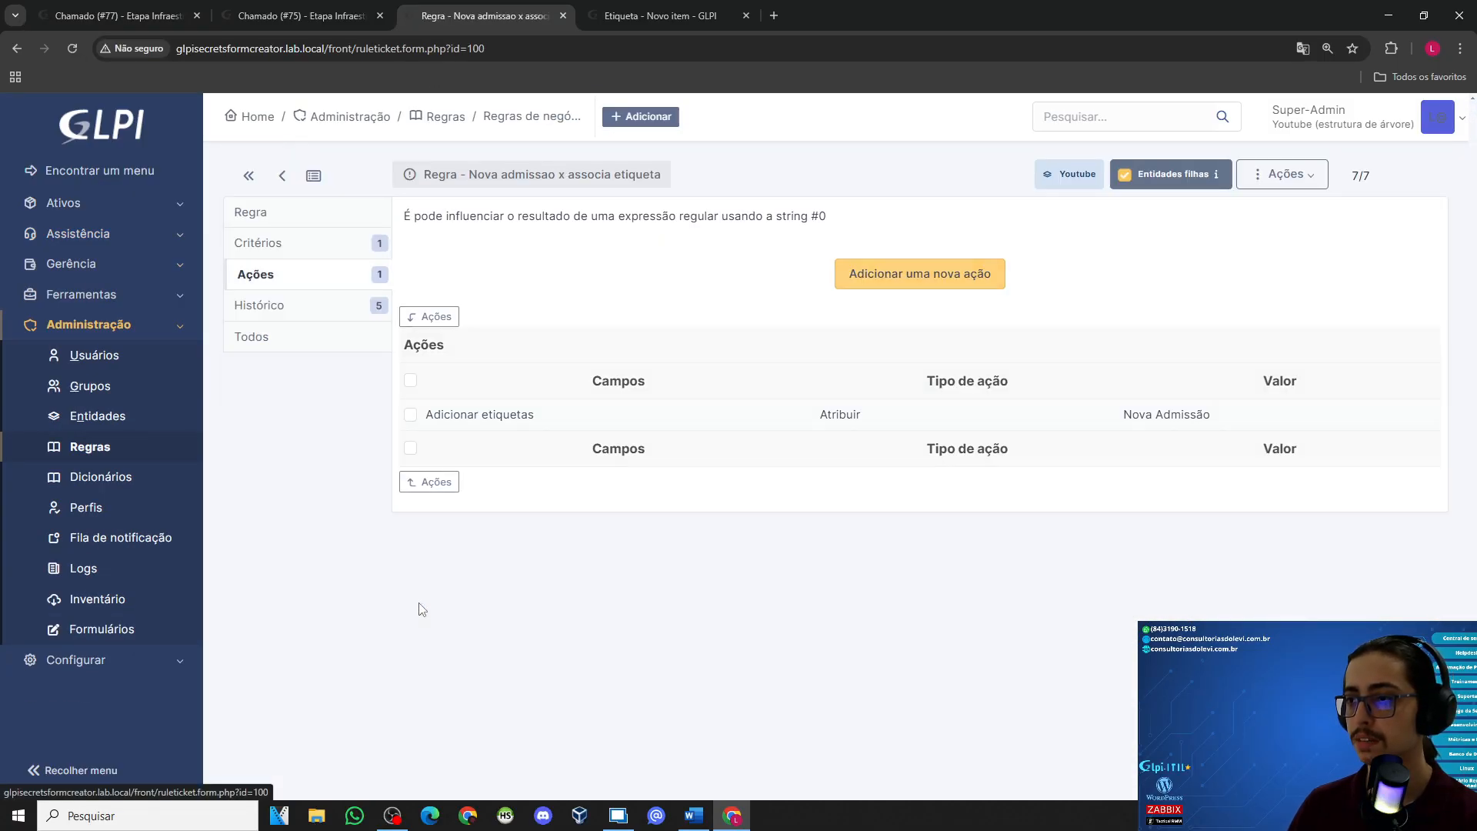
pyautogui.click(275, 241)
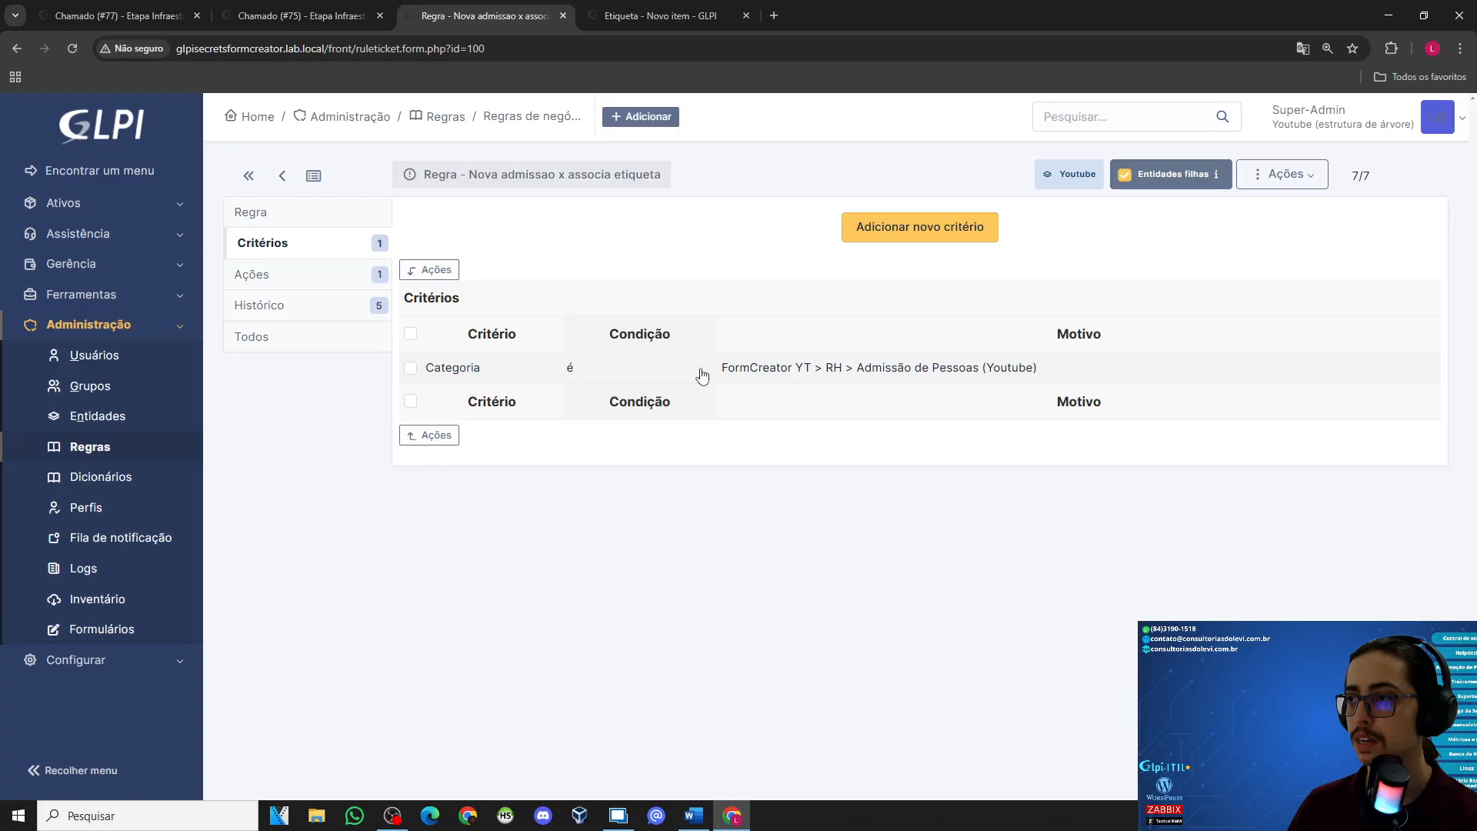
pyautogui.click(224, 276)
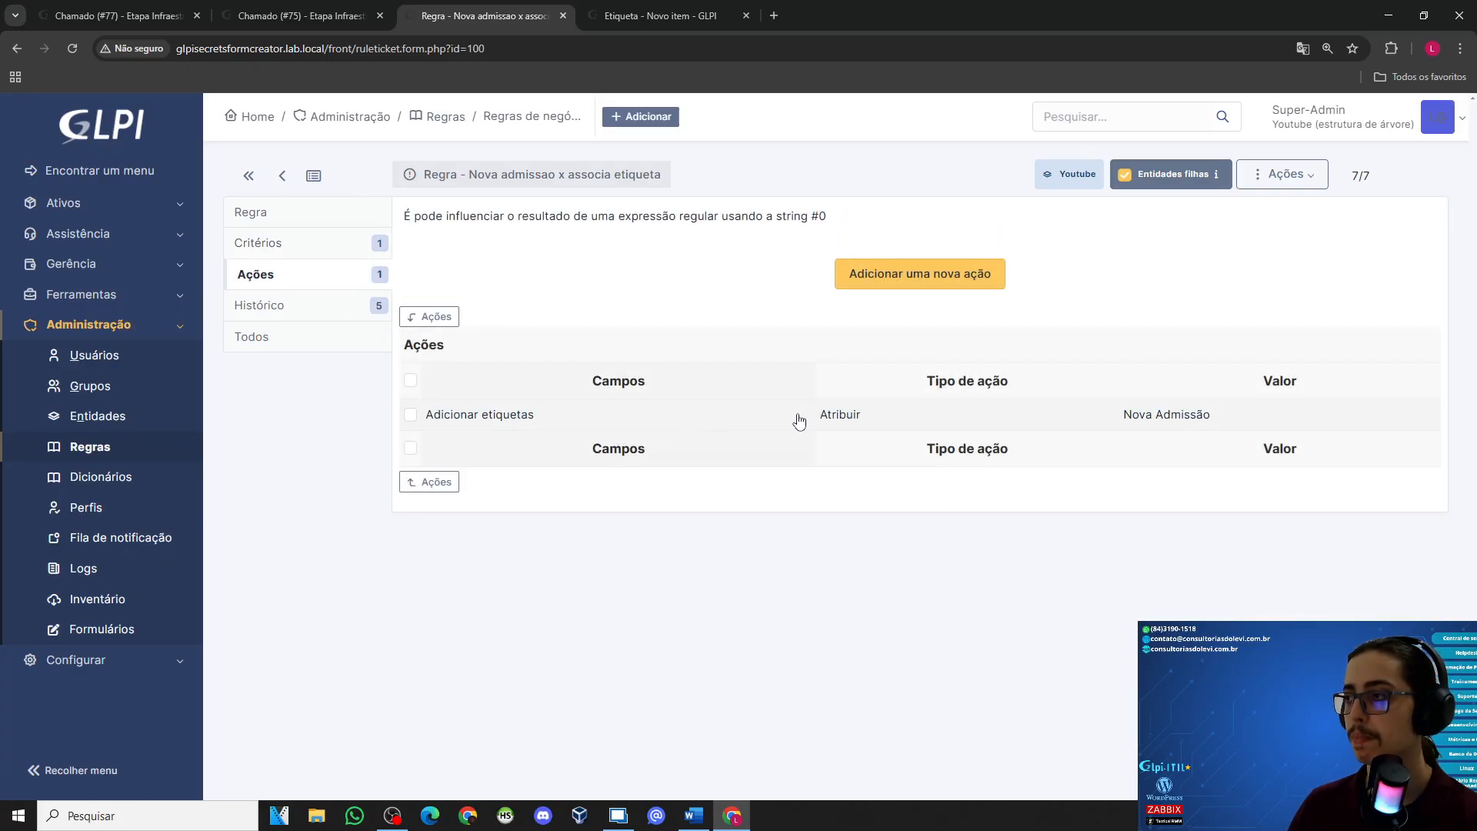
pyautogui.click(285, 210)
# Step: Return to the ticket business rules list and set it to display 20 items
pyautogui.click(313, 176)
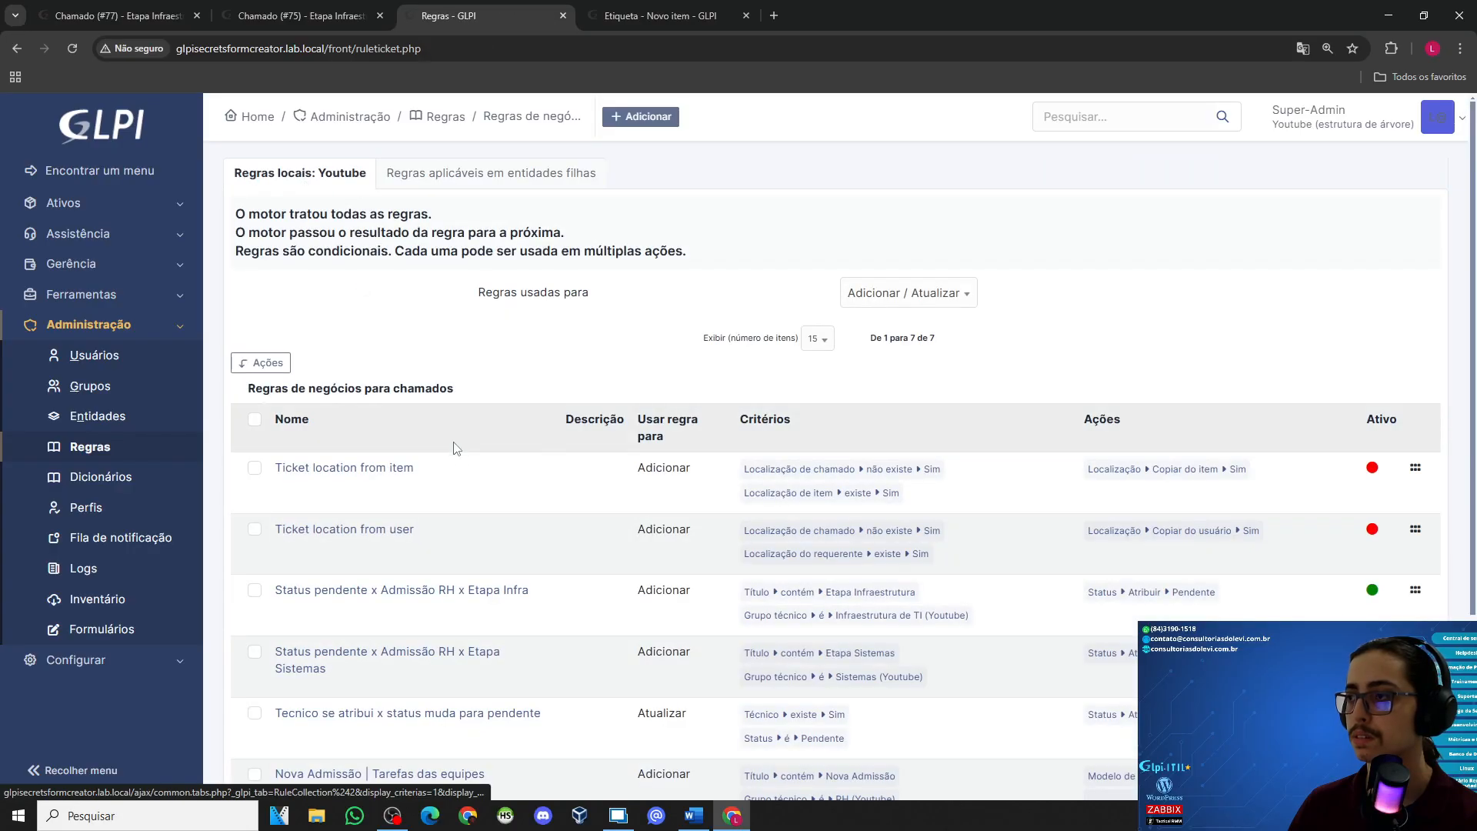
pyautogui.scroll(-3, 464, 459)
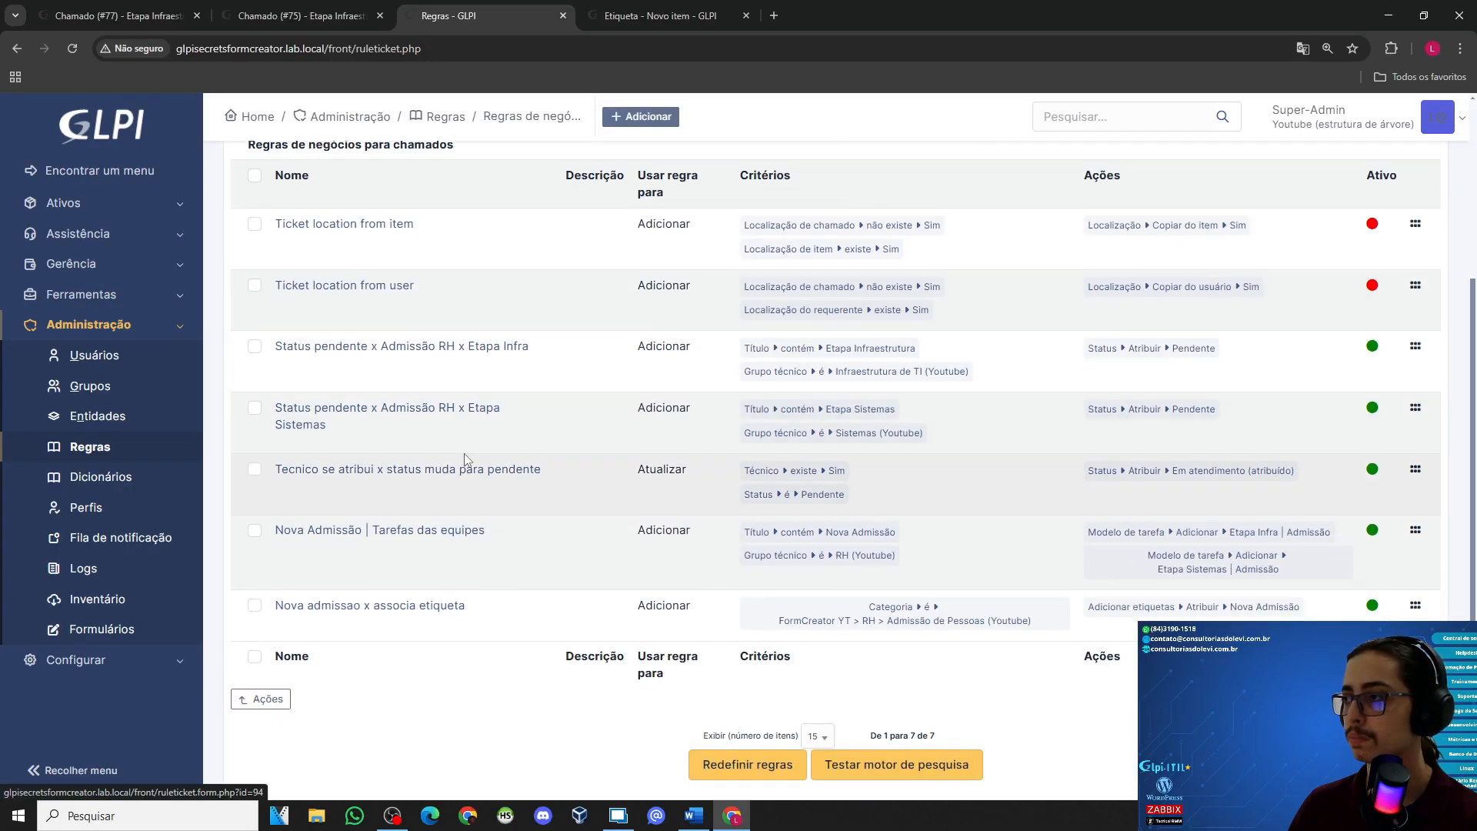
pyautogui.click(821, 733)
pyautogui.click(842, 660)
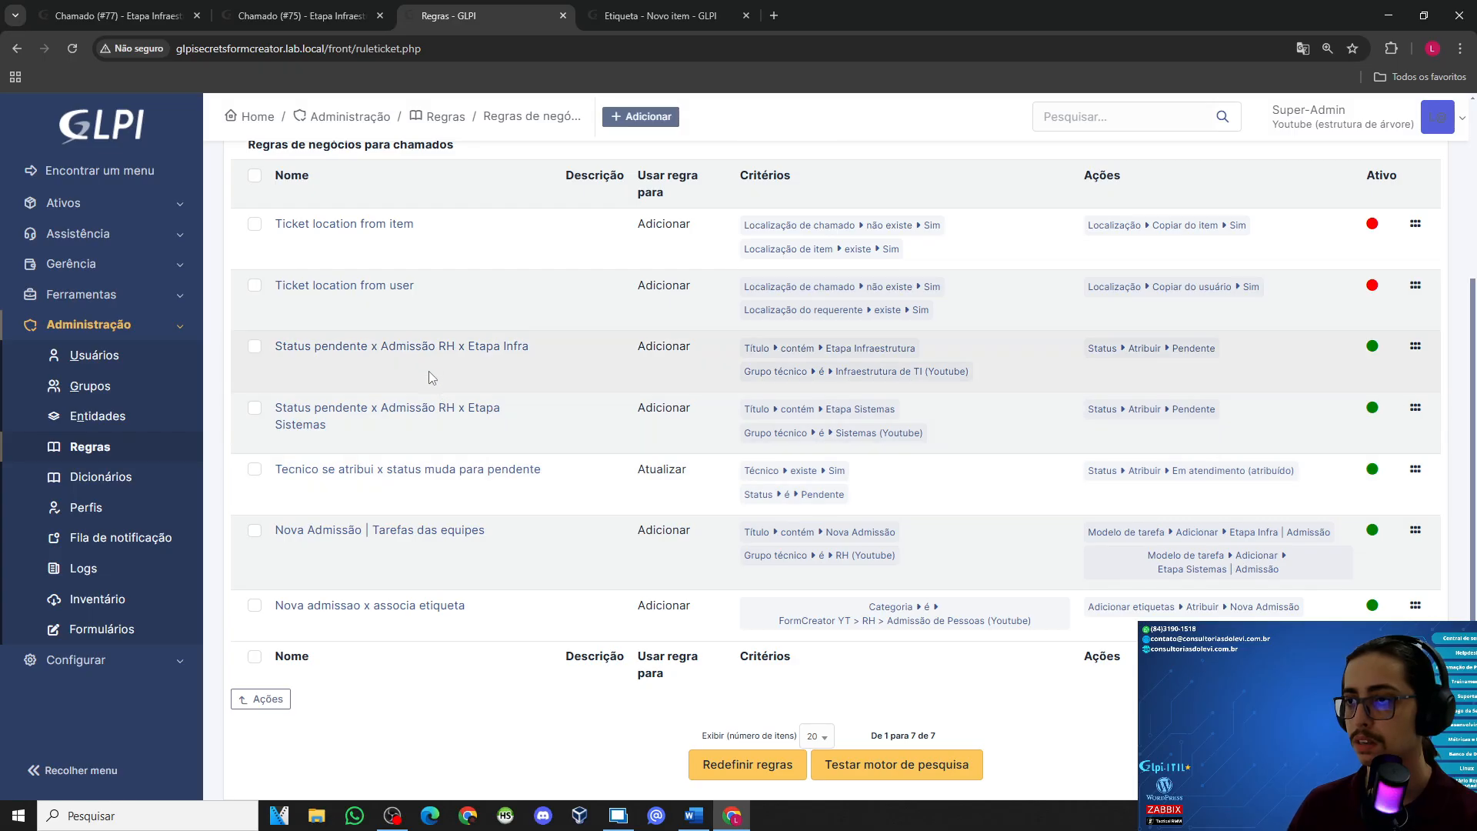
# Step: Move the rule Nova admissao x associa etiqueta to directly after the rule Ticket location from user
pyautogui.click(255, 606)
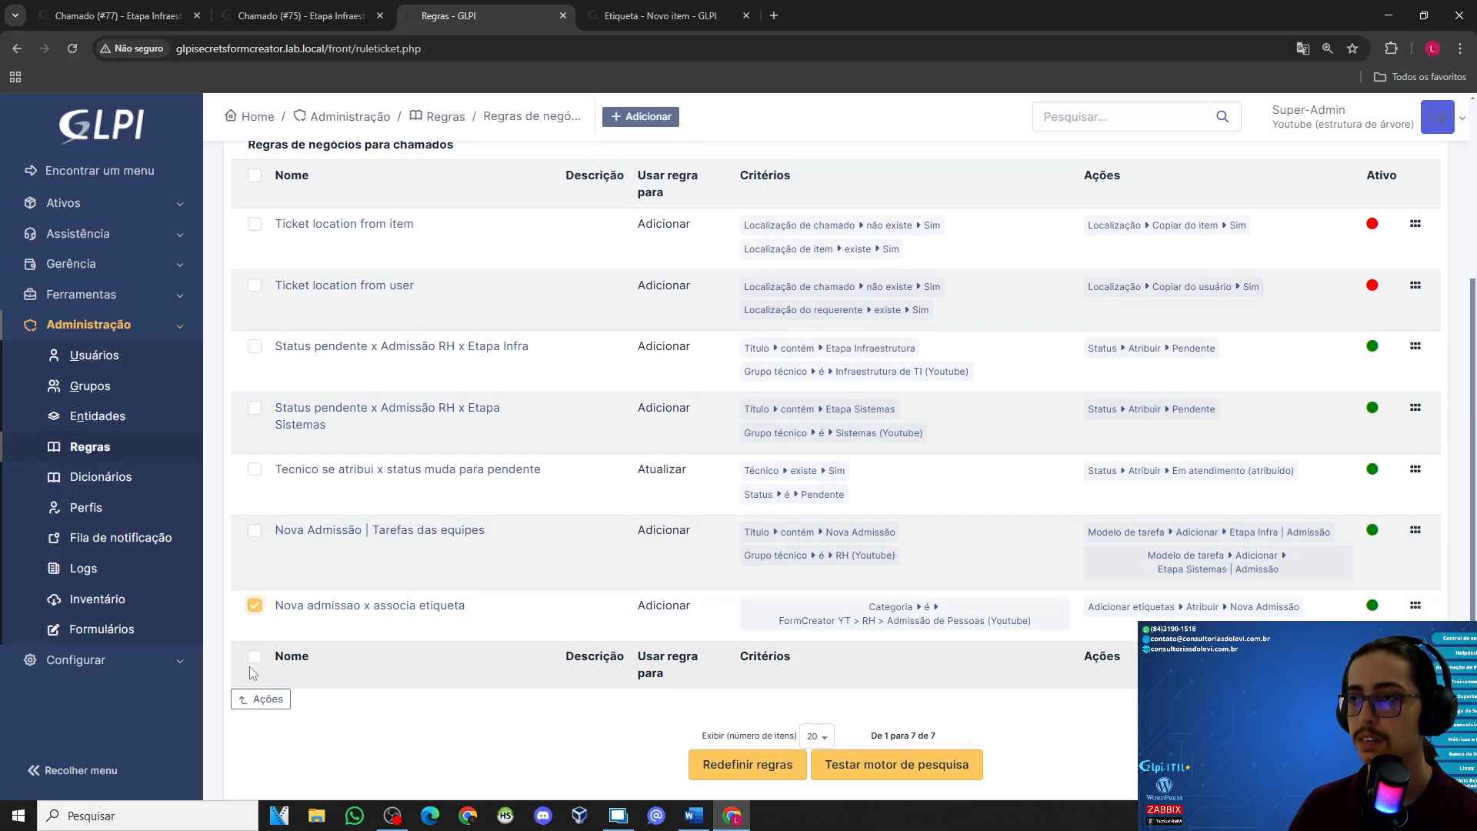
pyautogui.click(261, 698)
pyautogui.click(708, 206)
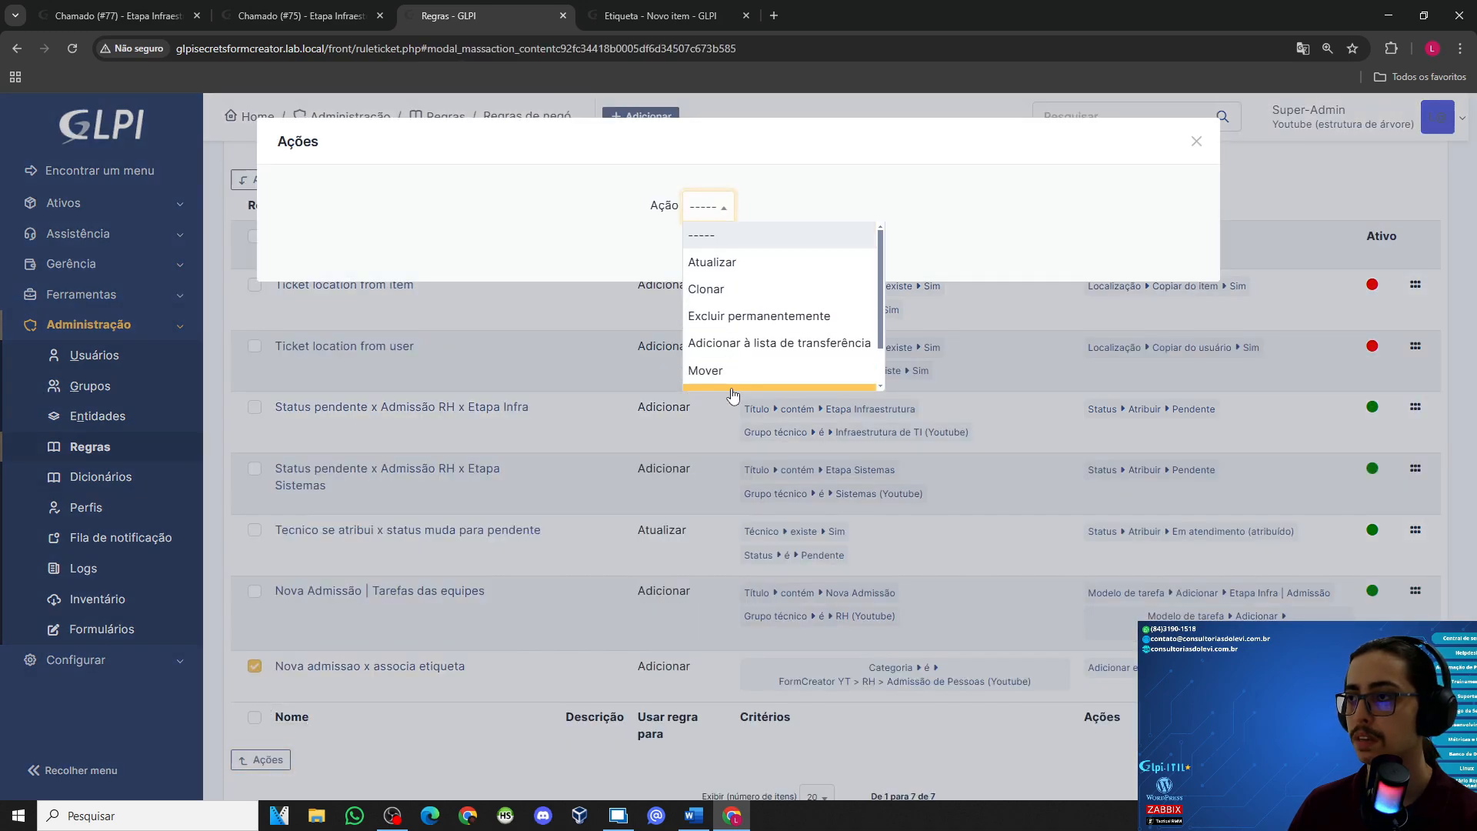
pyautogui.click(705, 370)
pyautogui.click(676, 256)
pyautogui.scroll(-1, 695, 359)
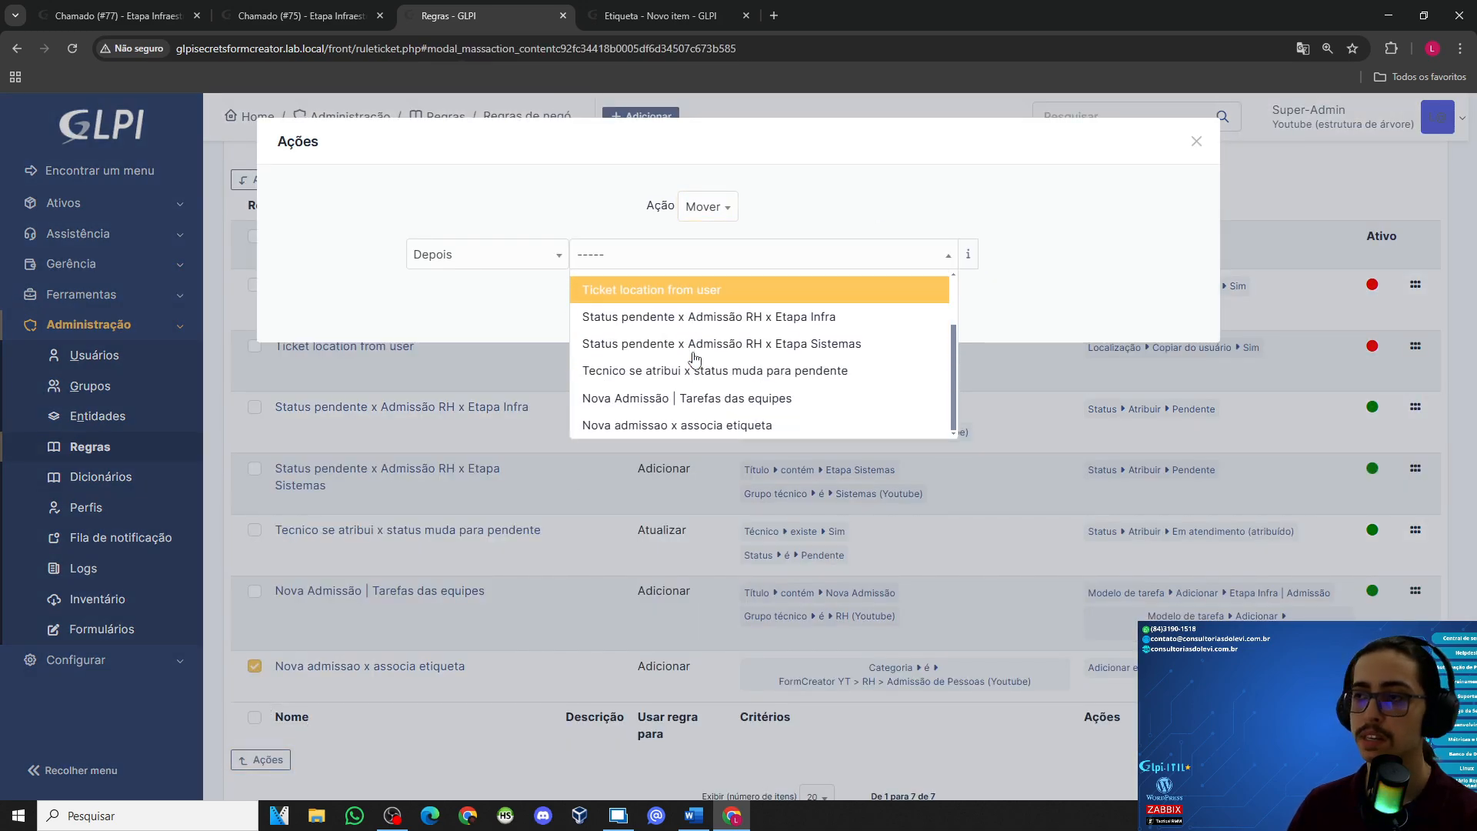
pyautogui.scroll(1, 703, 360)
pyautogui.click(701, 394)
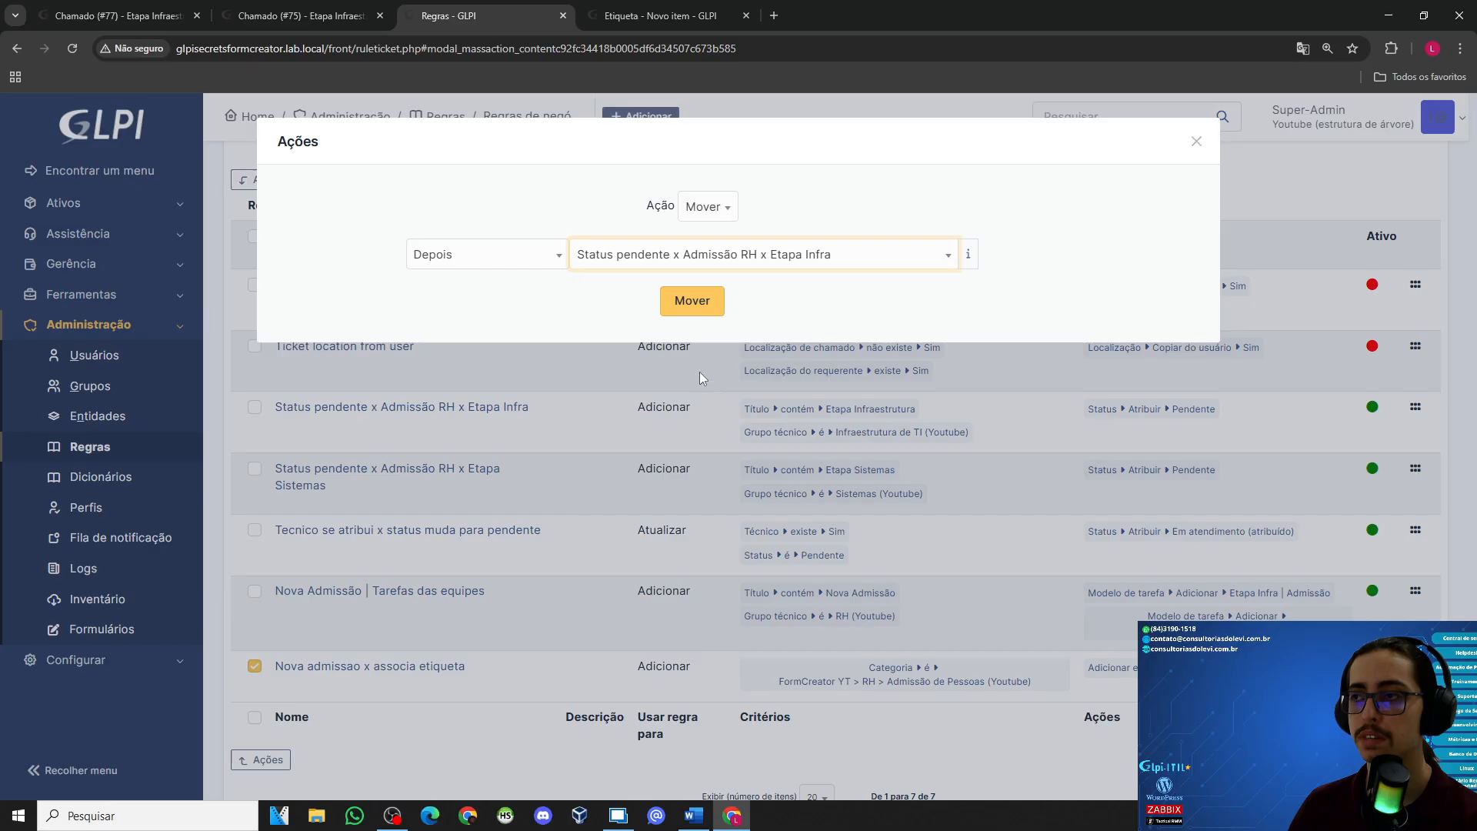
pyautogui.click(701, 271)
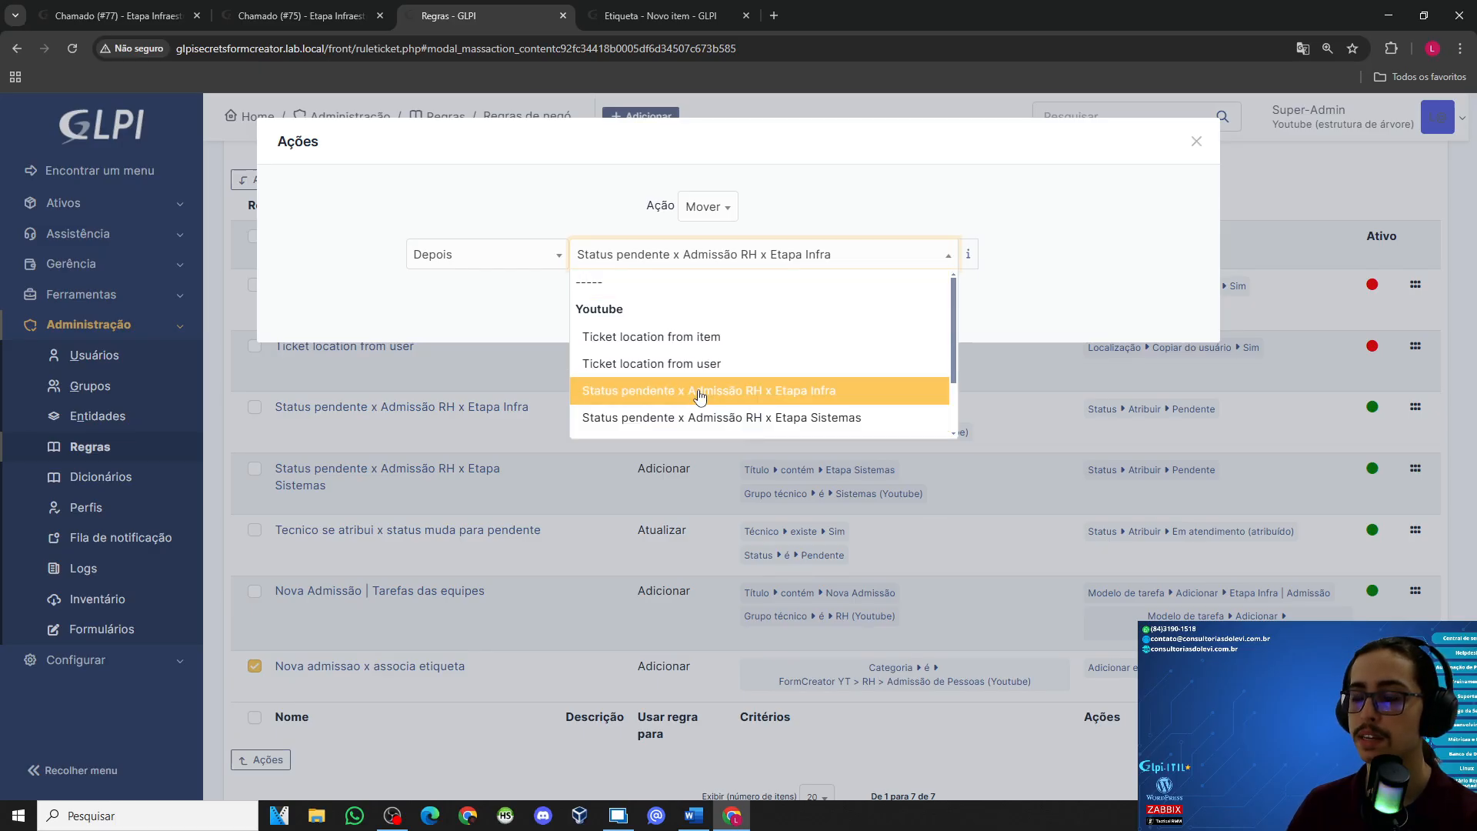
pyautogui.click(700, 390)
pyautogui.click(692, 261)
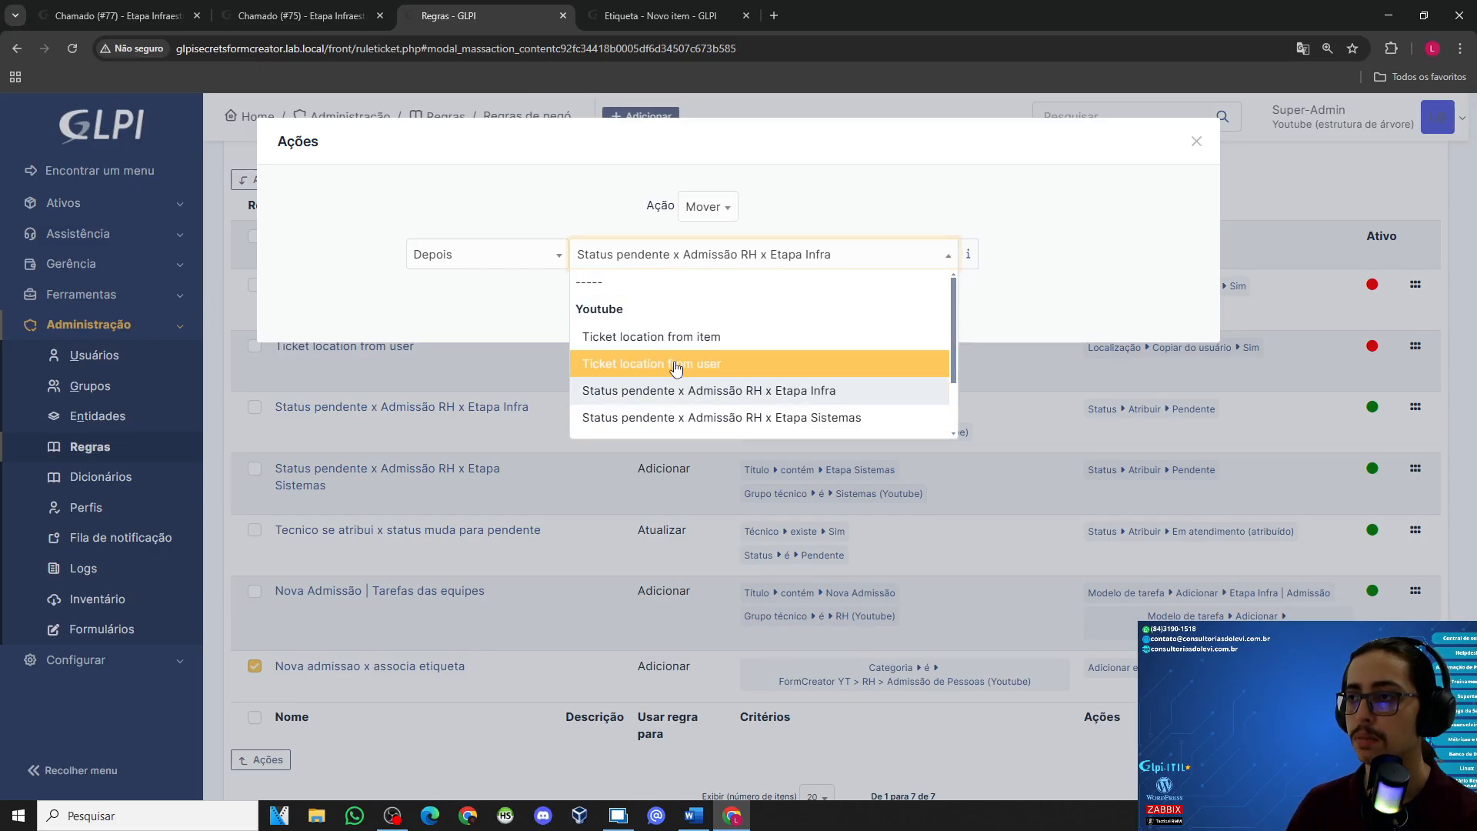
pyautogui.click(677, 366)
pyautogui.click(701, 307)
pyautogui.scroll(-4, 503, 430)
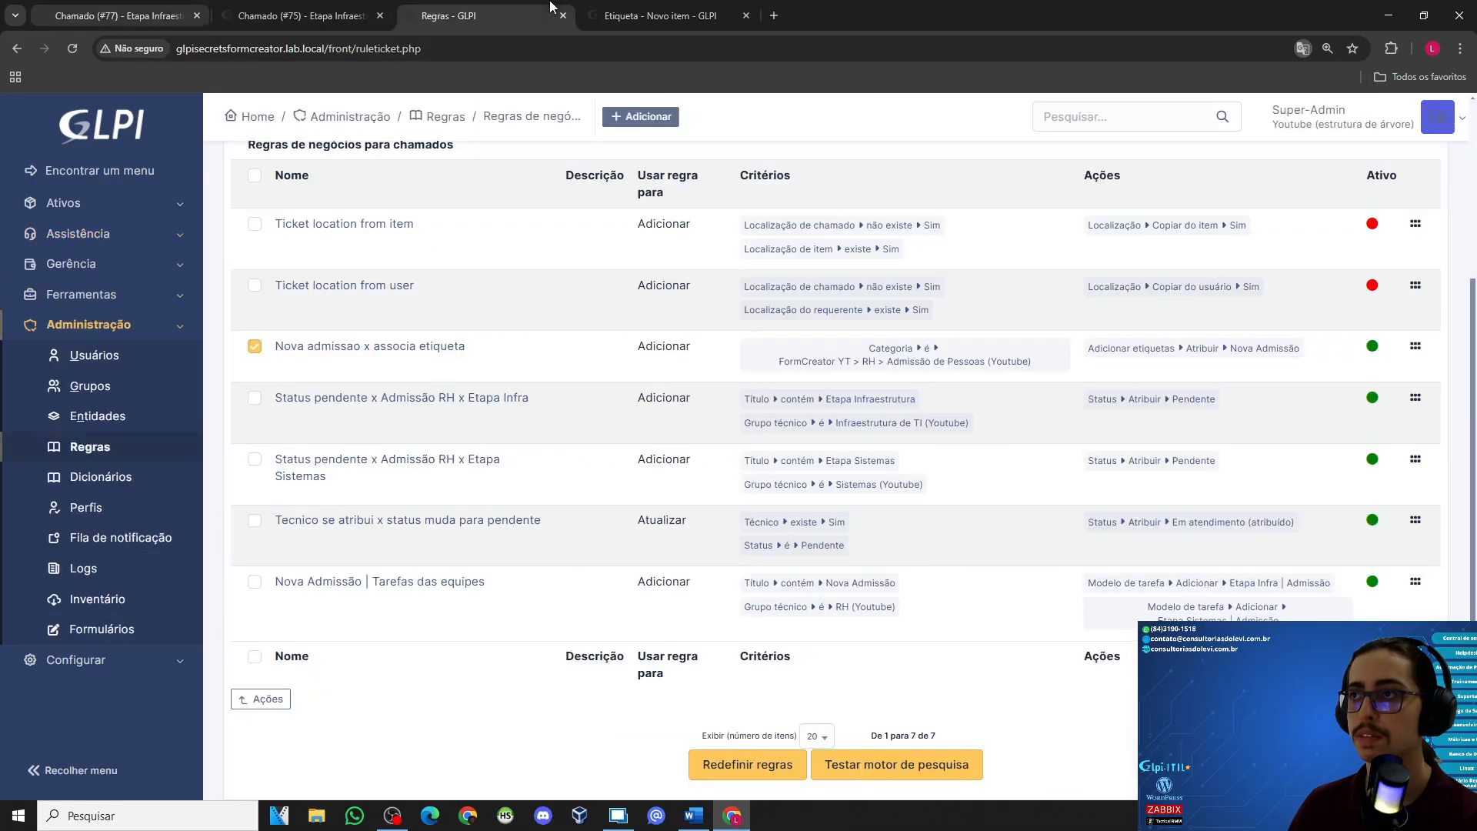
# Step: Go back to the open tickets and close the one titled Etapa Infraestrutura | sdfsdfsd
pyautogui.click(129, 7)
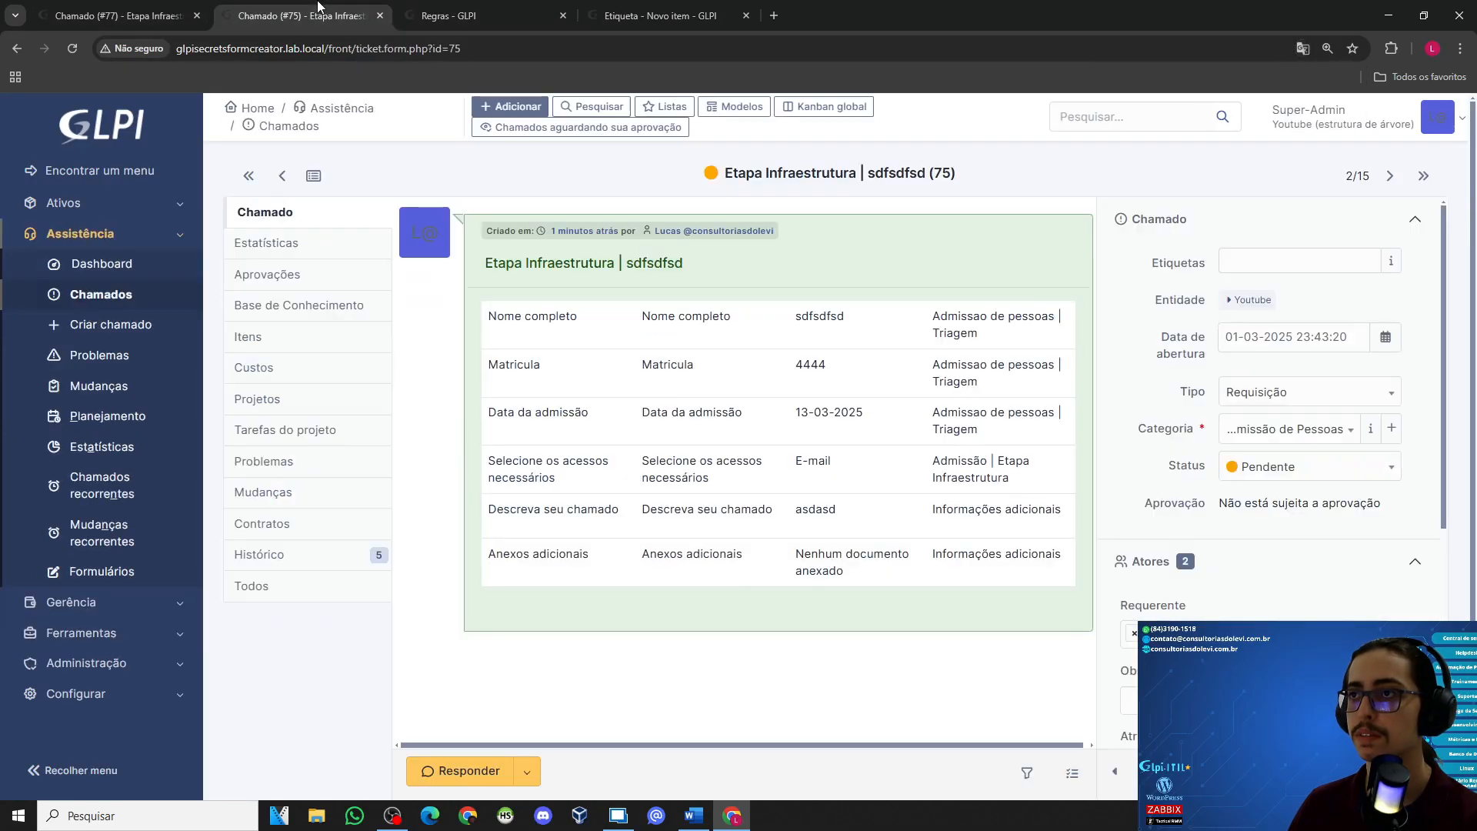
pyautogui.click(468, 7)
pyautogui.click(300, 16)
pyautogui.click(123, 16)
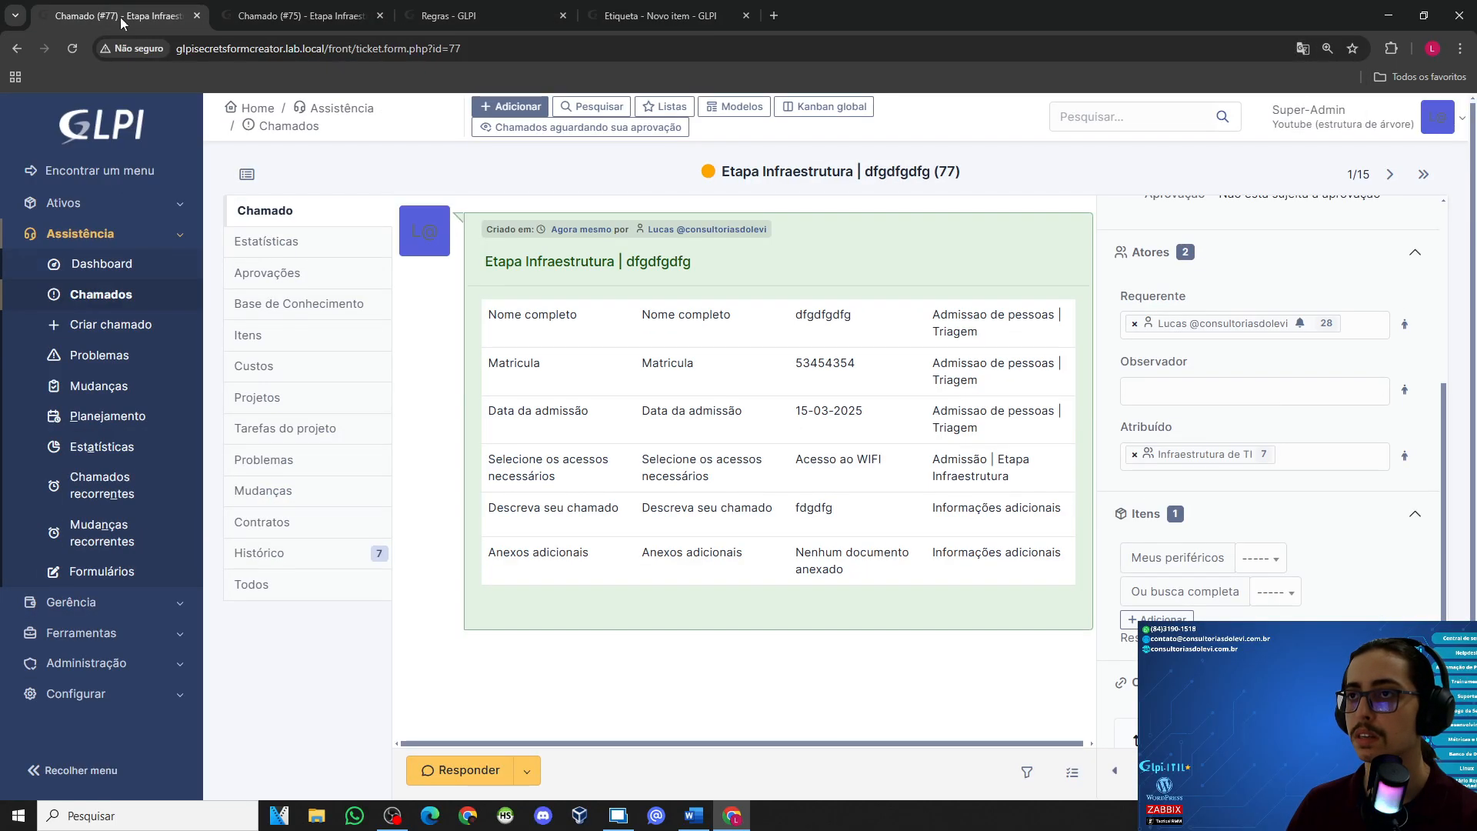
pyautogui.click(380, 16)
# Step: Open the form Admissao de pessoas Opção 1 from the forms administration list
pyautogui.click(106, 234)
pyautogui.click(102, 324)
pyautogui.click(94, 631)
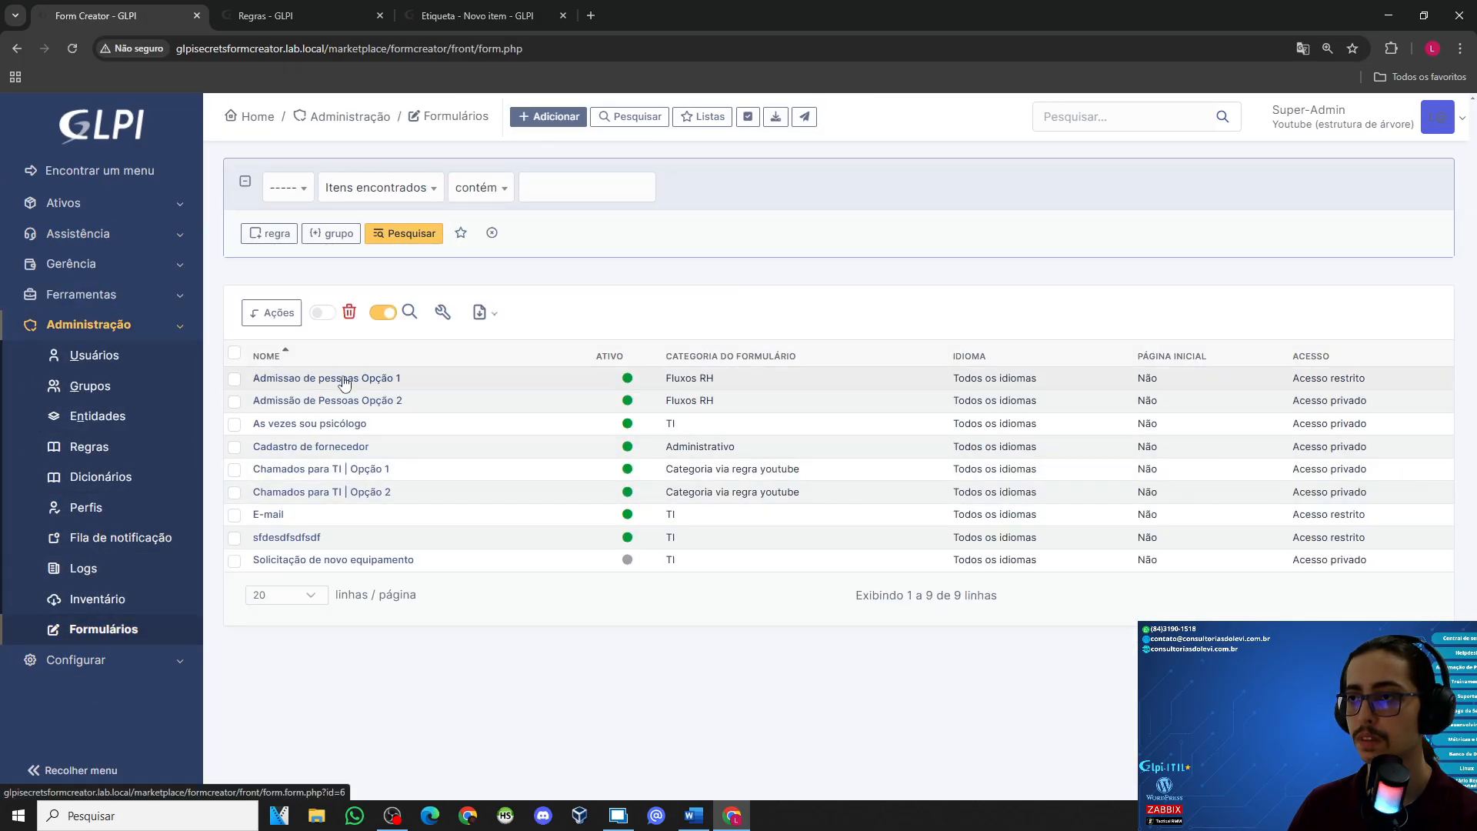
pyautogui.click(342, 383)
# Step: Fill in the full name as "dfgfdgfd", an employee number, and 02-03-2025 as the admission date
pyautogui.click(589, 369)
pyautogui.write('dfgfdgfd')
pyautogui.click(695, 441)
pyautogui.write('45w453')
pyautogui.click(1021, 433)
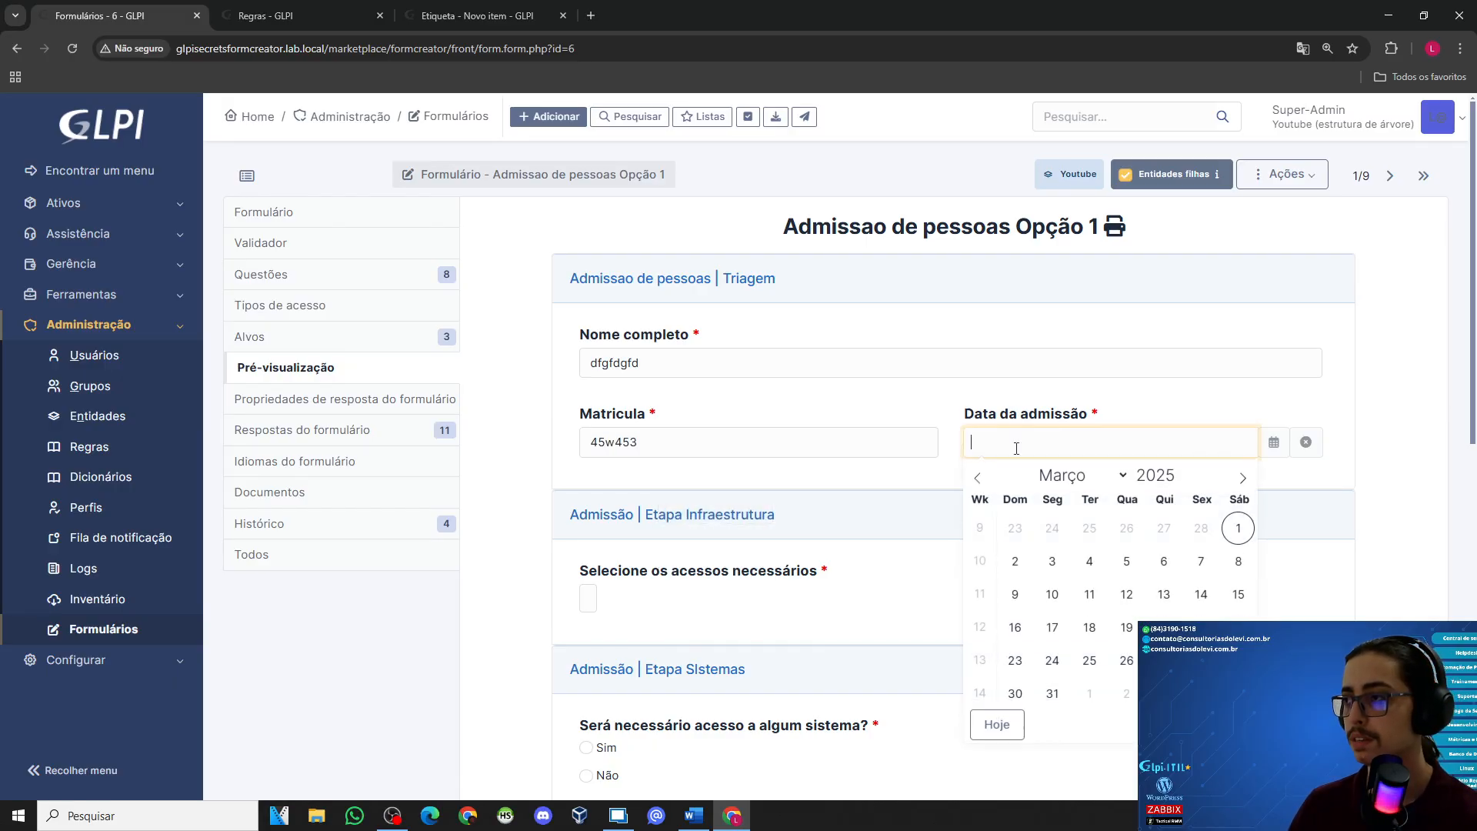
pyautogui.click(1088, 561)
# Step: Select Acesso ao WIFI as the required access and answer Não to needing access to any system
pyautogui.scroll(-4, 666, 477)
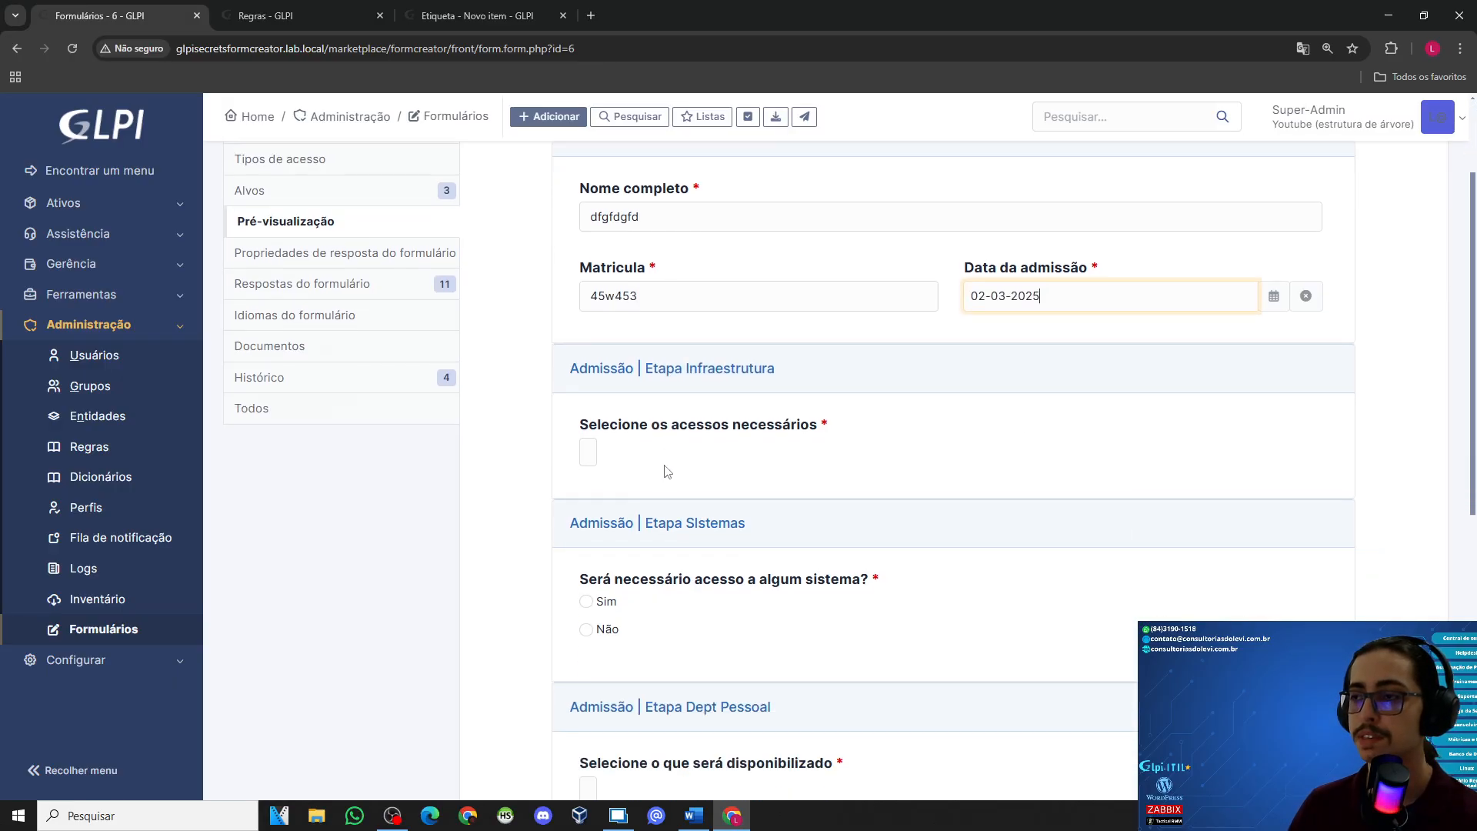
pyautogui.click(588, 289)
pyautogui.click(607, 362)
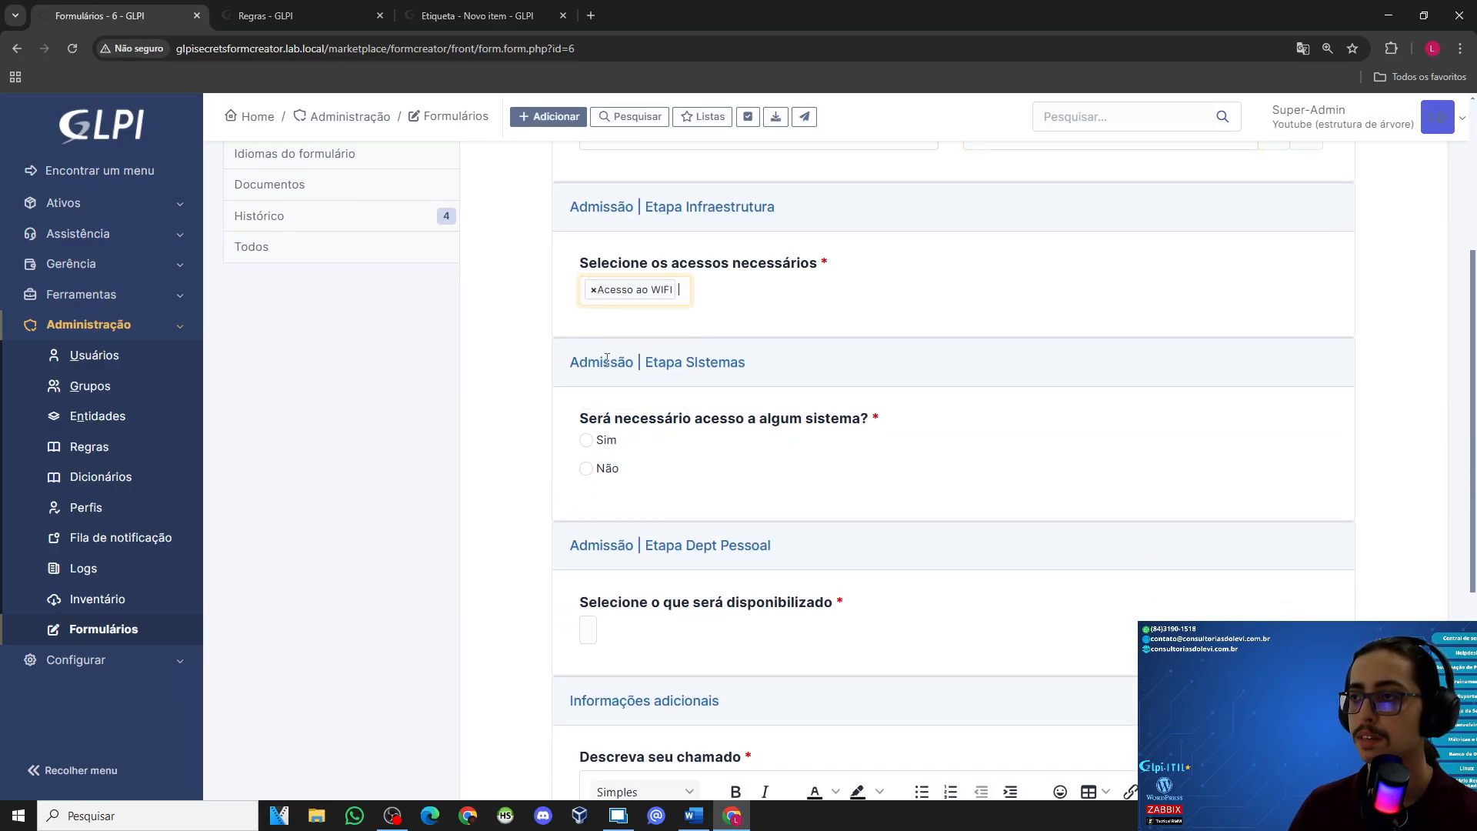
pyautogui.click(586, 468)
# Step: Choose Vale alimentação as the item provided by Dept Pessoal and describe the ticket as "dfgdfg"
pyautogui.scroll(-3, 593, 439)
pyautogui.click(591, 386)
pyautogui.click(616, 452)
pyautogui.click(687, 631)
pyautogui.write('dfgdfg')
pyautogui.scroll(-3, 788, 640)
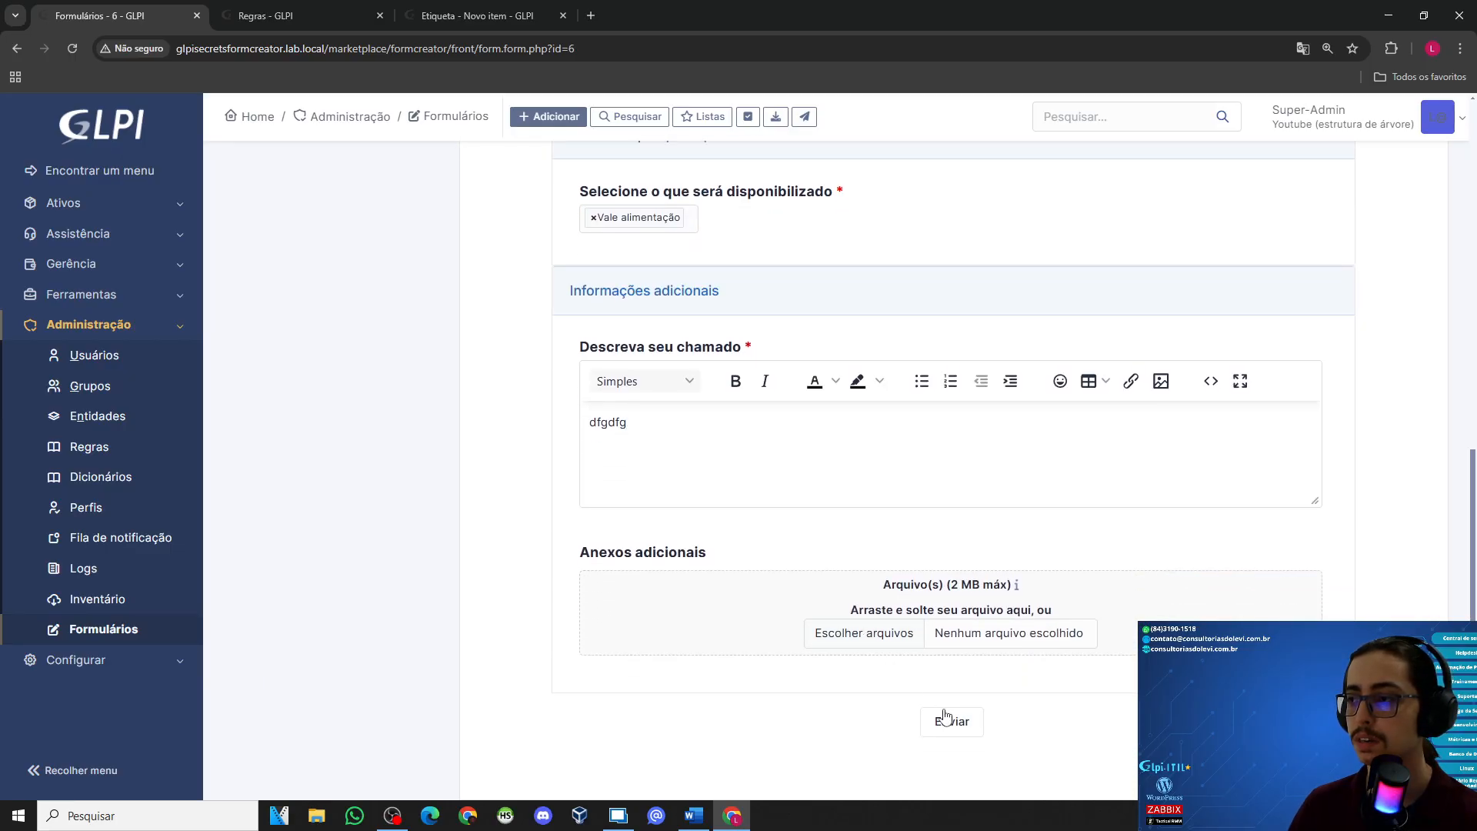
# Step: Replace the employee number with a purely numeric one and submit the form
pyautogui.scroll(10, 633, 485)
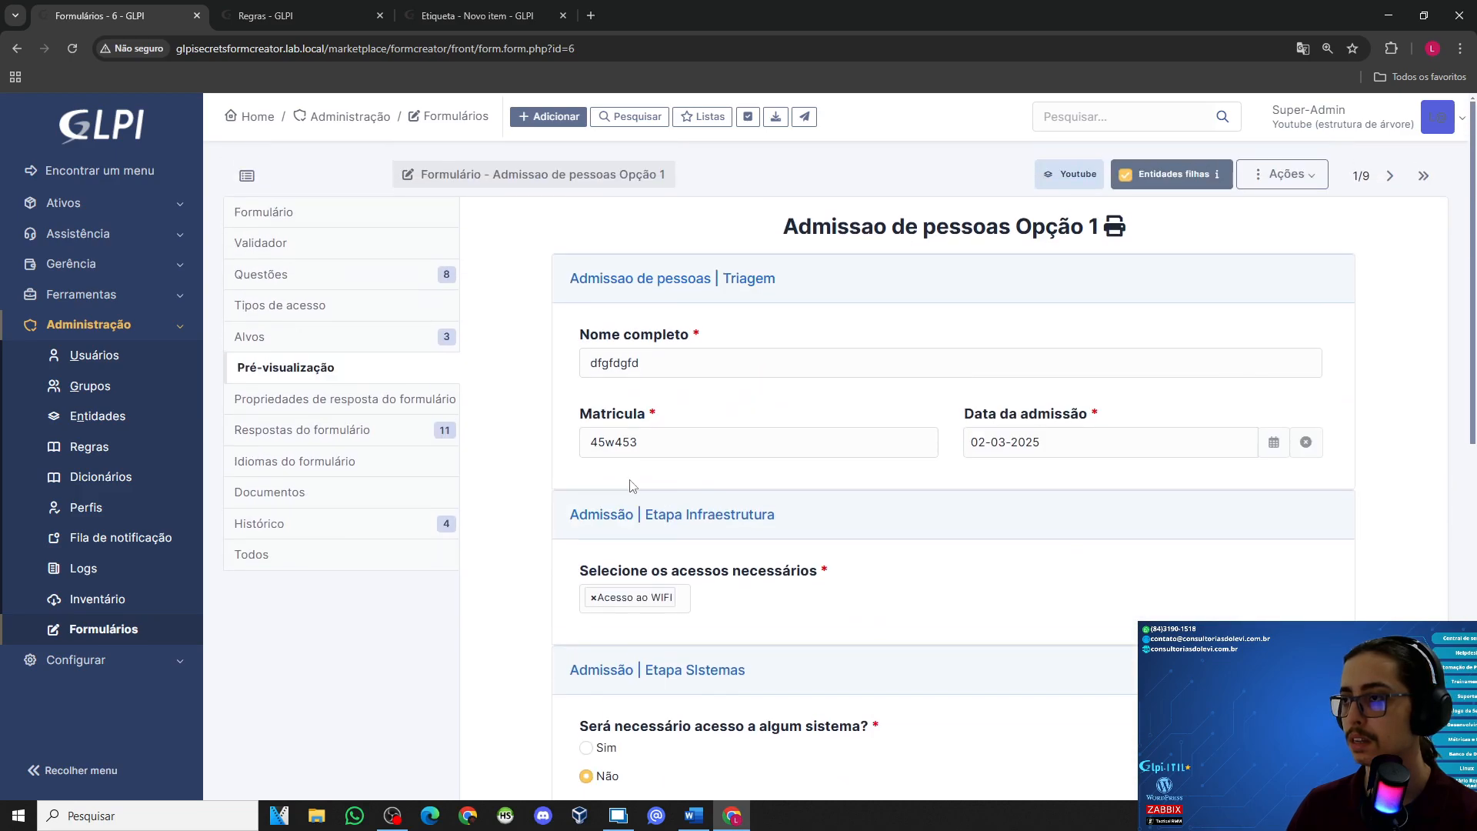
pyautogui.doubleClick(679, 441)
pyautogui.write('60')
pyautogui.scroll(-10, 646, 622)
pyautogui.click(938, 724)
# Step: Check the tags of the newly created tickets in the ticket list and open the newest Etapa Infraestrutura ticket
pyautogui.click(118, 232)
pyautogui.click(91, 295)
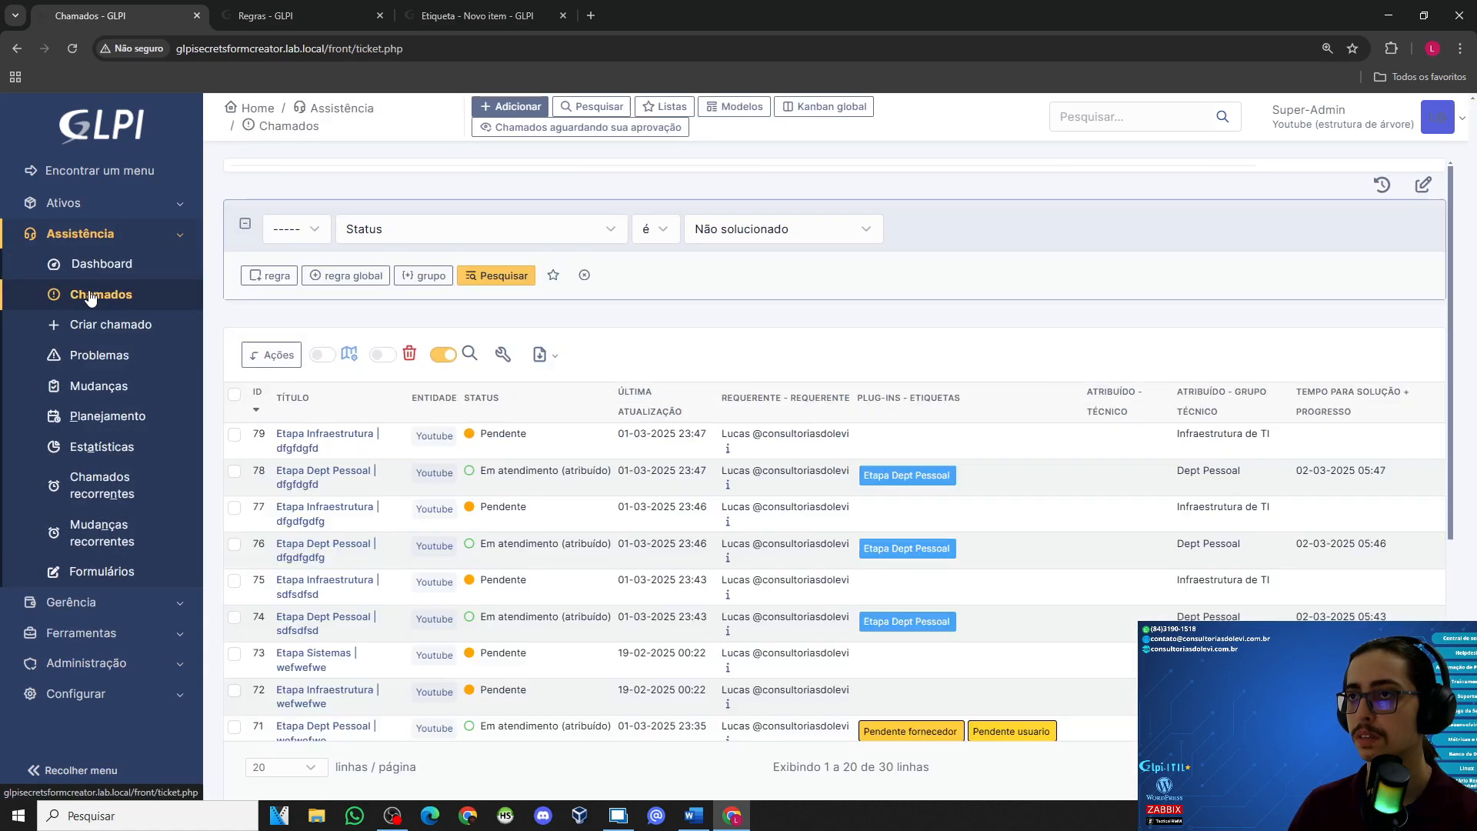
pyautogui.scroll(-2, 533, 508)
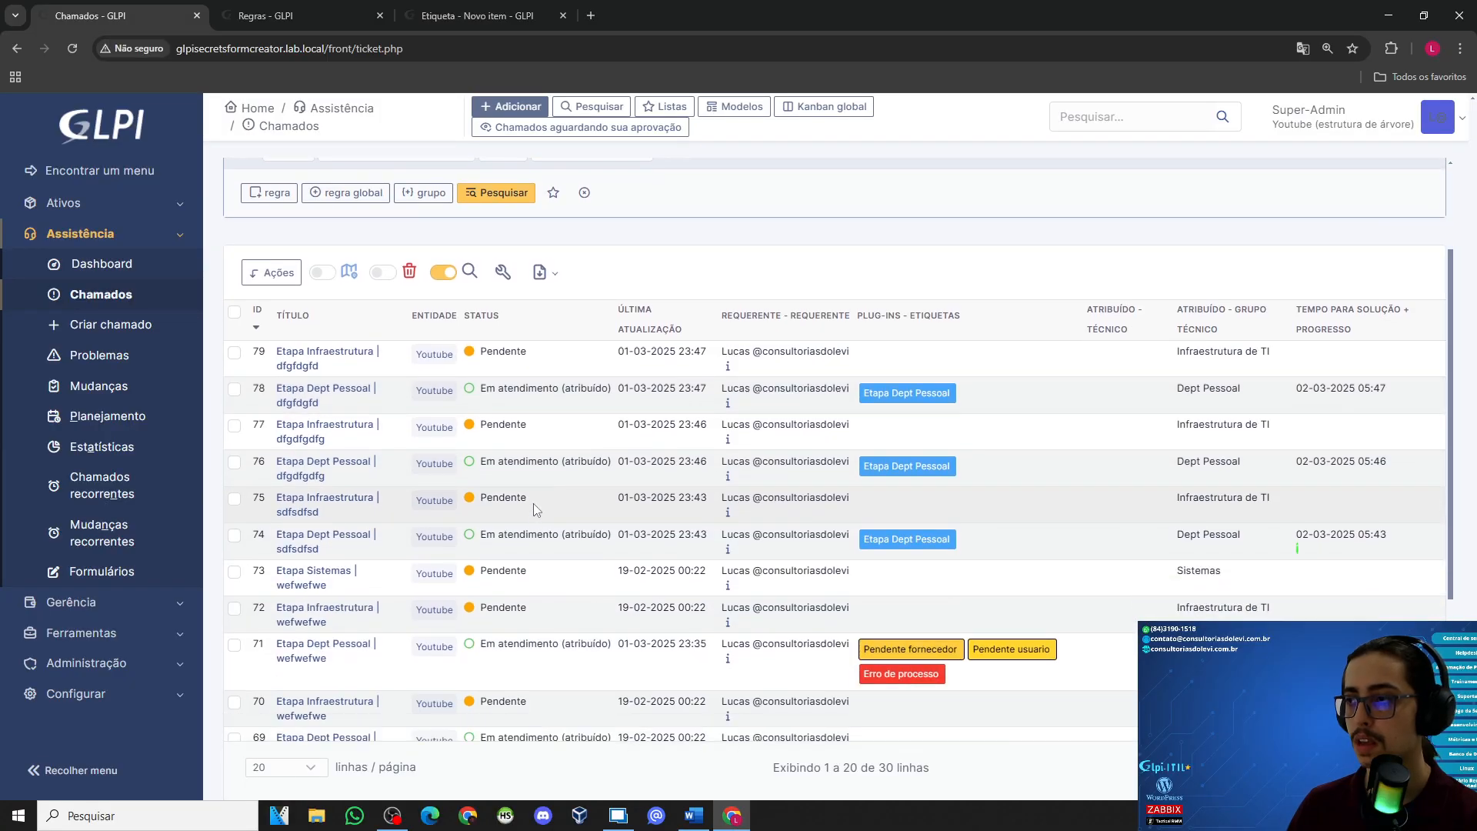
pyautogui.scroll(2, 260, 457)
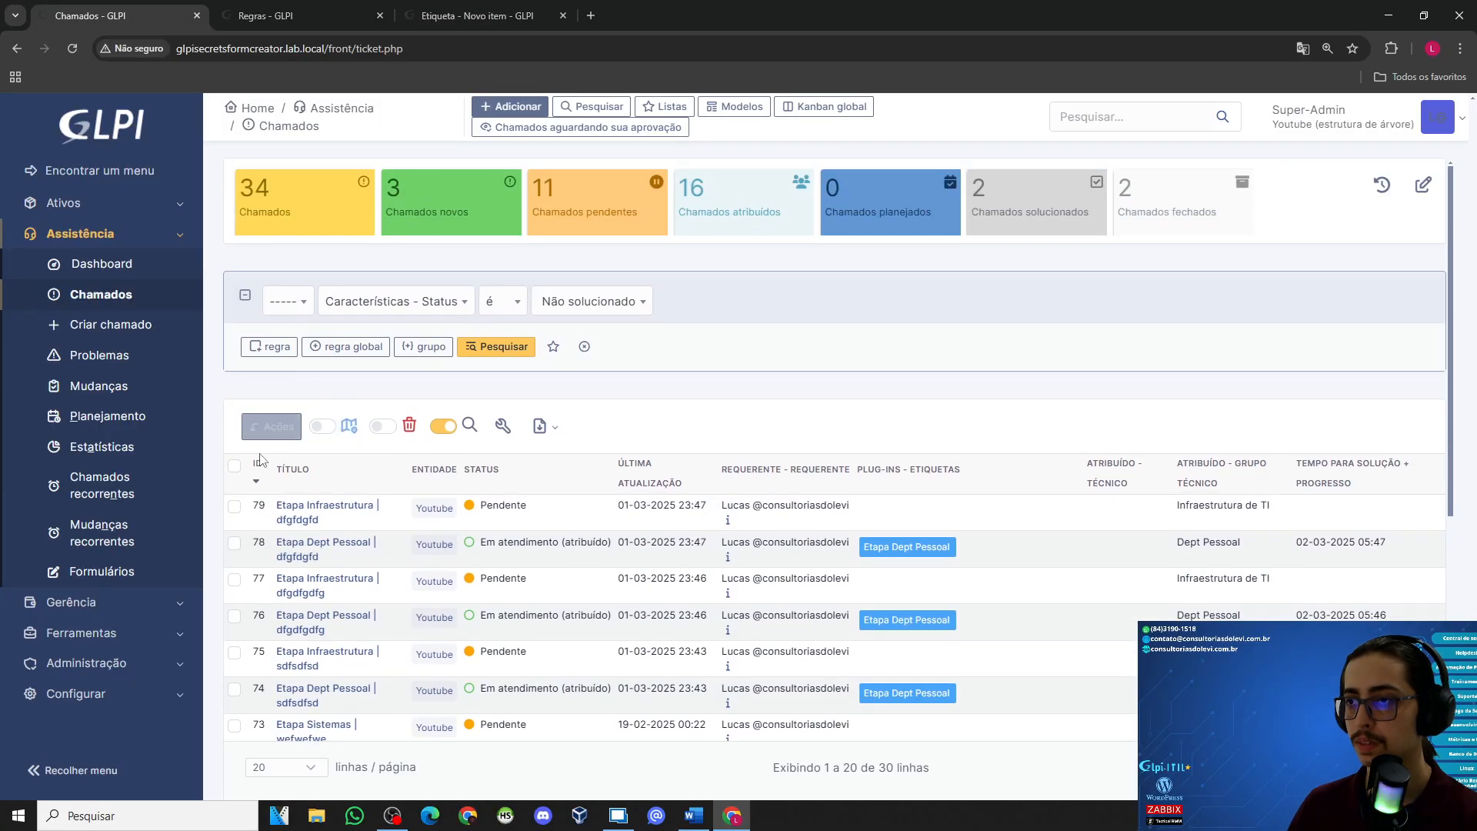
pyautogui.moveTo(300, 547)
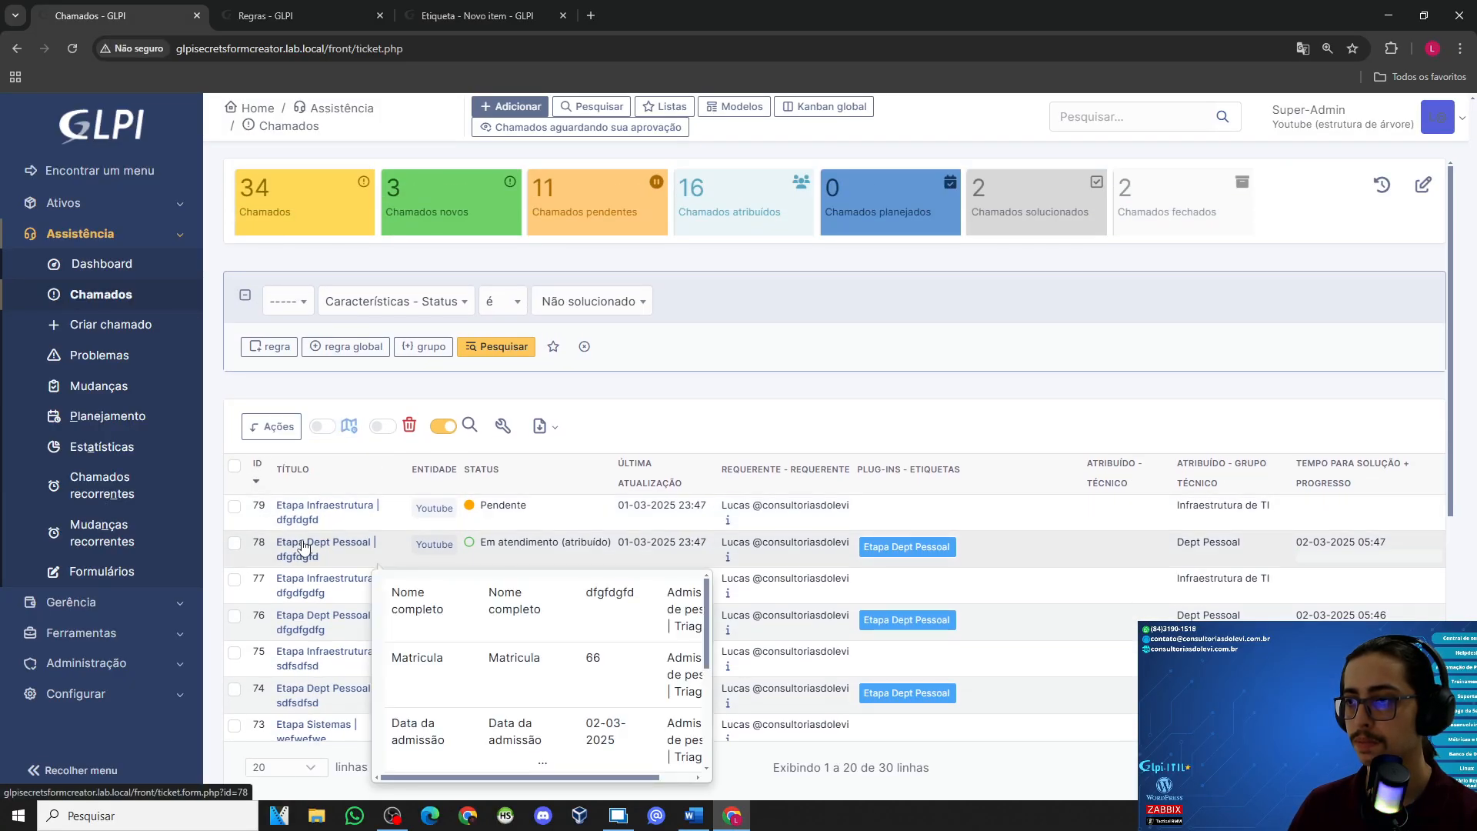
pyautogui.moveTo(300, 586)
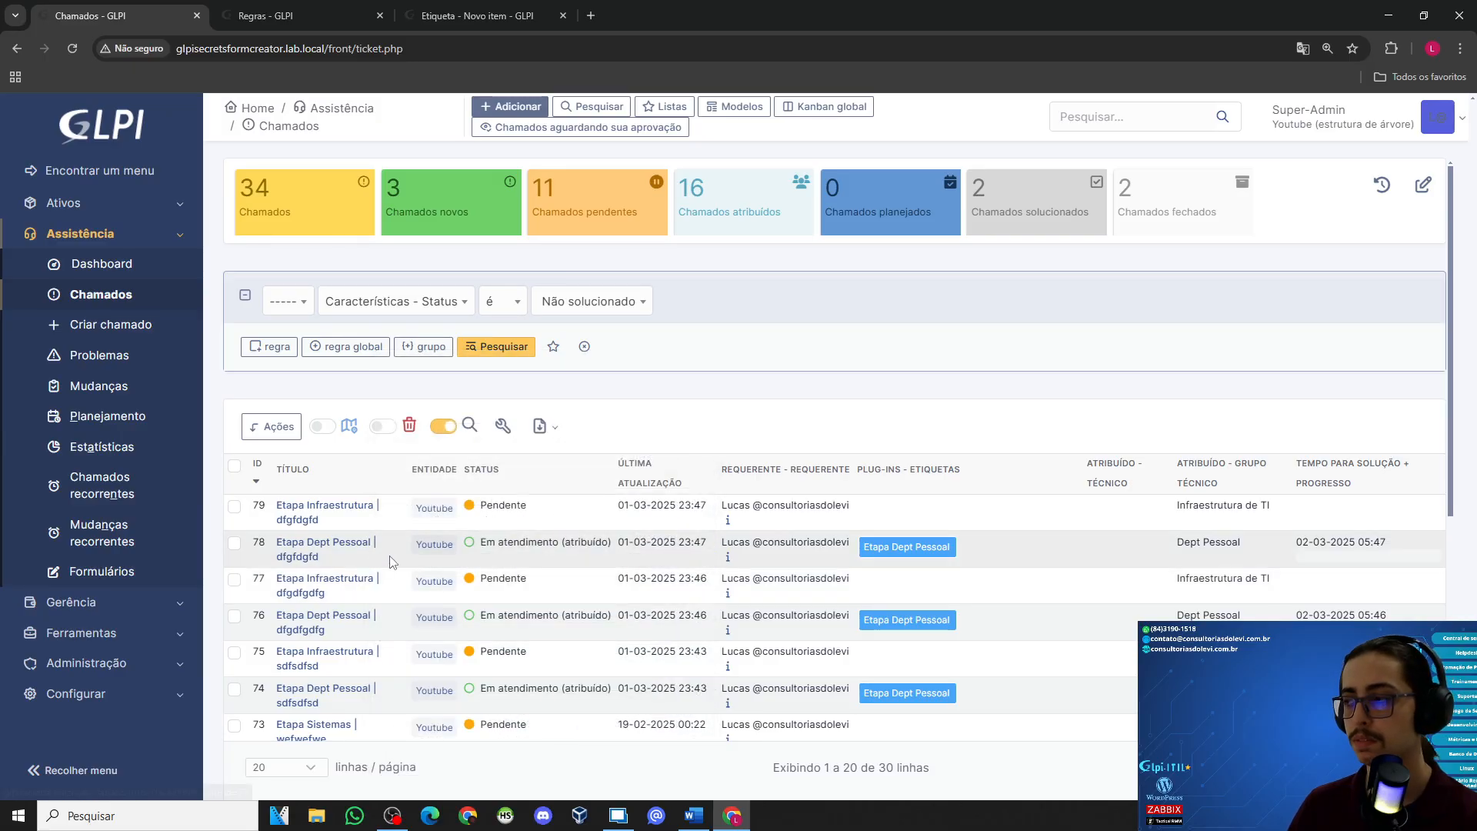
pyautogui.click(327, 516)
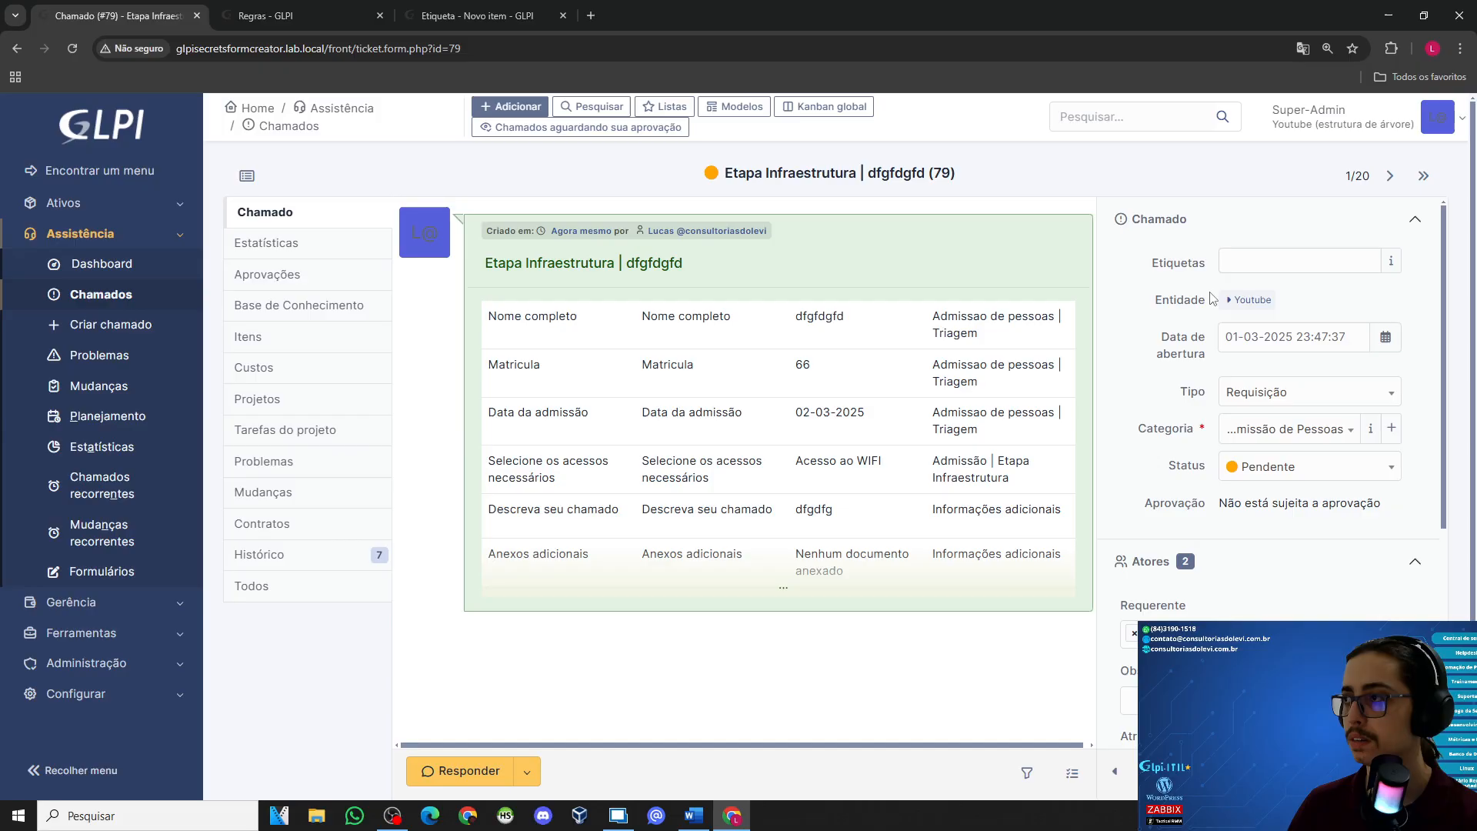
# Step: Inspect the Etapa Infraestrutura ticket's tag and category fields and open the criteria of the rule Nova admissao x associa etiqueta
pyautogui.click(1247, 260)
pyautogui.click(1200, 241)
pyautogui.click(377, 8)
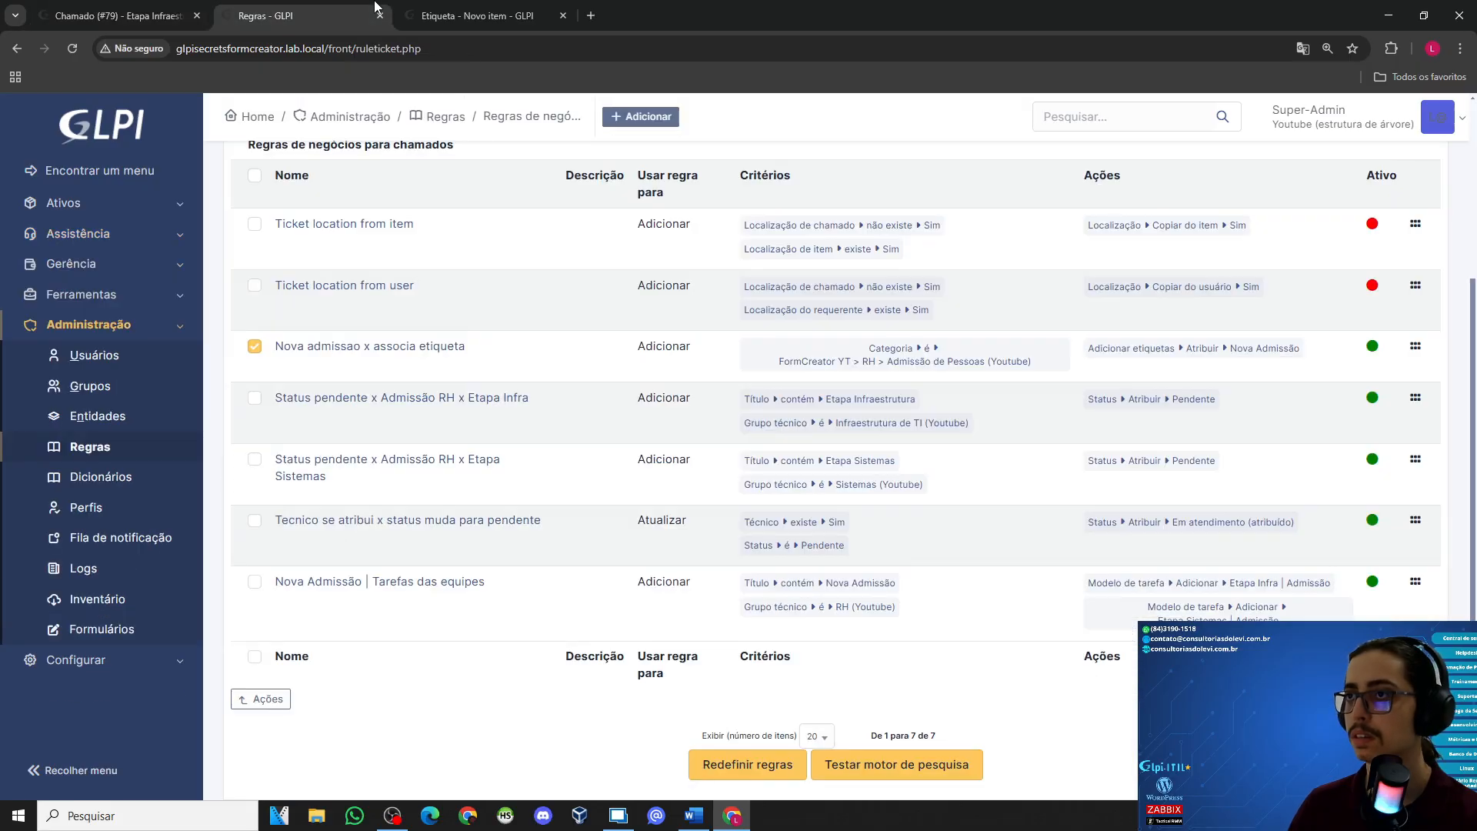
pyautogui.click(391, 348)
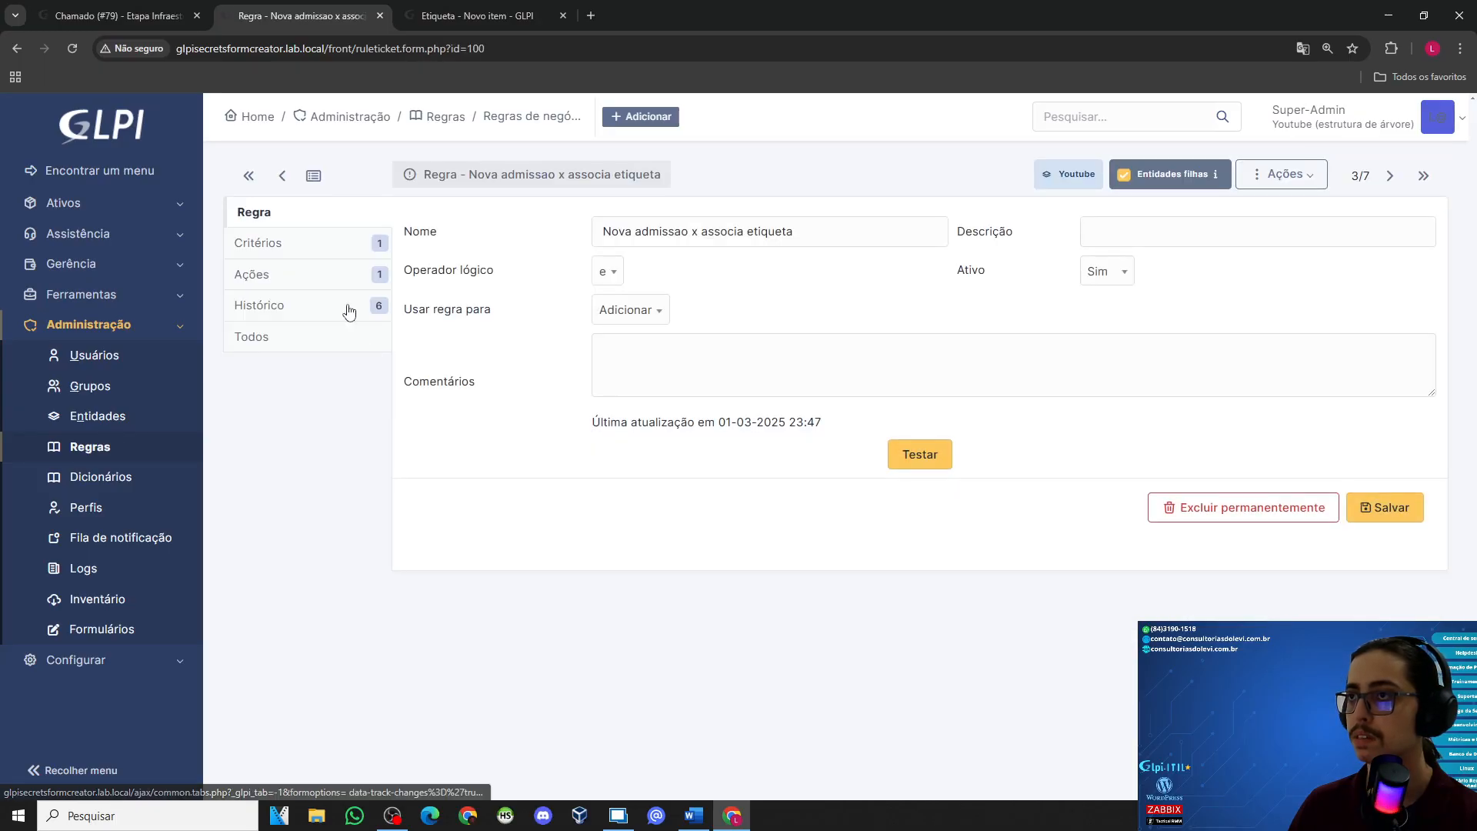
pyautogui.click(119, 15)
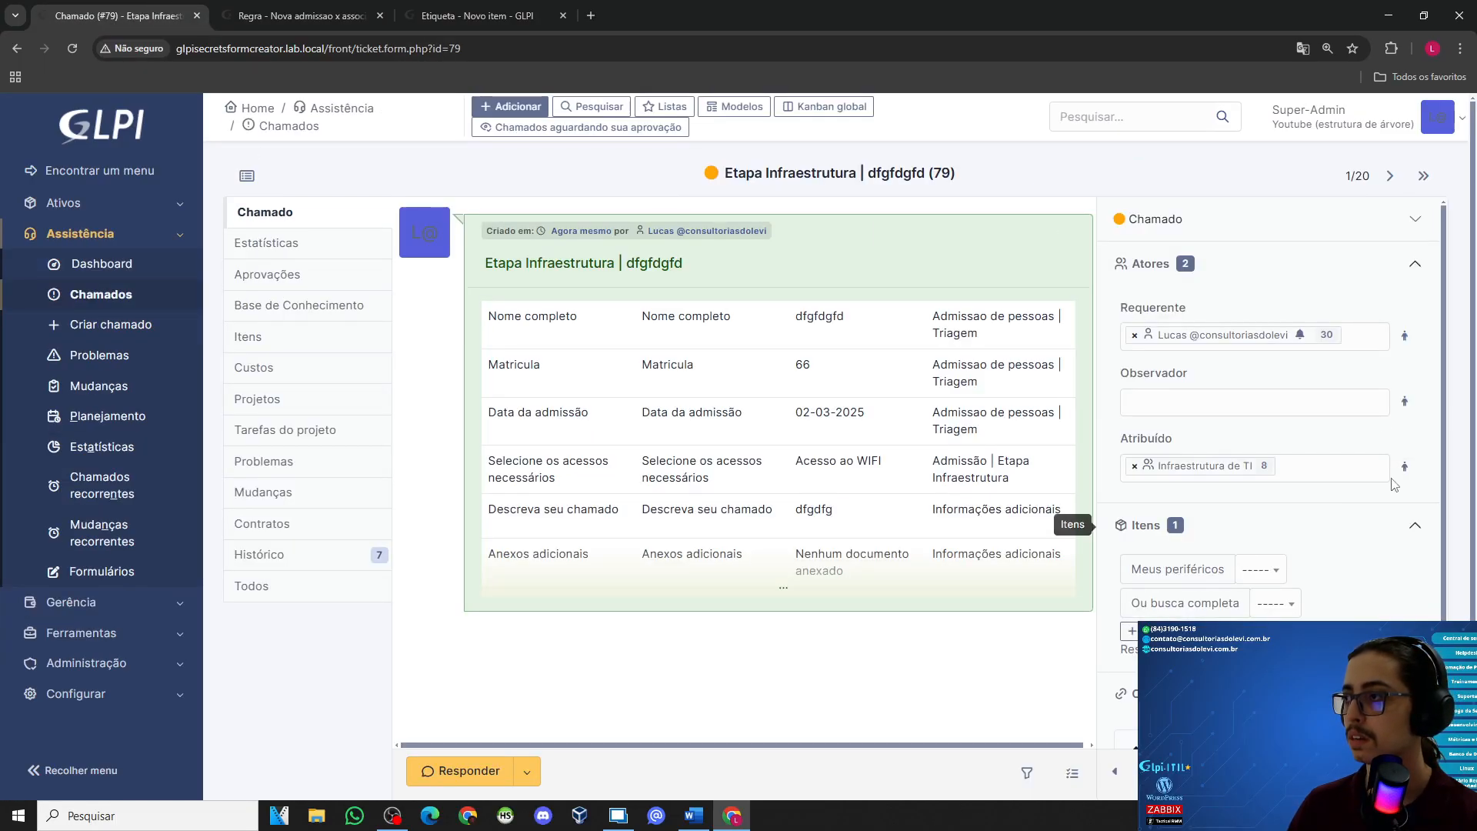
pyautogui.click(1165, 222)
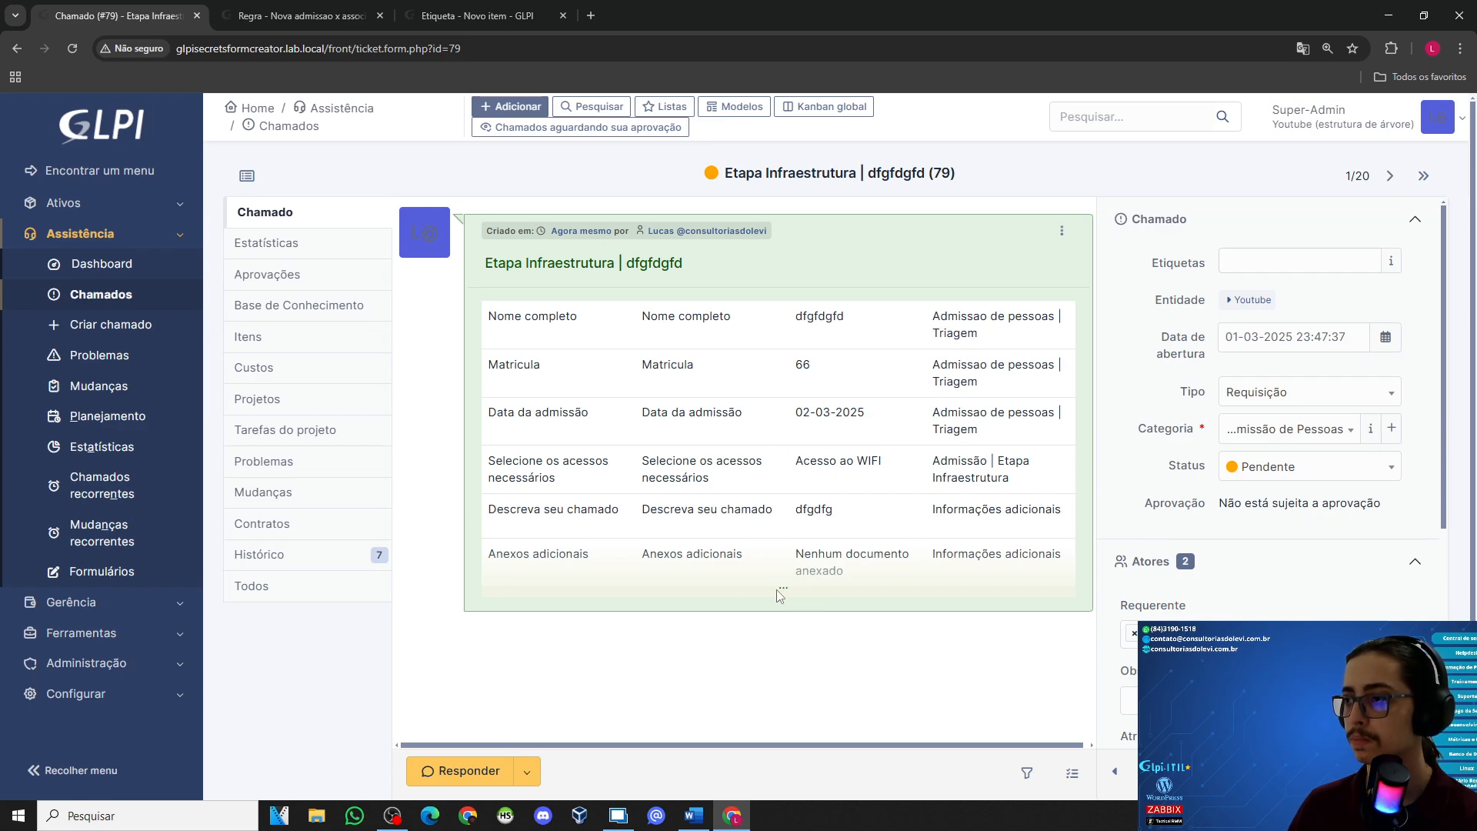
pyautogui.click(231, 9)
pyautogui.click(261, 252)
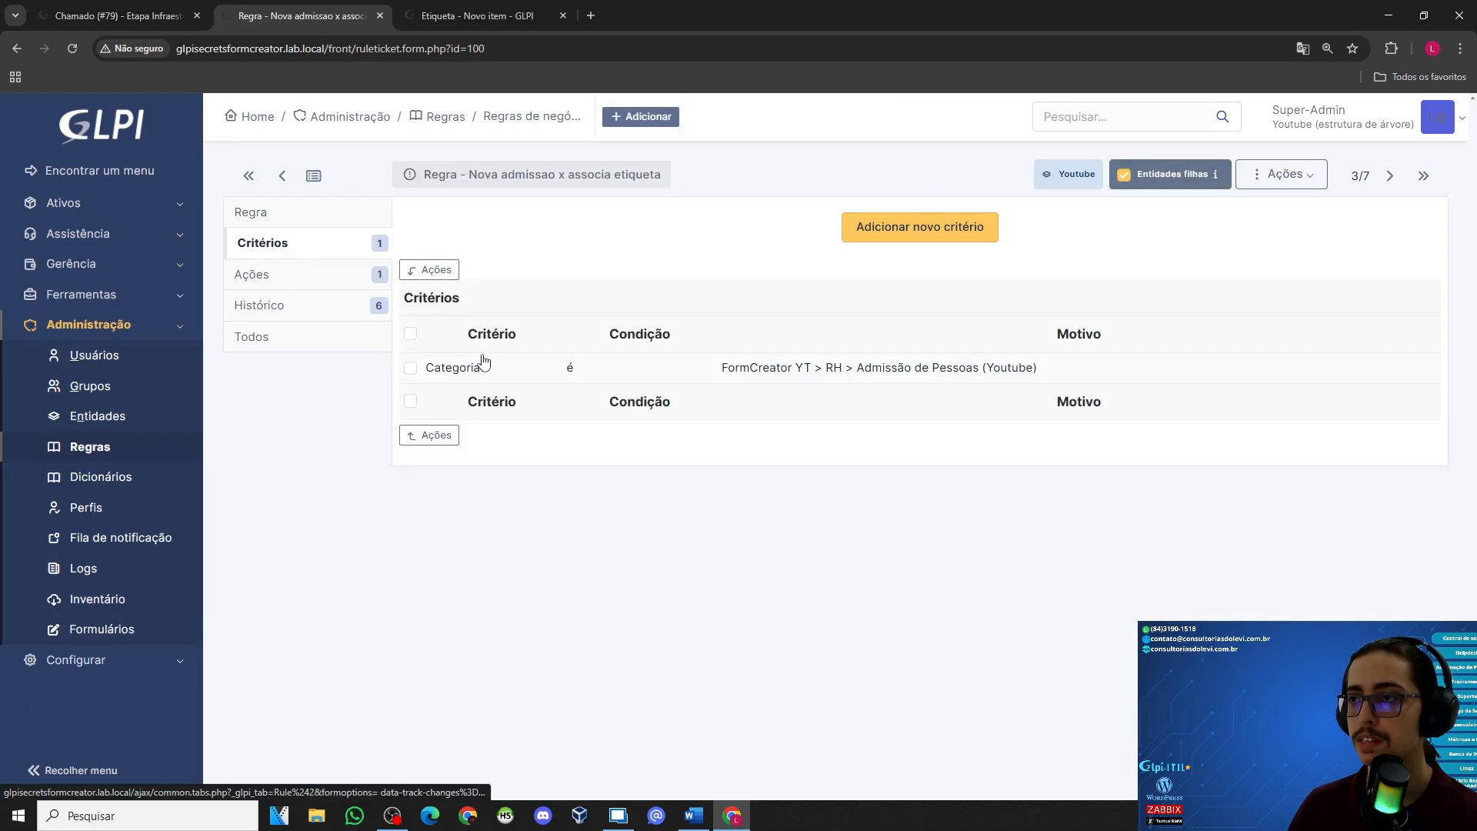
# Step: Compare the Etapa Infraestrutura ticket's title and form answers with the criteria of the tag rule
pyautogui.hotkey('ctrl', 'shift', 'Tab')
pyautogui.click(300, 25)
pyautogui.click(79, 5)
pyautogui.click(285, 4)
pyautogui.click(59, 3)
pyautogui.click(219, 6)
pyautogui.click(97, 5)
pyautogui.click(272, 6)
pyautogui.click(101, 6)
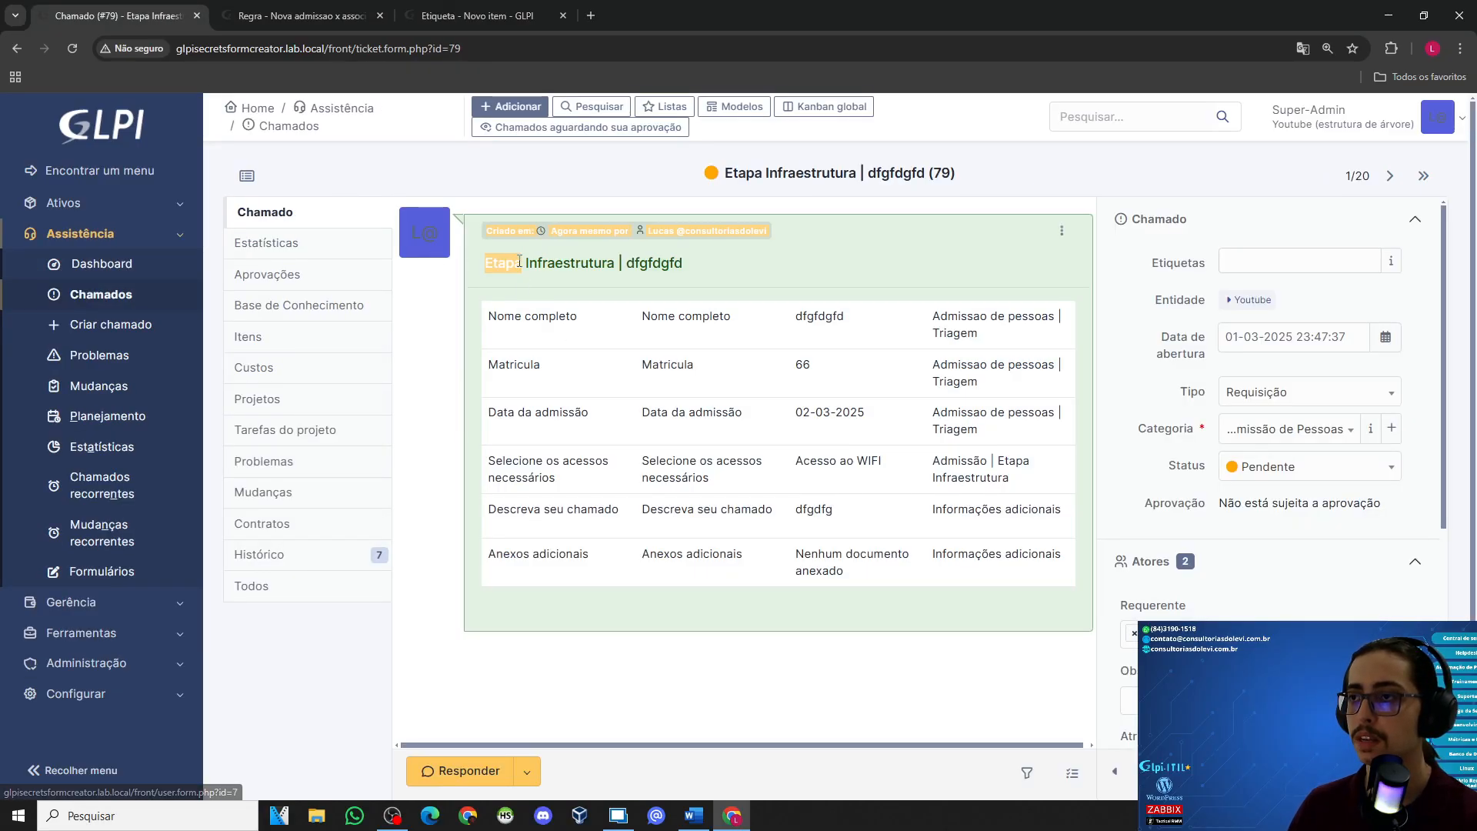
pyautogui.click(283, 9)
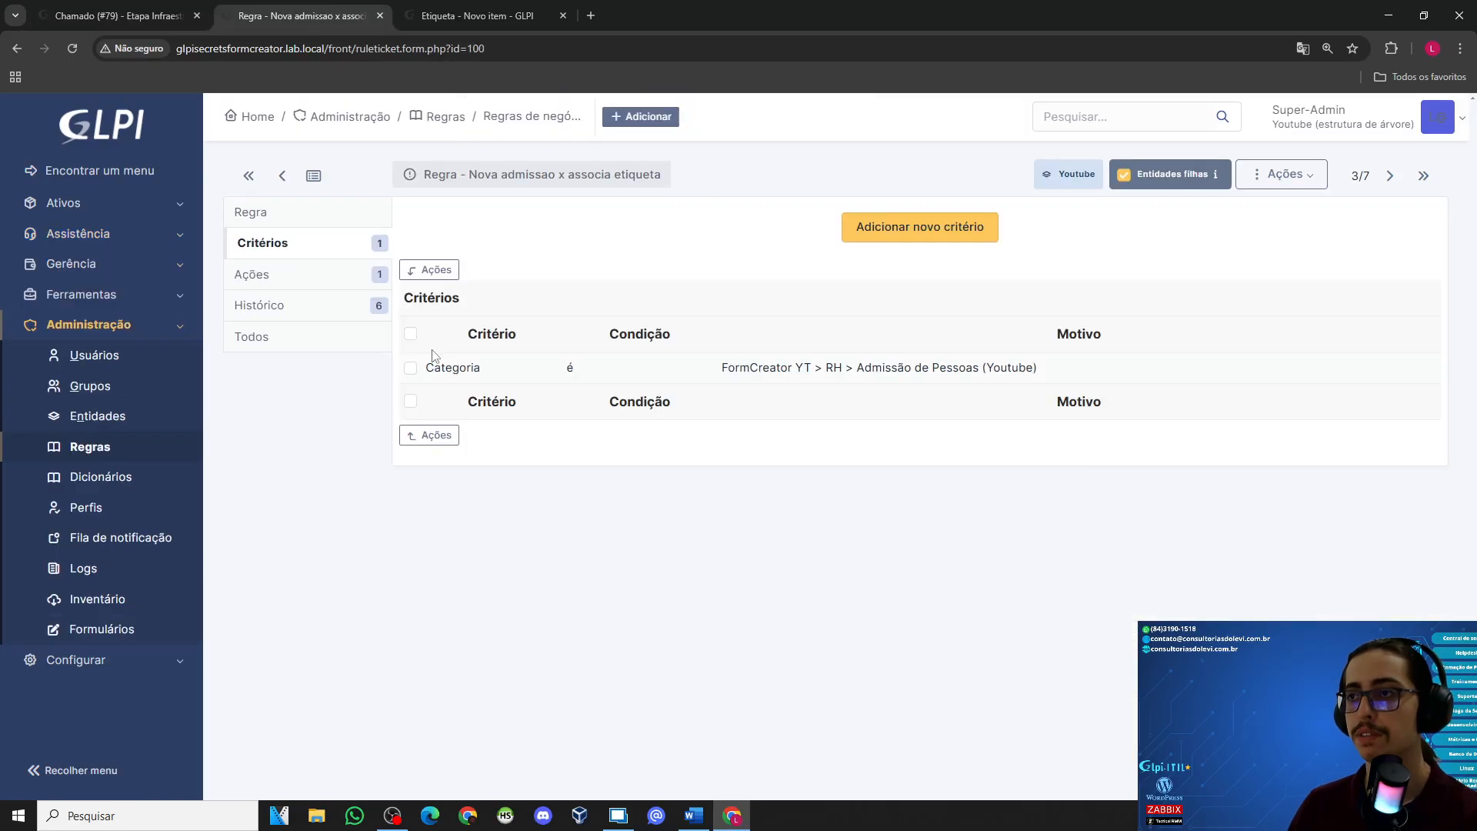
# Step: Delete the Categoria criterion from the rule Nova admissao x associa etiqueta
pyautogui.click(271, 219)
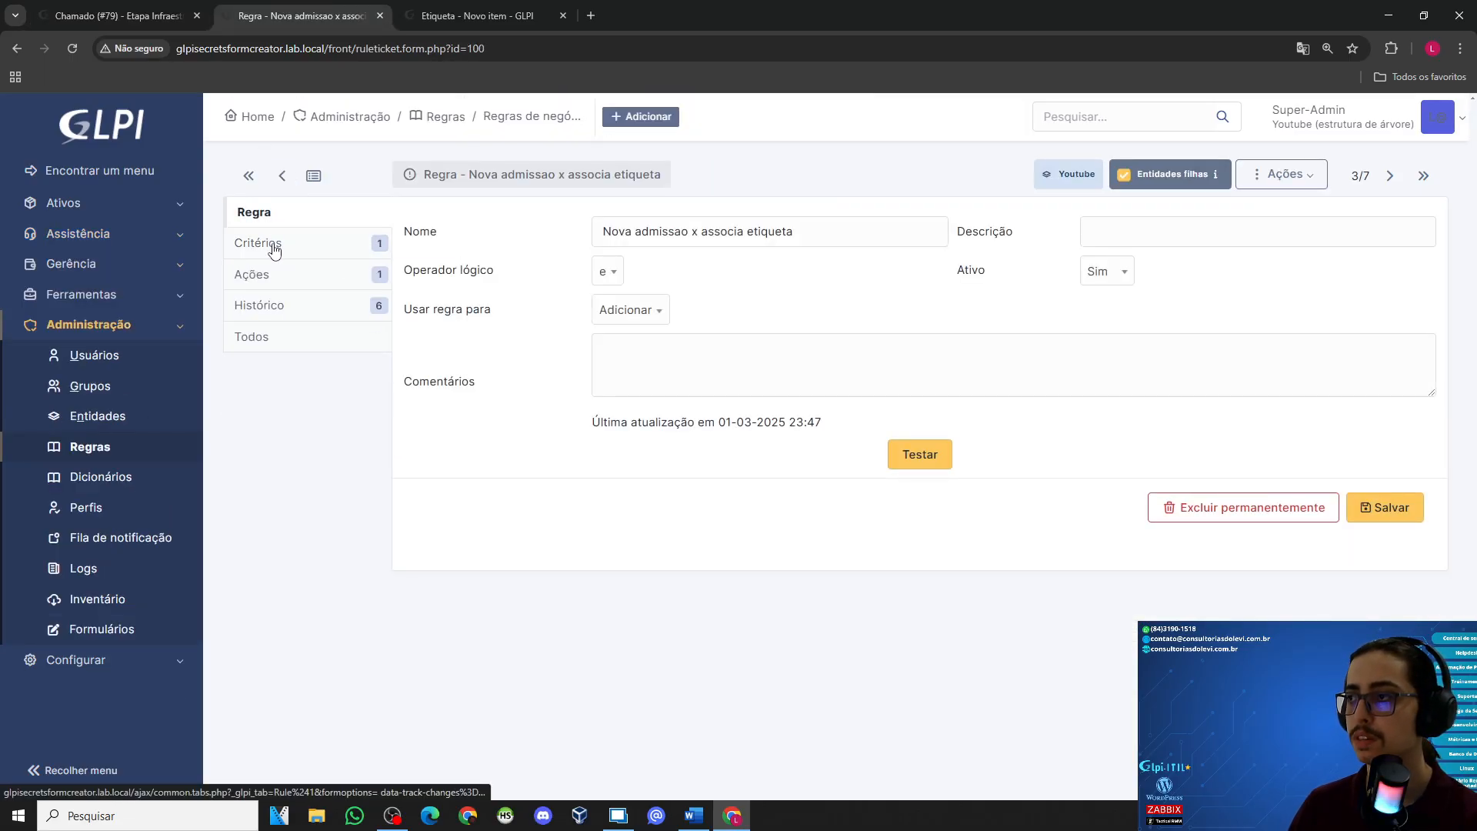
pyautogui.click(311, 241)
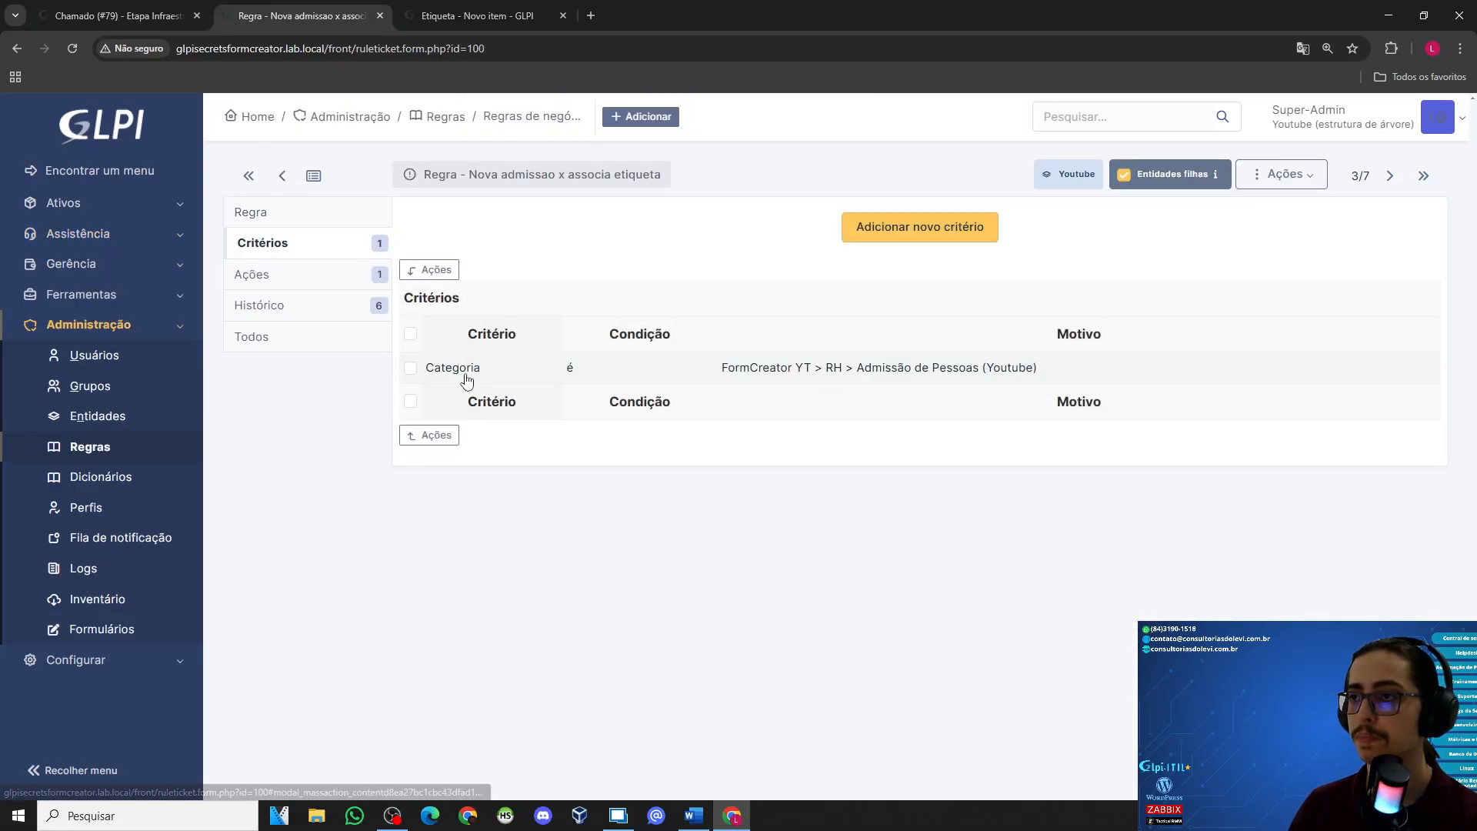
pyautogui.click(432, 271)
pyautogui.click(692, 206)
pyautogui.click(704, 290)
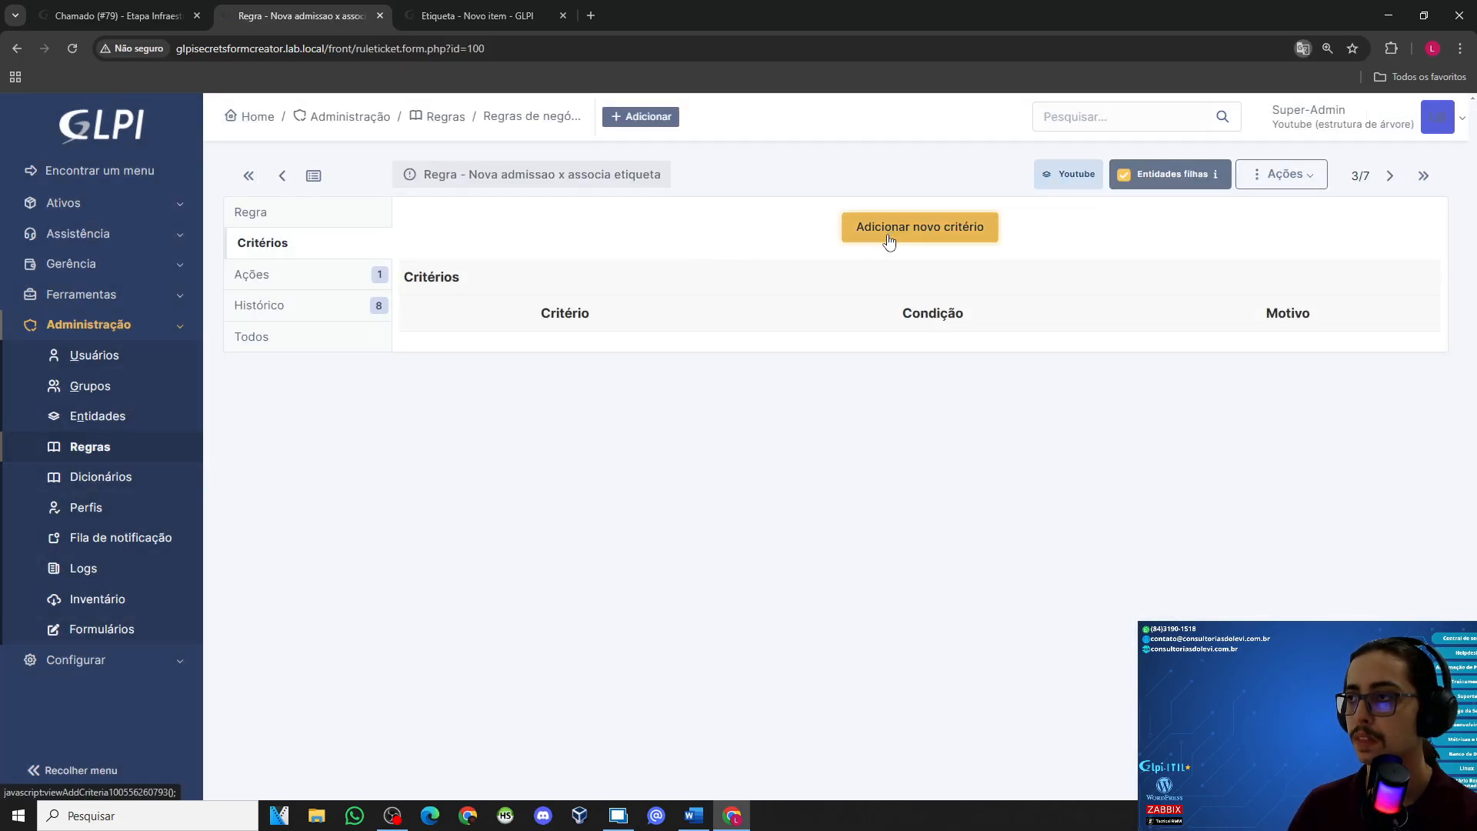
# Step: Add a criterion to the tag rule requiring that Título contém "Etapa"
pyautogui.click(893, 235)
pyautogui.write('titu')
pyautogui.press('Return')
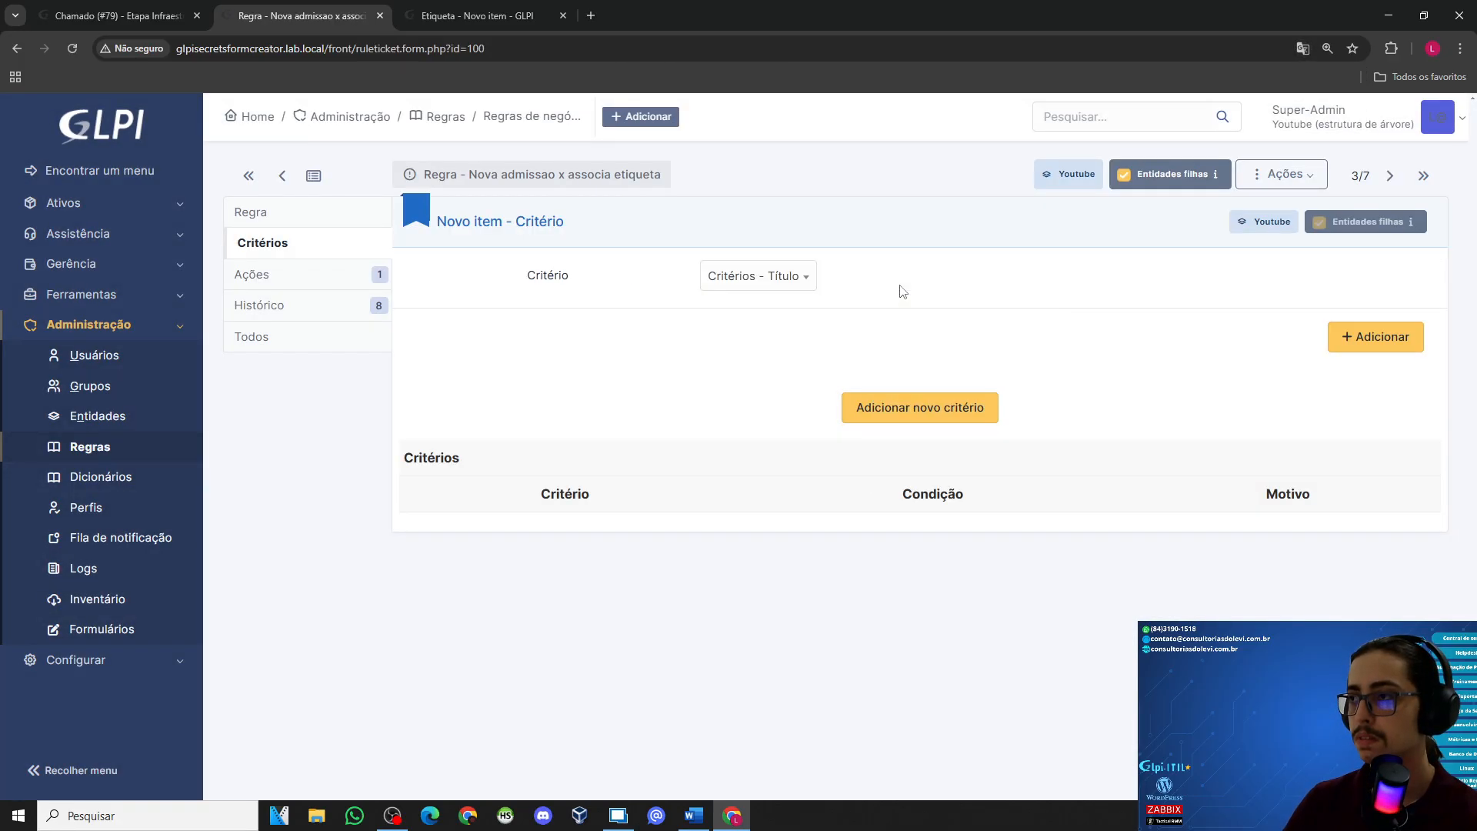
pyautogui.click(419, 322)
pyautogui.click(429, 425)
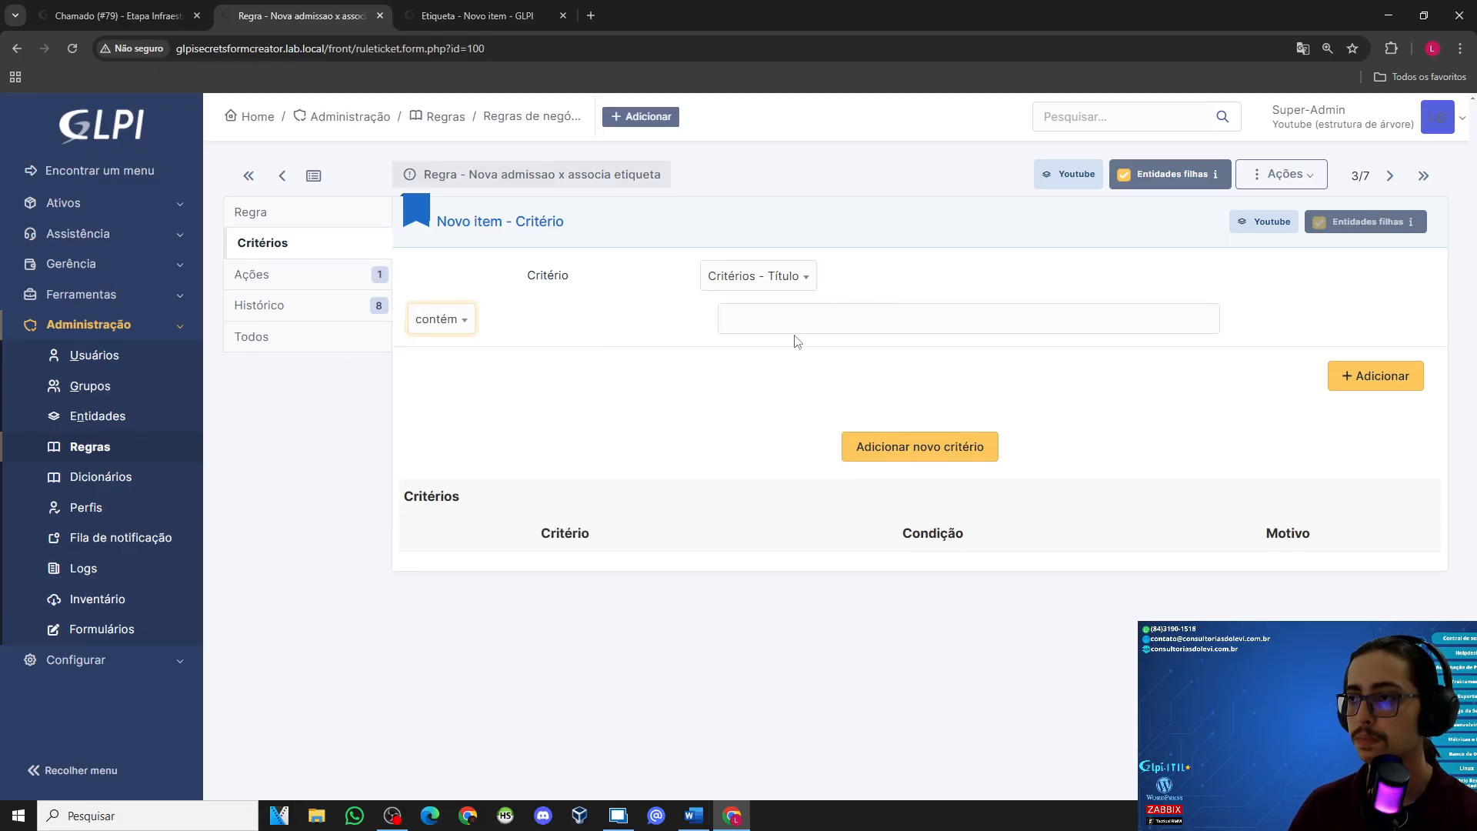
pyautogui.click(813, 319)
pyautogui.write('Etapa')
pyautogui.click(1358, 379)
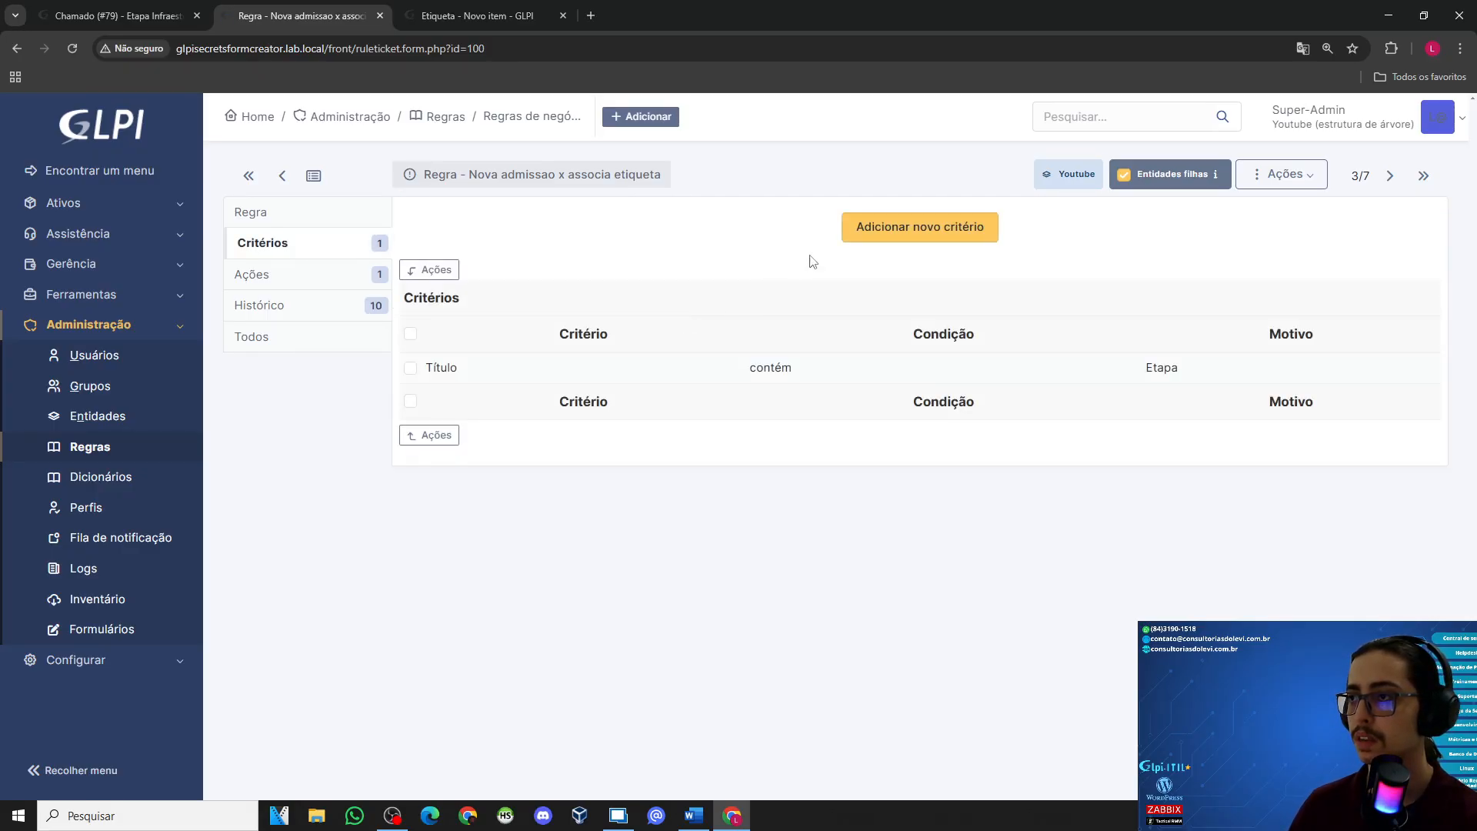
# Step: Add a second criterion requiring that Descrição contém "Matricula", using the wording from the ticket
pyautogui.click(899, 234)
pyautogui.click(897, 276)
pyautogui.write('descr')
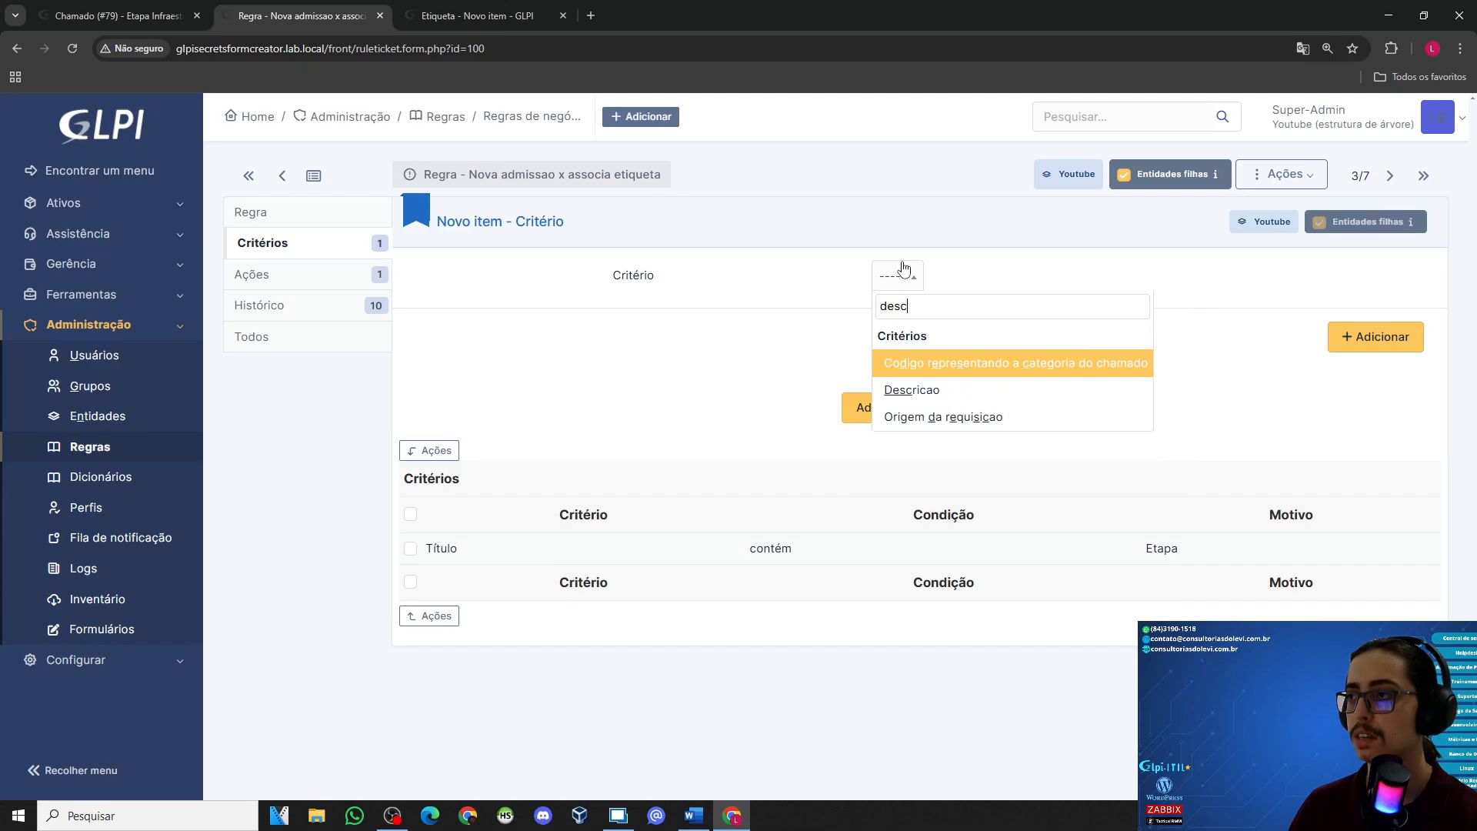
pyautogui.click(897, 391)
pyautogui.click(420, 318)
pyautogui.click(431, 428)
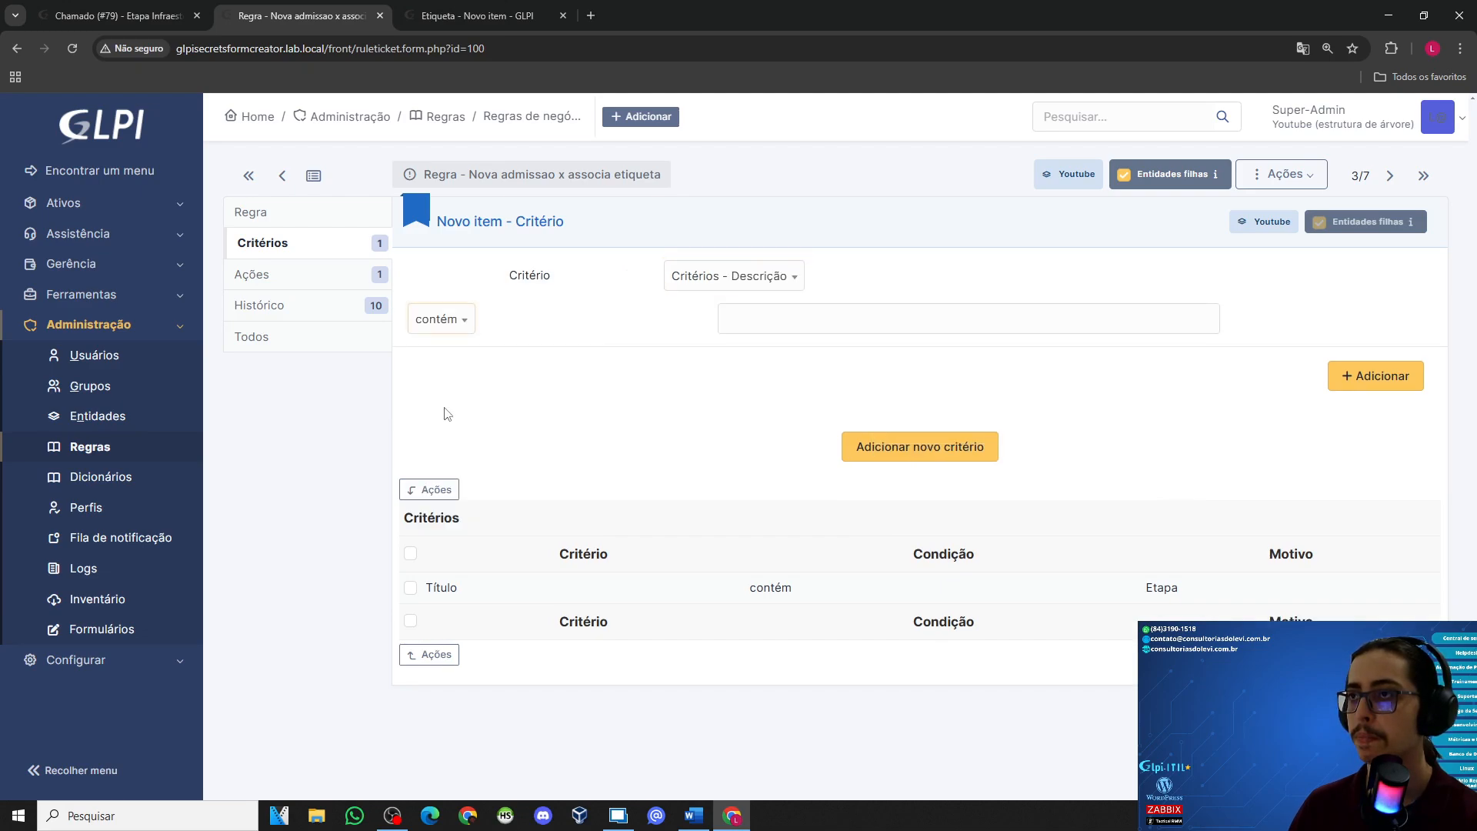
pyautogui.click(71, 9)
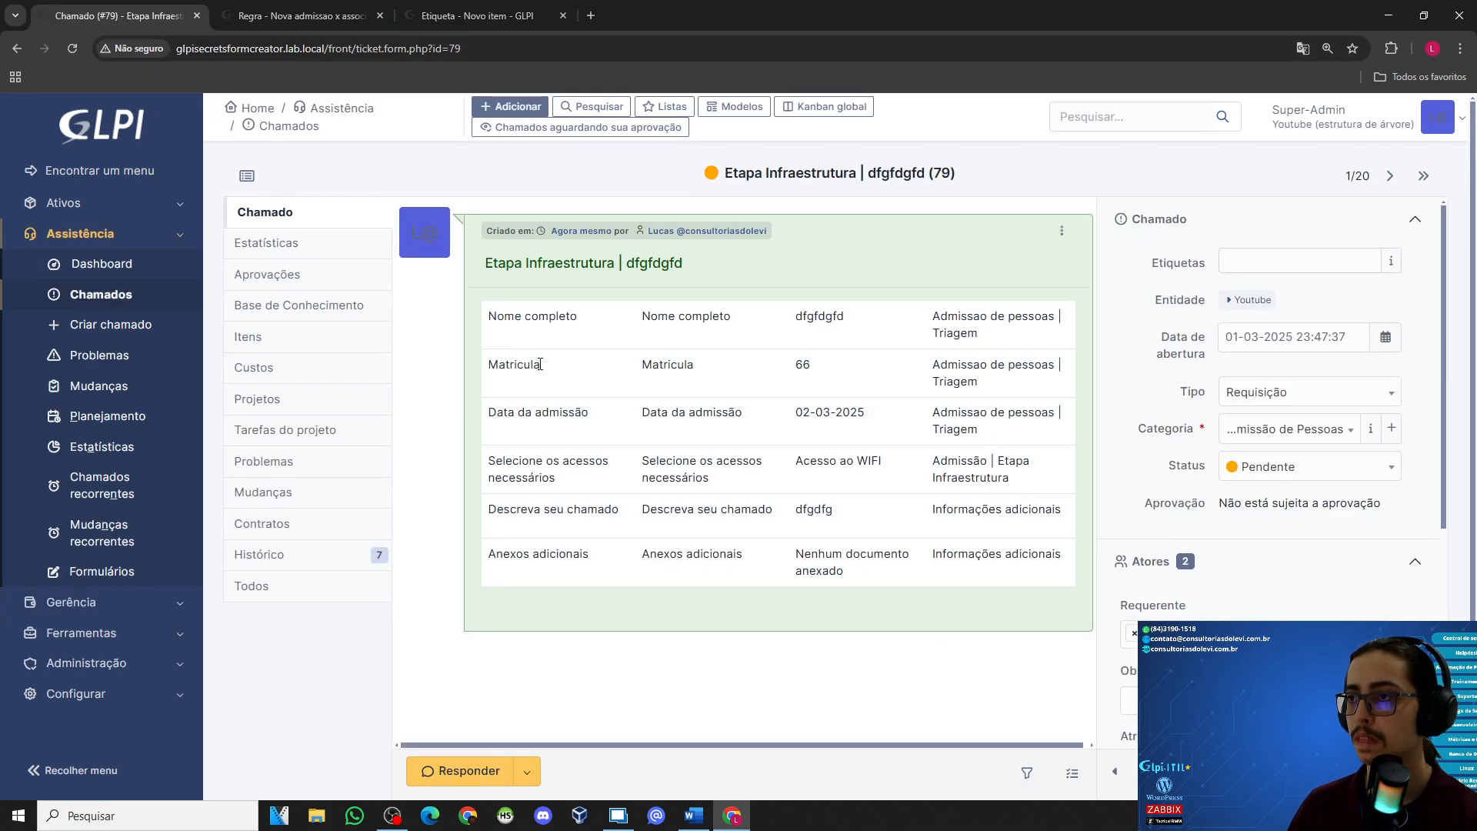
pyautogui.click(324, 7)
pyautogui.click(753, 313)
pyautogui.write('Matricula')
pyautogui.click(1377, 374)
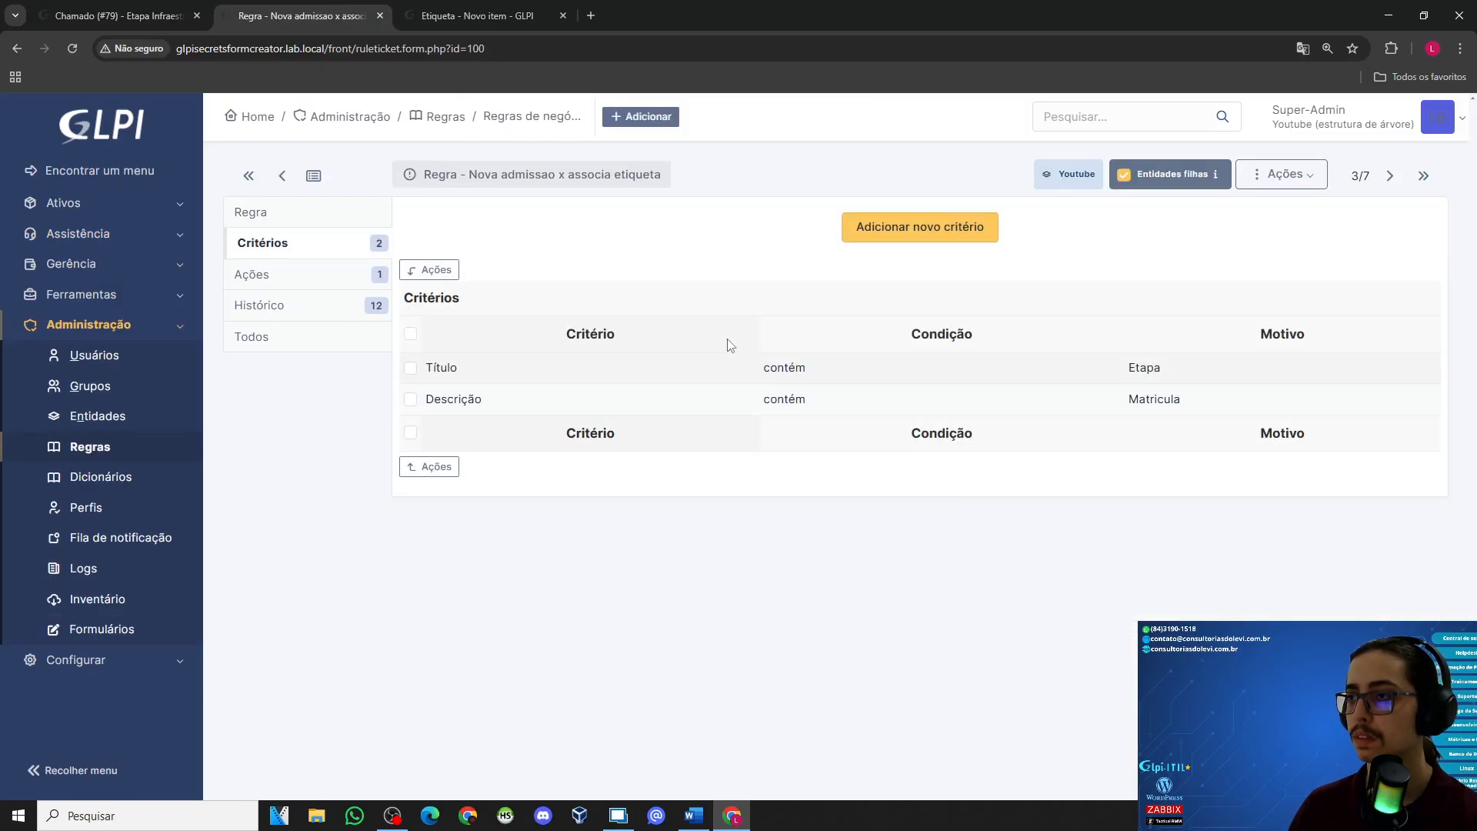
# Step: Save the rule Nova admissao x associa etiqueta
pyautogui.click(345, 215)
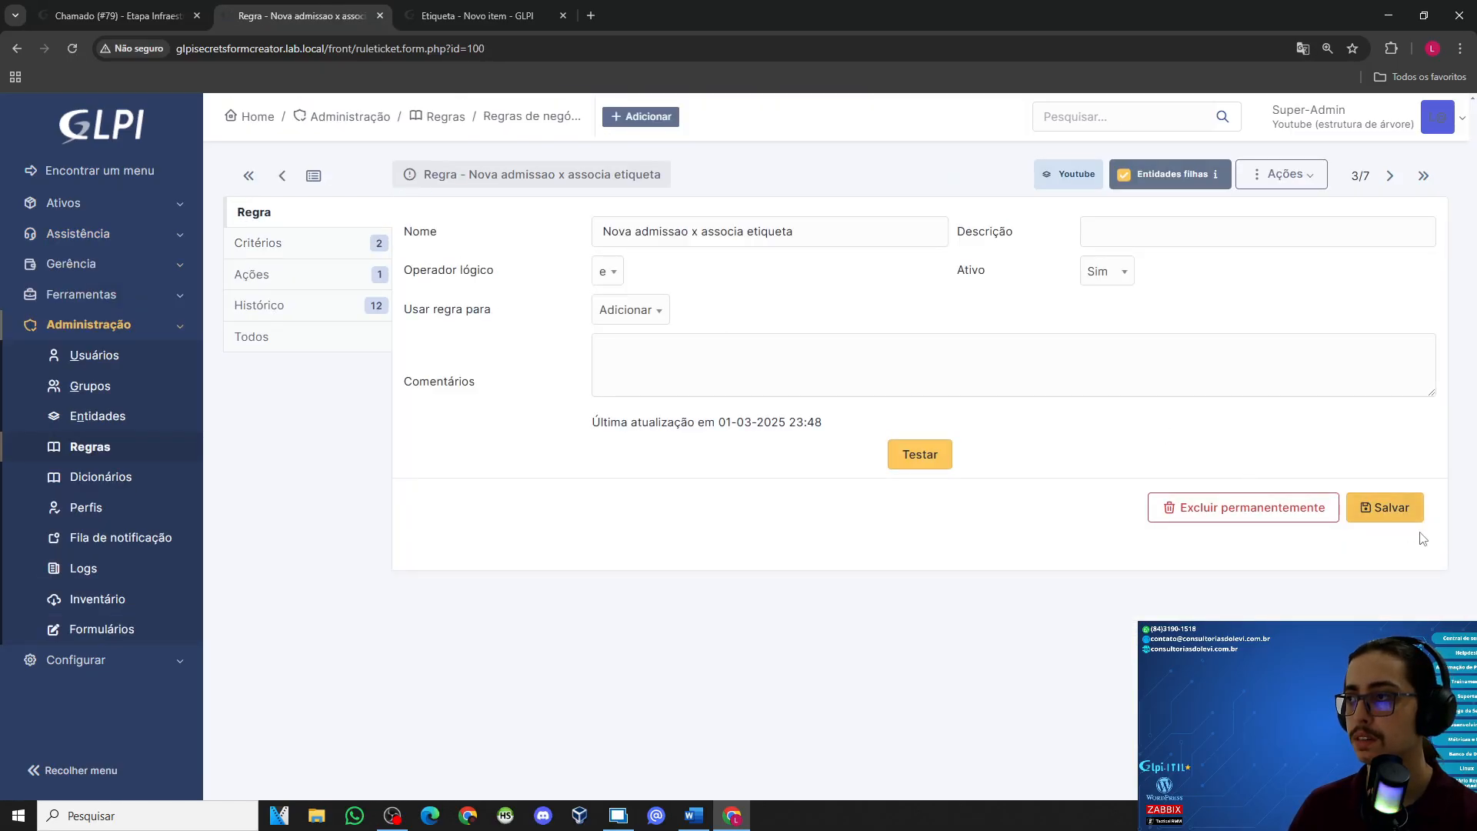
pyautogui.click(1397, 511)
pyautogui.click(137, 9)
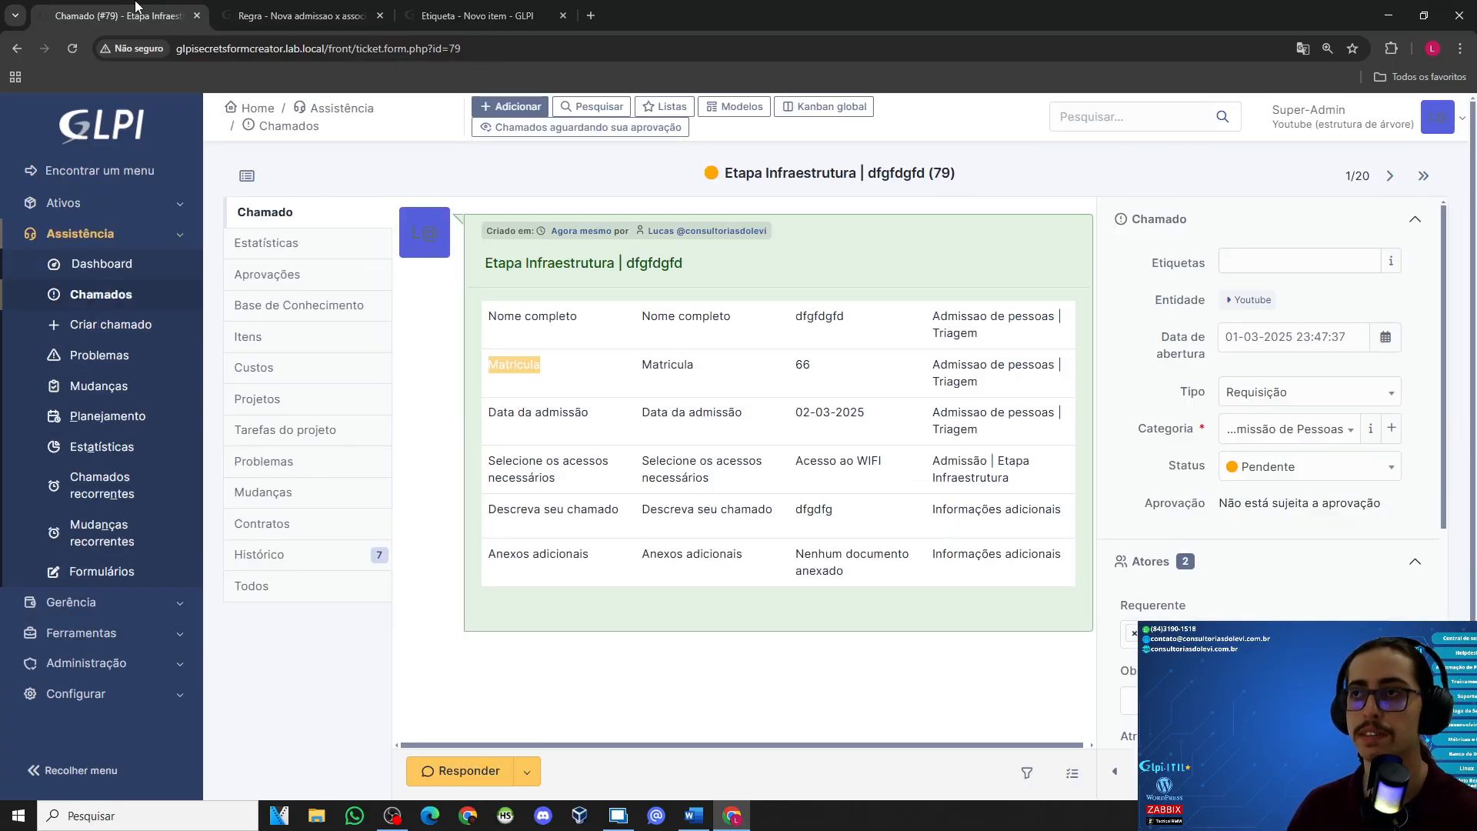
pyautogui.click(469, 14)
pyautogui.click(338, 14)
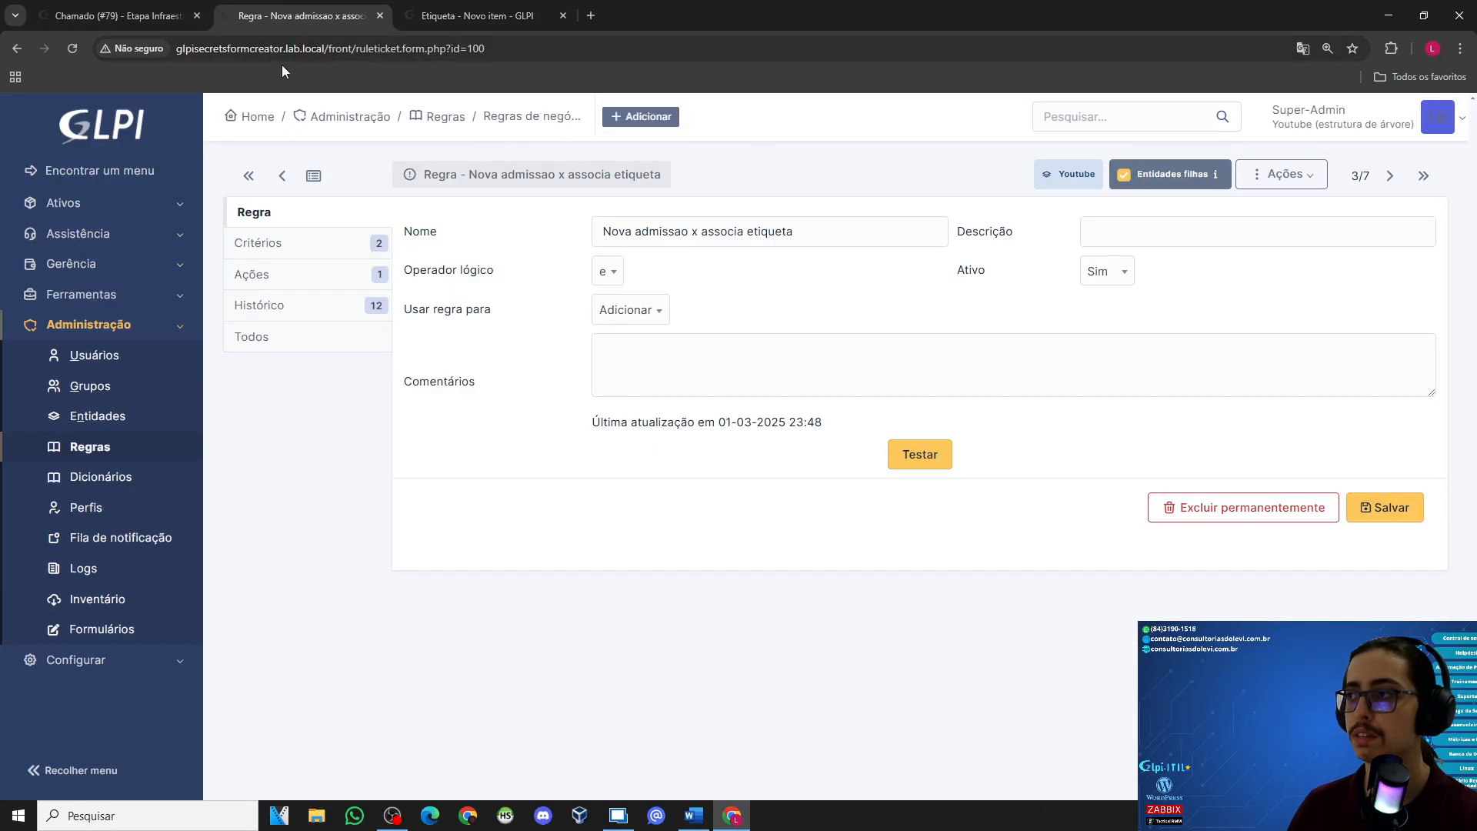
# Step: Return to the rules list, then open the form Admissao de pessoas Opção 1 from the forms administration
pyautogui.click(313, 175)
pyautogui.click(111, 10)
pyautogui.click(266, 16)
pyautogui.click(69, 629)
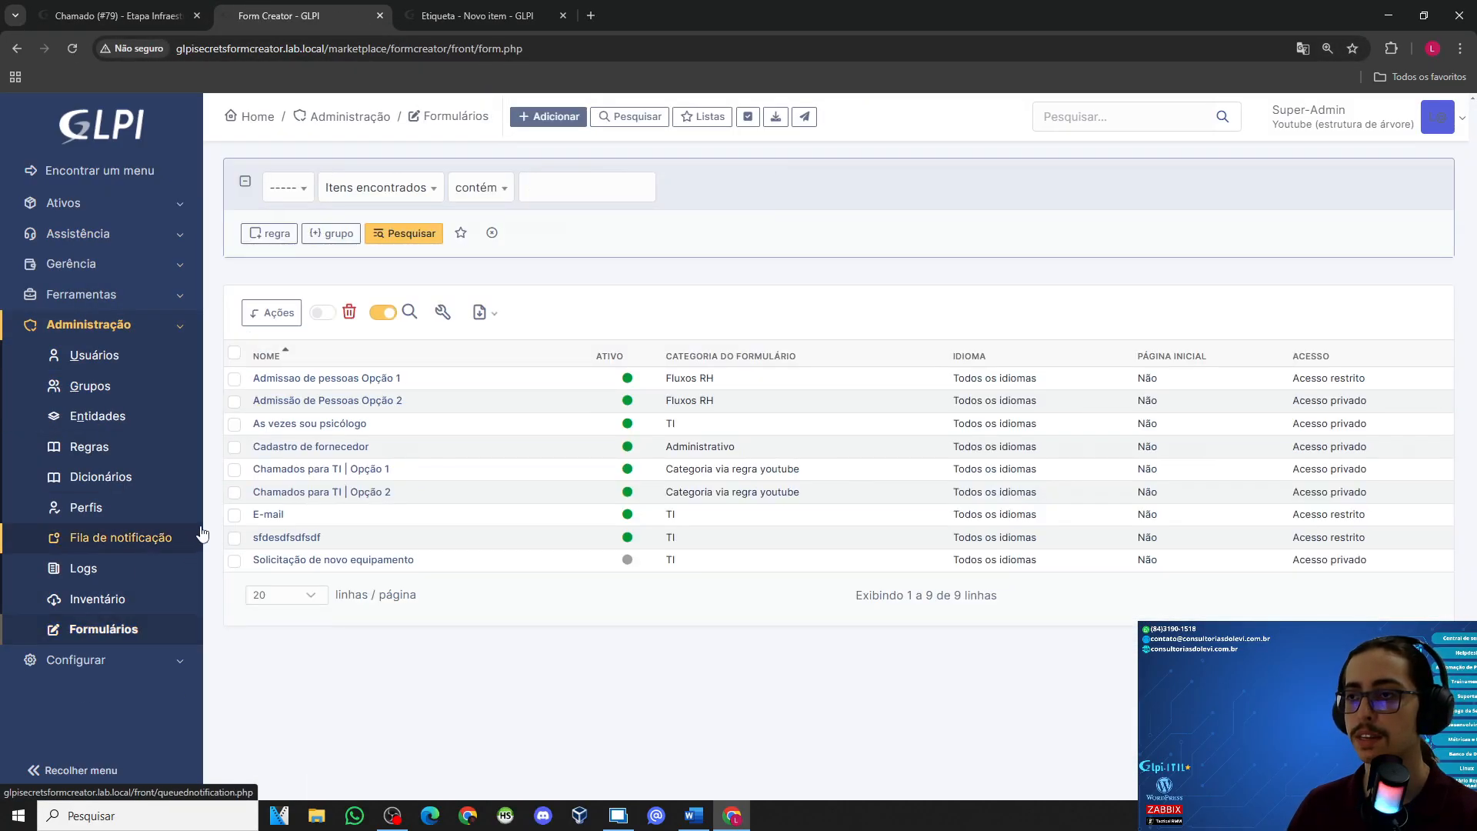
pyautogui.click(373, 379)
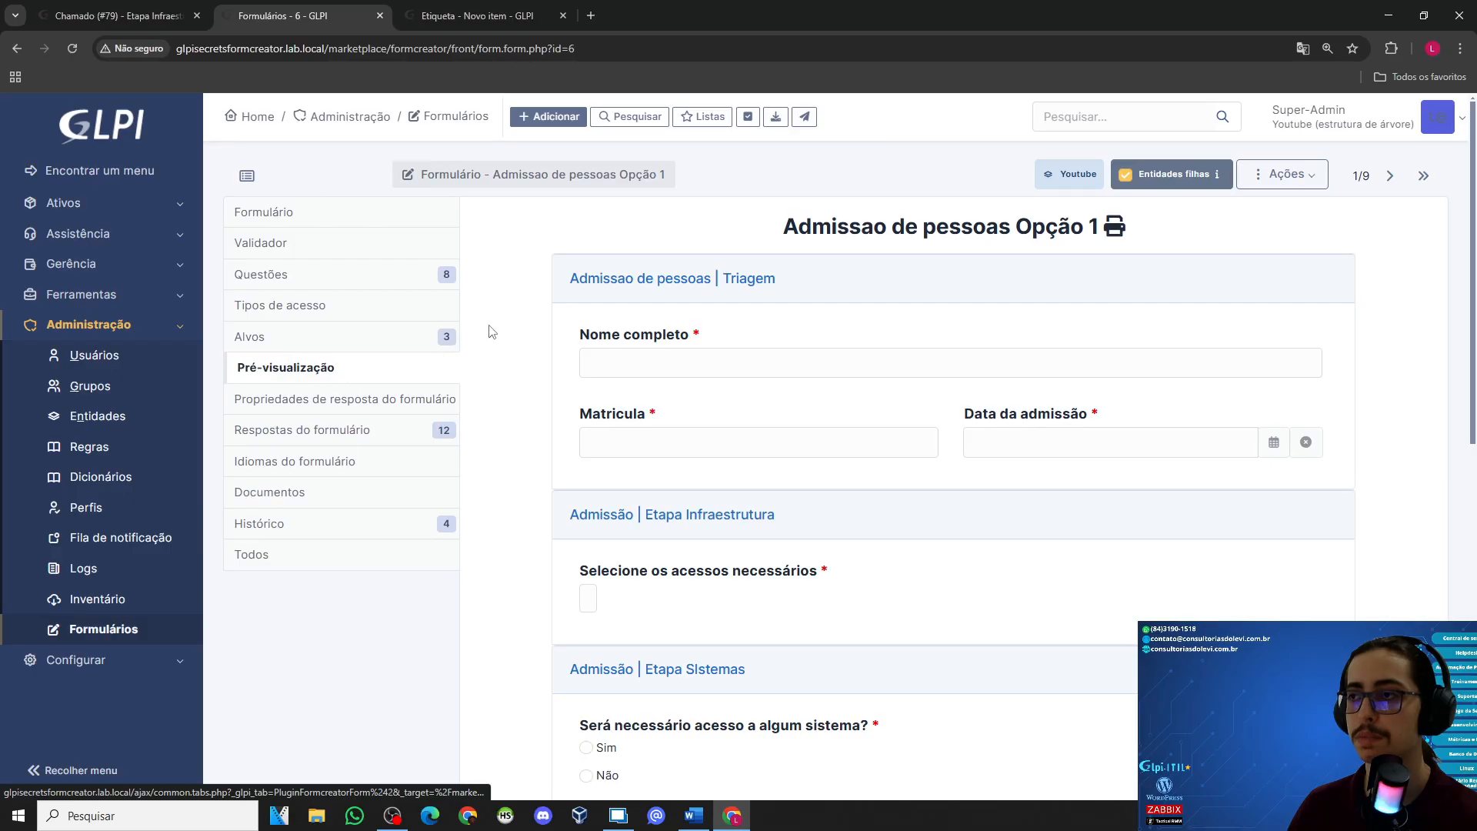
# Step: Fill in the full name, a numeric employee number and the admission date 08-03-2025 in the form preview
pyautogui.click(588, 363)
pyautogui.write('sadasdasd')
pyautogui.click(626, 444)
pyautogui.write('535345')
pyautogui.press('Tab')
pyautogui.click(1236, 579)
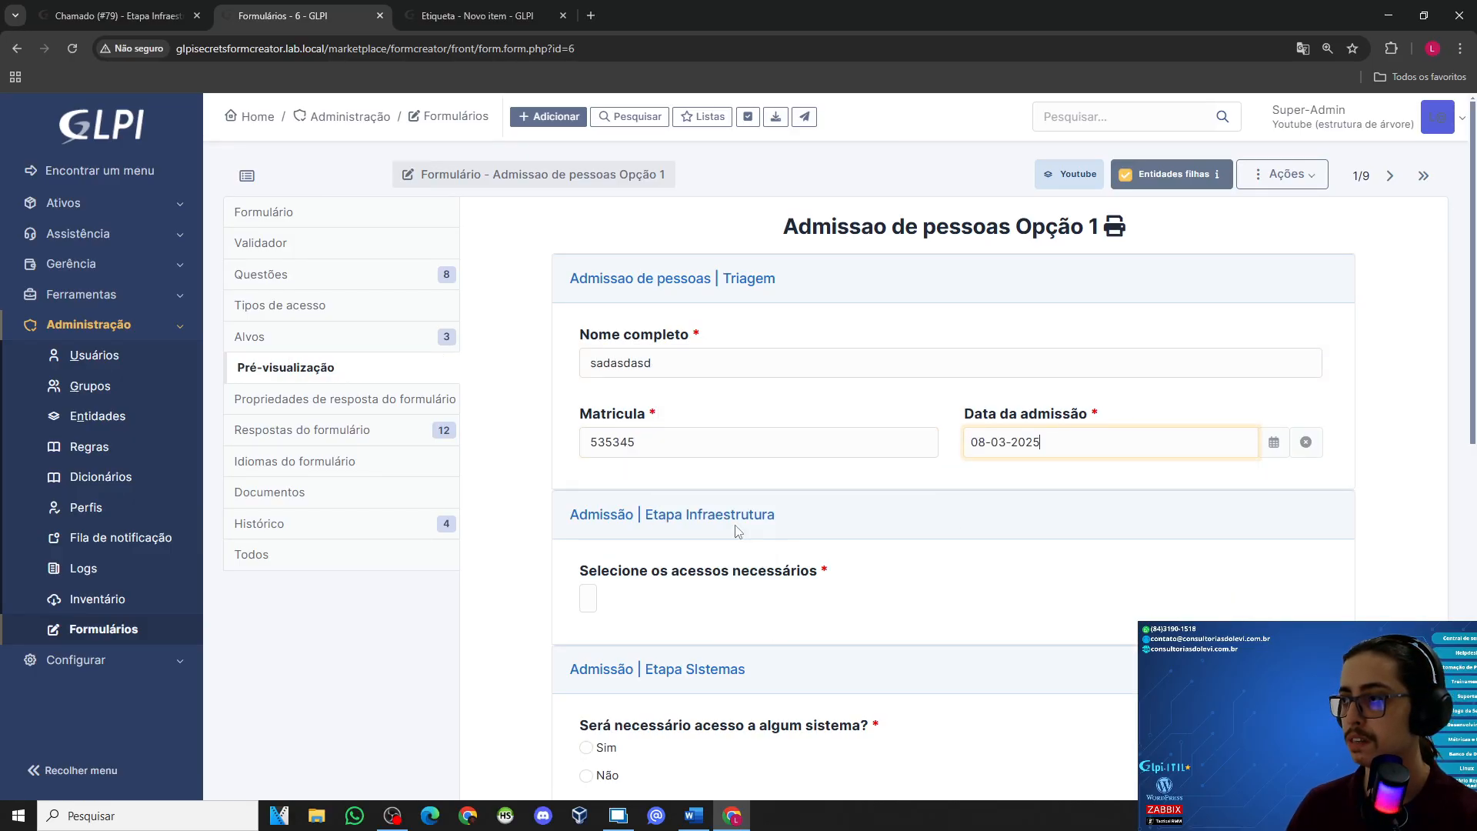
# Step: Select E-mail as the required access and answer Não to needing access to any system
pyautogui.scroll(-3, 645, 408)
pyautogui.click(586, 365)
pyautogui.click(610, 422)
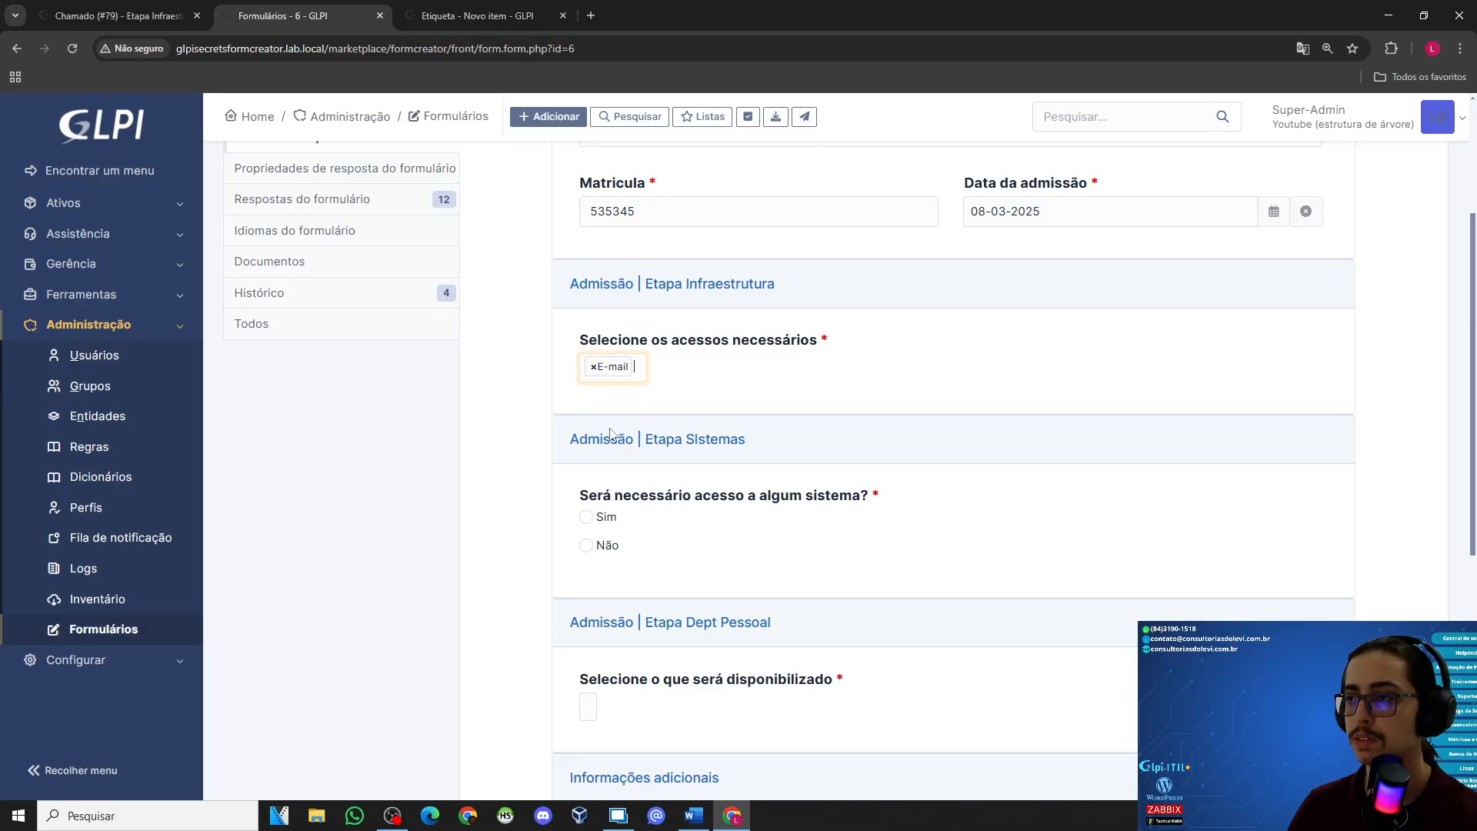
pyautogui.click(587, 547)
pyautogui.scroll(-2, 606, 537)
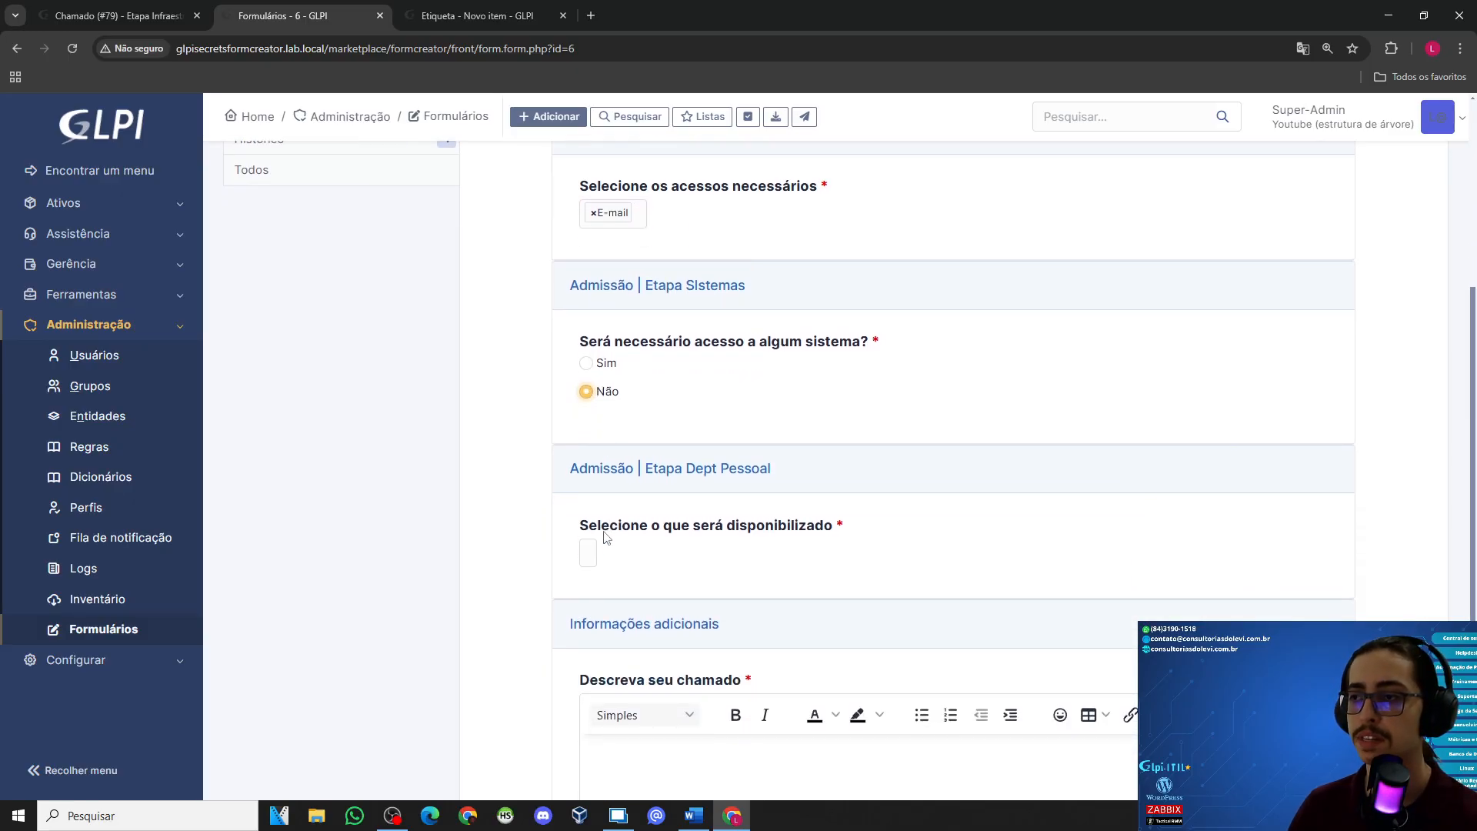
# Step: Choose Gympass as the item provided by Dept Pessoal, describe the ticket as "sdasd" and submit the form
pyautogui.click(589, 551)
pyautogui.click(615, 630)
pyautogui.scroll(-4, 692, 539)
pyautogui.click(711, 497)
pyautogui.write('sdasd')
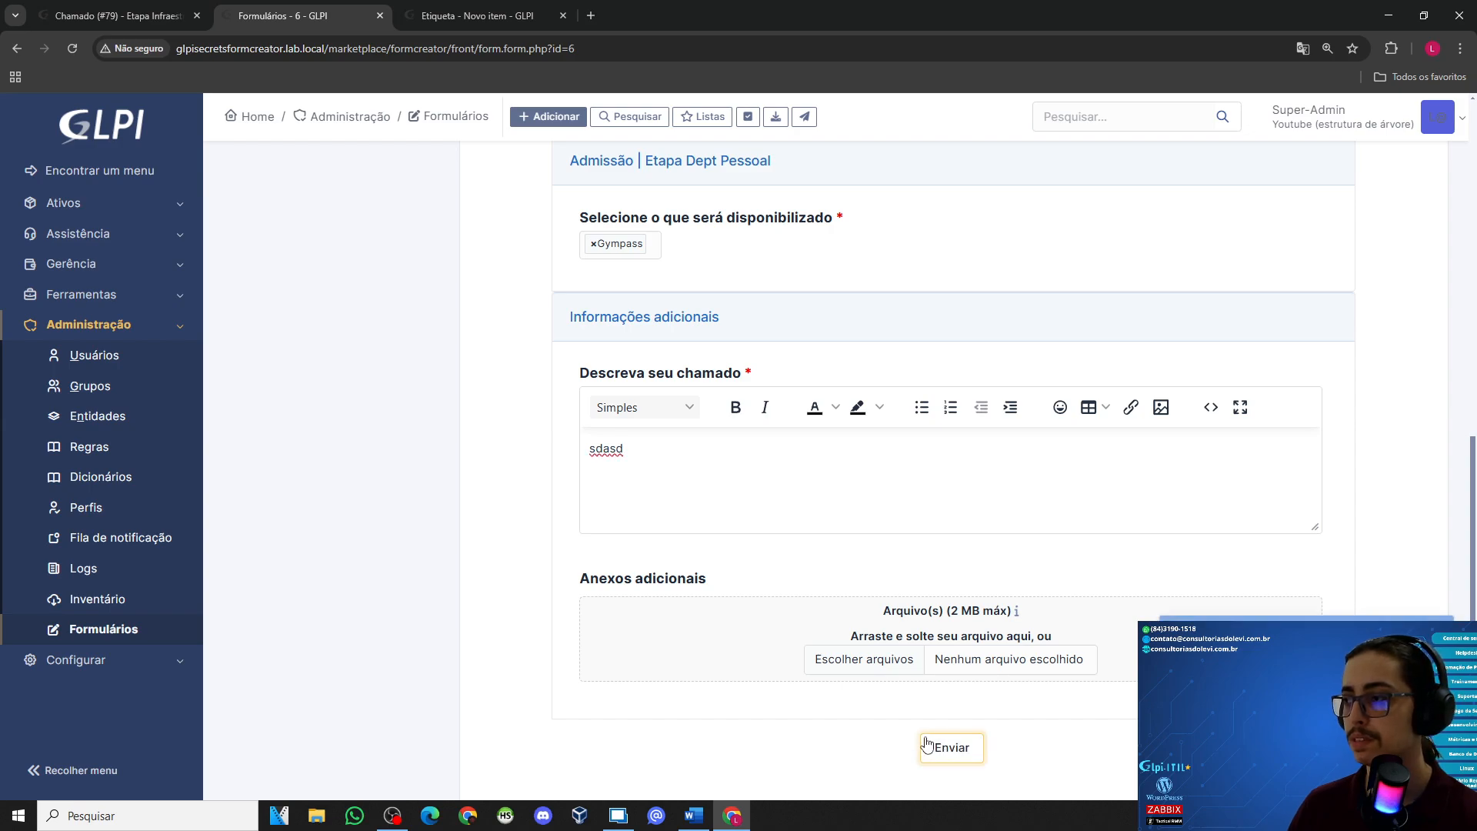
# Step: List the tickets by newest ID first and check the tags on the newly created ones
pyautogui.click(88, 233)
pyautogui.click(104, 293)
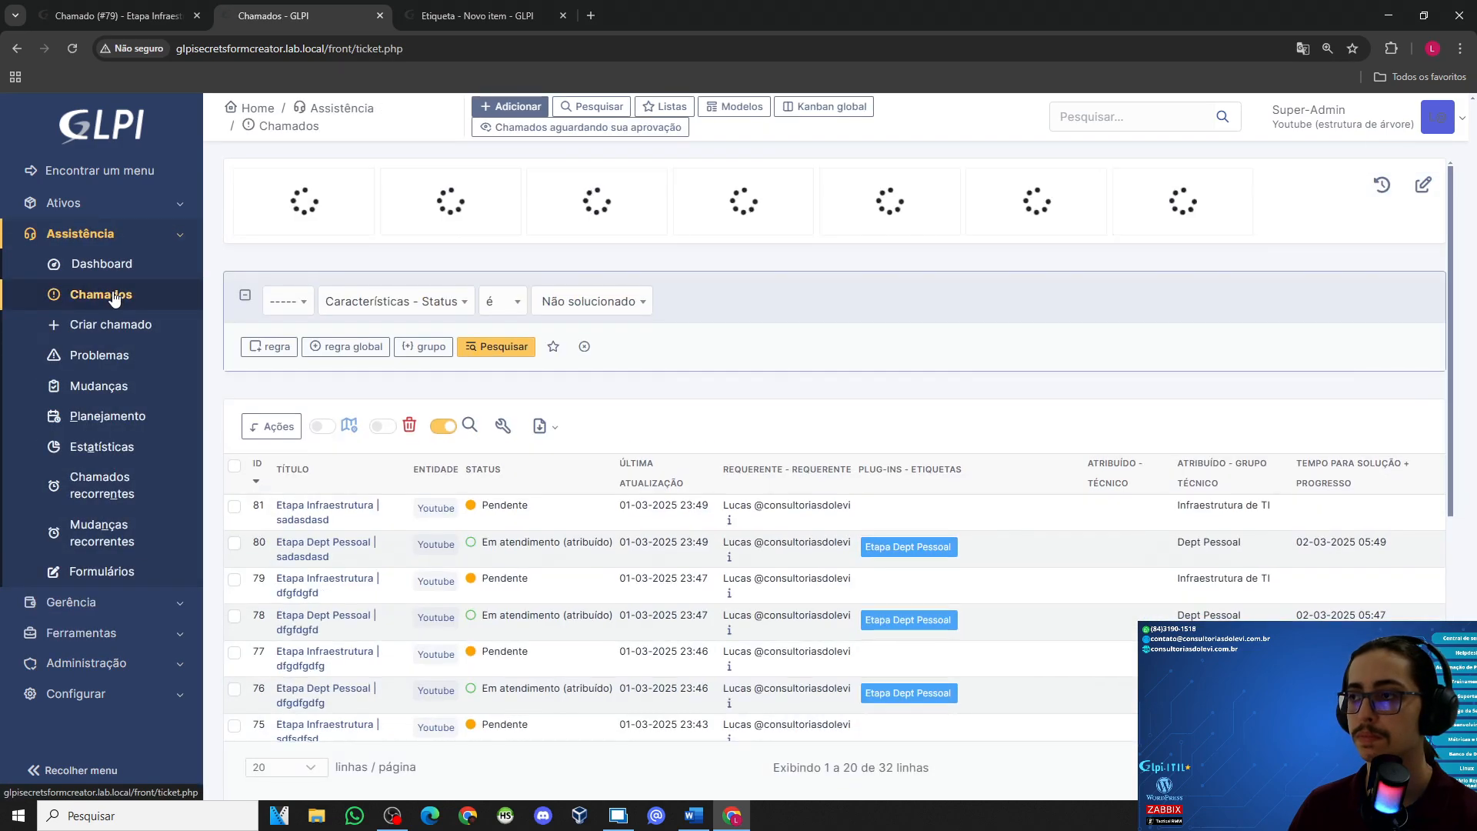
pyautogui.click(258, 469)
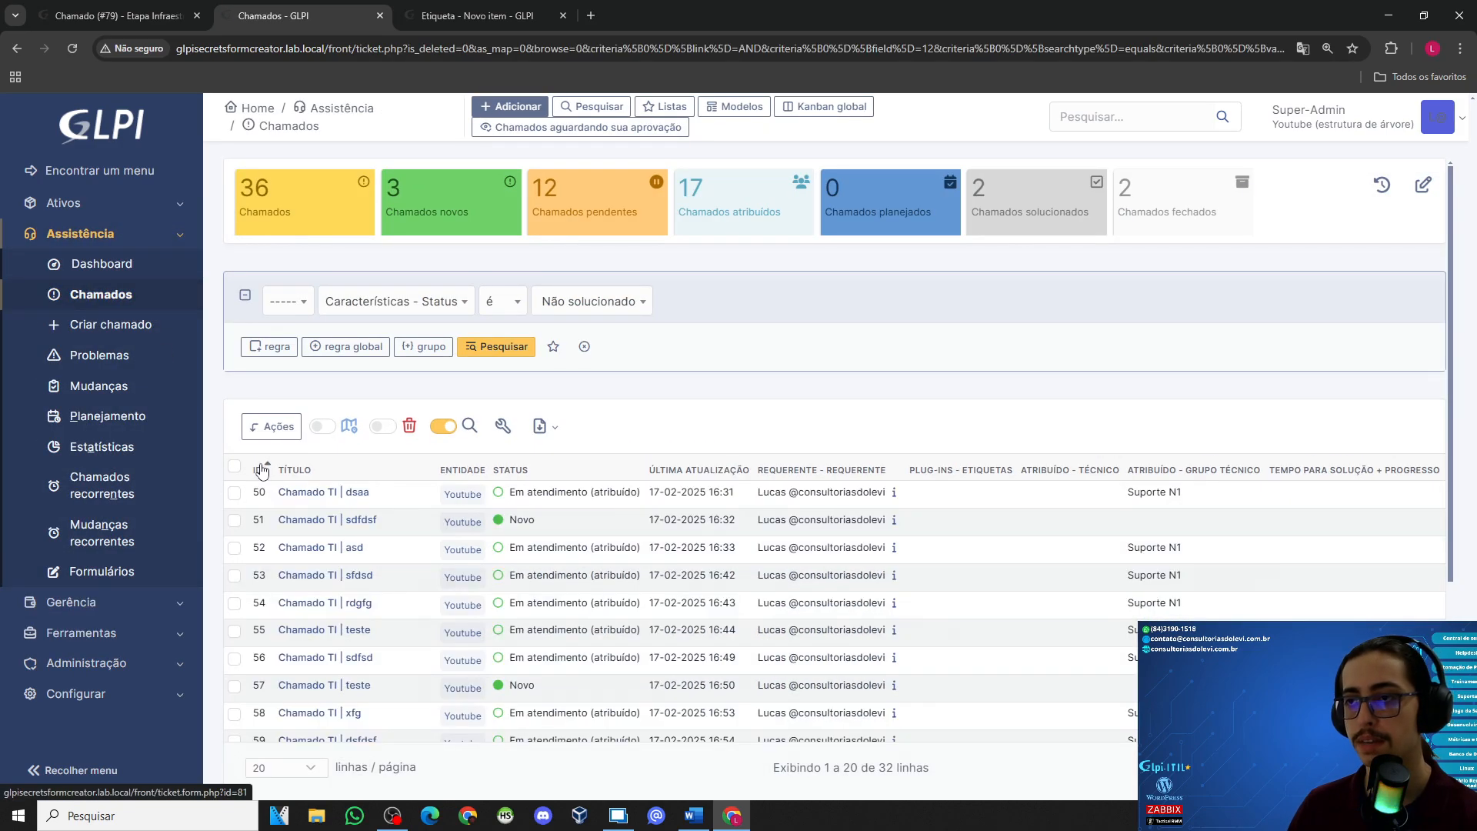
pyautogui.click(261, 470)
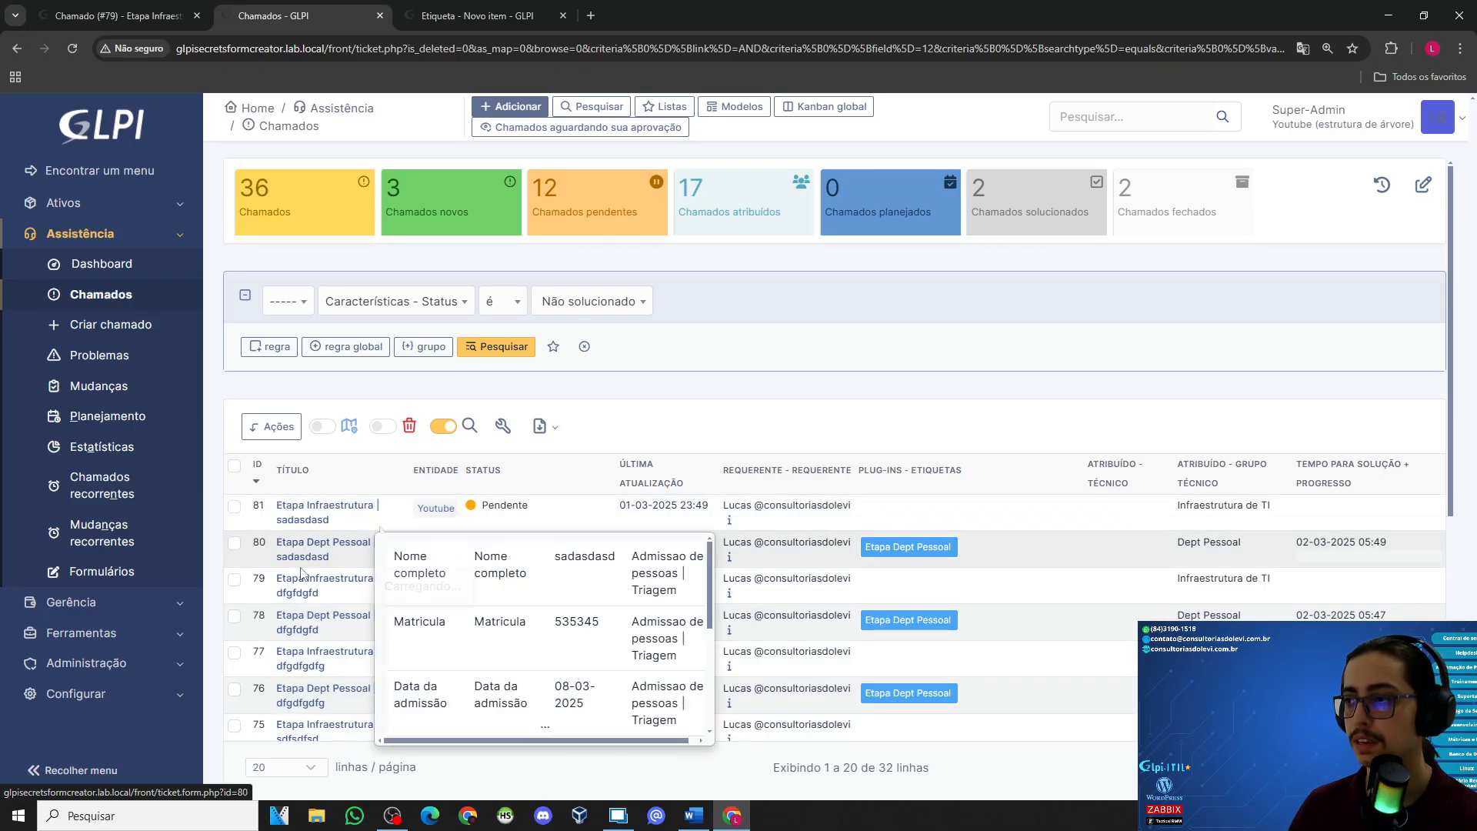
# Step: Open the ticket business rules and examine the criteria and tag action of Nova admissao x associa etiqueta
pyautogui.click(446, 9)
pyautogui.click(86, 324)
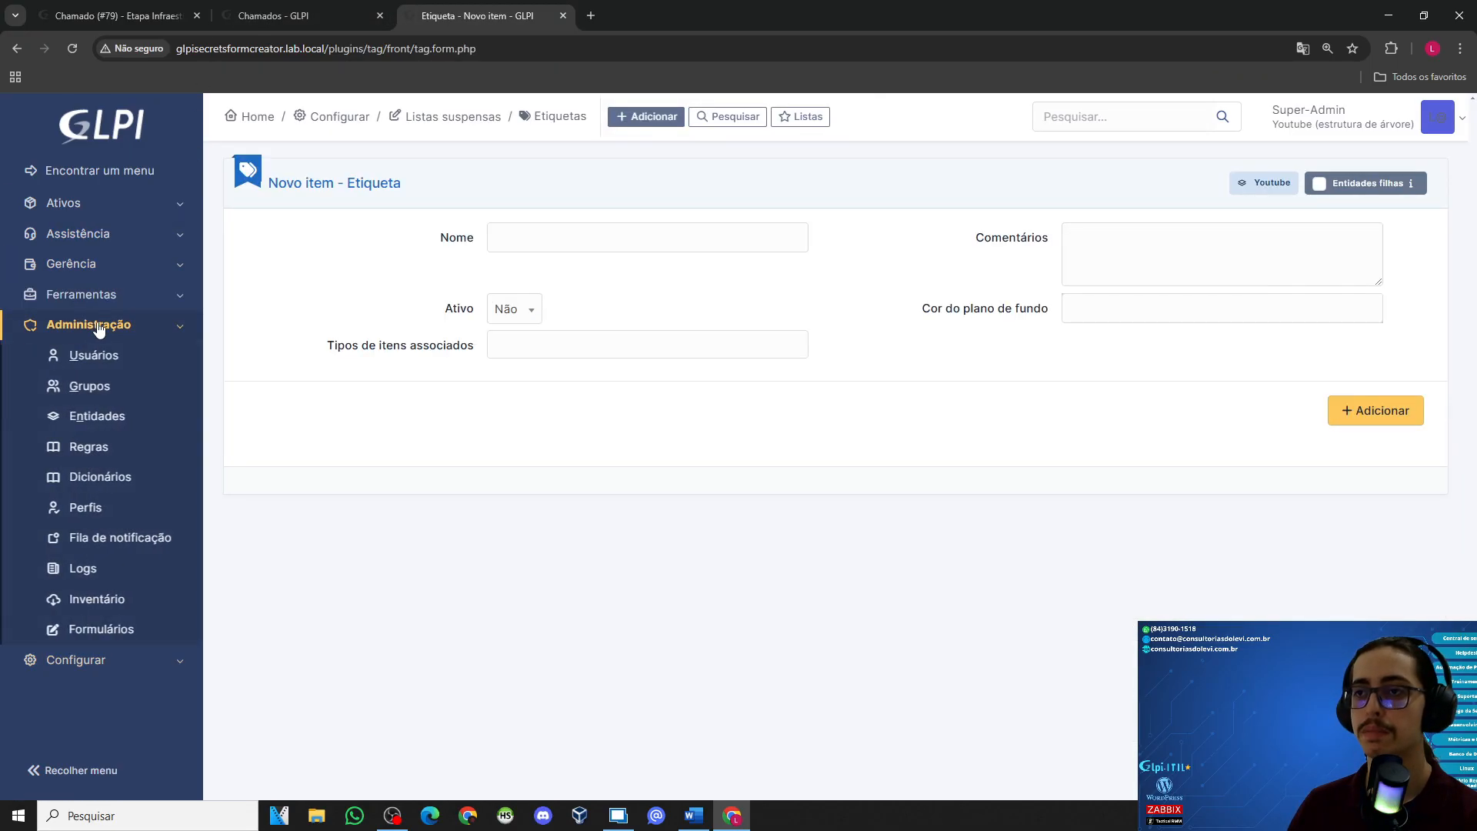
pyautogui.click(90, 446)
pyautogui.click(717, 511)
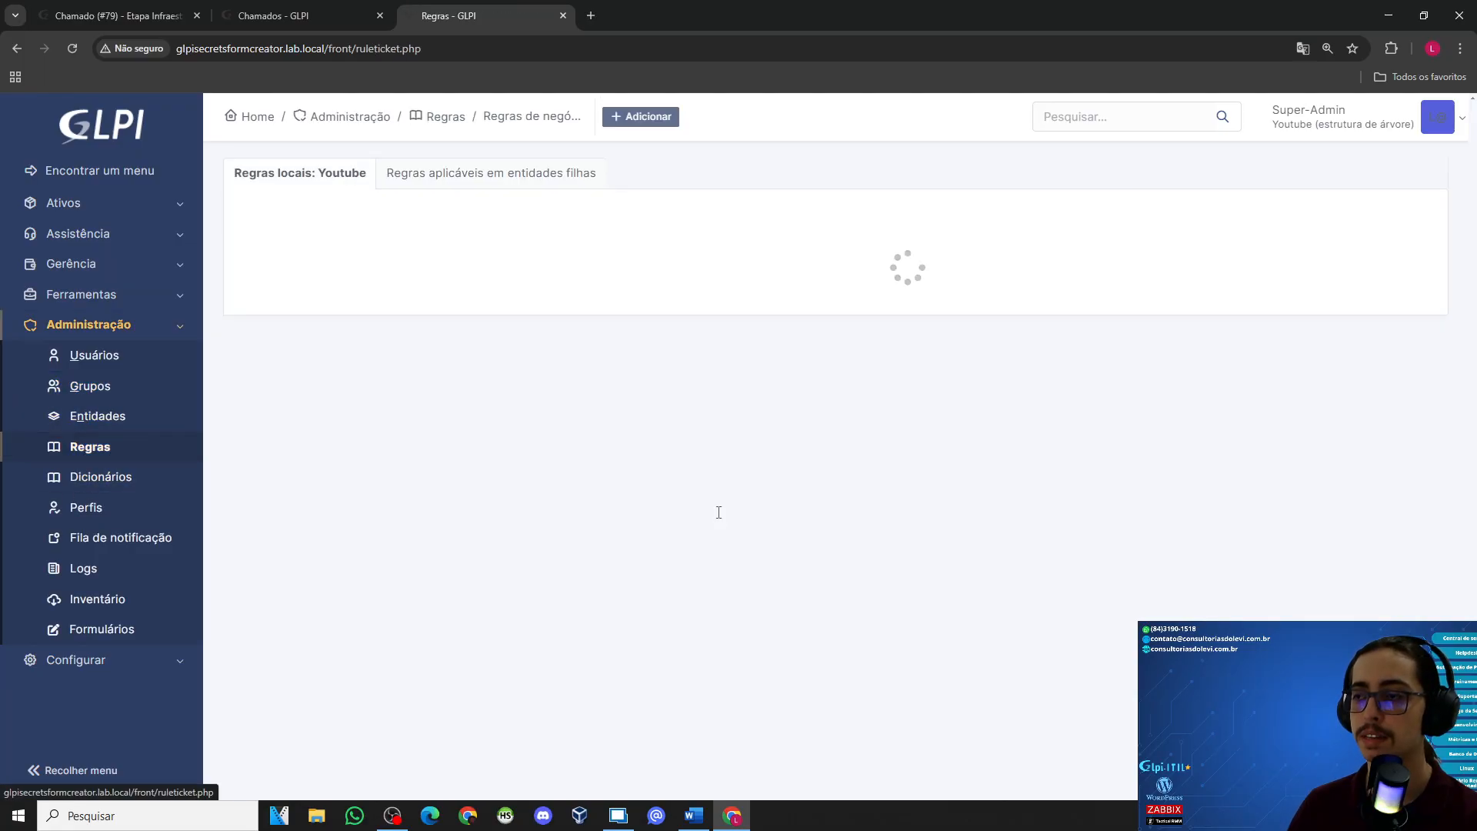
pyautogui.scroll(-3, 538, 385)
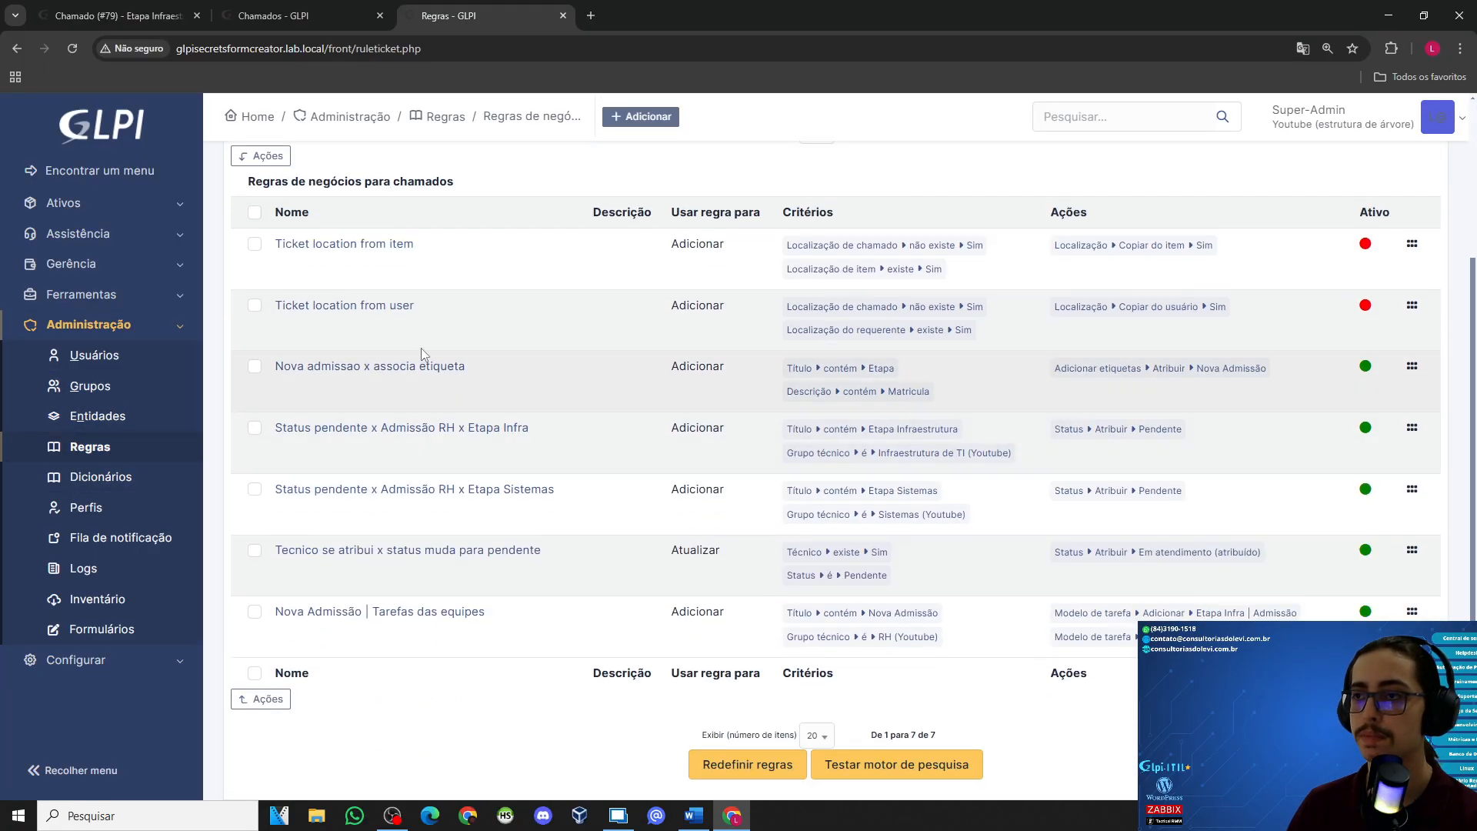
pyautogui.scroll(1, 424, 354)
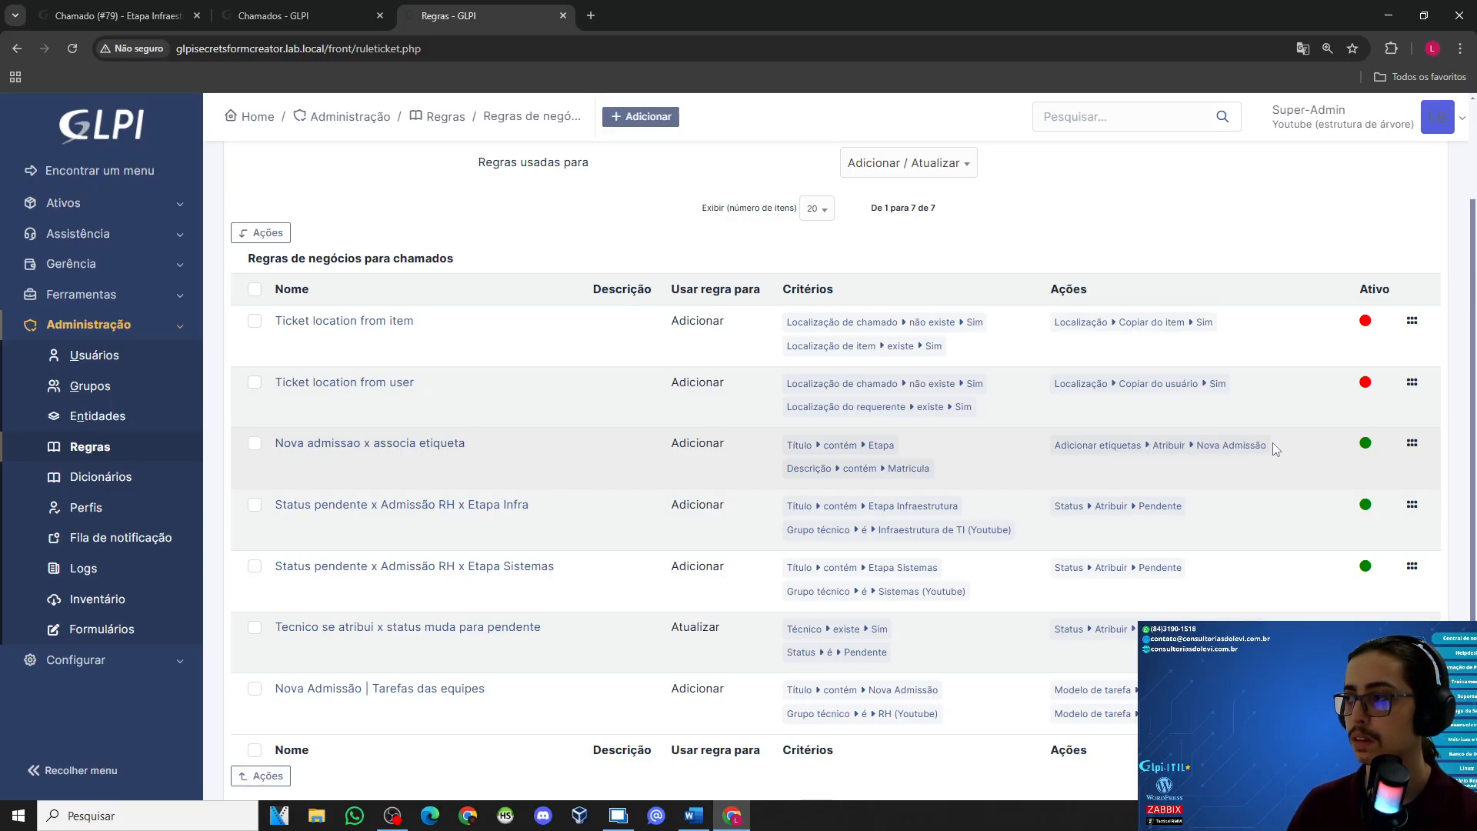
pyautogui.scroll(-1, 909, 529)
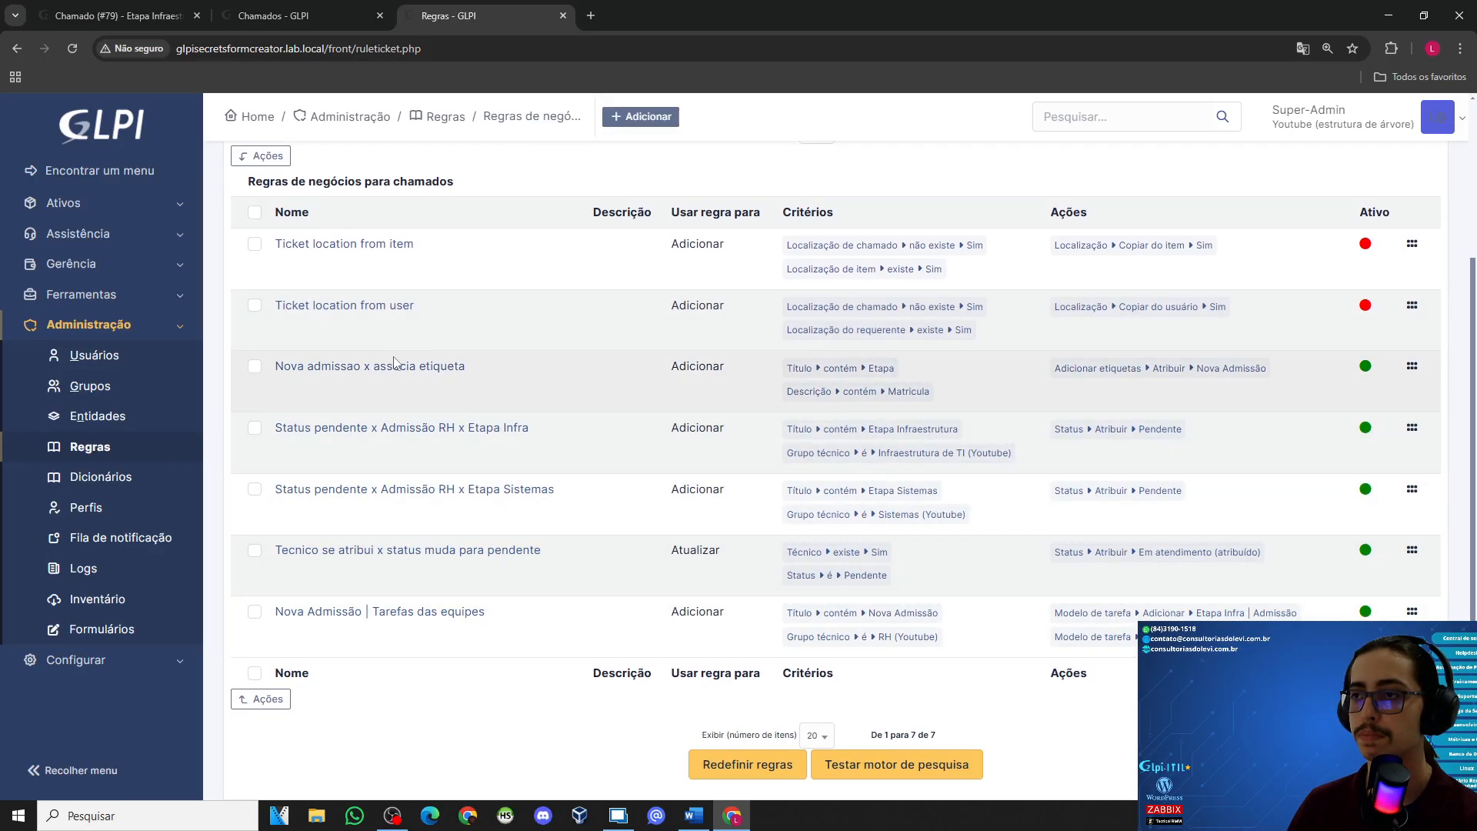
pyautogui.moveTo(333, 369); pyautogui.dragTo(305, 369)
pyautogui.click(518, 380)
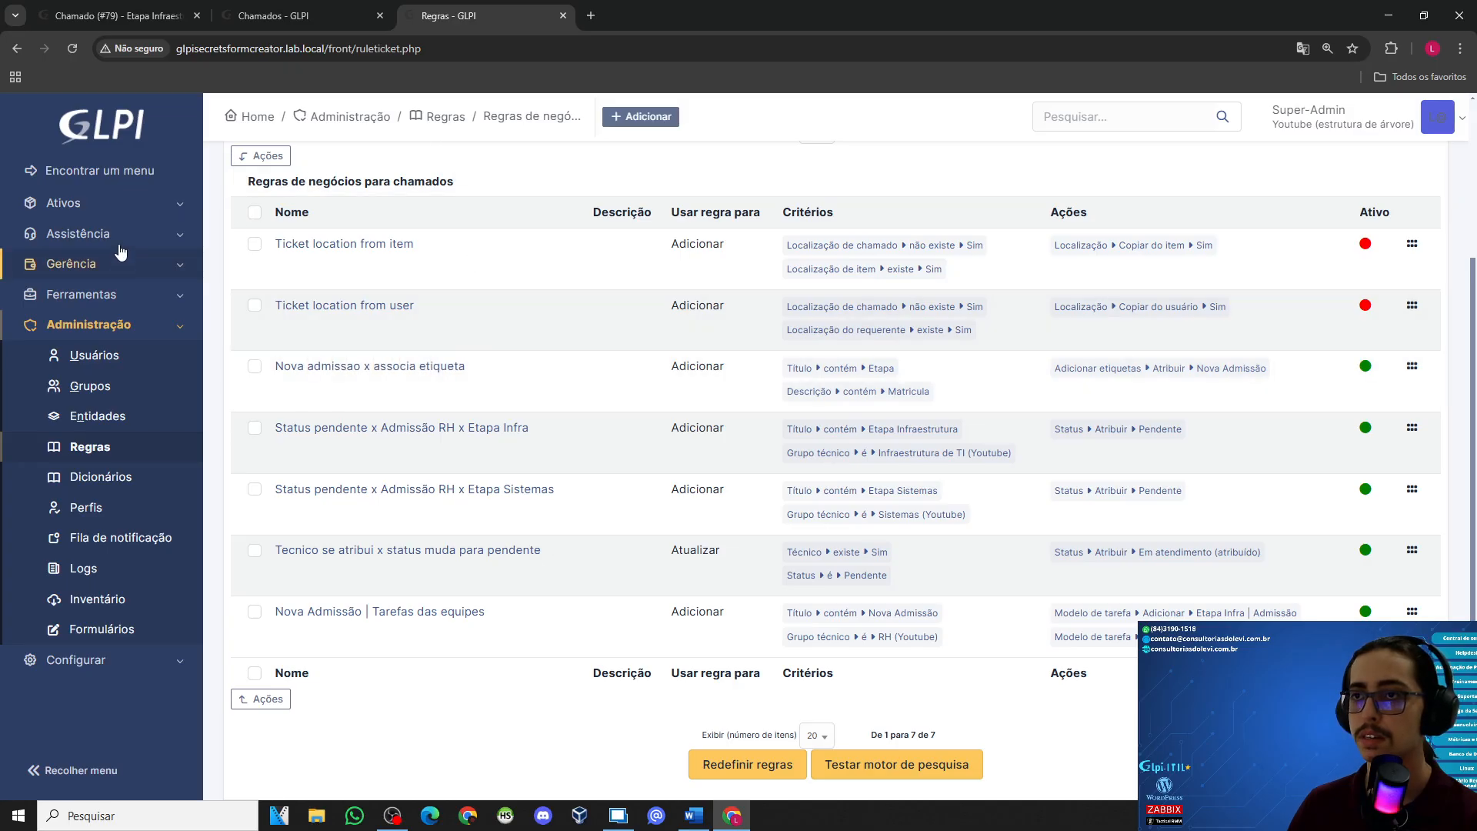
# Step: Start a new ticket in a separate tab and set its category to Admissão de Pessoas
pyautogui.click(85, 233)
pyautogui.middleClick(110, 324)
pyautogui.click(654, 15)
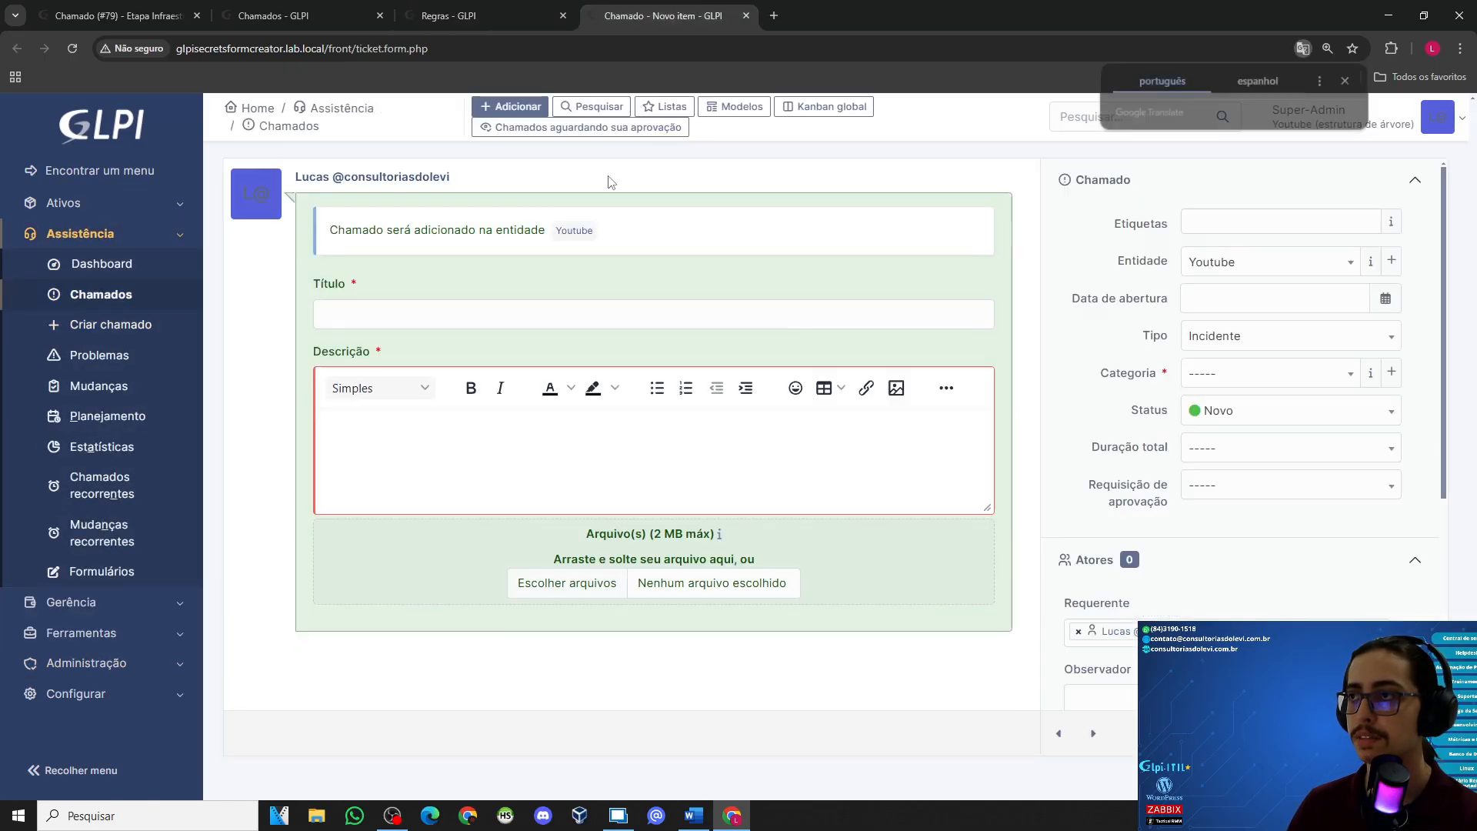
pyautogui.click(1189, 374)
pyautogui.click(1274, 512)
# Step: Title the ticket "sdf", describe it as "fsdfsdf", create it and check its tags
pyautogui.click(616, 320)
pyautogui.write('sdf')
pyautogui.click(759, 438)
pyautogui.write('fsdfsd')
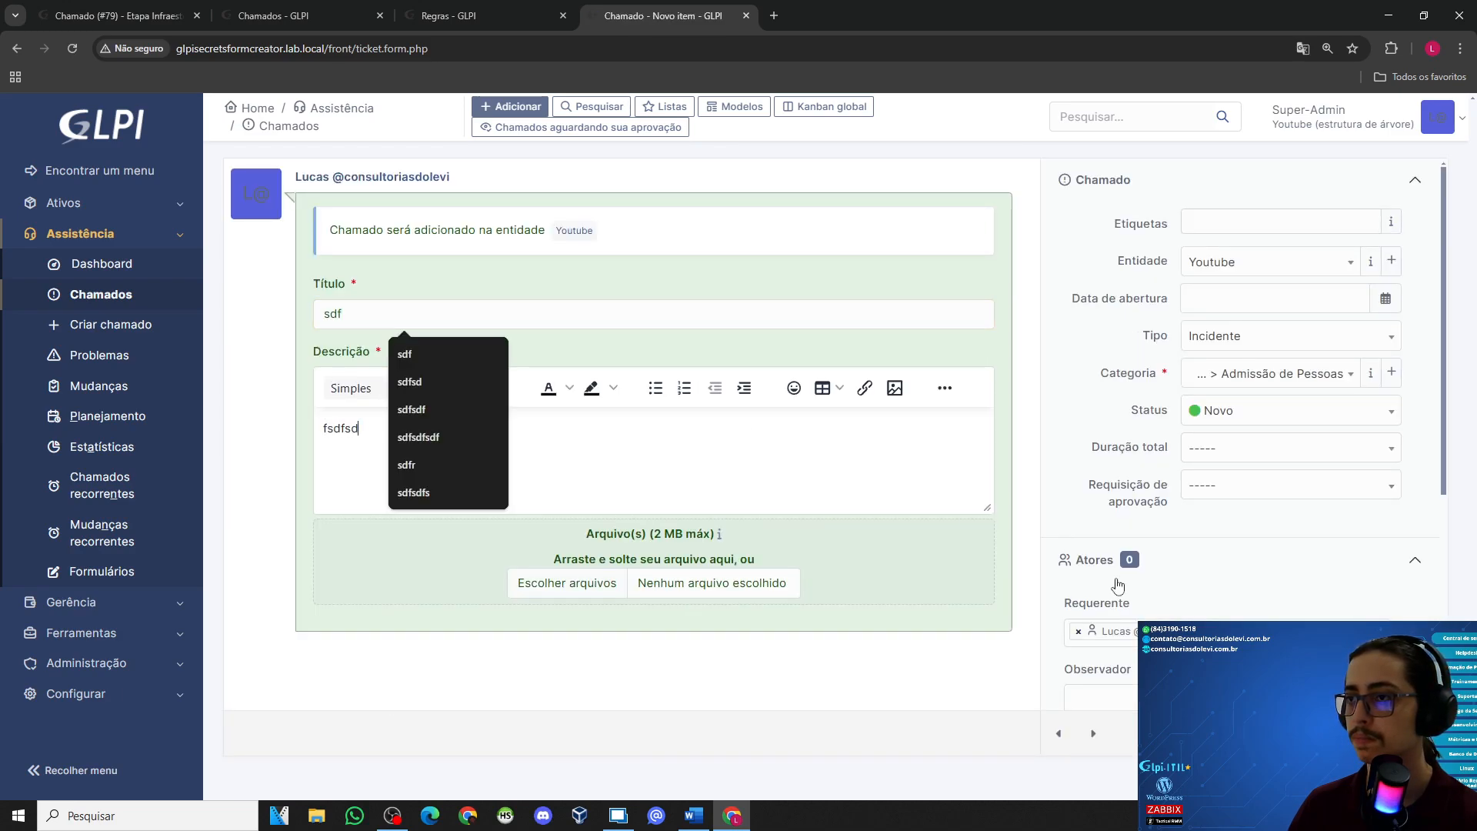
pyautogui.click(1377, 733)
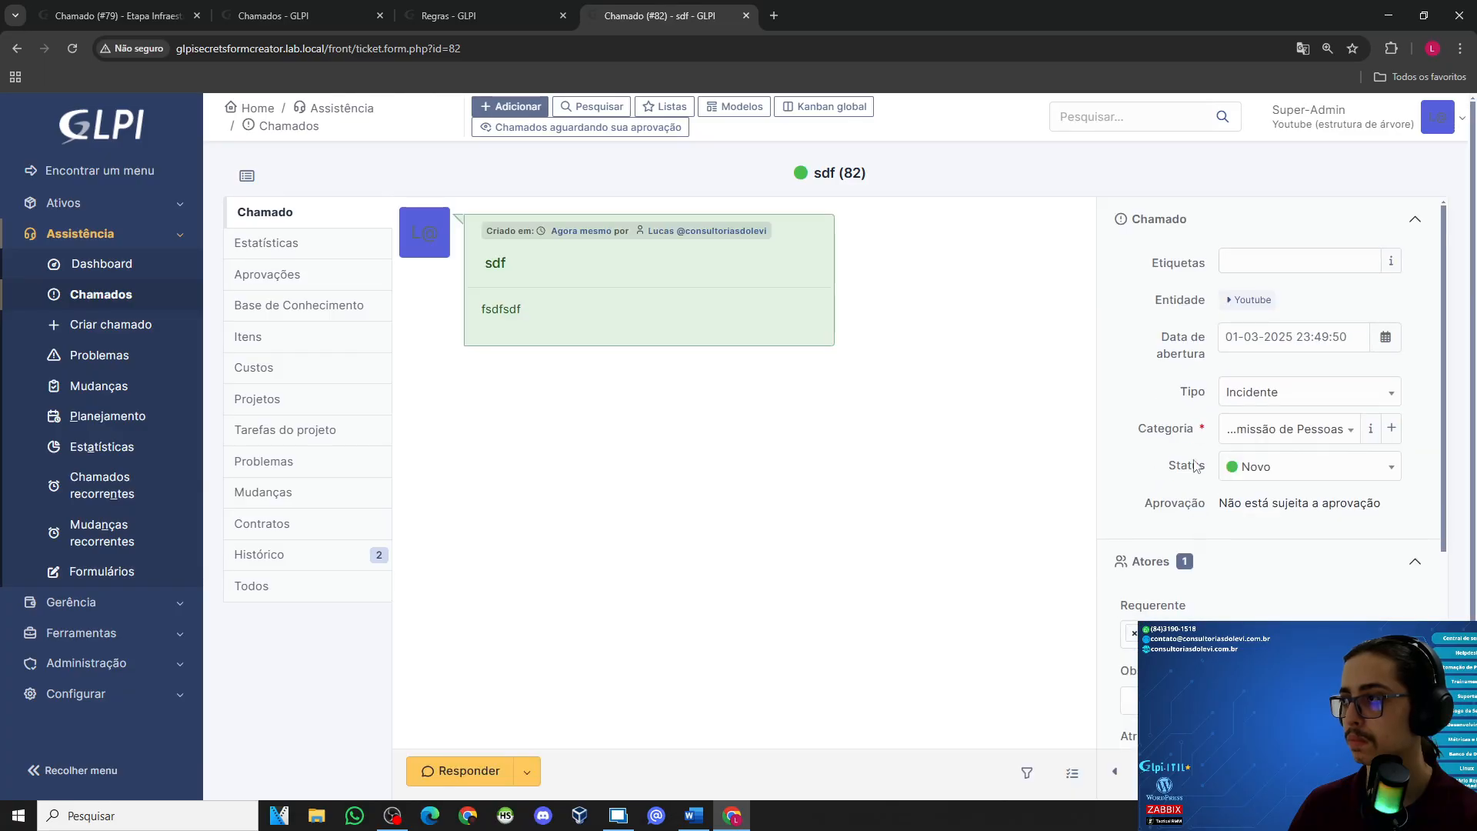
pyautogui.scroll(-4, 1215, 357)
pyautogui.scroll(4, 1223, 390)
pyautogui.scroll(-4, 1225, 391)
pyautogui.scroll(4, 1226, 389)
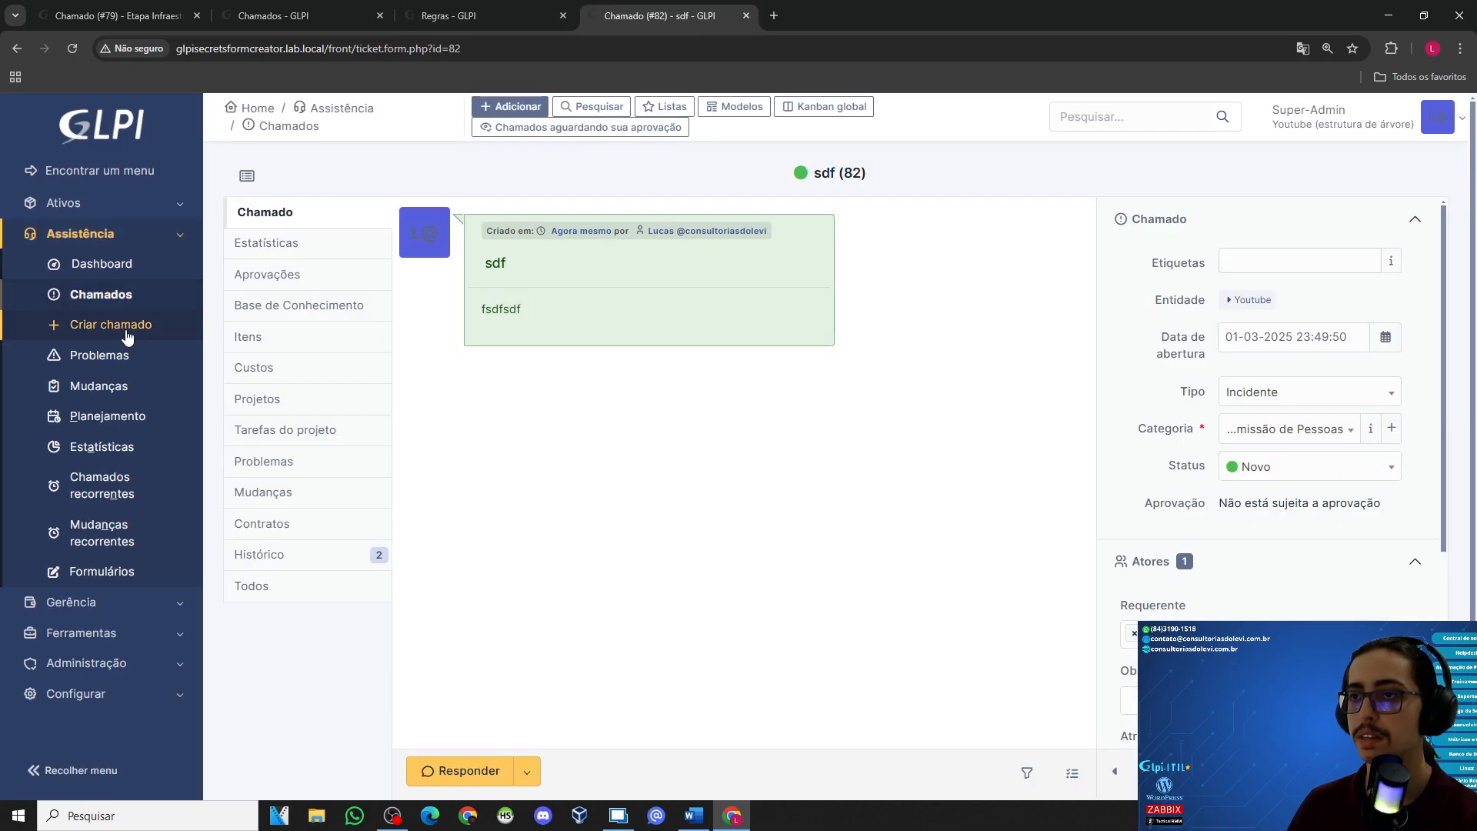
# Step: Start another new ticket and open the Título criterion of the rule Nova admissao x associa etiqueta
pyautogui.click(128, 327)
pyautogui.click(430, 18)
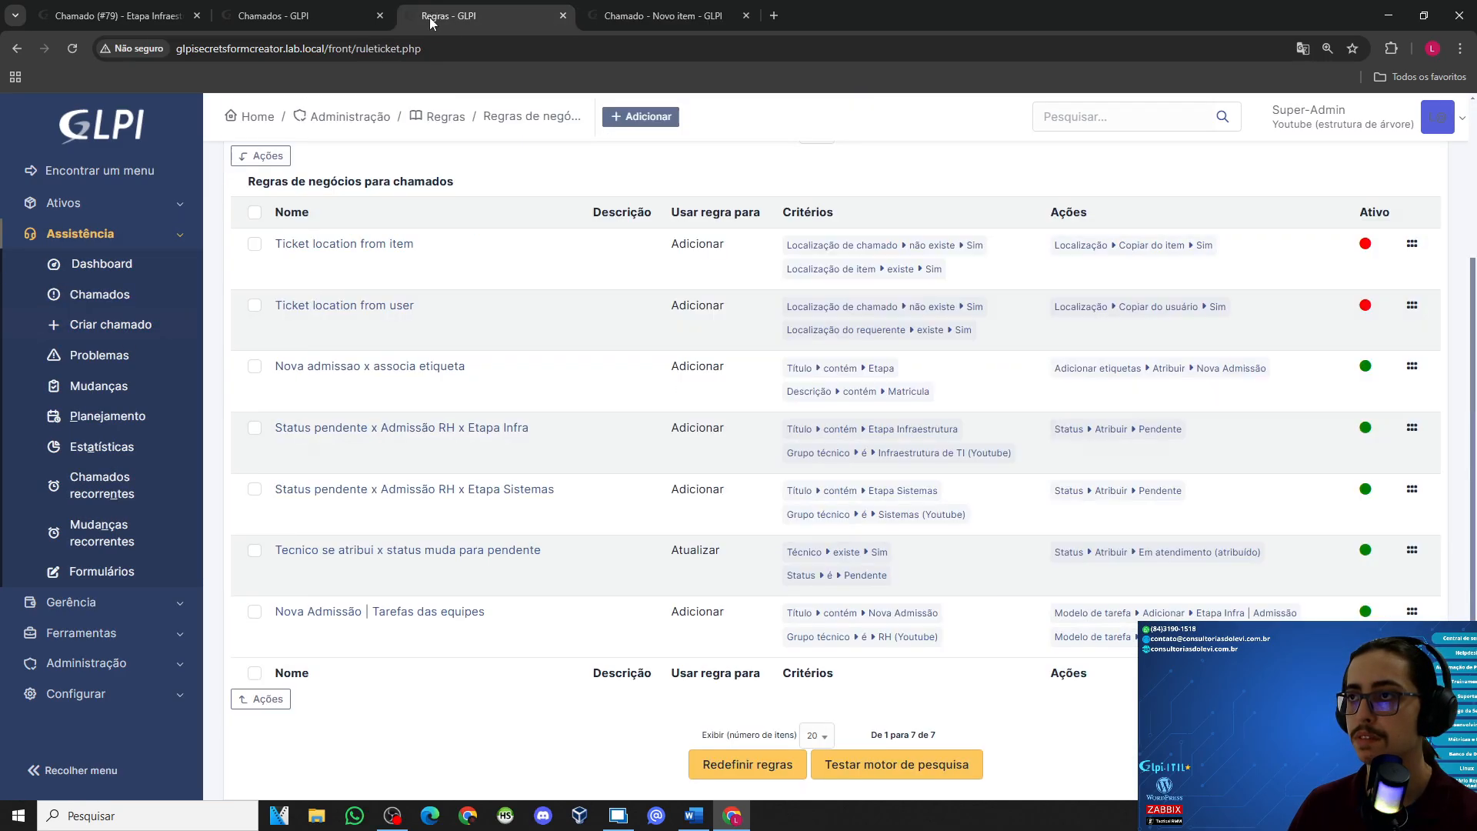
pyautogui.scroll(3, 397, 528)
pyautogui.click(359, 579)
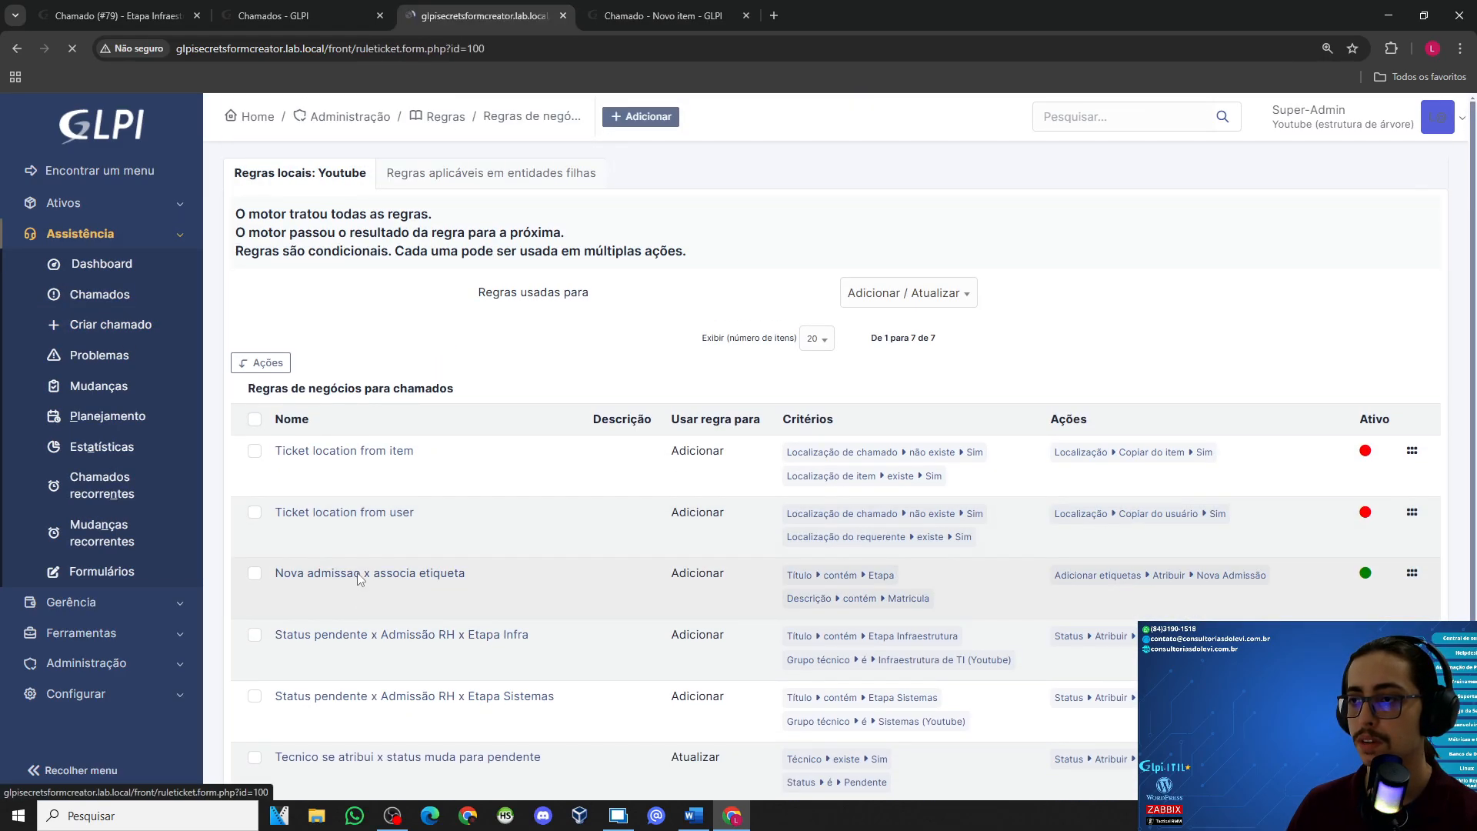
pyautogui.click(313, 242)
pyautogui.click(615, 374)
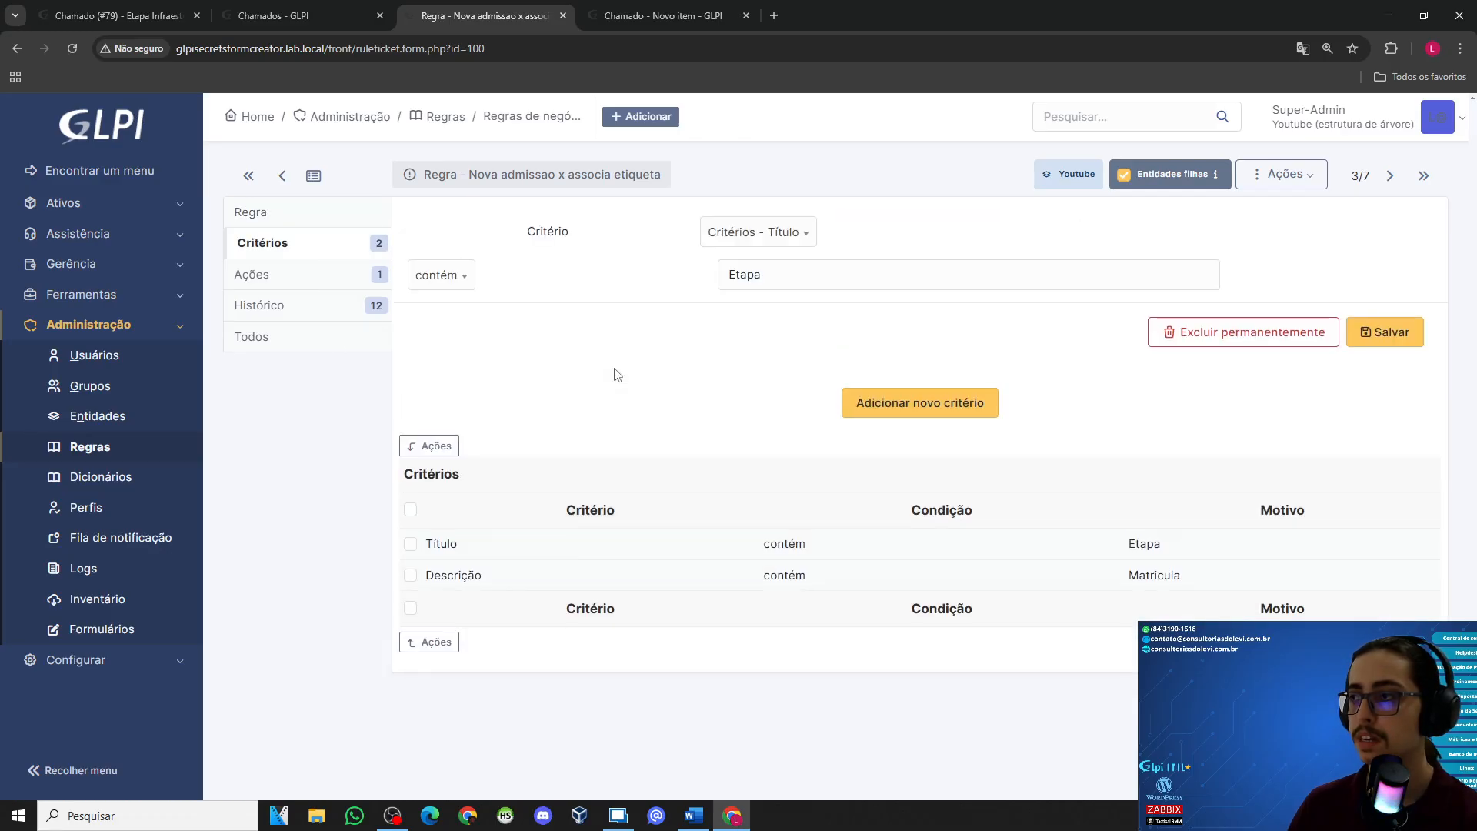
# Step: Copy the criterion text Etapa into the new ticket's title and complete the title as "Etapa fdgdfg"
pyautogui.moveTo(854, 270); pyautogui.dragTo(611, 269)
pyautogui.hotkey('ctrl', 'c')
pyautogui.click(663, 10)
pyautogui.click(467, 323)
pyautogui.hotkey('ctrl', 'v')
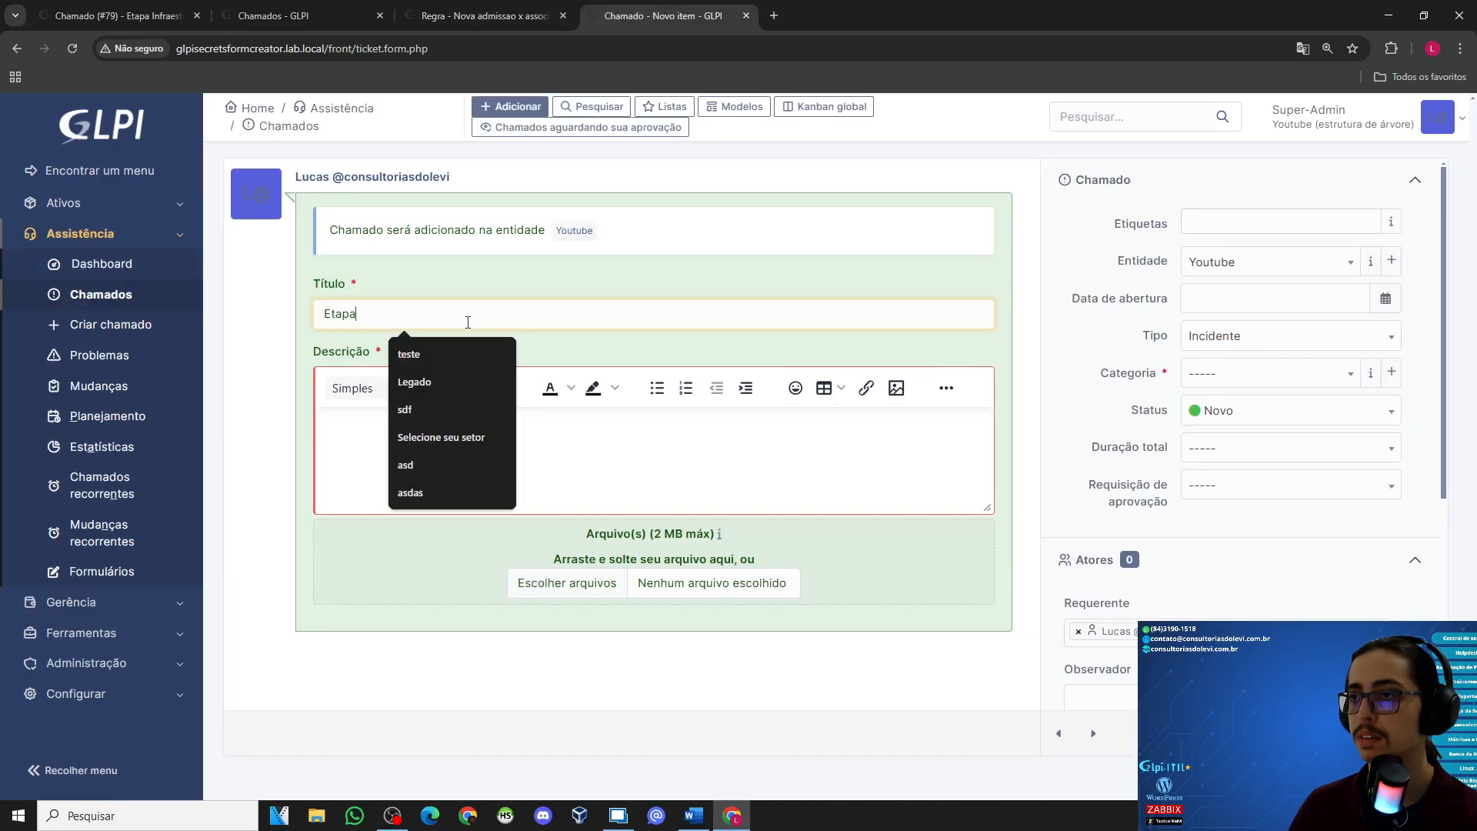
pyautogui.write('fdgdf')
# Step: Copy the text Matricula from the rule's Descrição criterion into the new ticket's description
pyautogui.click(494, 8)
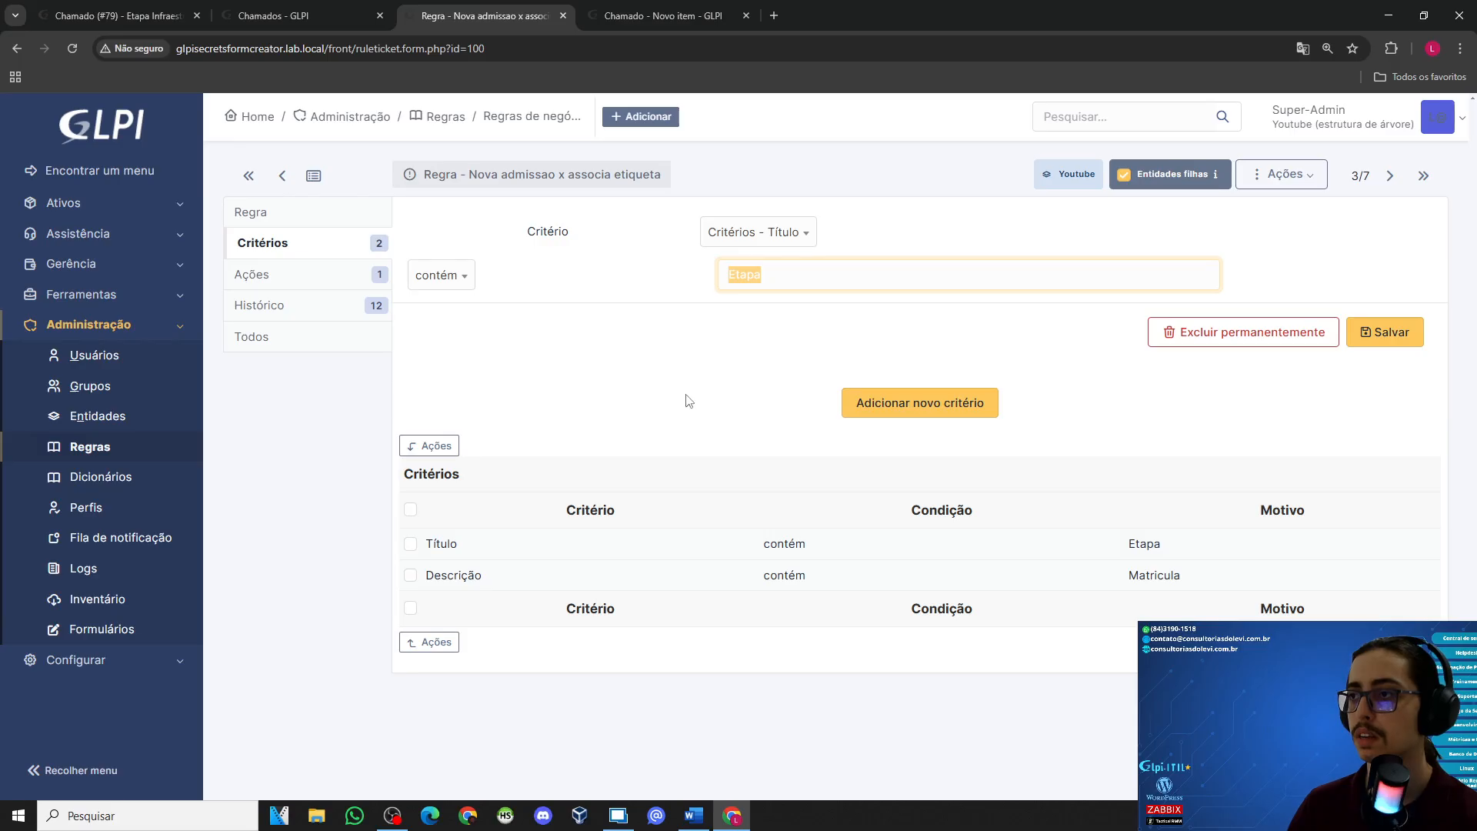
pyautogui.click(661, 577)
pyautogui.hotkey('ctrl', 'a')
pyautogui.click(780, 270)
pyautogui.hotkey('ctrl', 'a')
pyautogui.hotkey('ctrl', 'c')
pyautogui.click(663, 11)
pyautogui.hotkey('ctrl', 'v')
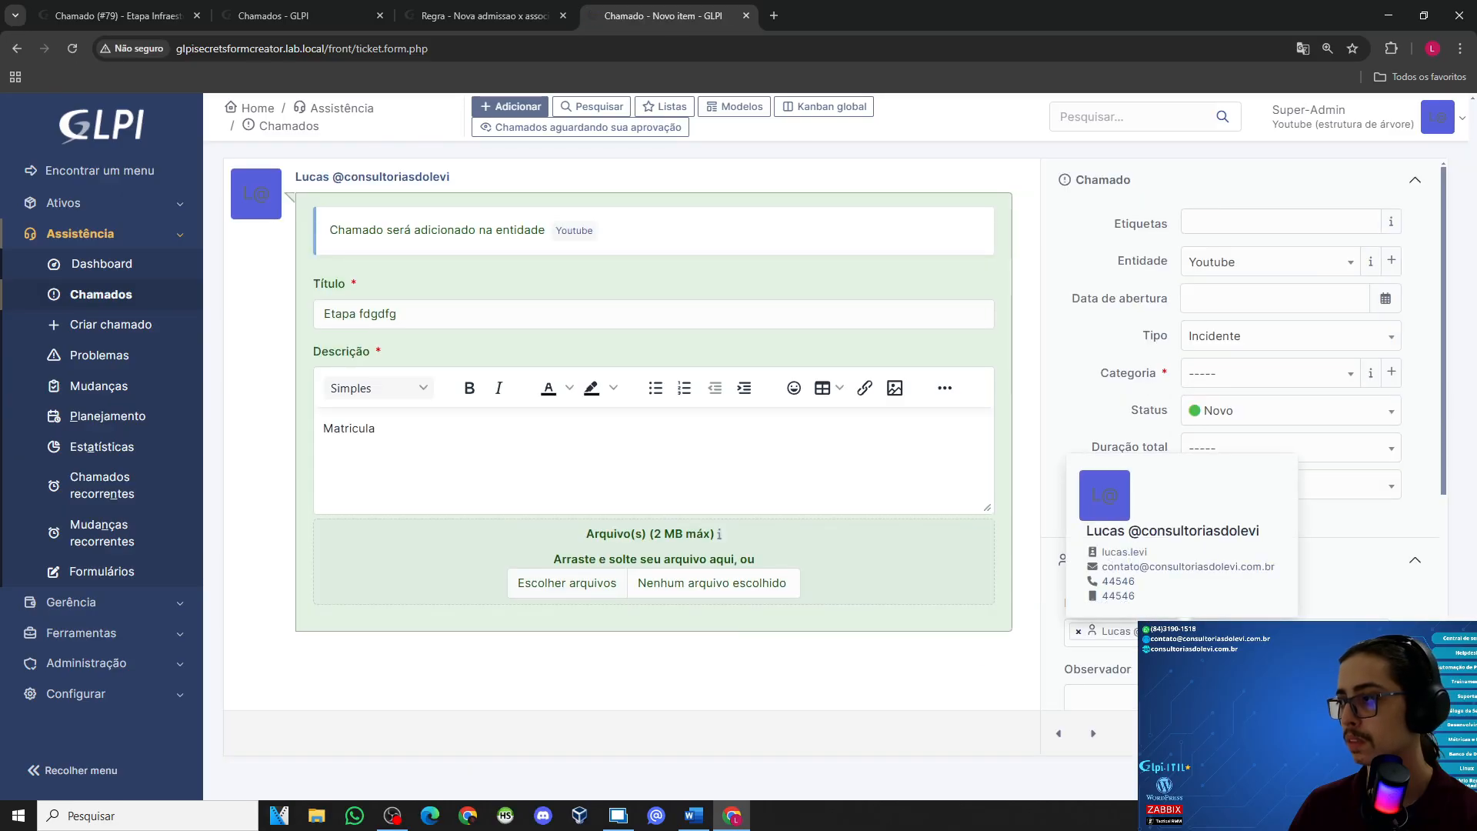
# Step: Set the ticket's category to Admissão de Pessoas, create the ticket and check its tags and actors
pyautogui.click(1225, 383)
pyautogui.click(1238, 511)
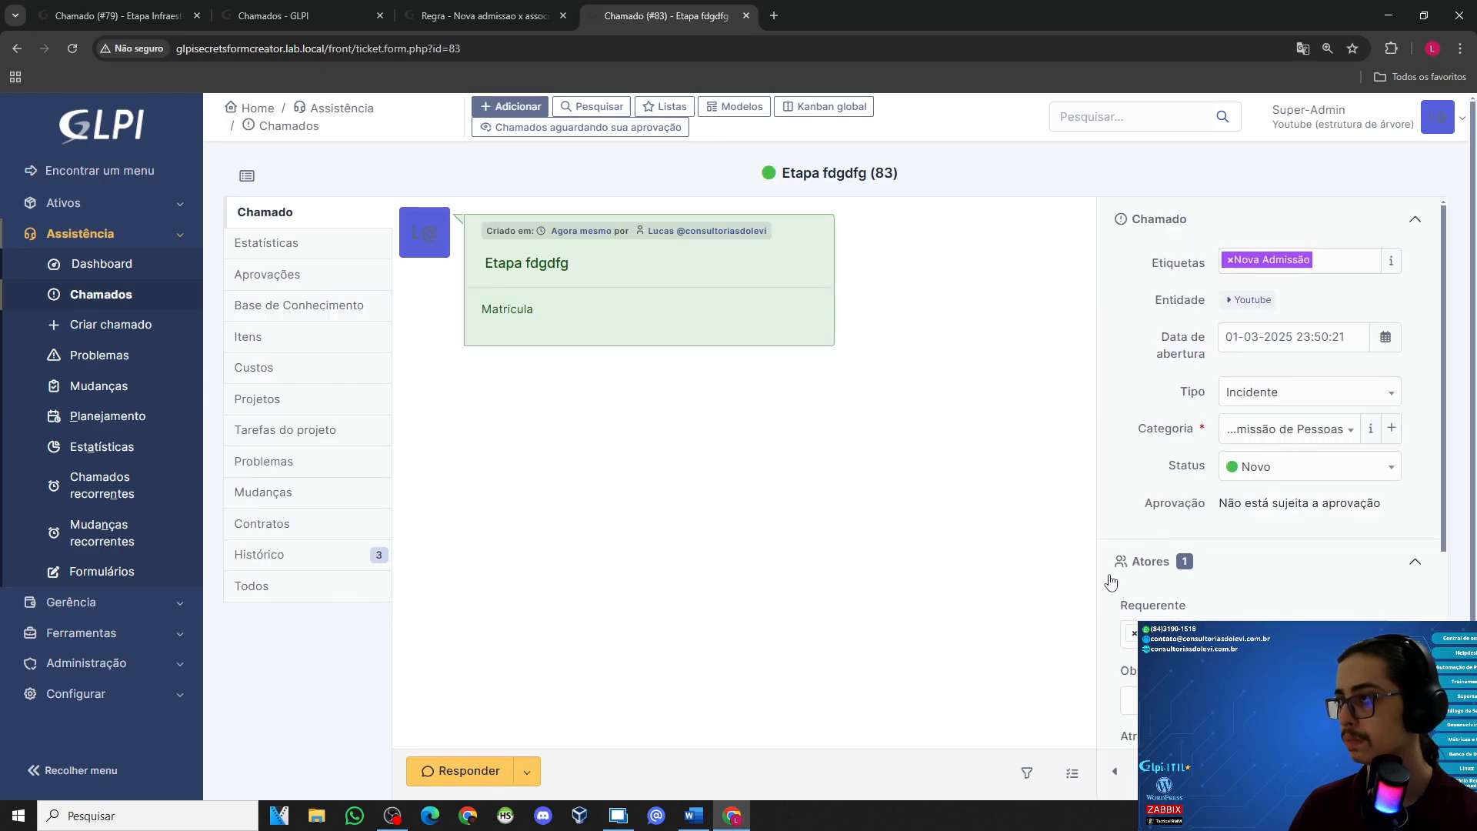
pyautogui.scroll(-4, 1158, 387)
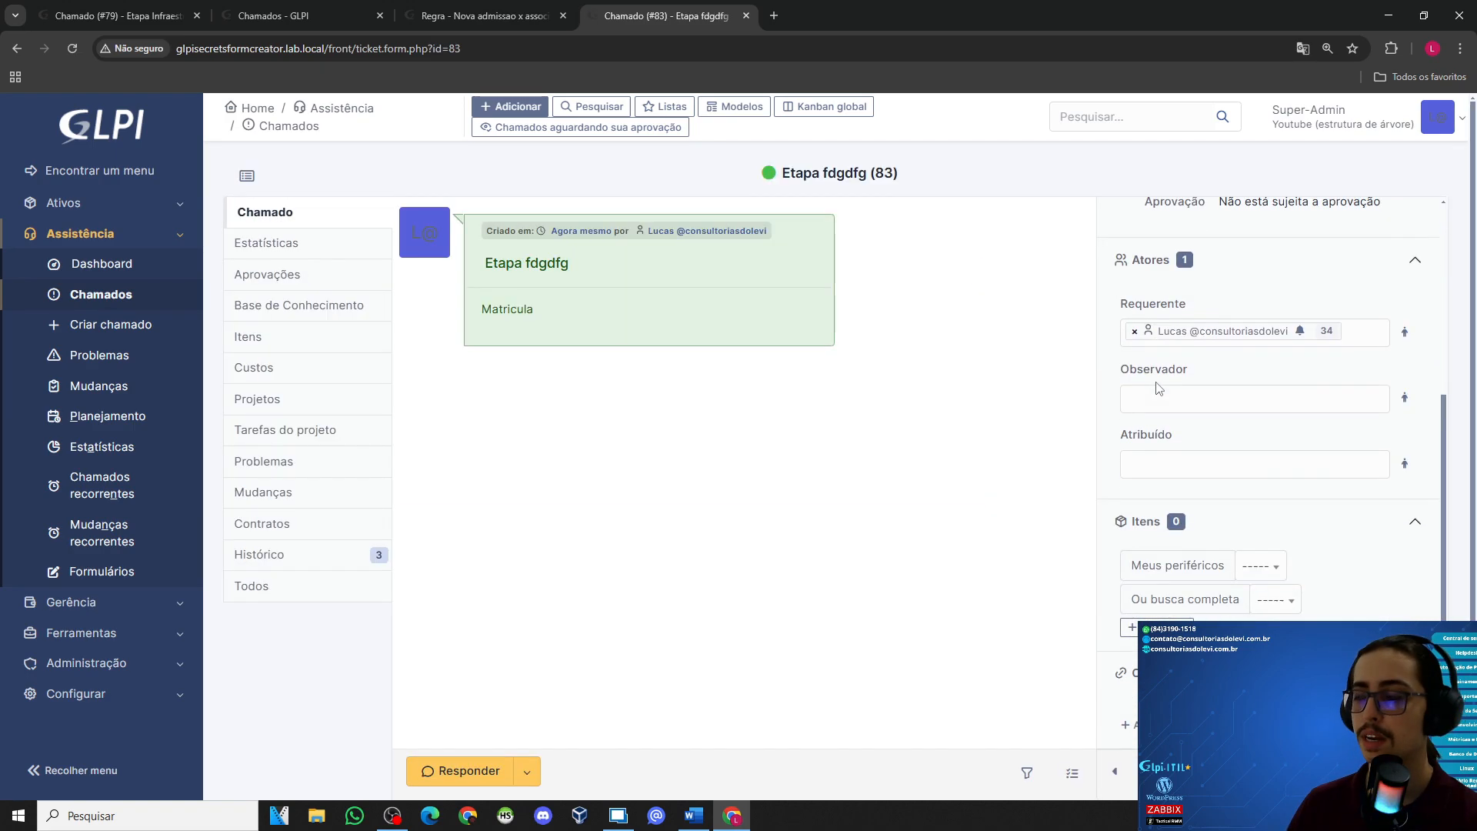
pyautogui.scroll(4, 1159, 387)
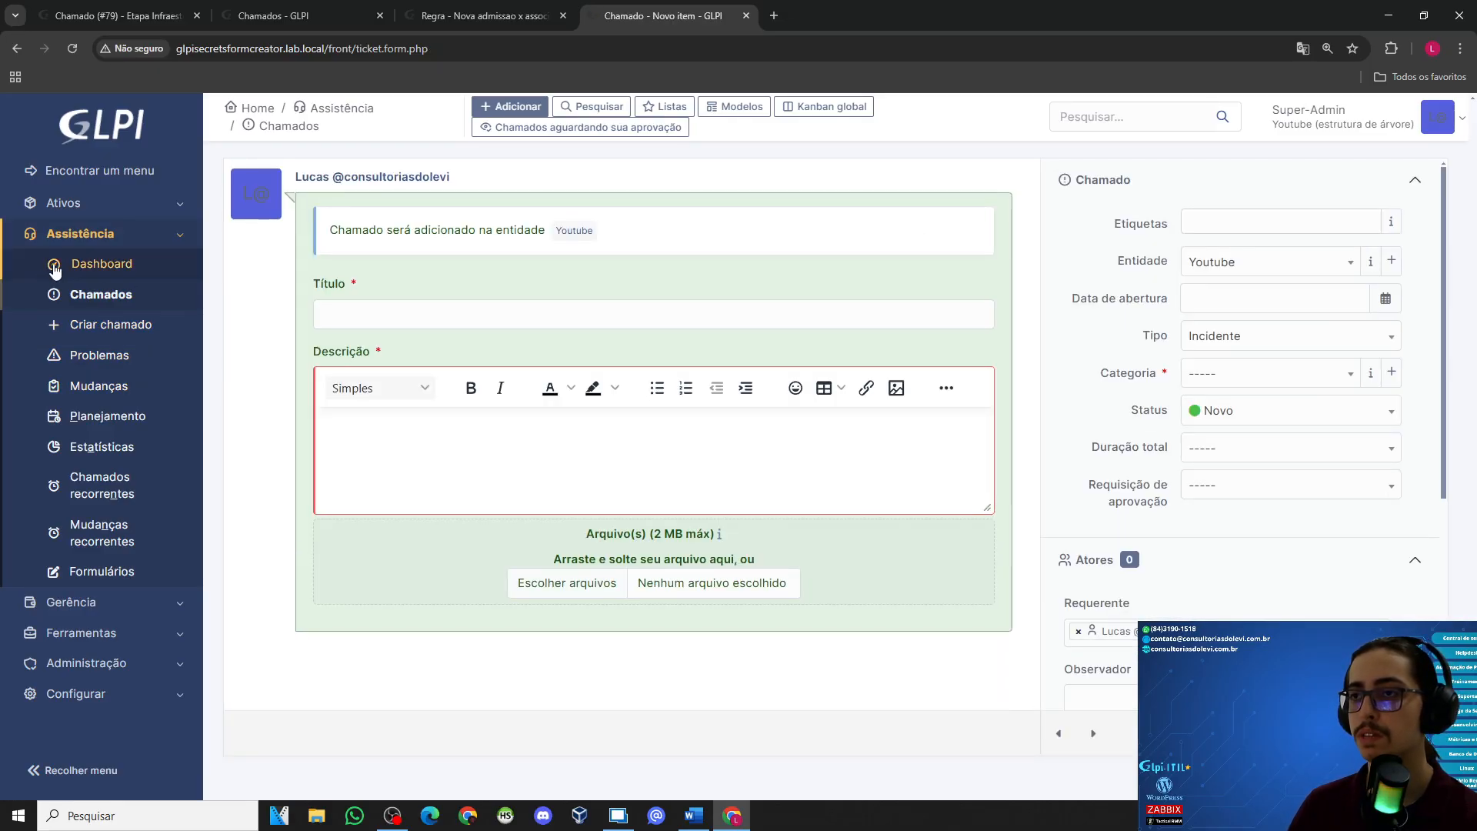
# Step: Examine the targets of the form Admissao de pessoas Opção 1 and the properties of its Etapa Sistemas target
pyautogui.click(96, 571)
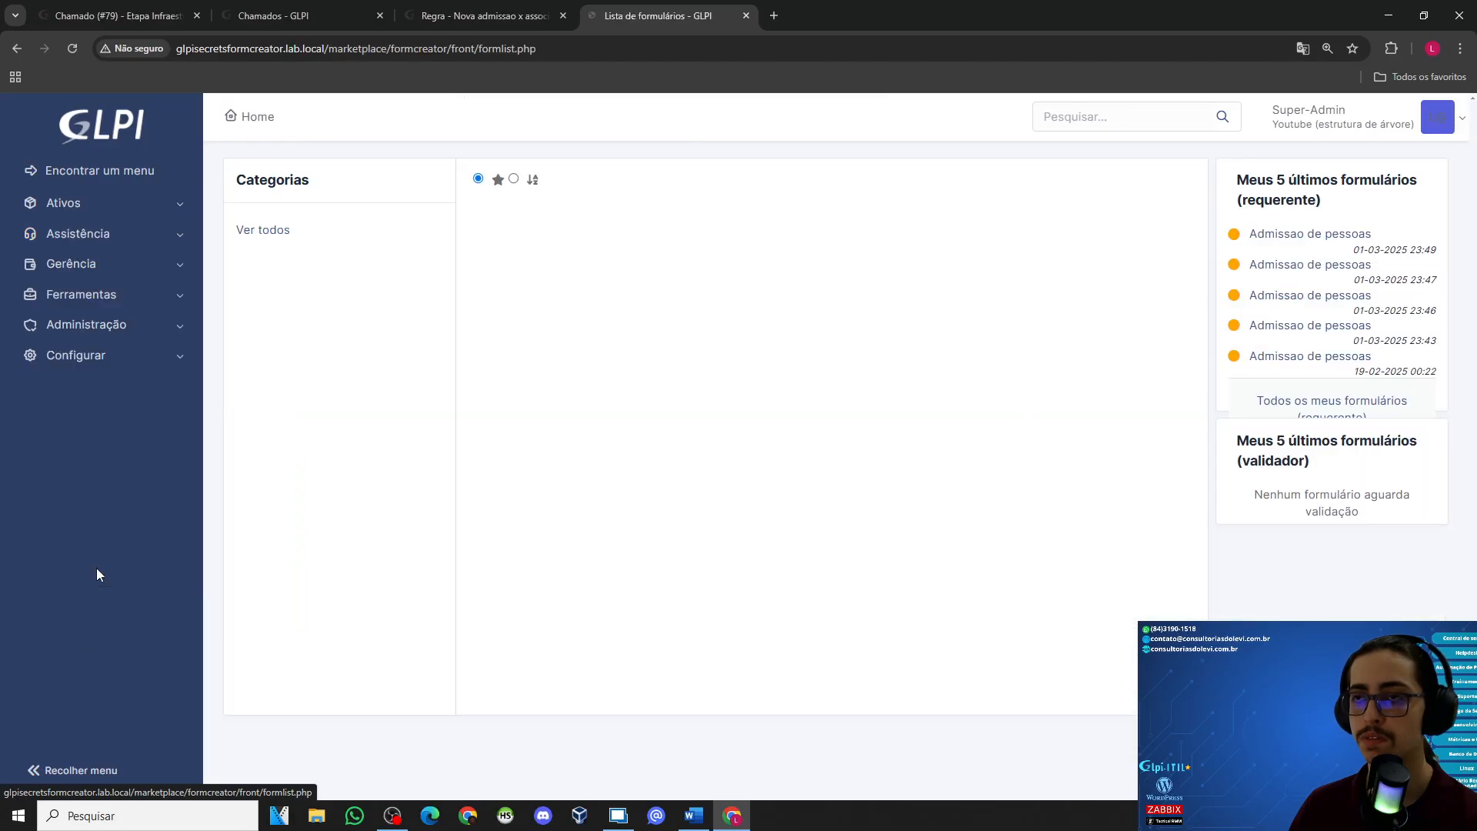
pyautogui.click(86, 324)
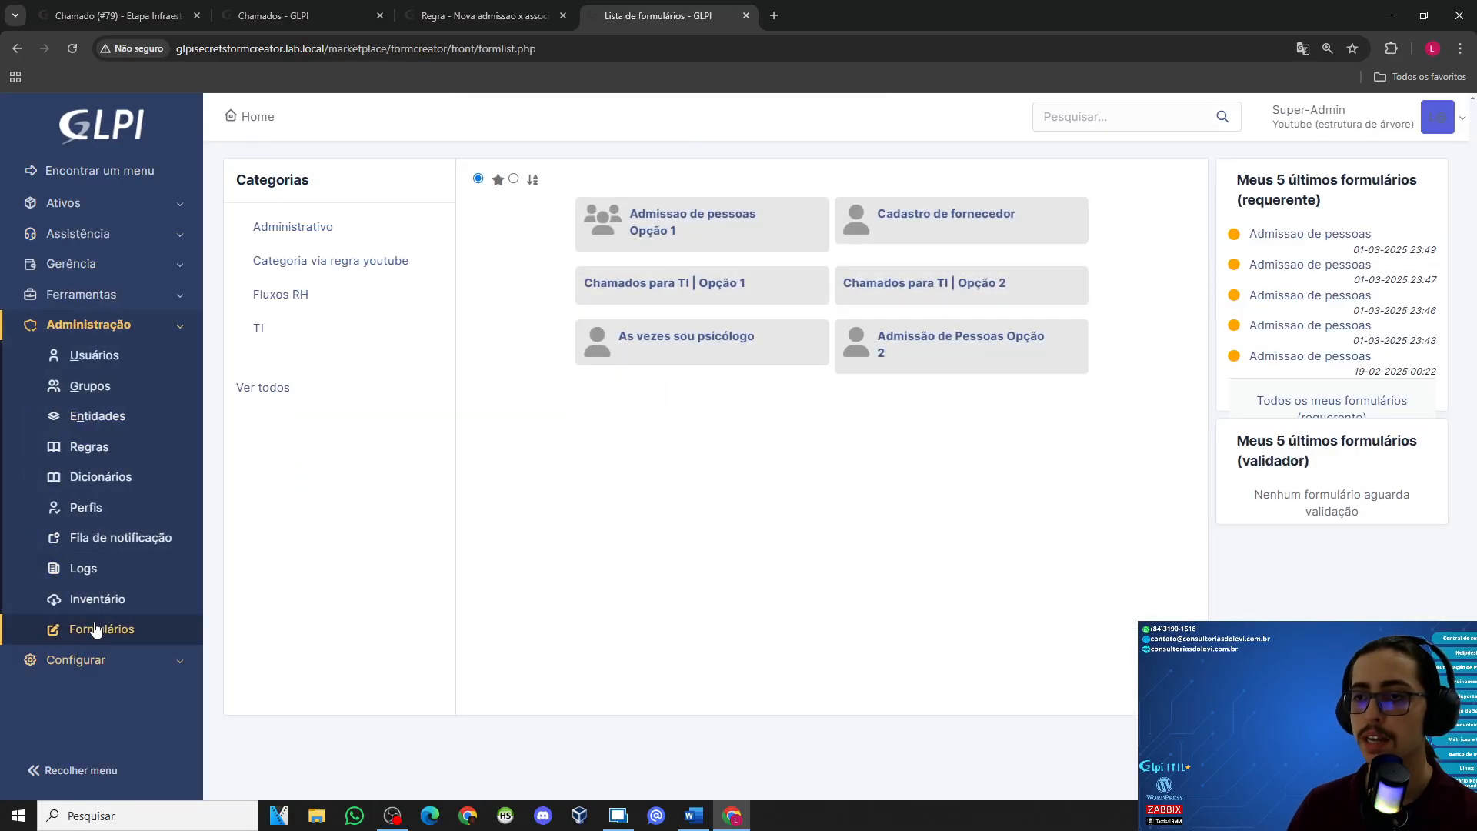
pyautogui.click(100, 629)
pyautogui.click(350, 377)
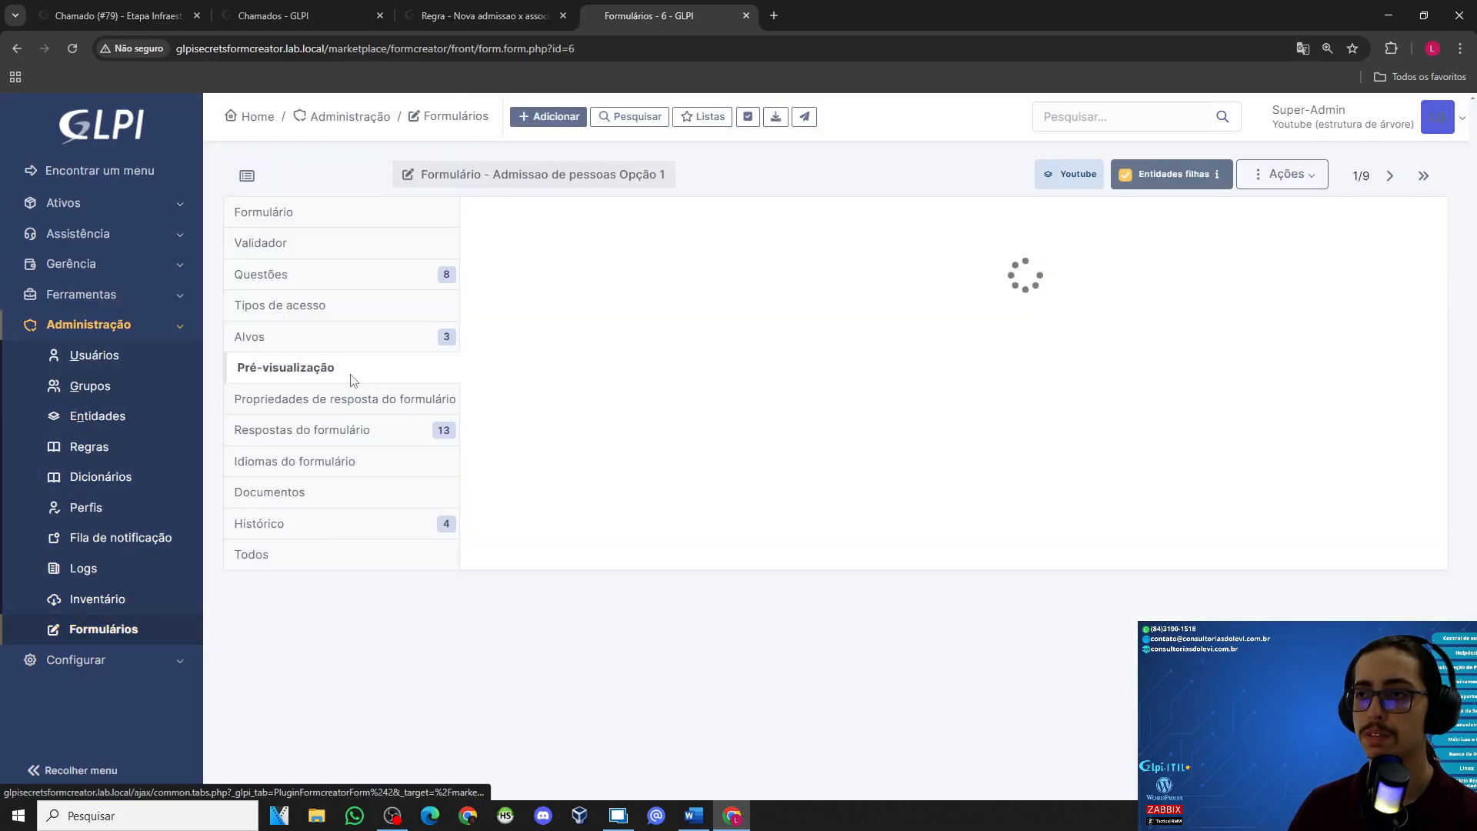
pyautogui.click(350, 336)
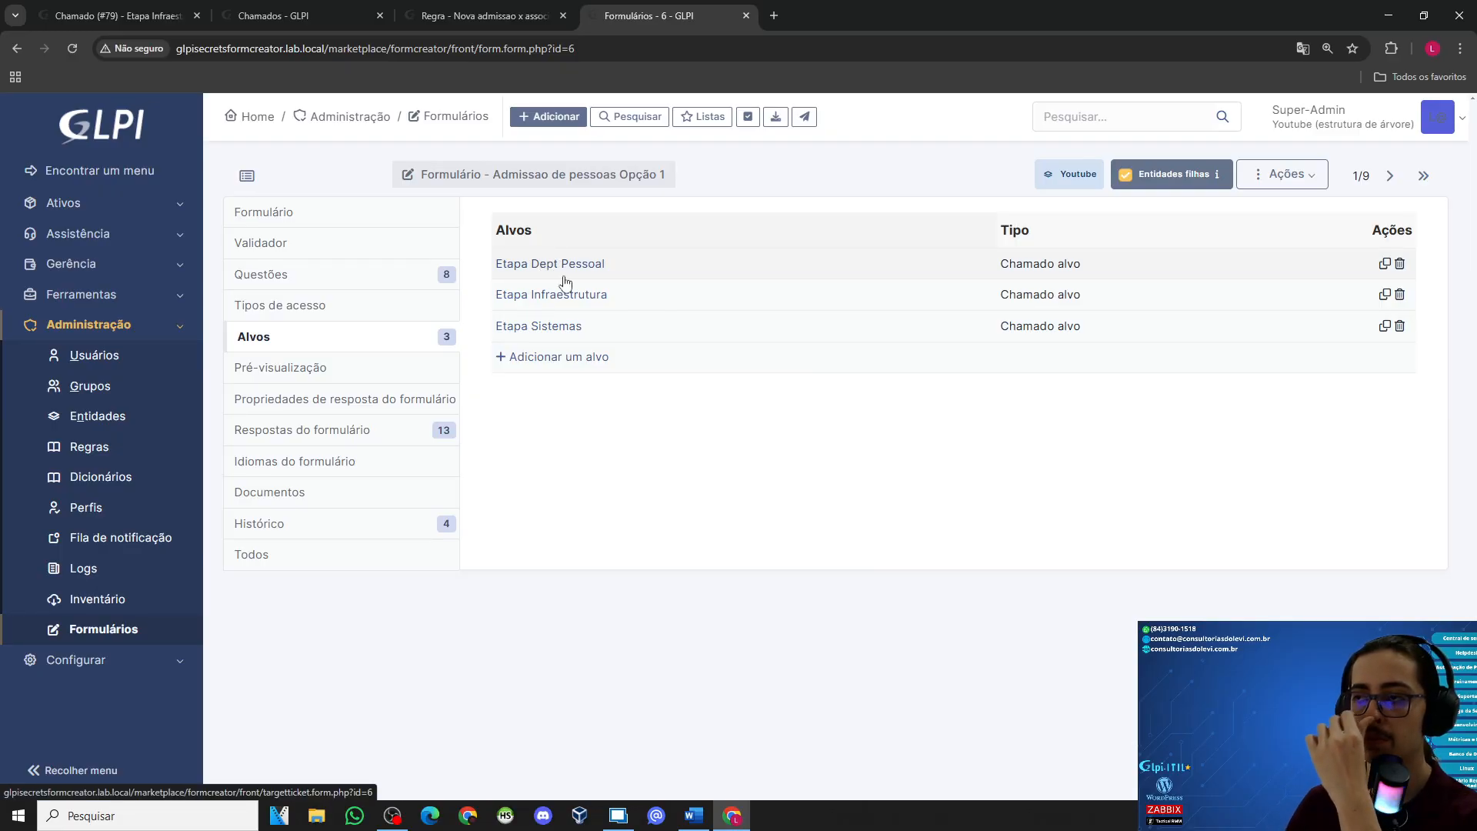
pyautogui.click(559, 327)
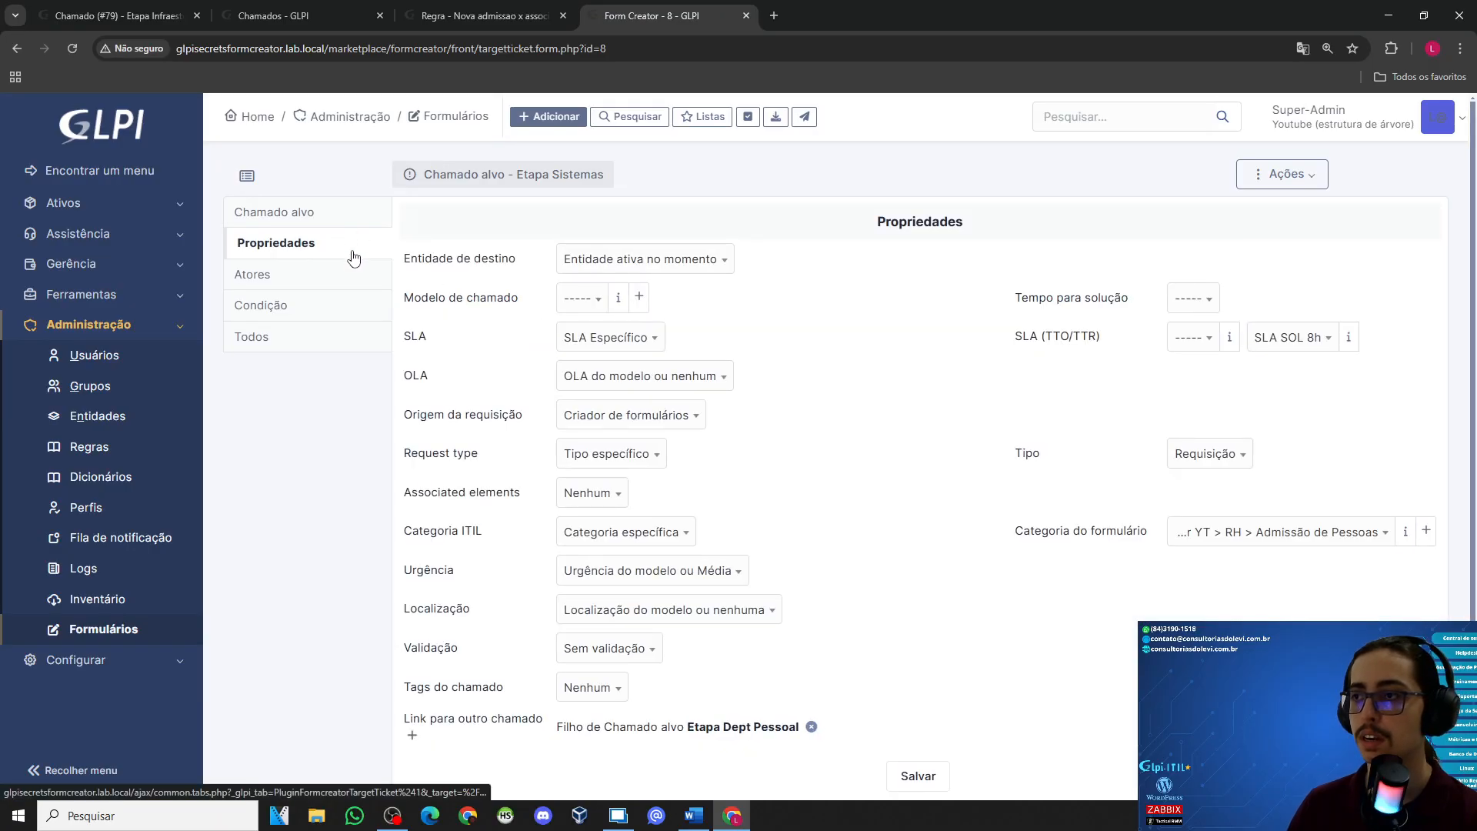
pyautogui.click(254, 176)
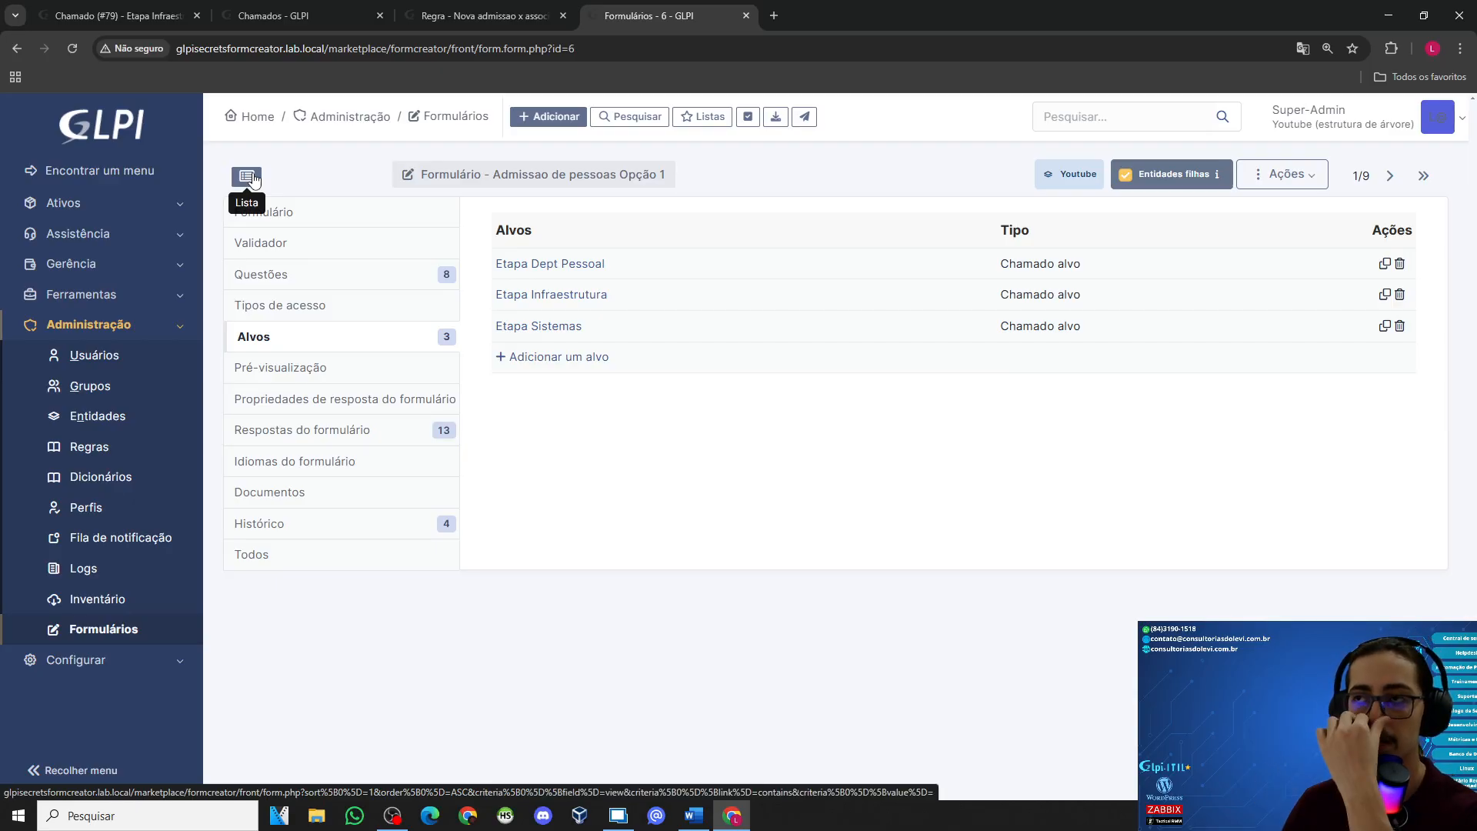
pyautogui.click(254, 177)
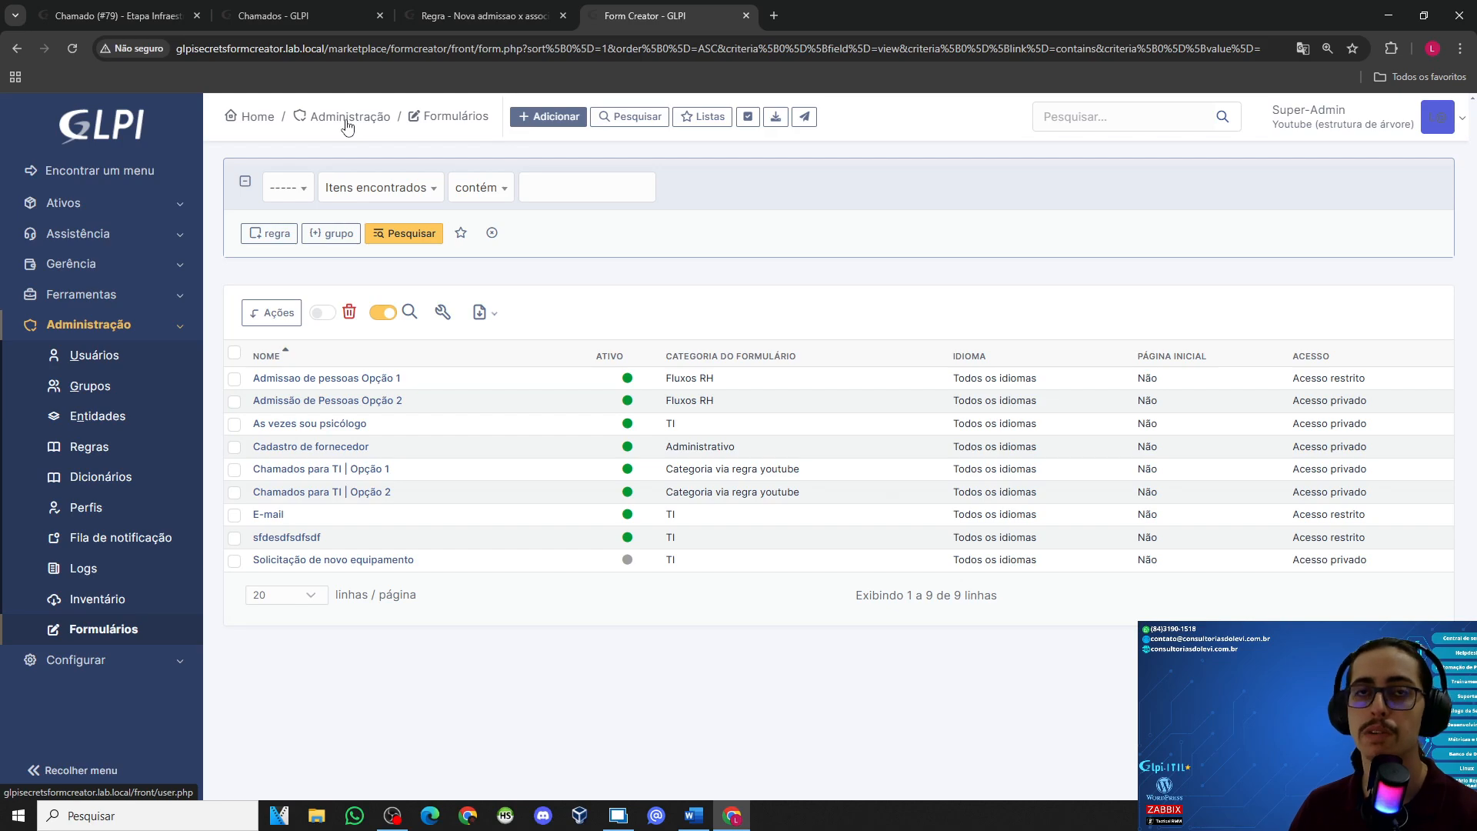
# Step: Review the ticket business rules and the Nova Admissão target of the form Admissão de Pessoas Opção 2
pyautogui.click(451, 17)
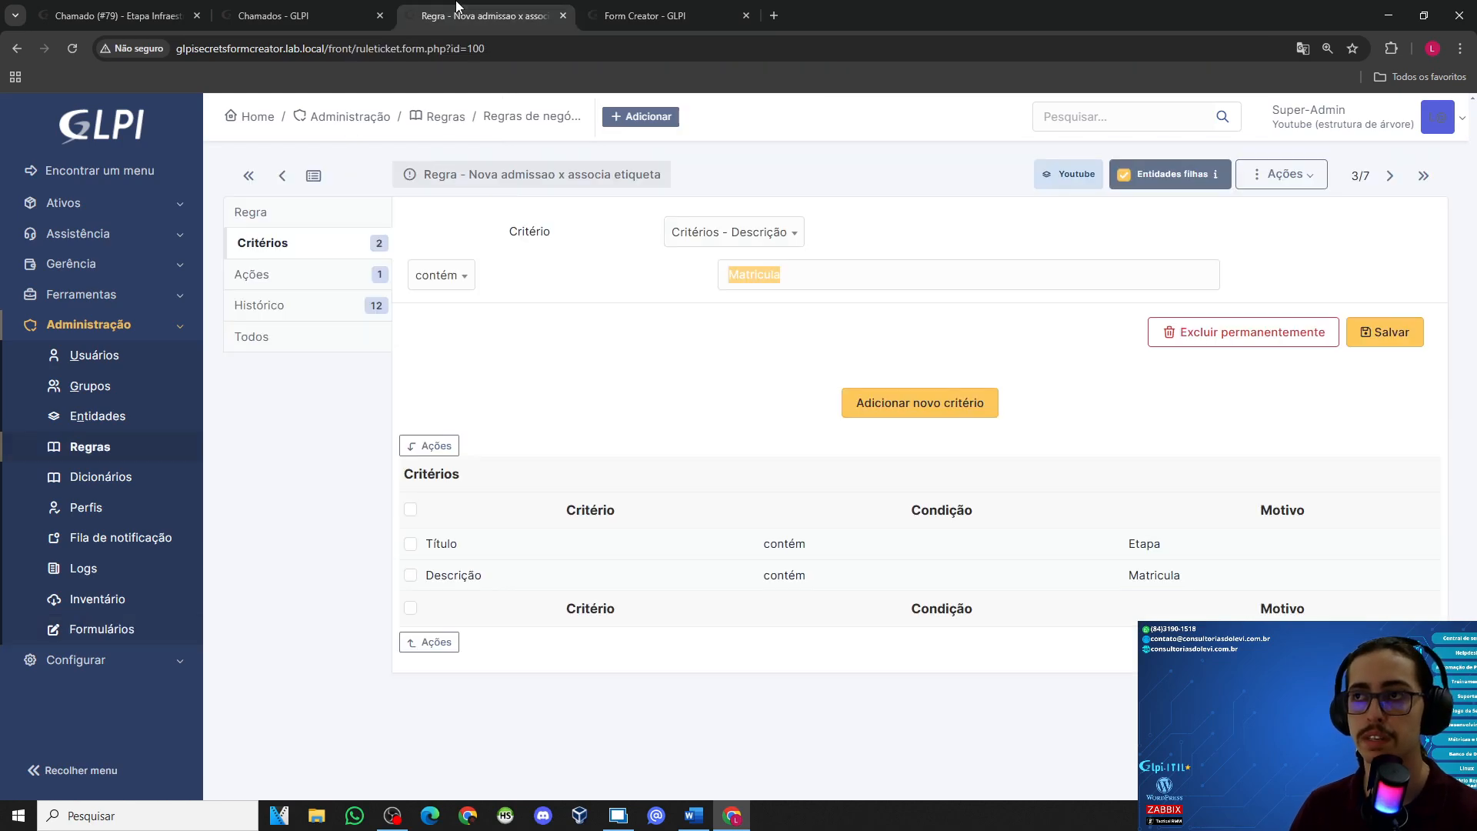
pyautogui.click(314, 176)
pyautogui.scroll(-3, 368, 452)
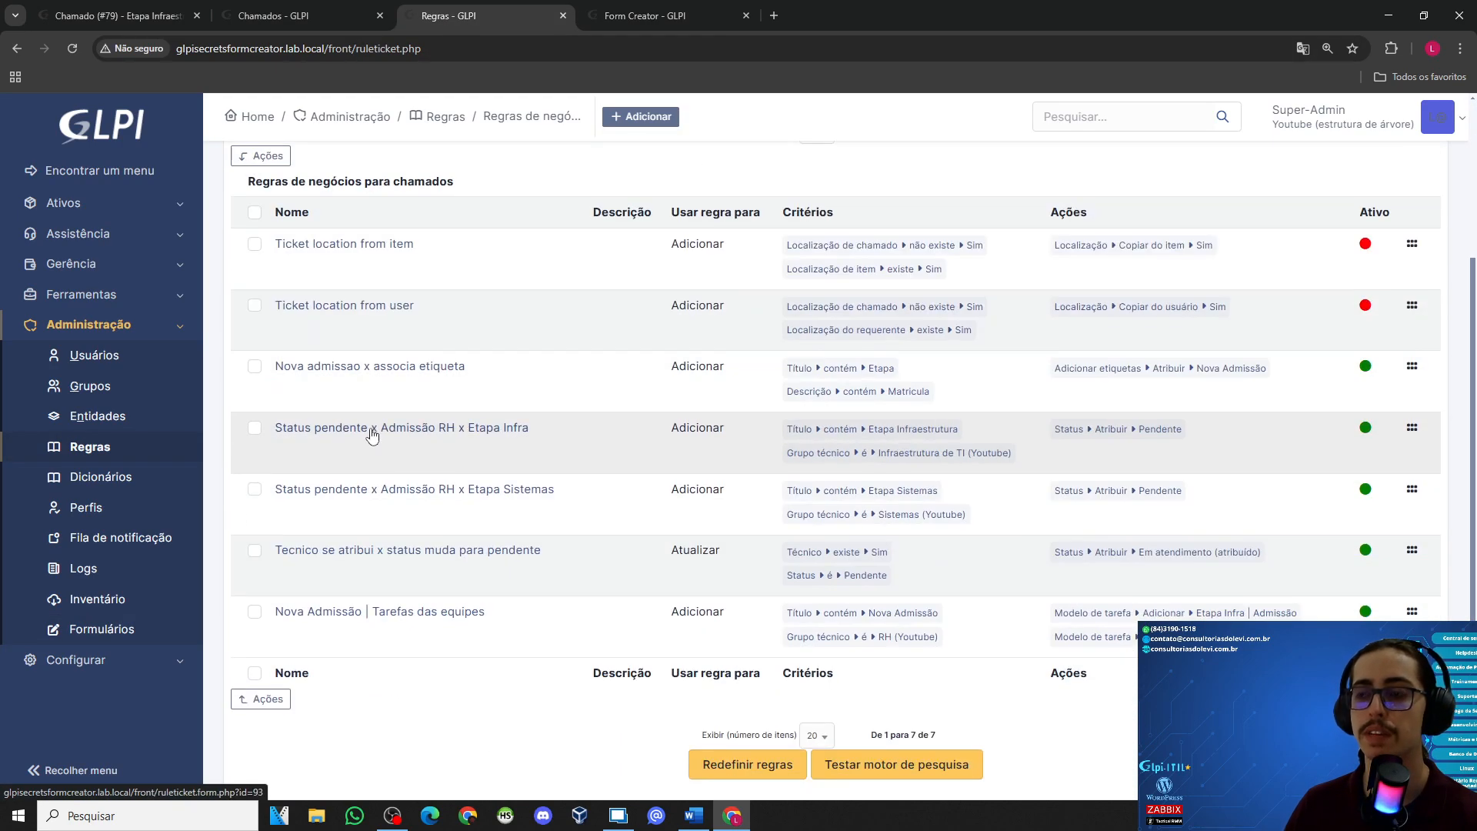
pyautogui.click(644, 15)
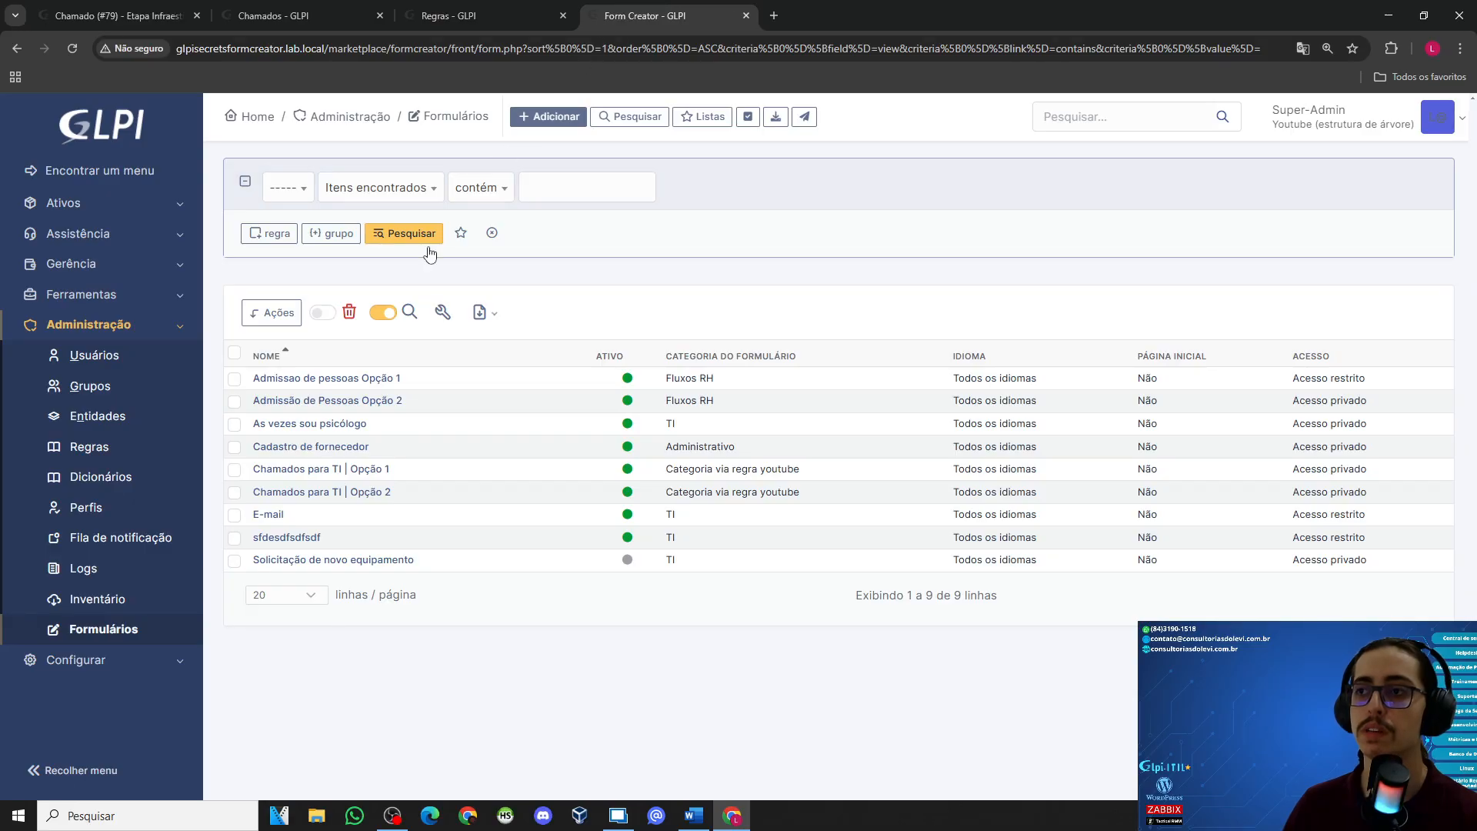
pyautogui.click(362, 398)
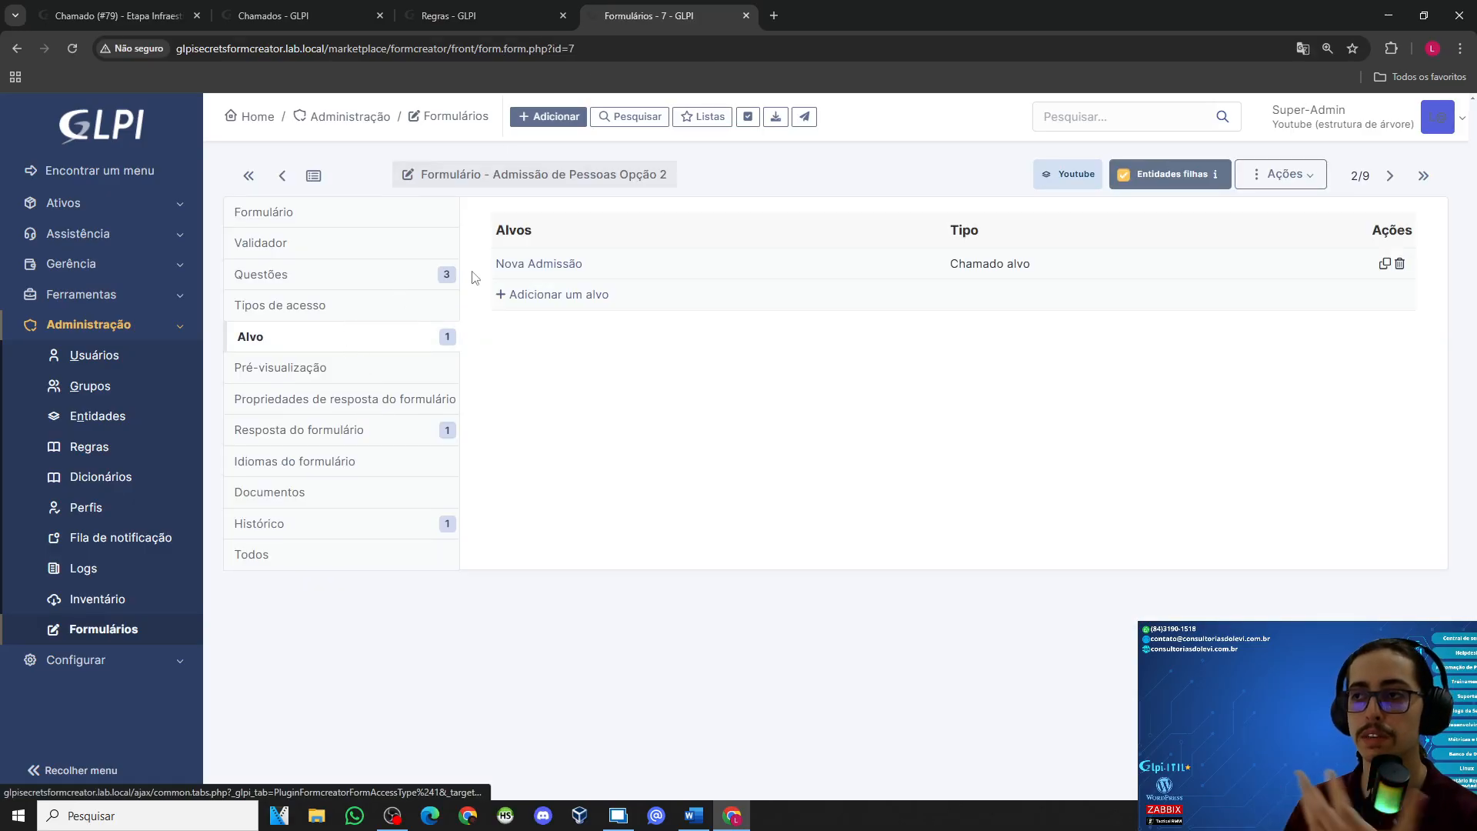
pyautogui.click(543, 266)
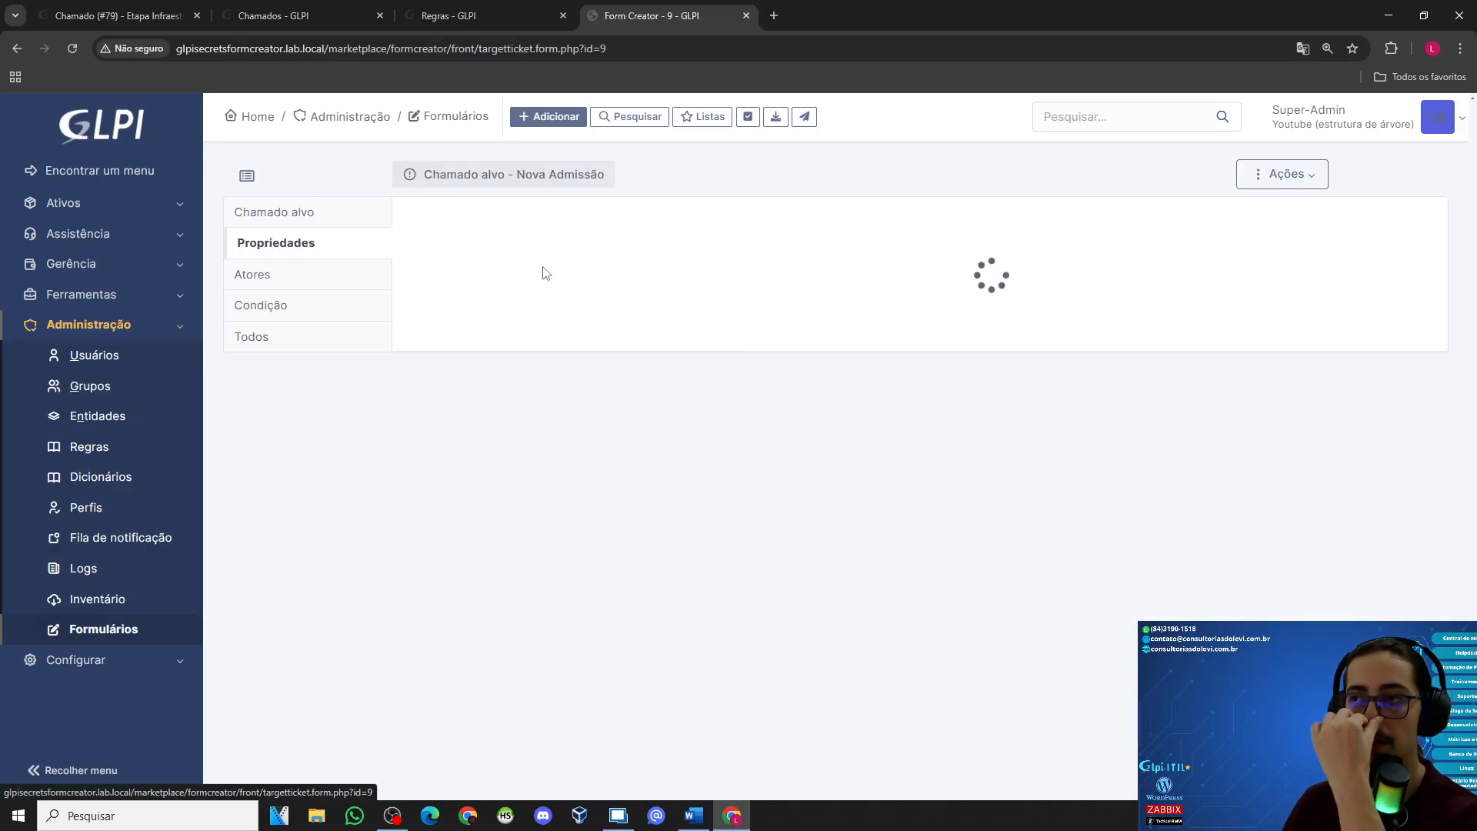
pyautogui.click(245, 174)
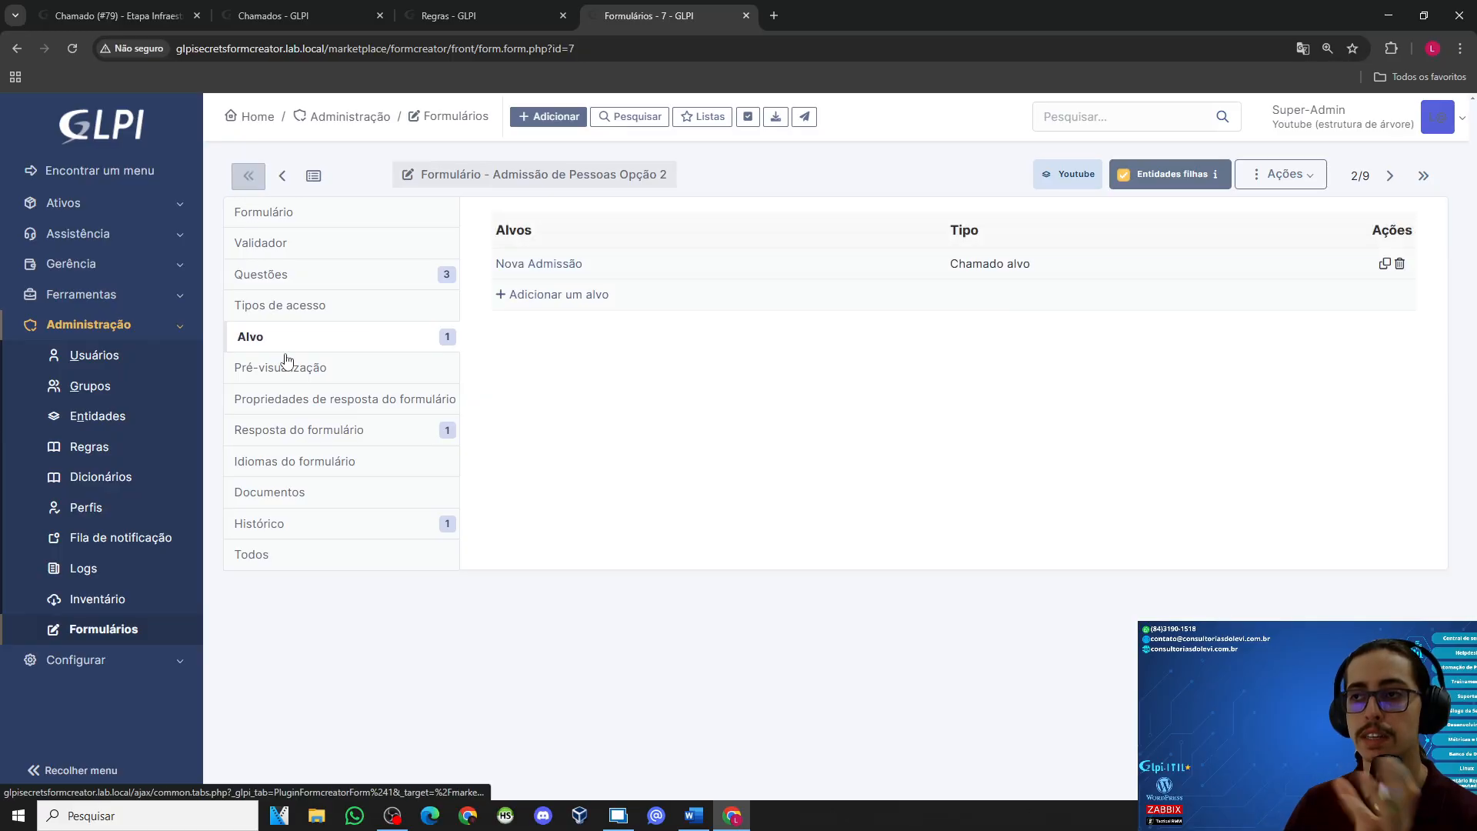
pyautogui.click(539, 265)
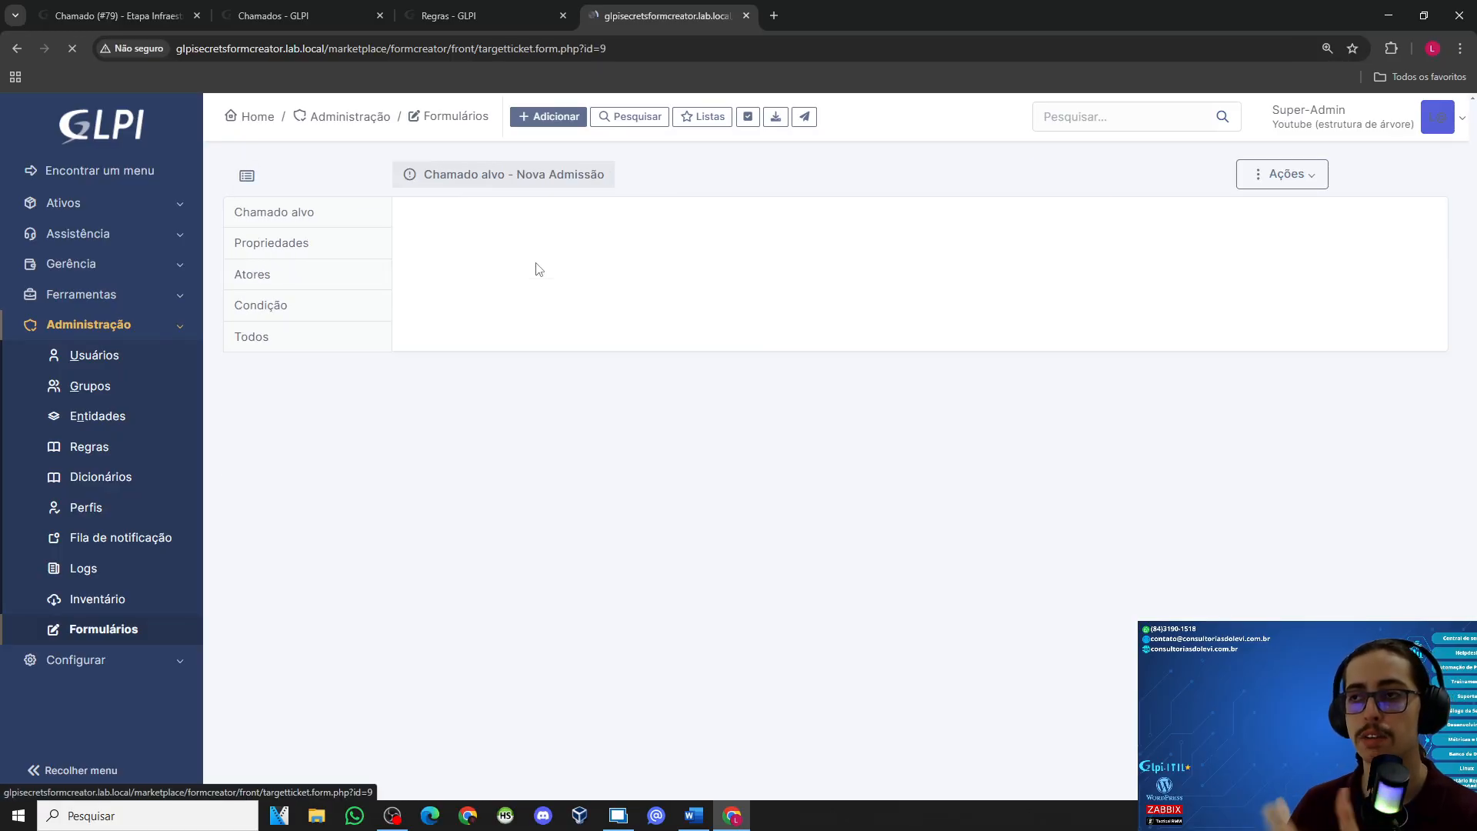
pyautogui.click(247, 175)
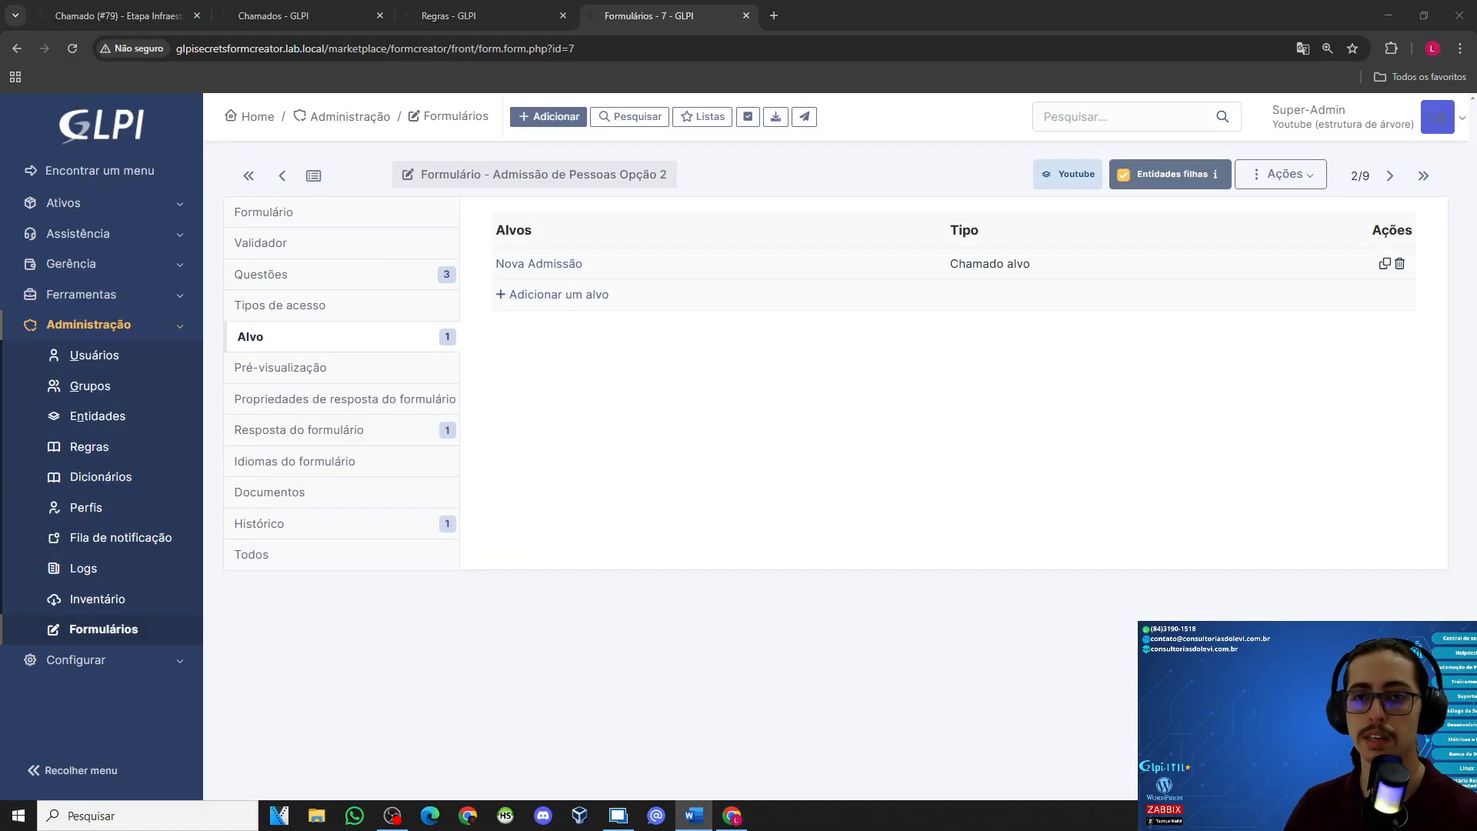
# Step: Return to the home dashboard and close all the other browser tabs
pyautogui.click(74, 125)
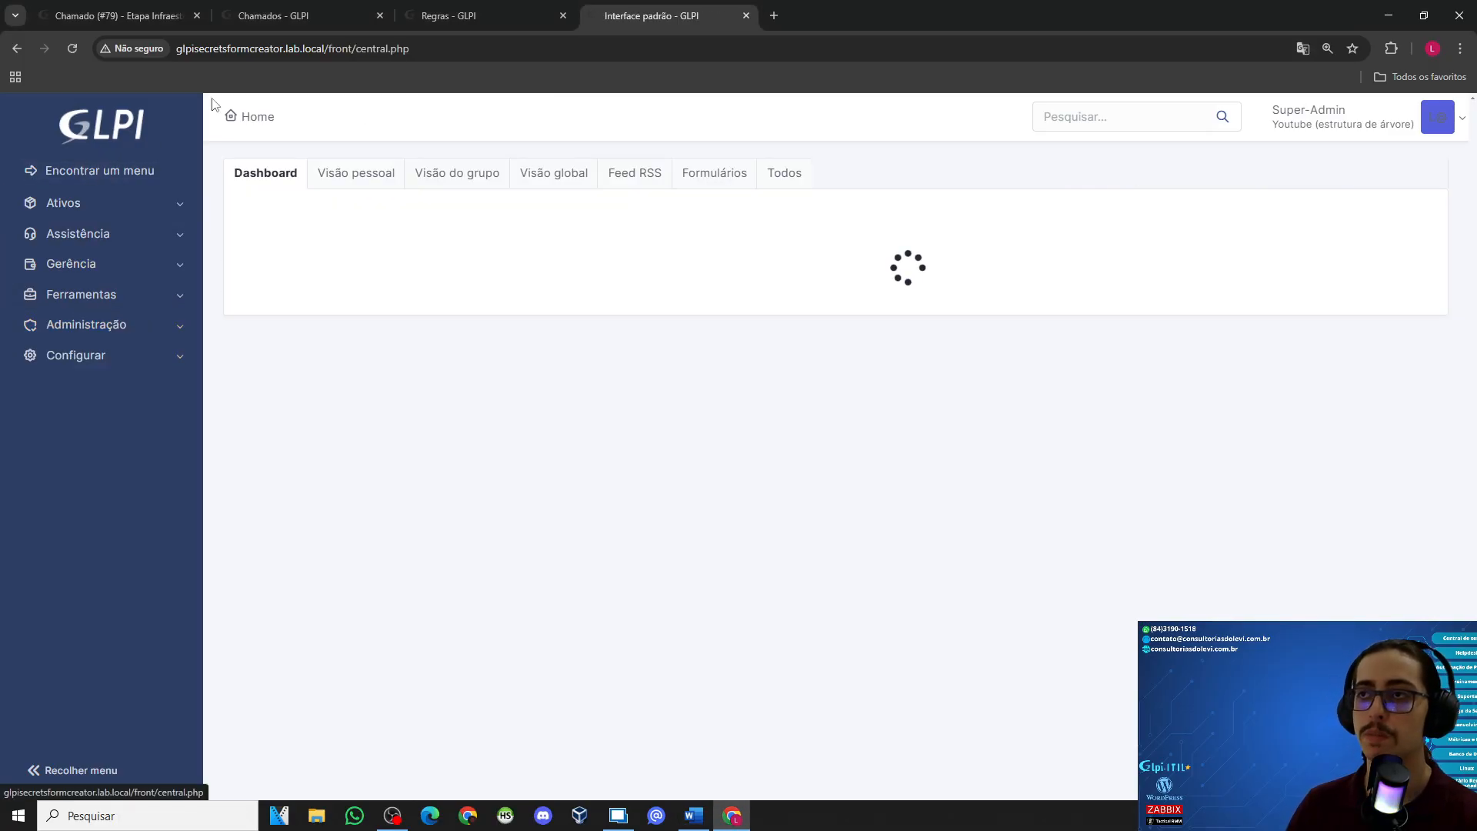
pyautogui.click(195, 16)
pyautogui.click(196, 16)
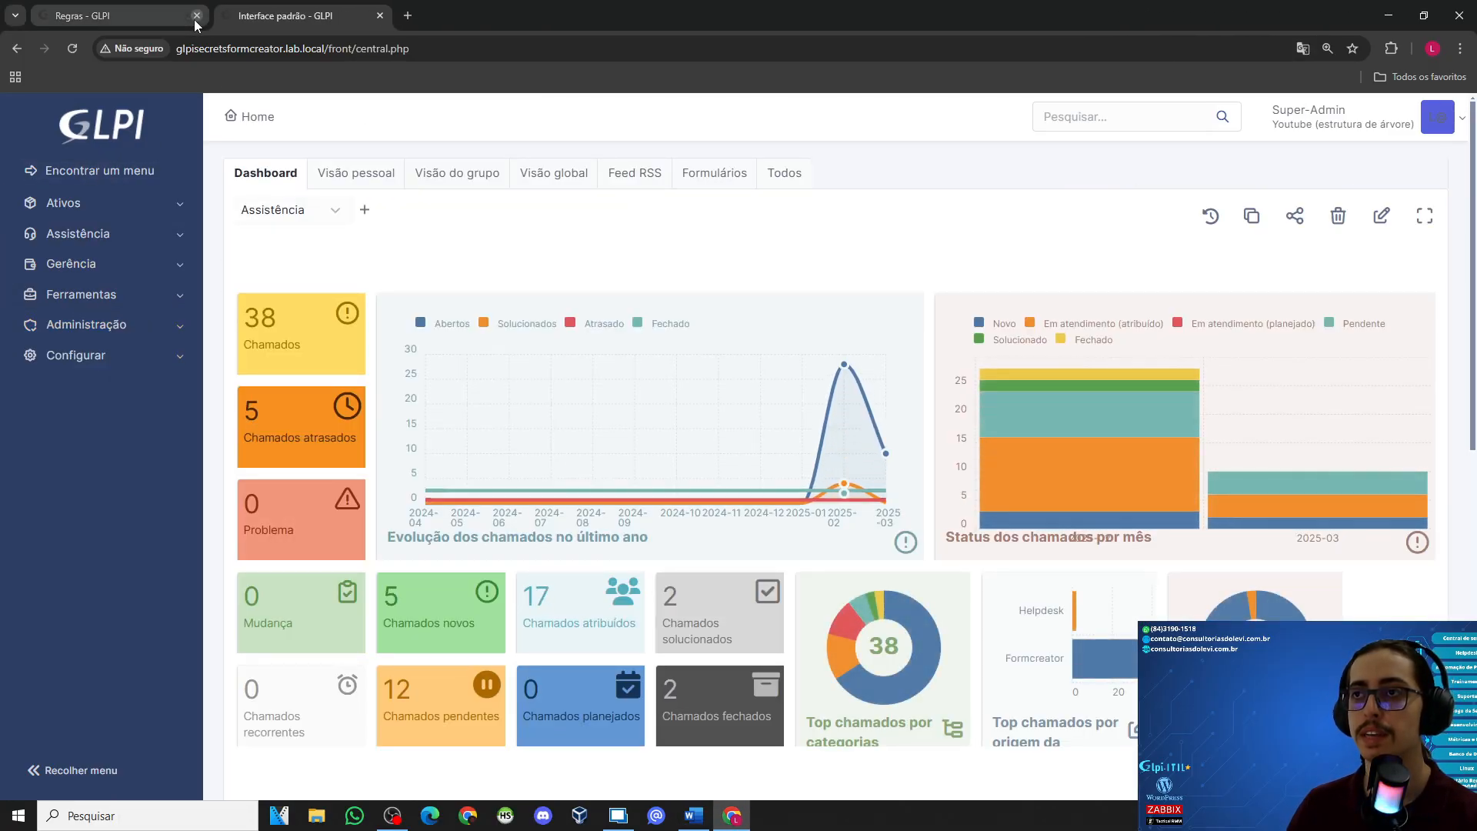
pyautogui.click(195, 16)
pyautogui.hotkey('alt', 'Tab')
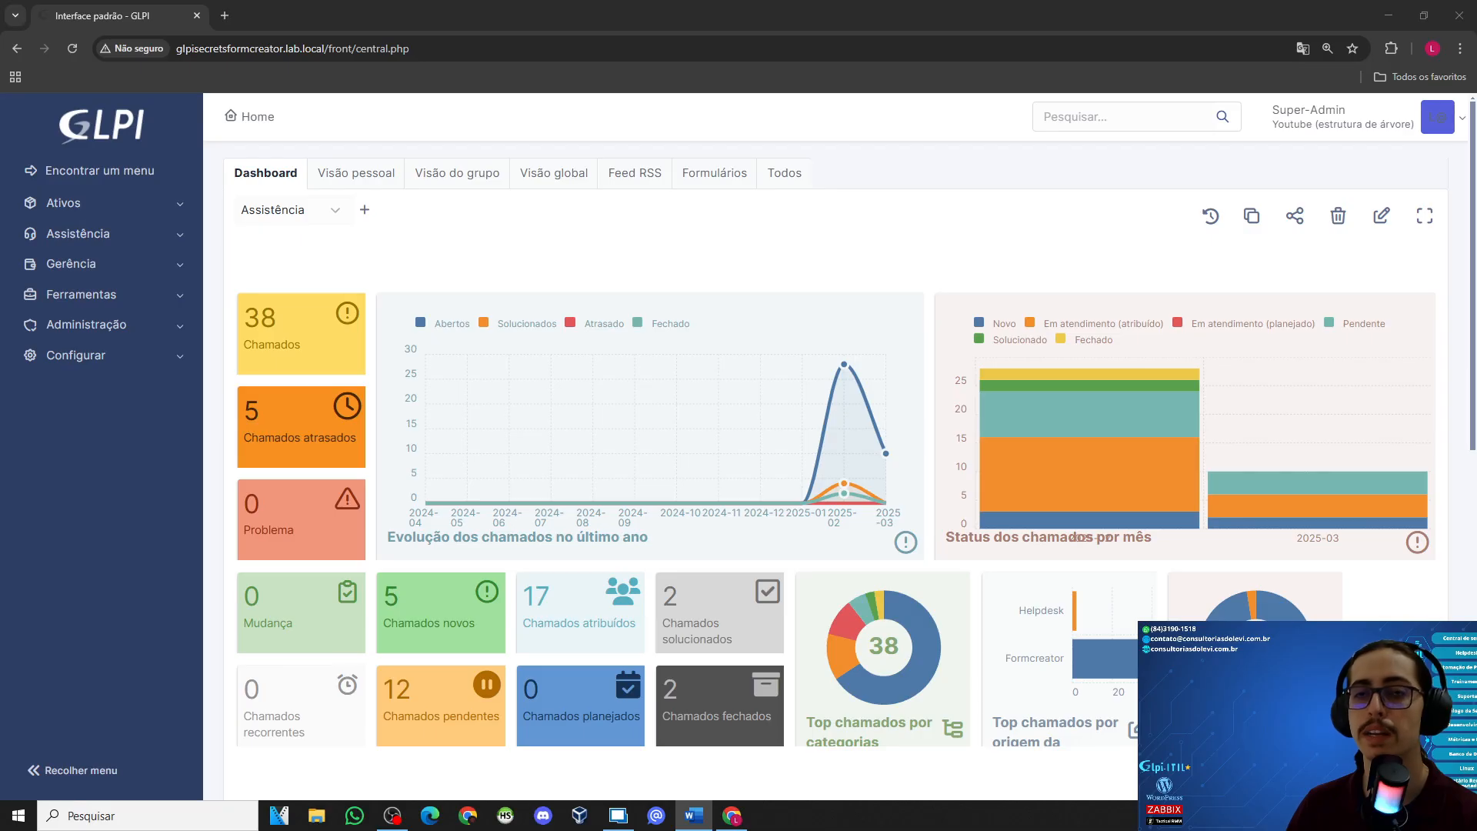
# Step: Open the Laboratório entity under Youtube to view its details
pyautogui.click(174, 326)
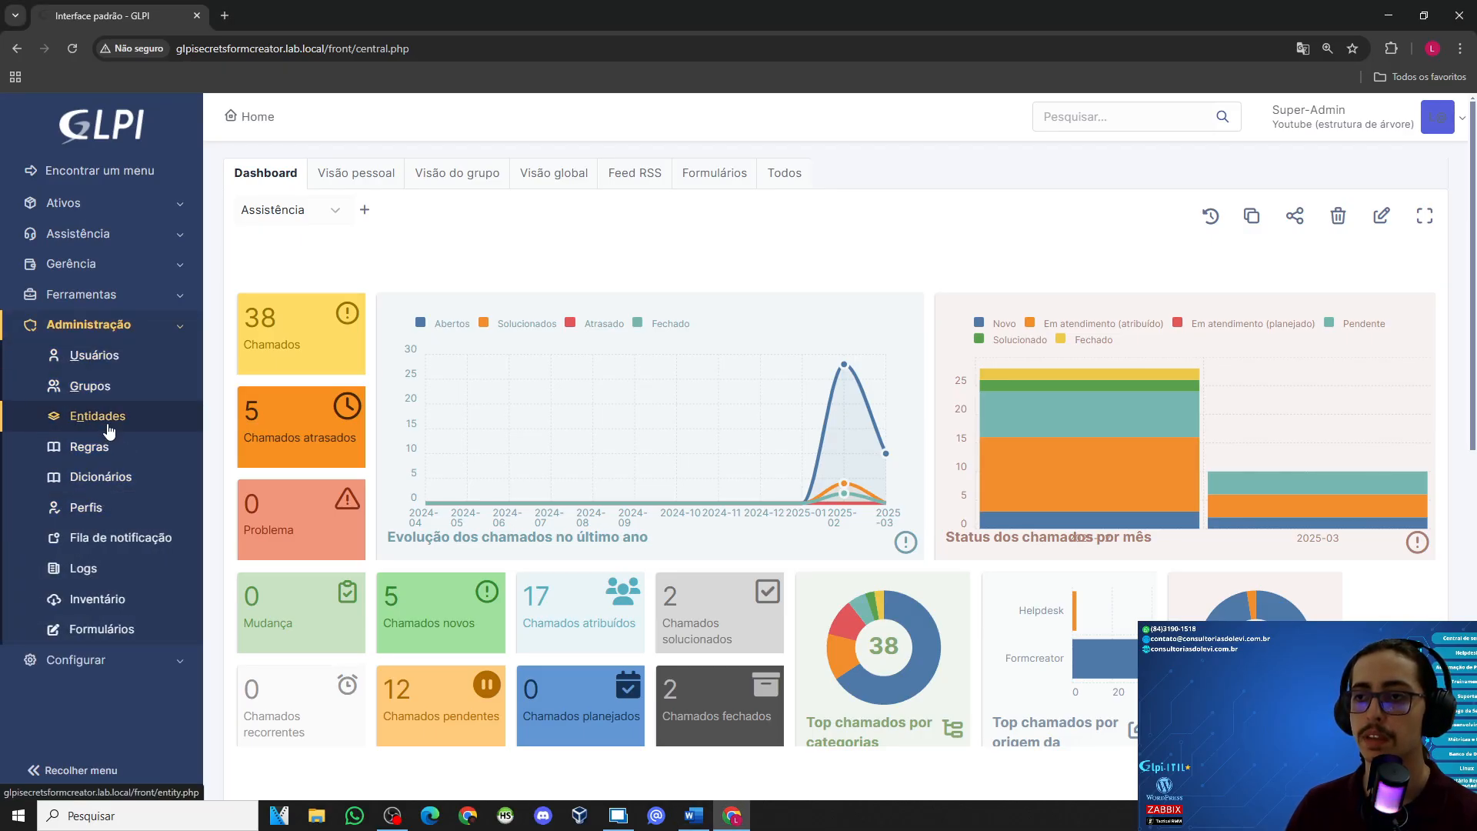
pyautogui.click(97, 416)
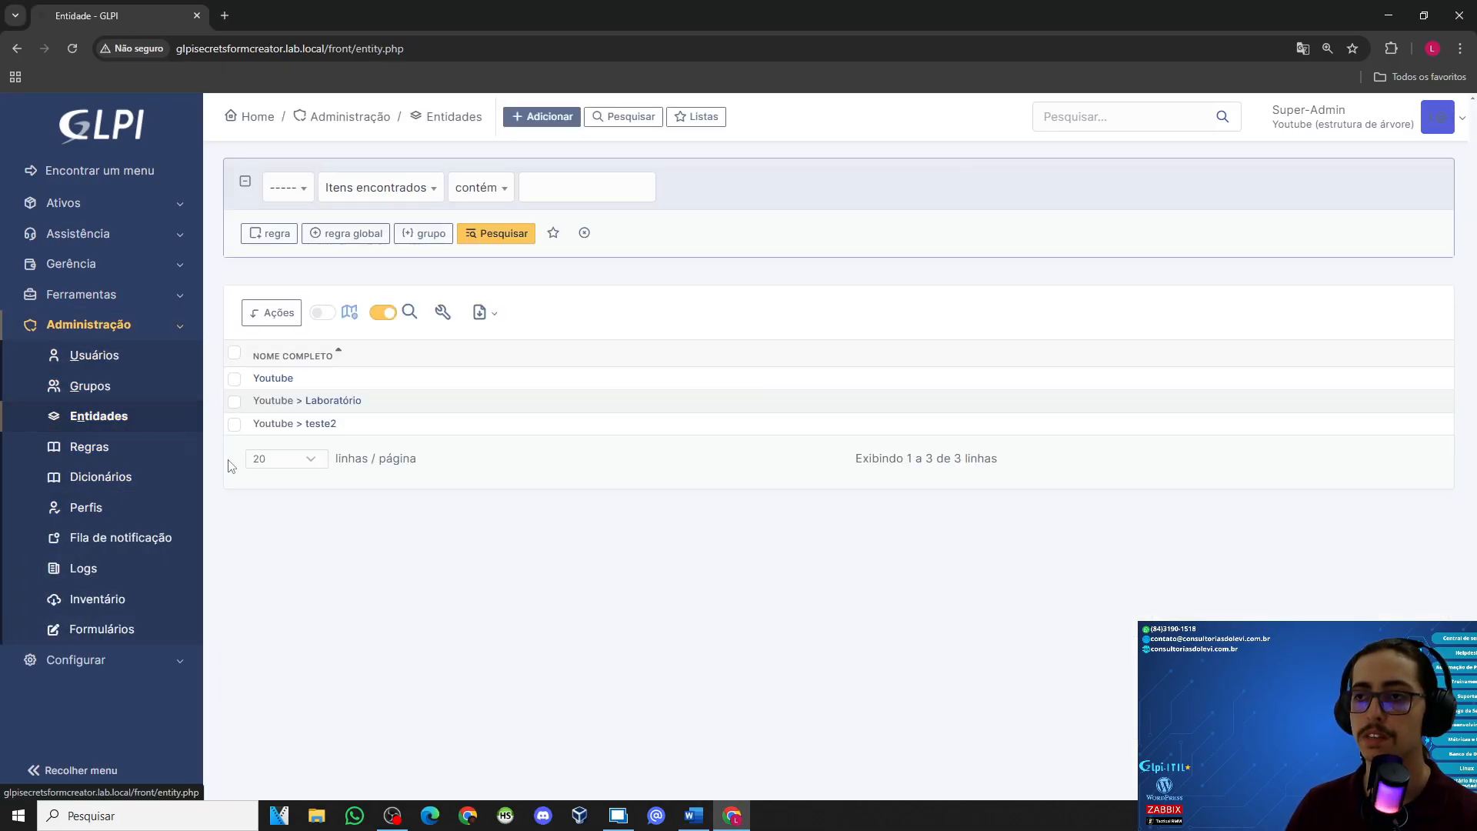
pyautogui.click(345, 402)
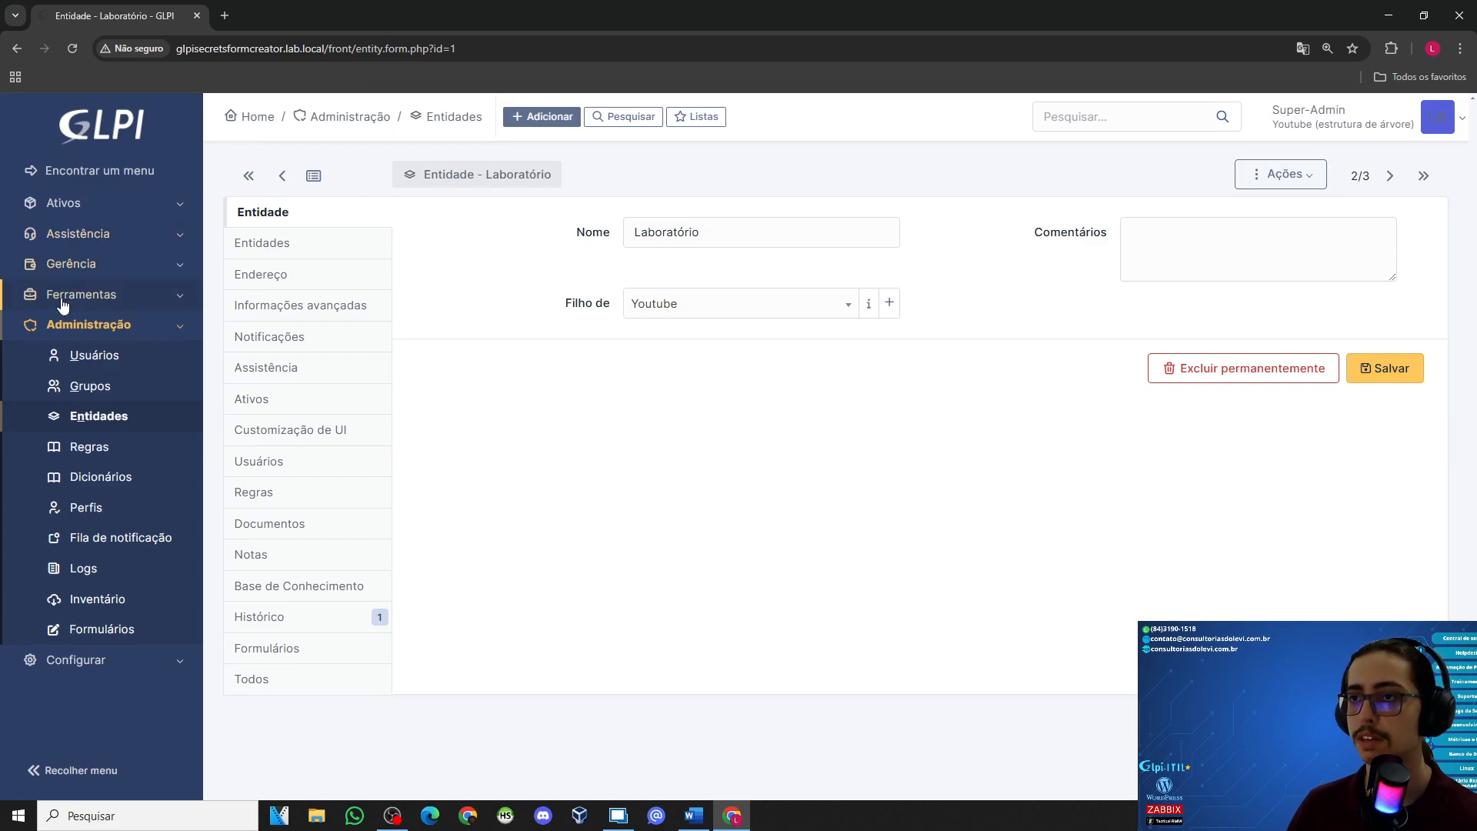
# Step: Show the installed plug-ins in a separate browser tab and find Gerenciamento de Etiquetas
pyautogui.click(103, 327)
pyautogui.click(97, 363)
pyautogui.middleClick(94, 707)
pyautogui.click(308, 17)
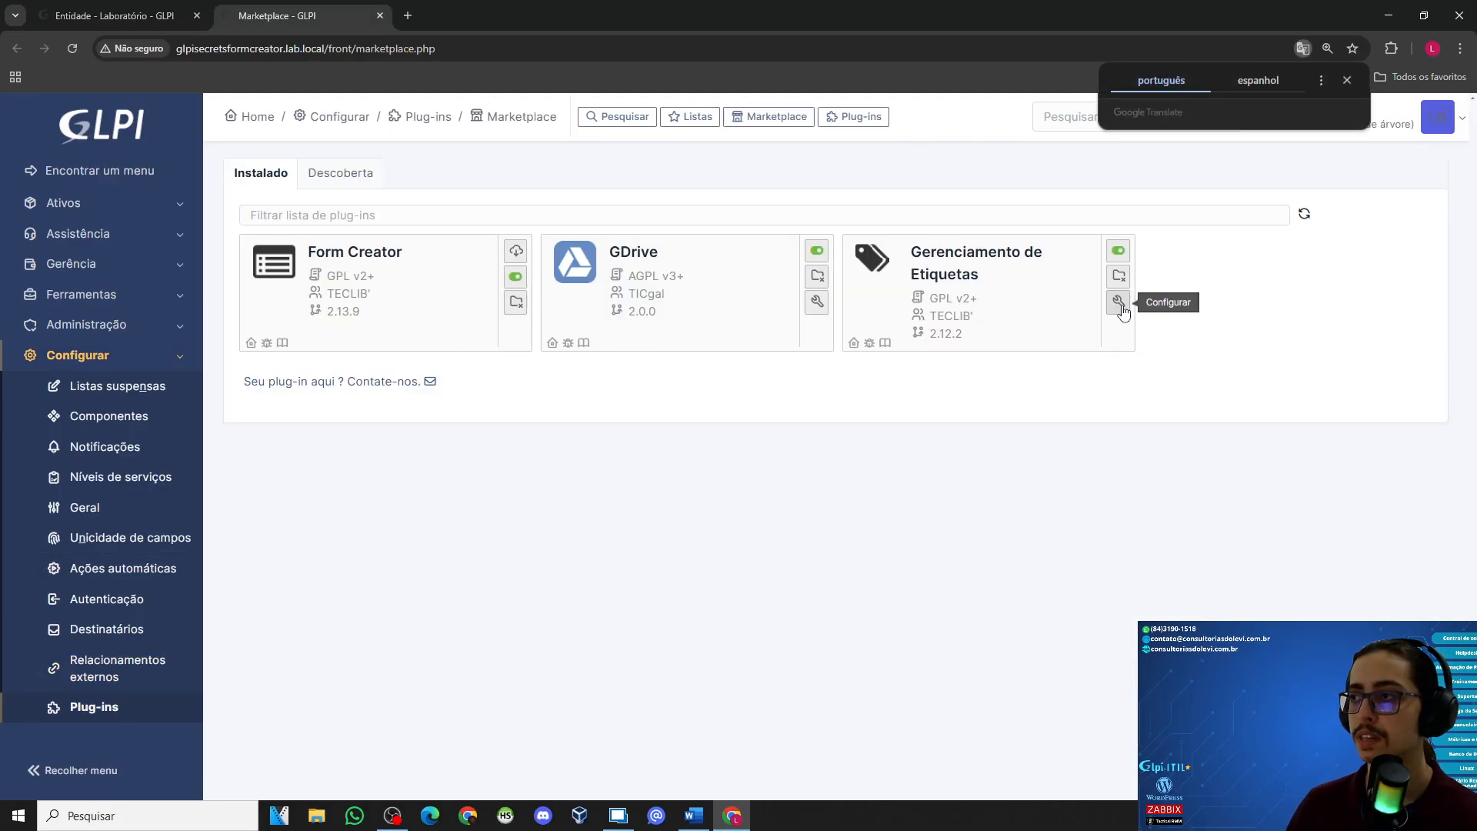
# Step: Start a new tag named Teste from the tag plug-in, set it as active and associate it with the item type Entidade
pyautogui.click(1118, 301)
pyautogui.click(646, 116)
pyautogui.click(536, 235)
pyautogui.write('Teste')
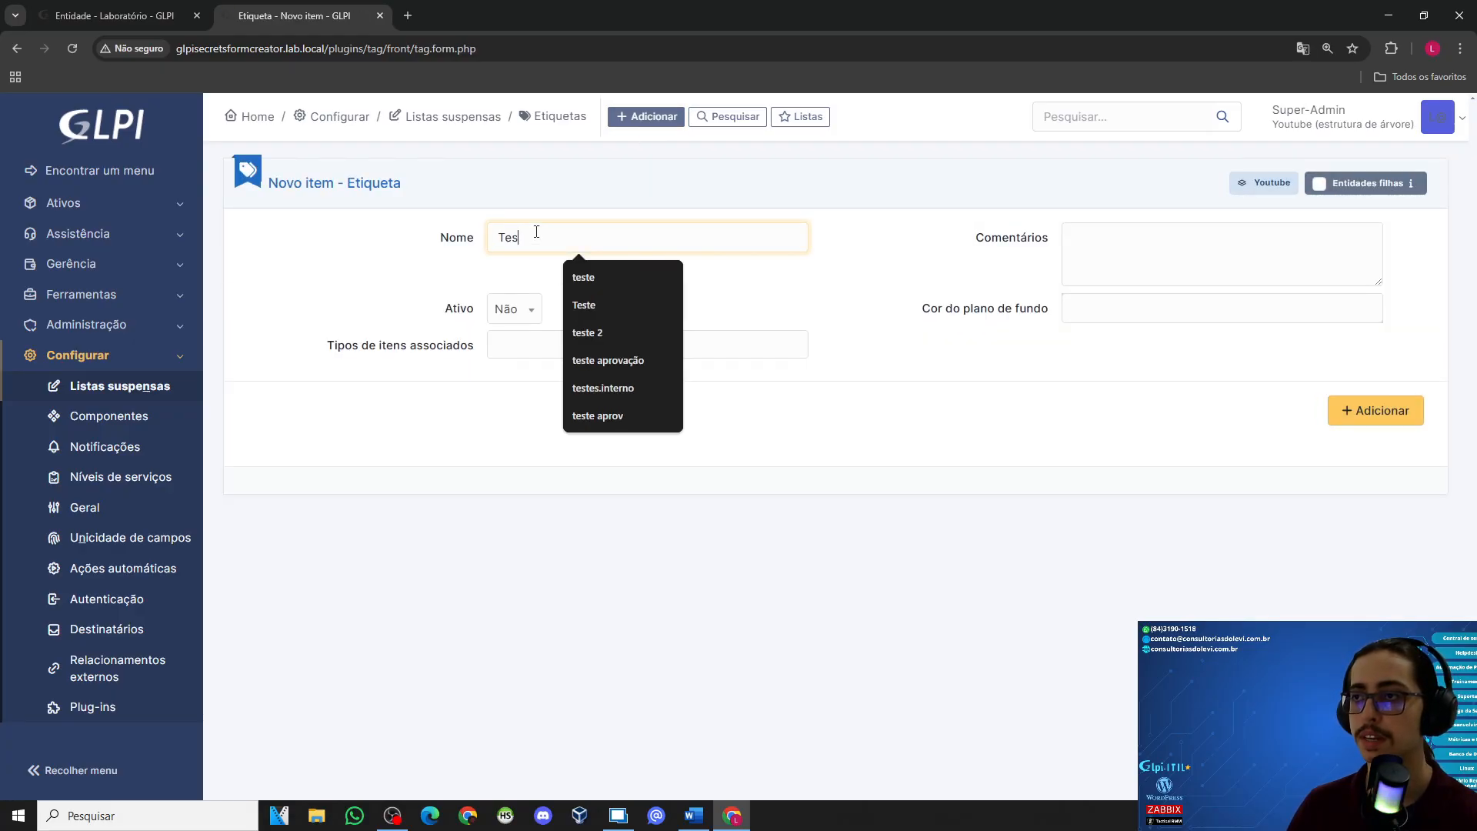
pyautogui.click(513, 308)
pyautogui.click(511, 373)
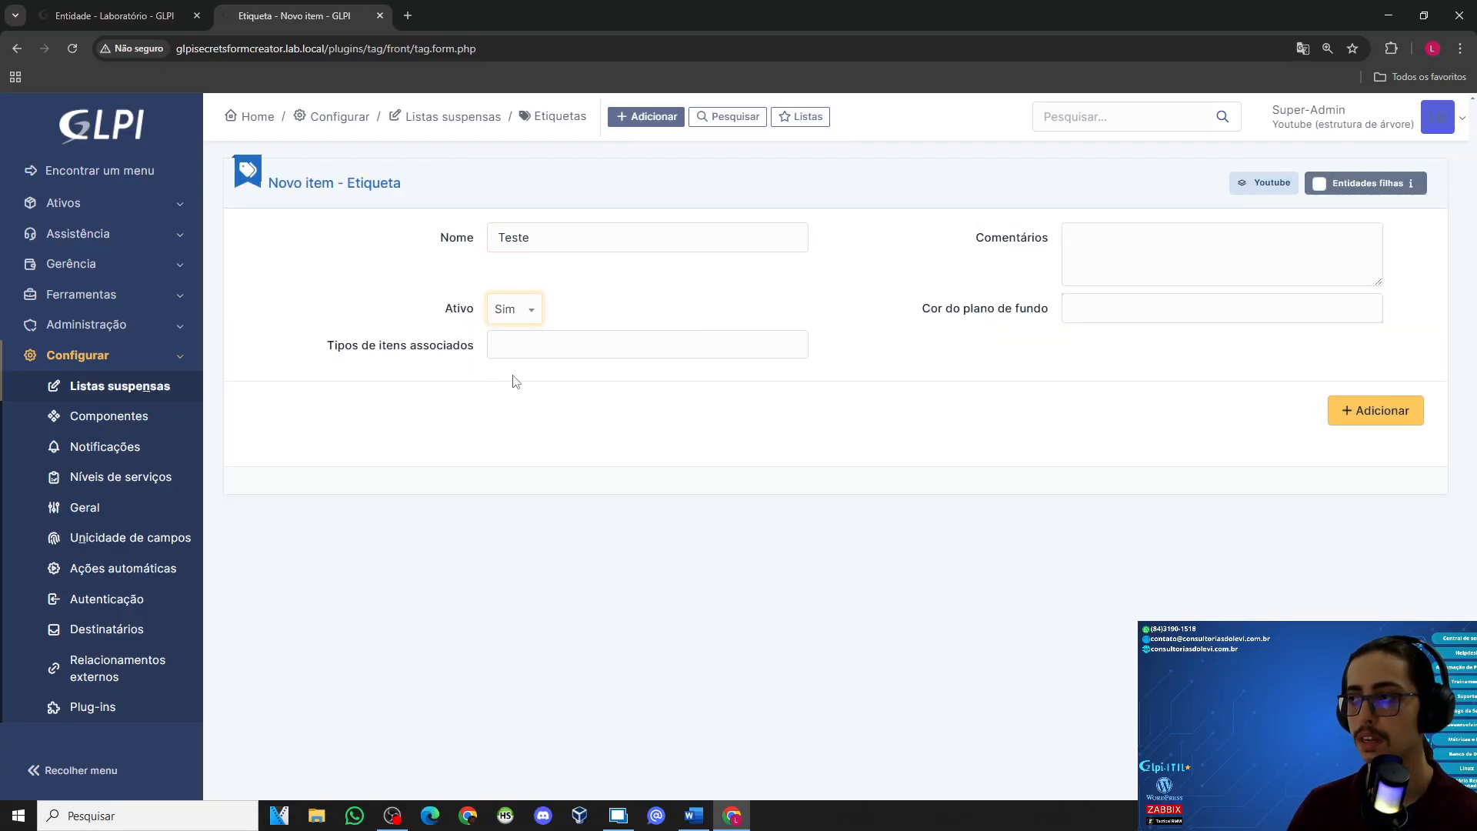
pyautogui.click(535, 346)
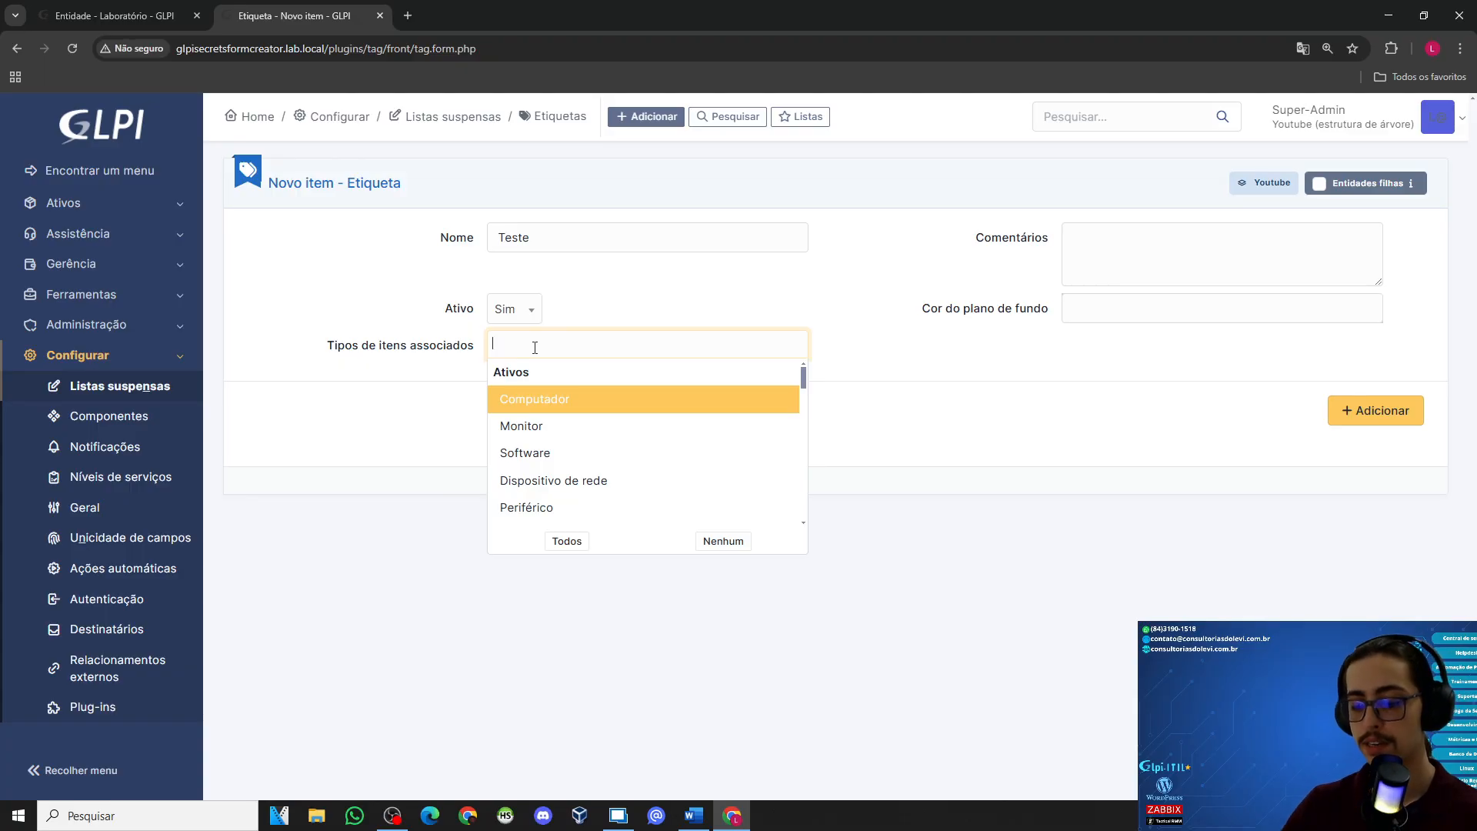
pyautogui.write('entid')
pyautogui.press('Return')
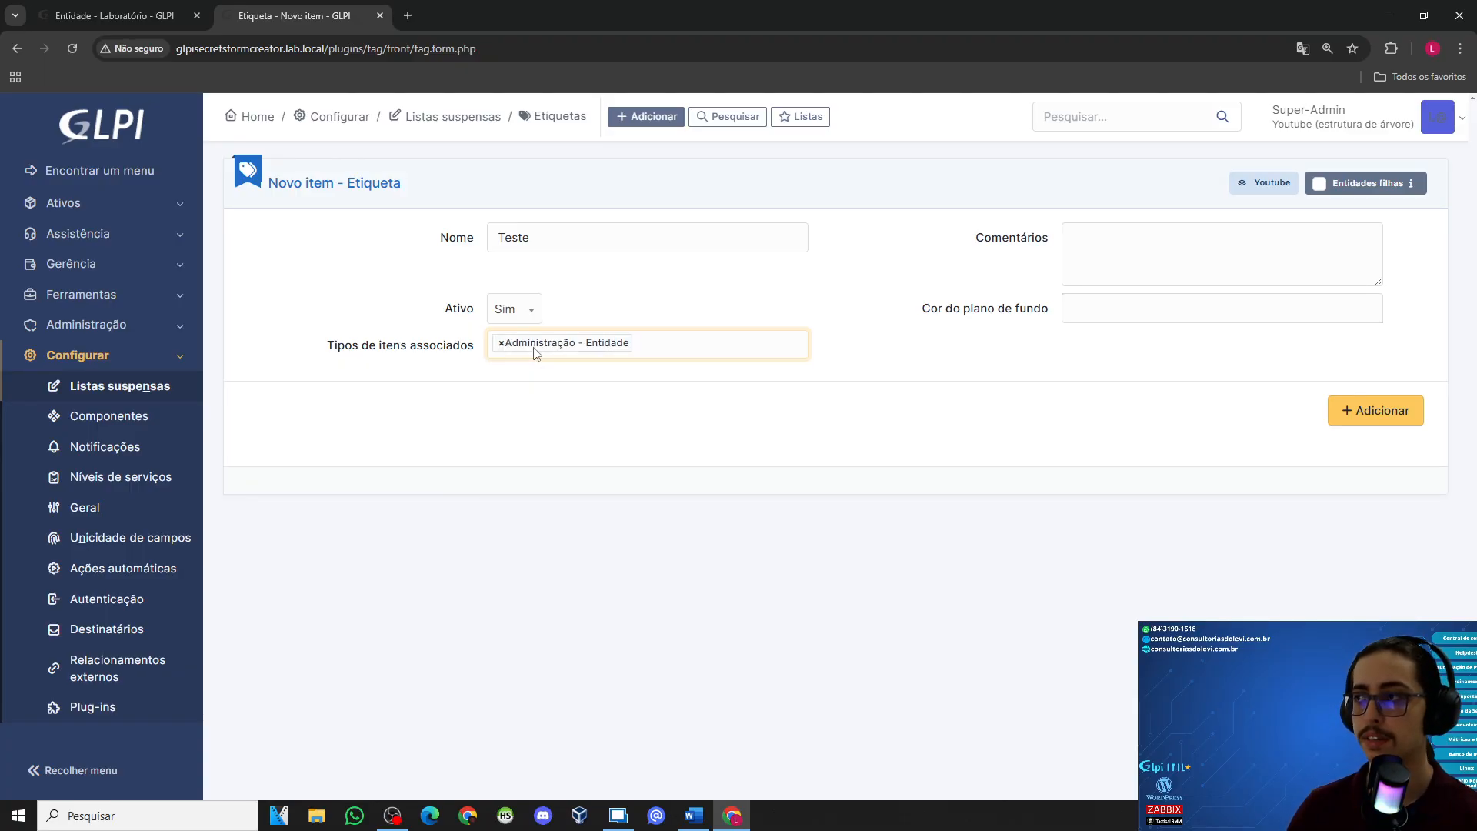
# Step: Extend the new tag to child entities, give it the background colour #ff9189 and add it
pyautogui.click(1319, 183)
pyautogui.click(1121, 308)
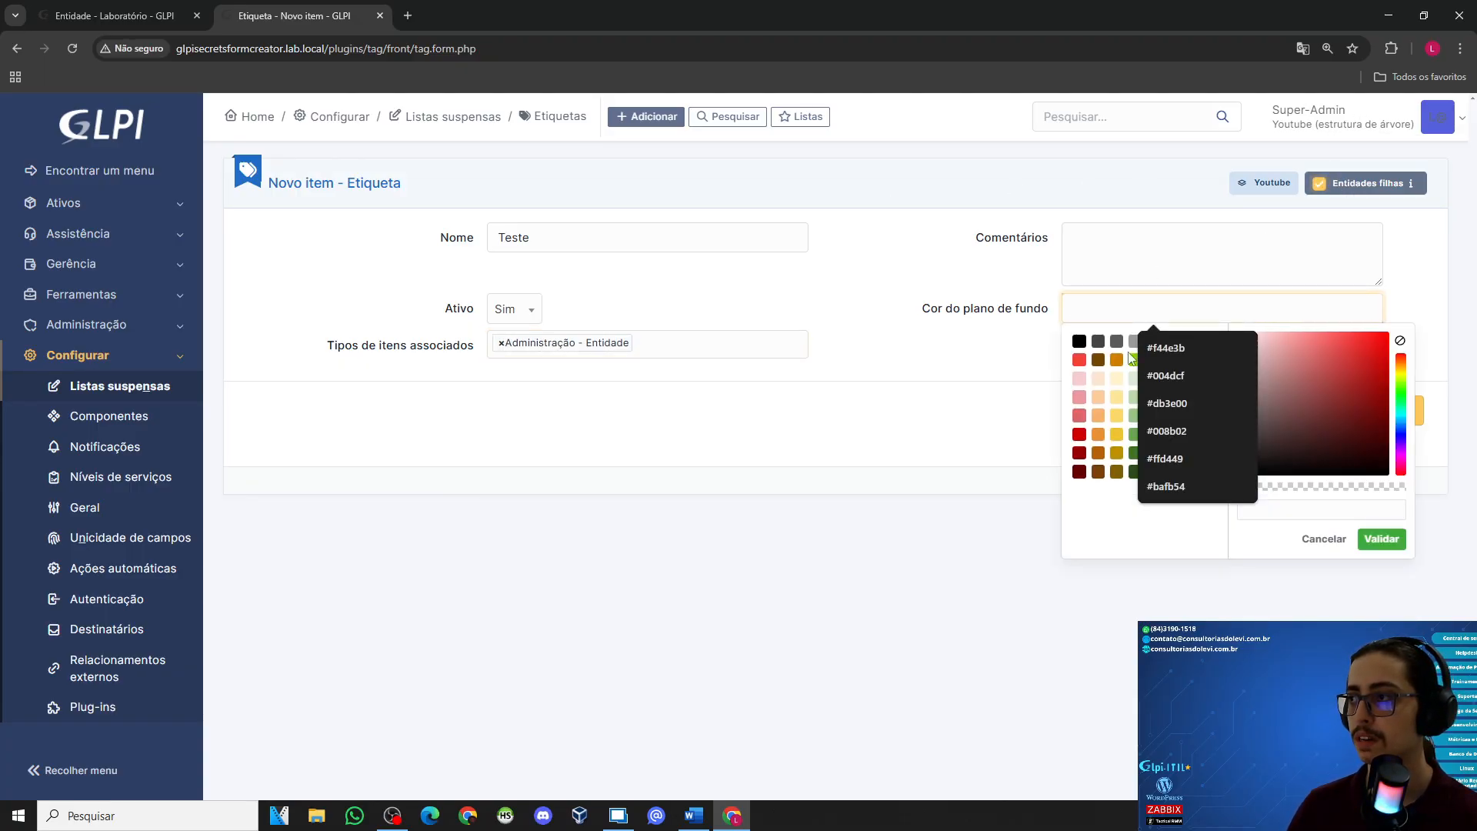
pyautogui.click(1078, 362)
pyautogui.click(1306, 332)
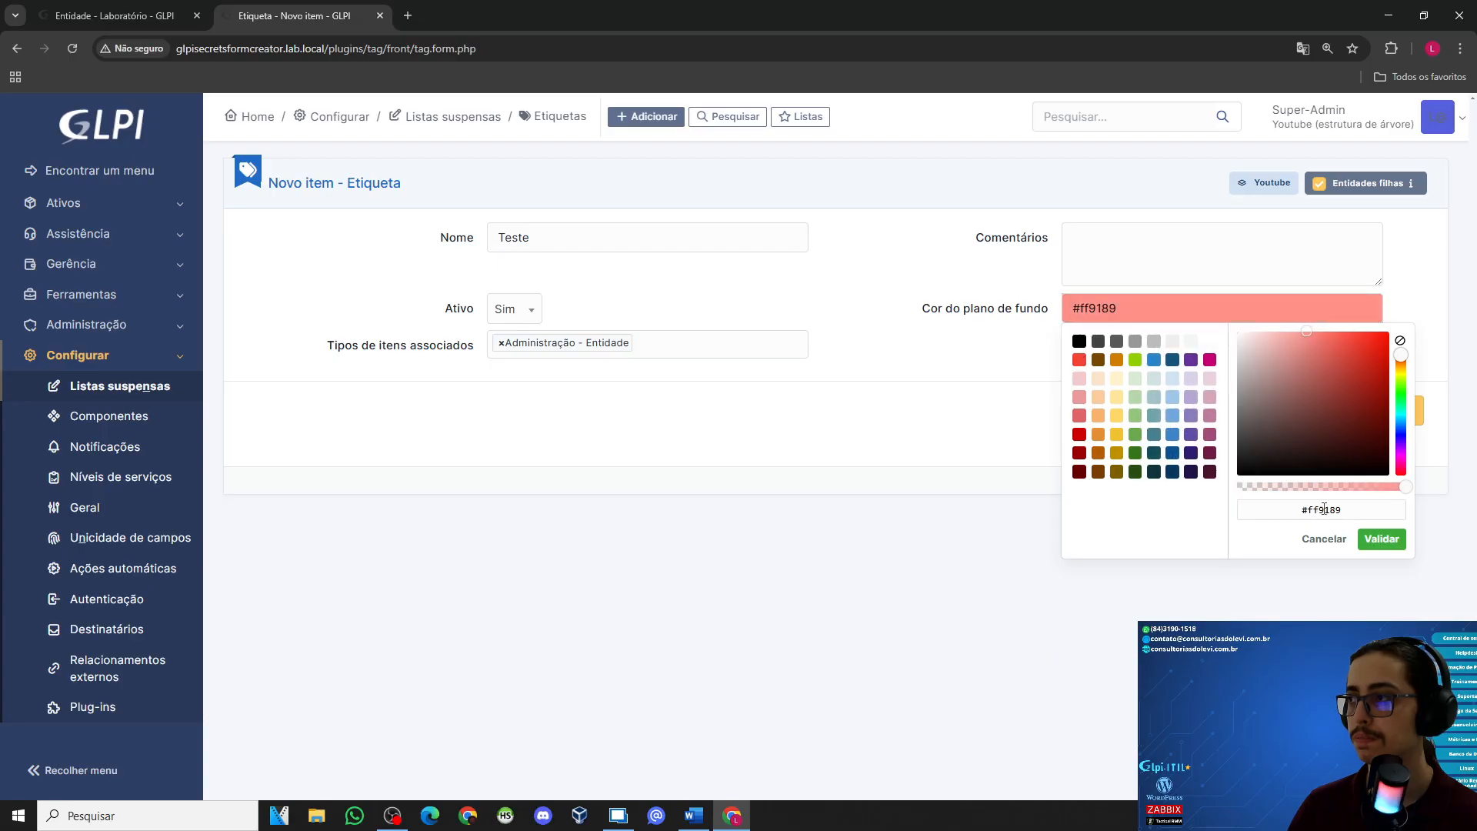
pyautogui.click(1380, 542)
pyautogui.click(1358, 414)
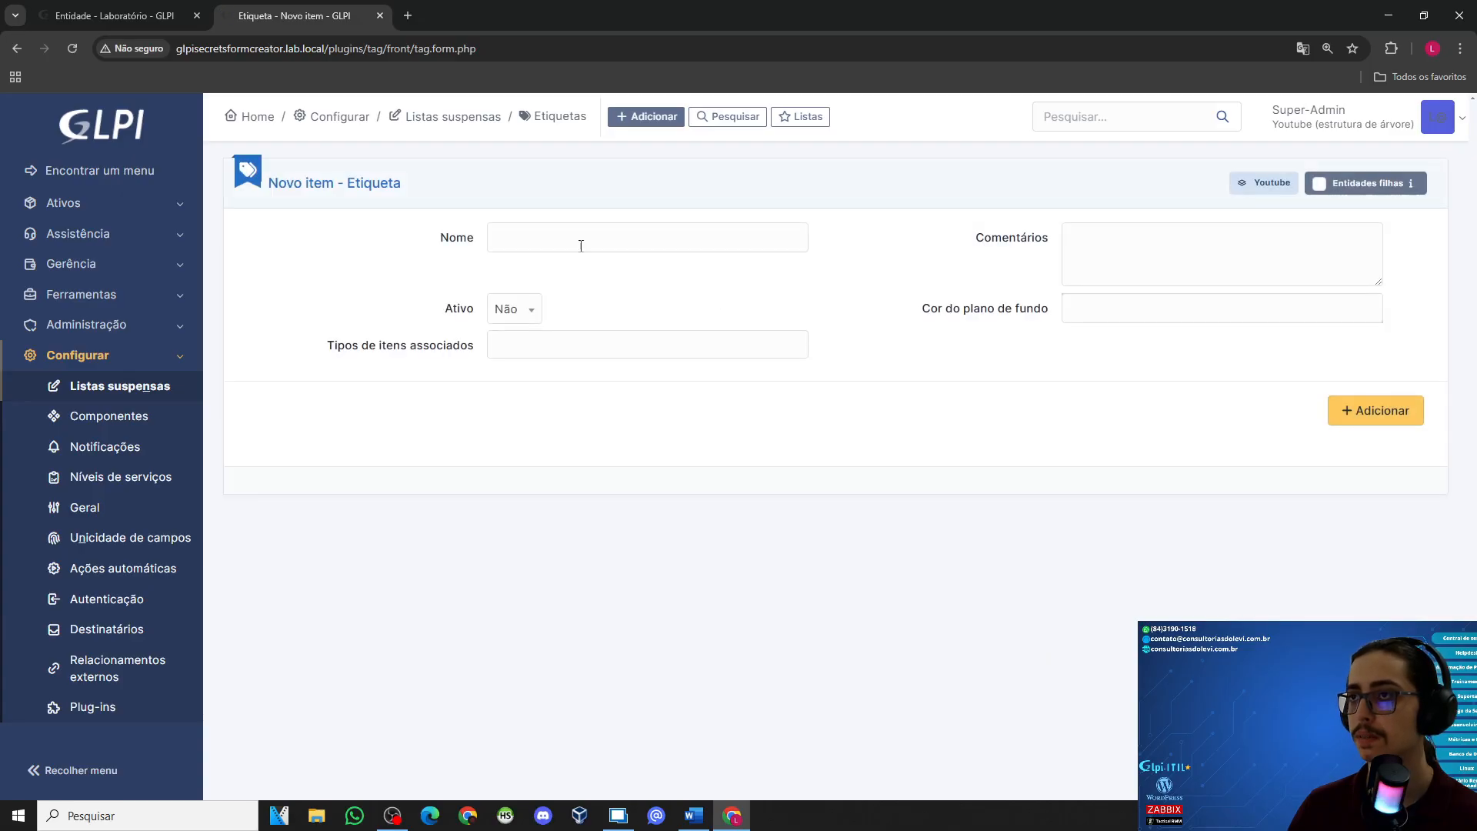
# Step: Assign the tag Teste to the Laboratório entity and save the entity
pyautogui.click(115, 15)
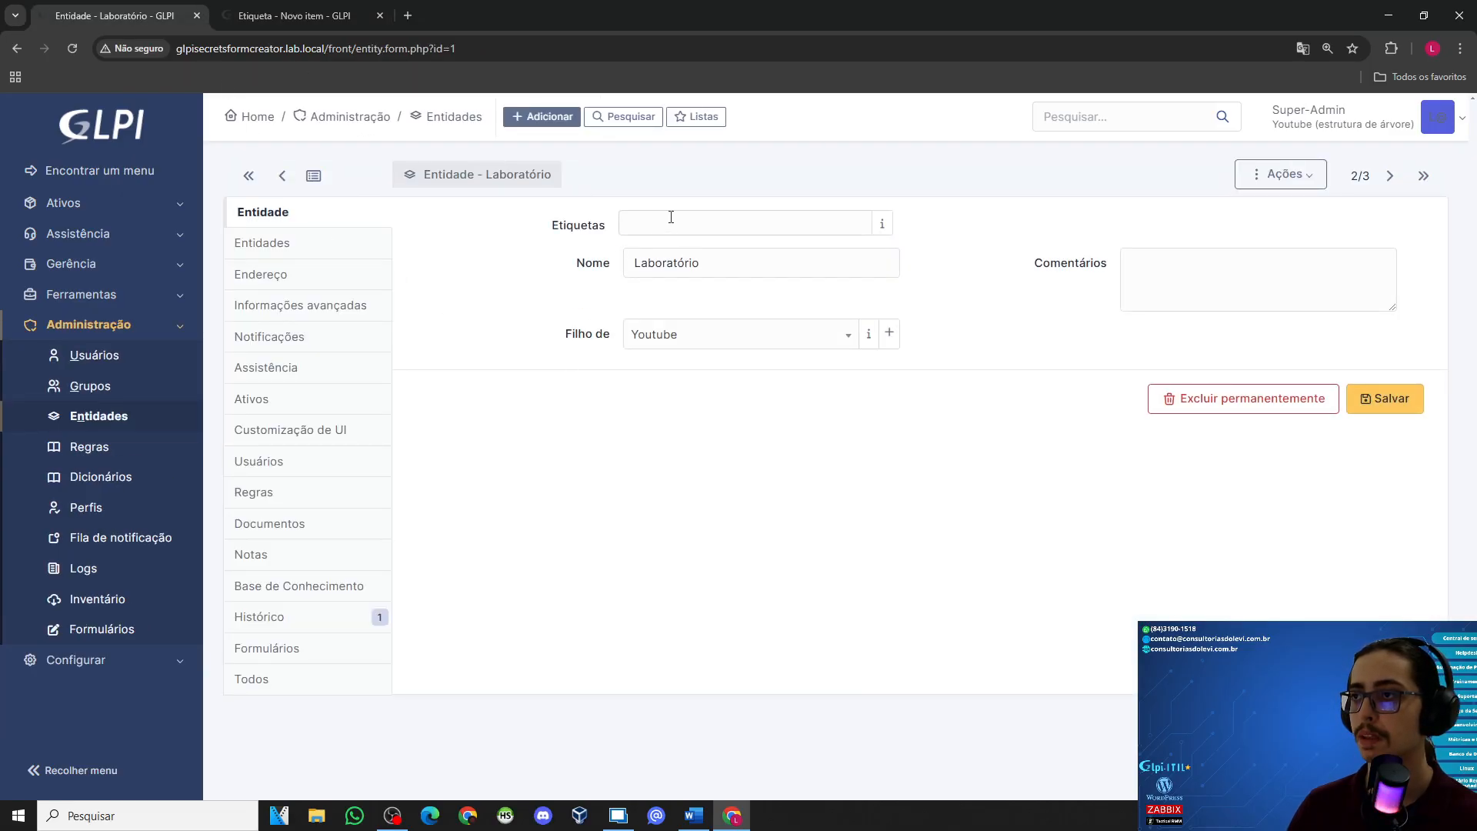
pyautogui.click(671, 218)
pyautogui.click(648, 254)
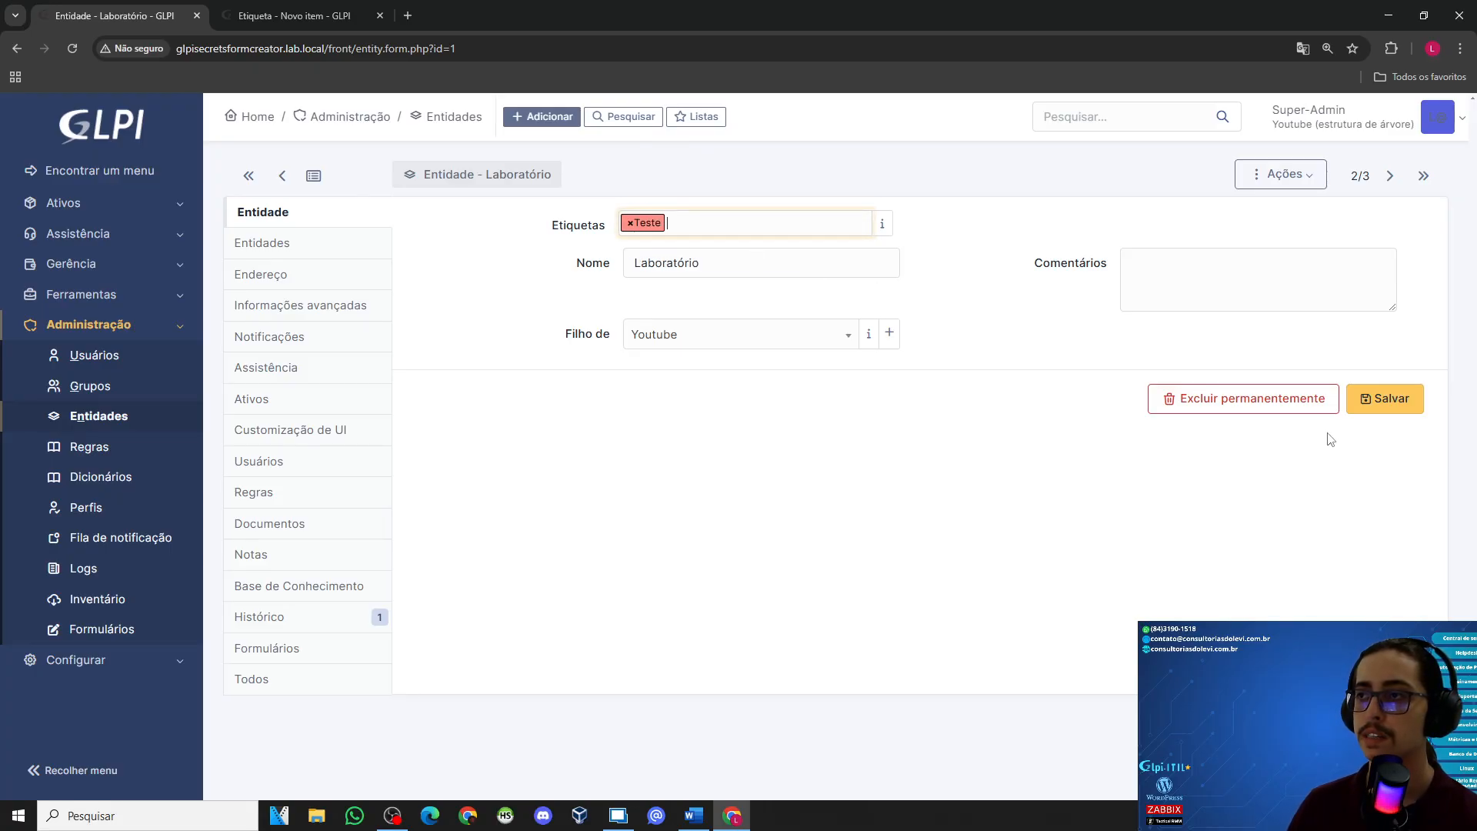
pyautogui.click(1398, 404)
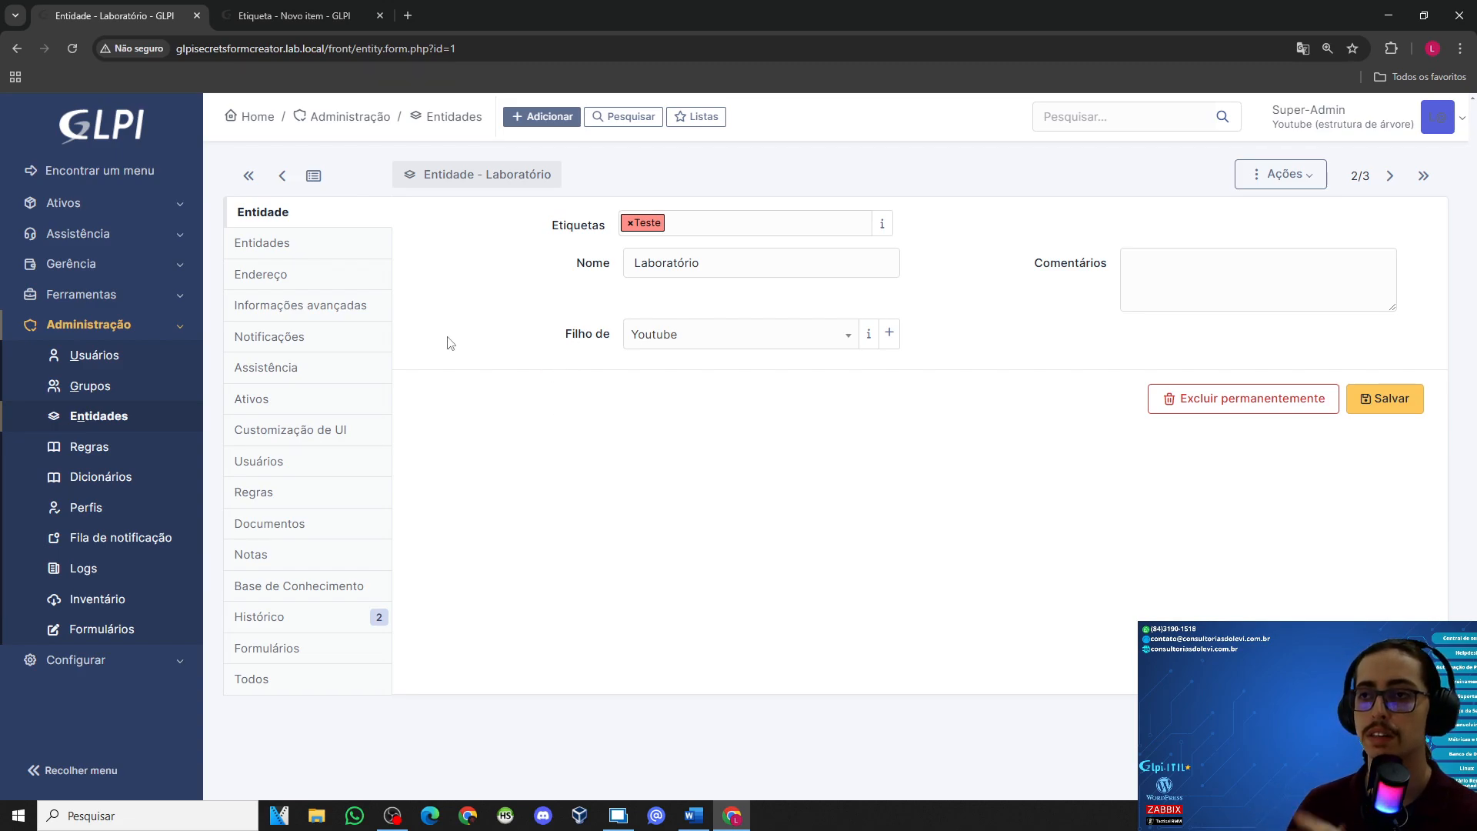
# Step: Start a new ticket and set its entity to Youtube > Laboratório
pyautogui.click(118, 234)
pyautogui.click(117, 327)
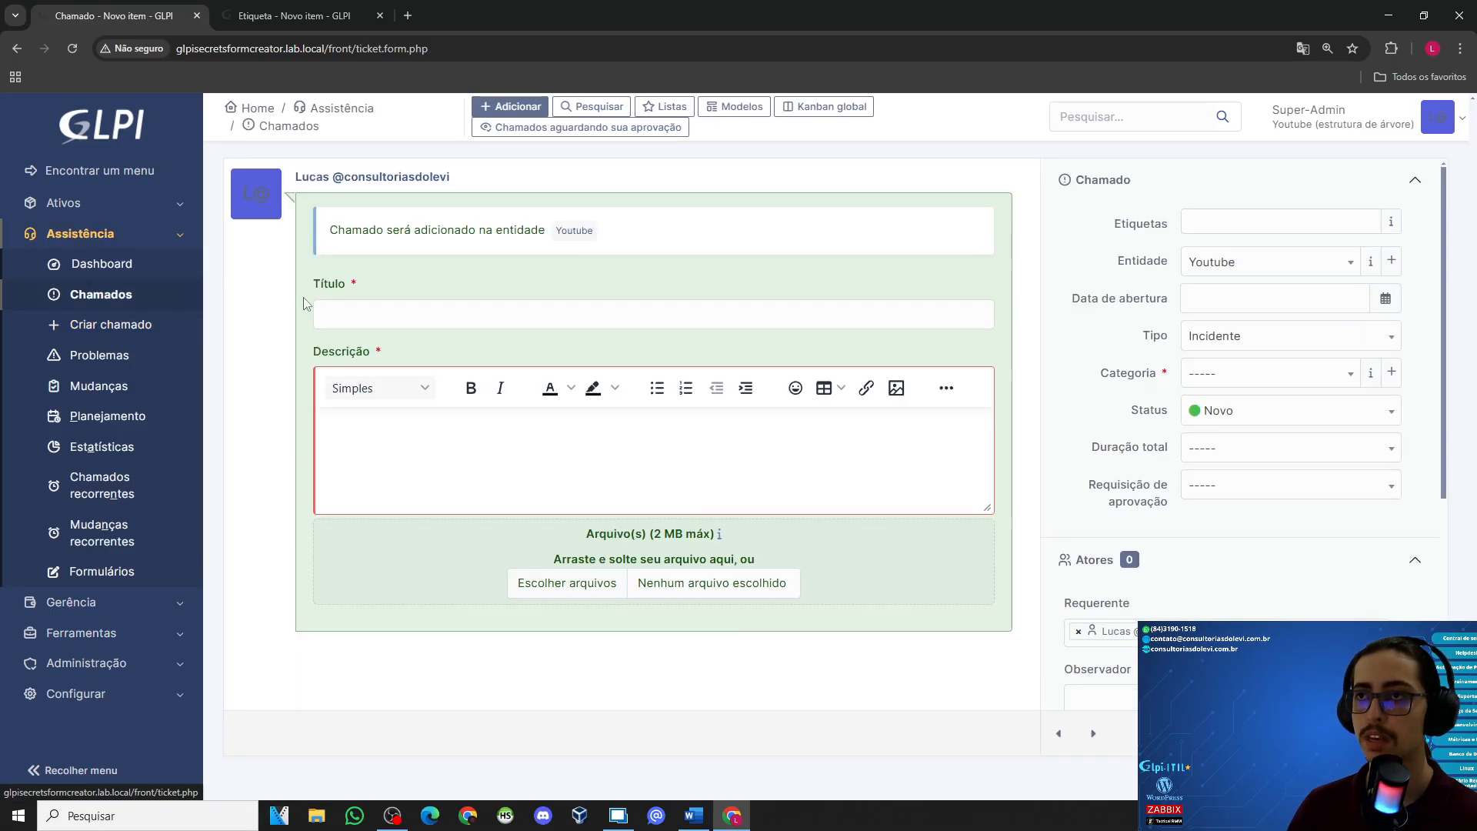
pyautogui.click(1235, 263)
pyautogui.click(1224, 317)
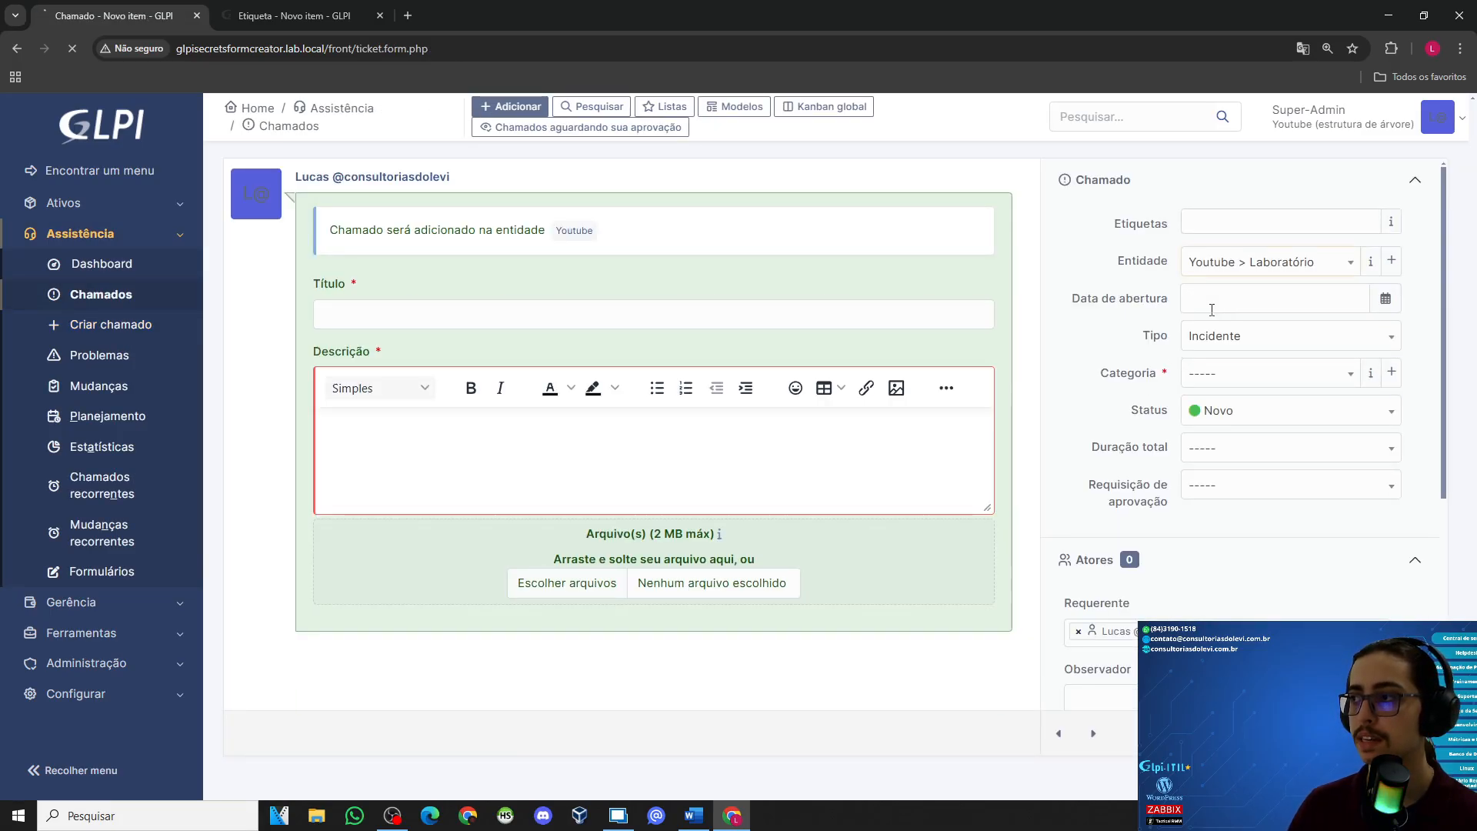
# Step: Submit the ticket with the title sdfsdf, the description fsdfdf and the category Admissão de Pessoas
pyautogui.click(589, 322)
pyautogui.write('sdfsdf')
pyautogui.click(608, 466)
pyautogui.write('fsdfdf')
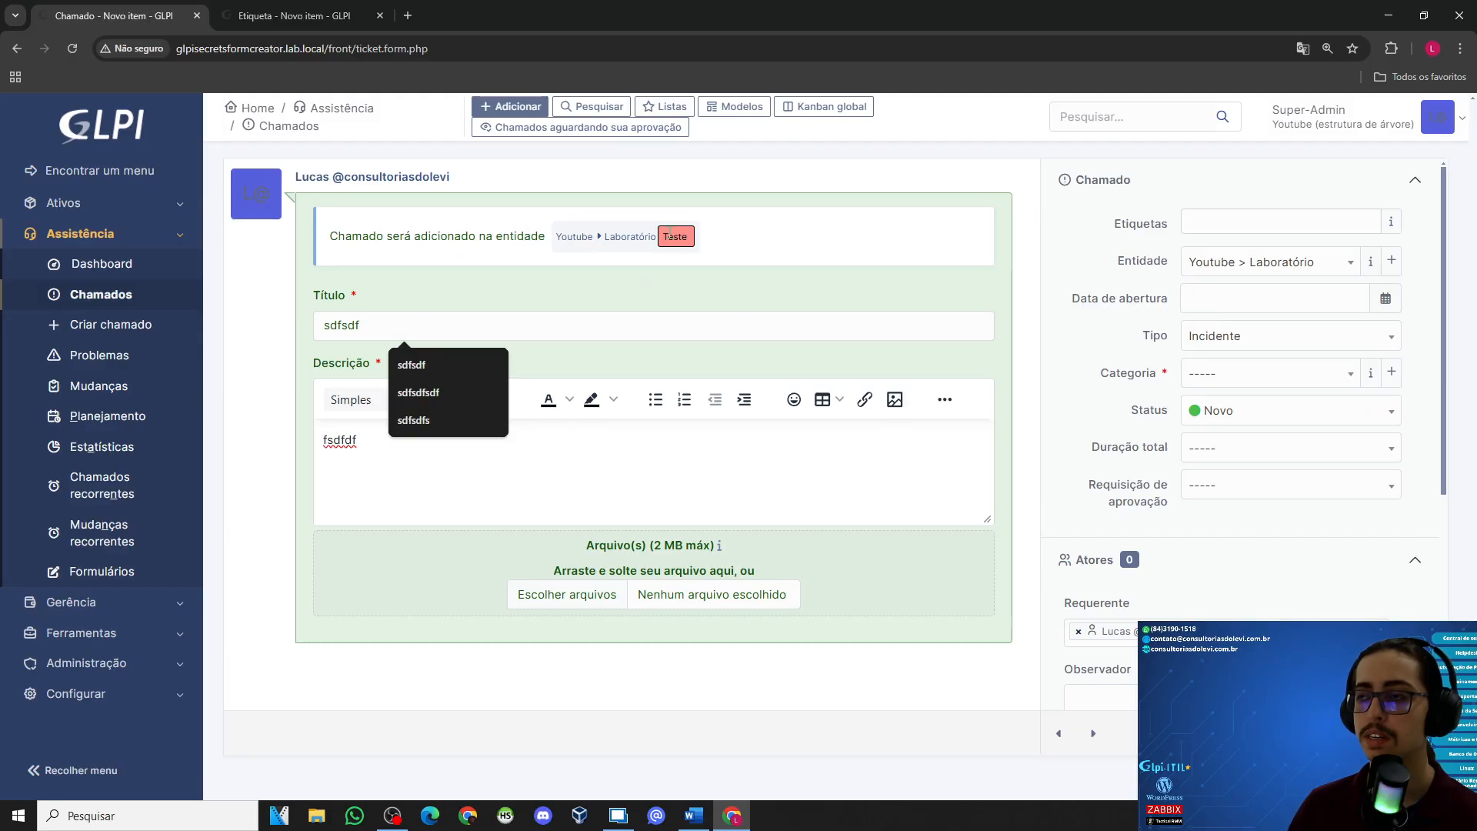
pyautogui.press('Return')
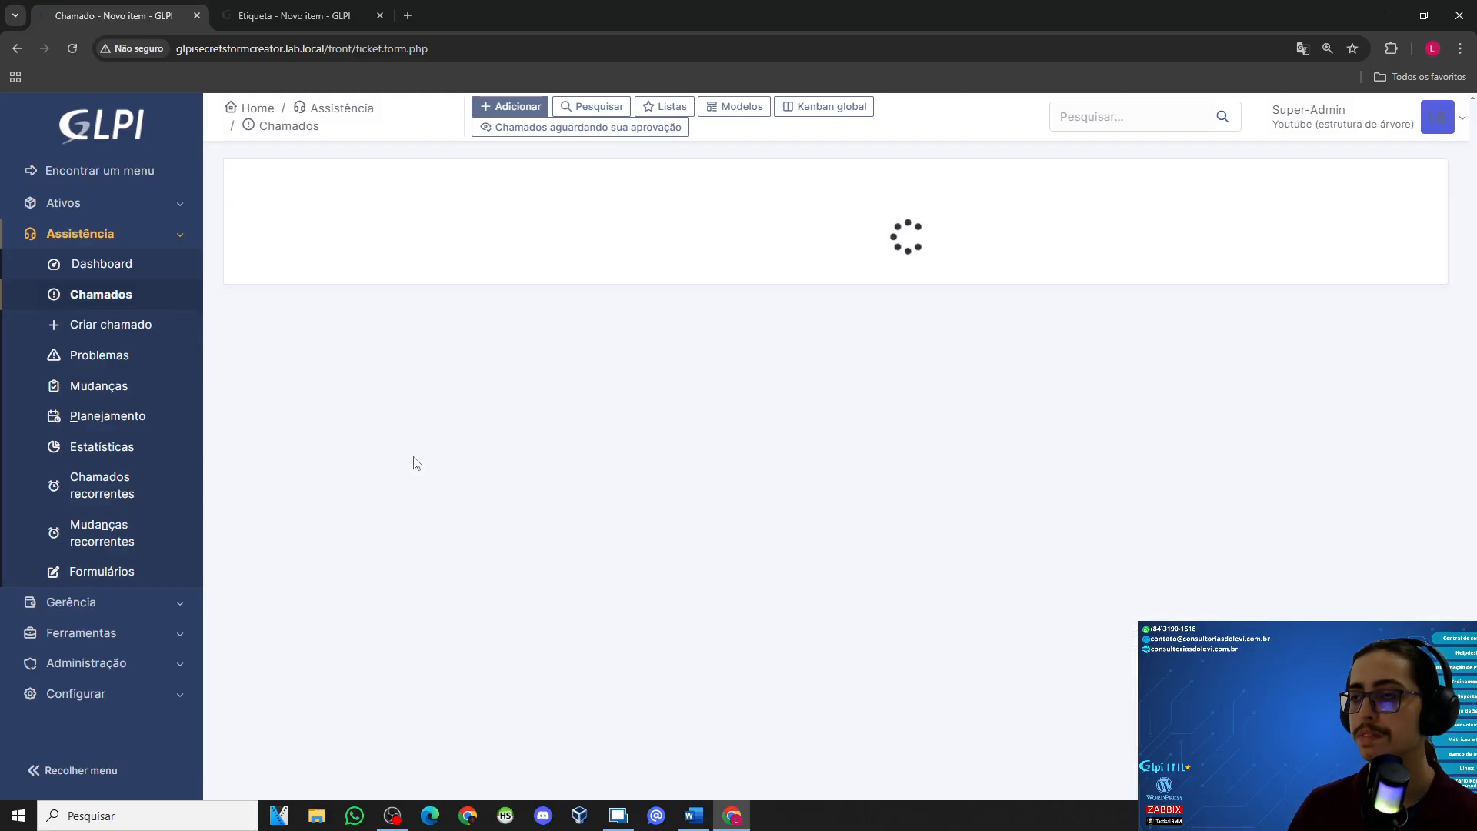
pyautogui.click(1270, 373)
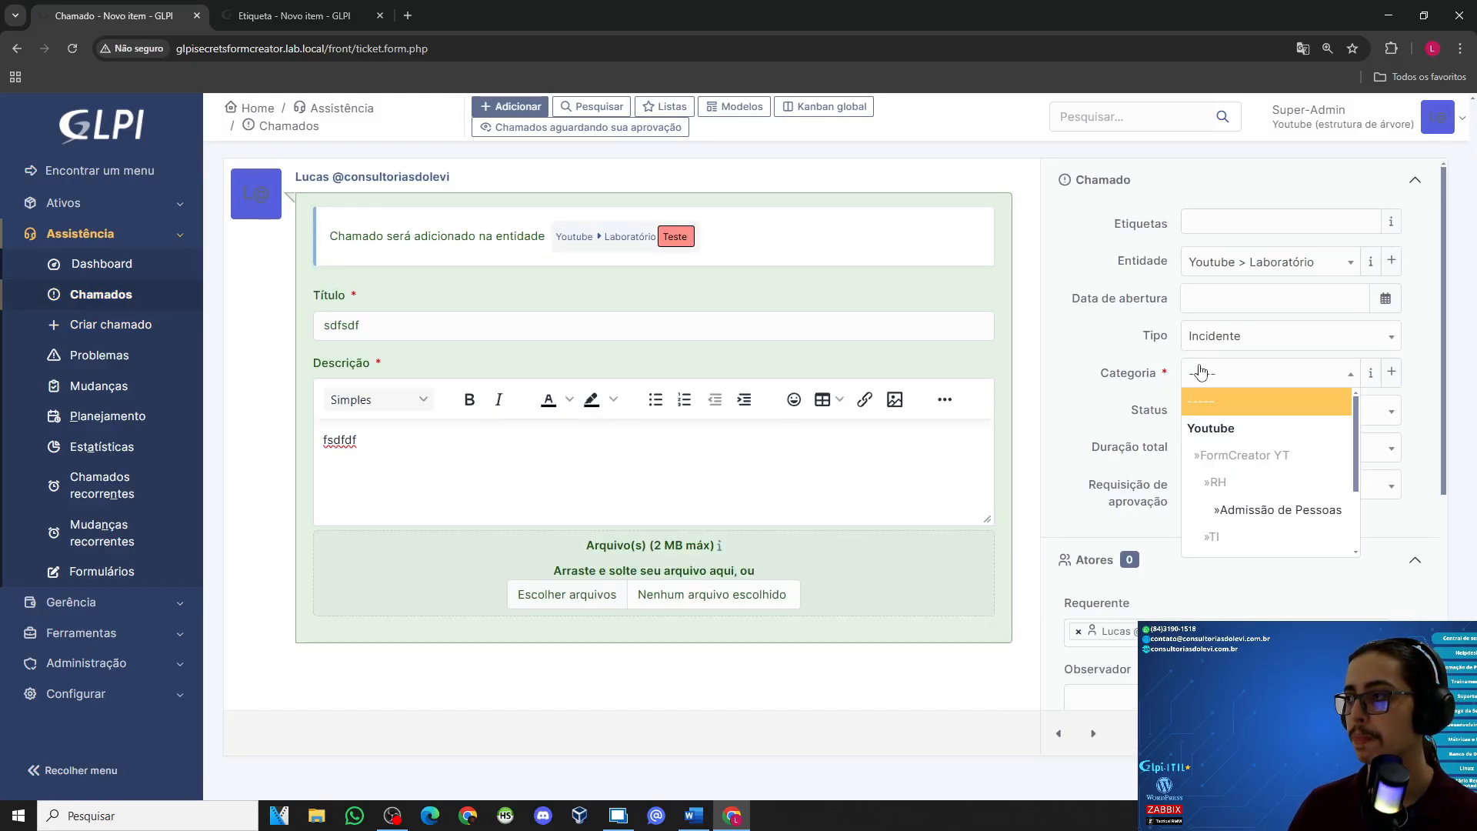
pyautogui.click(1262, 511)
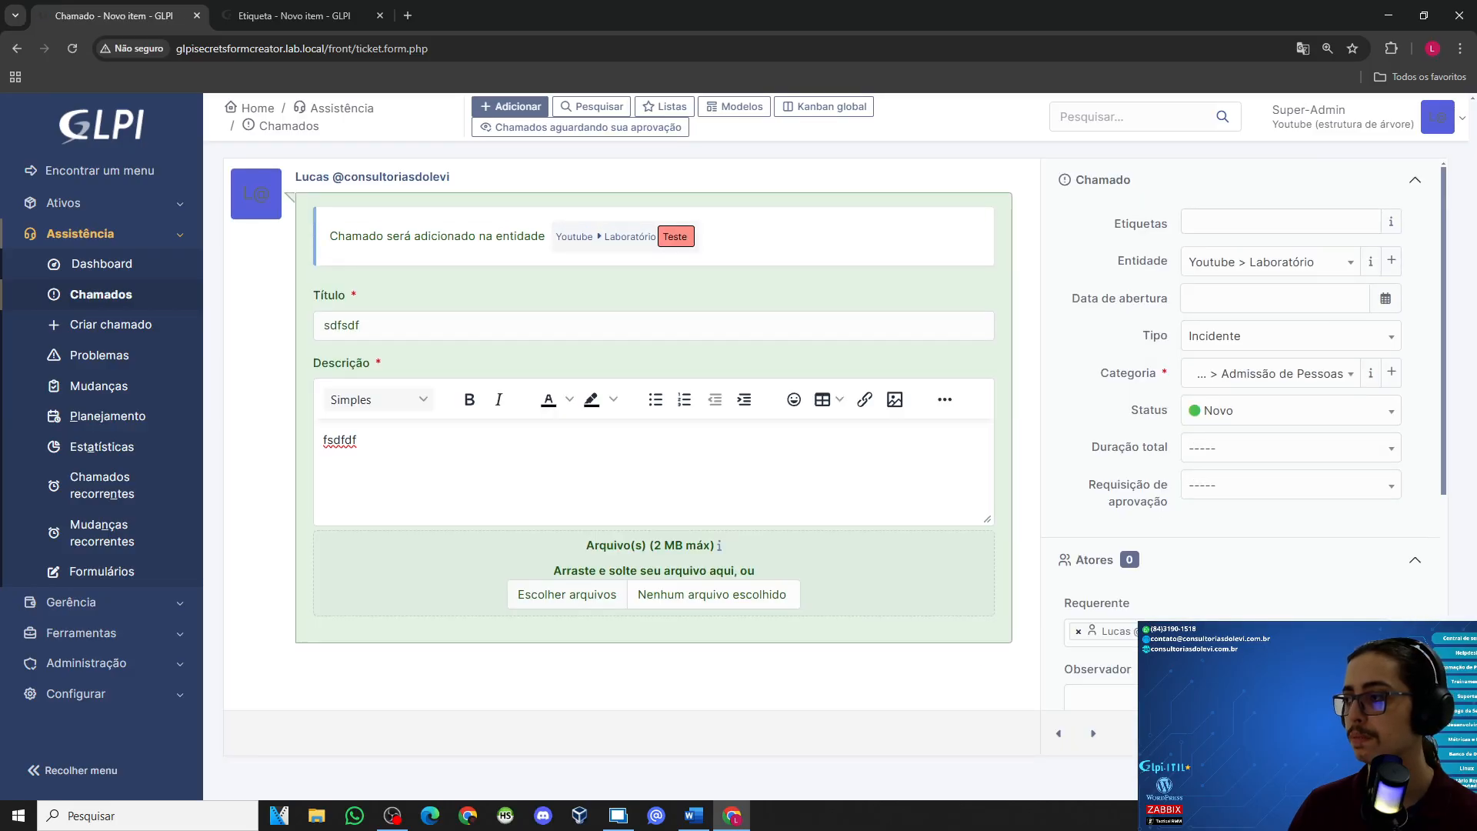
# Step: Open the ticket sdfsdf from the ticket list to check its entity tag, and return to the list
pyautogui.click(115, 295)
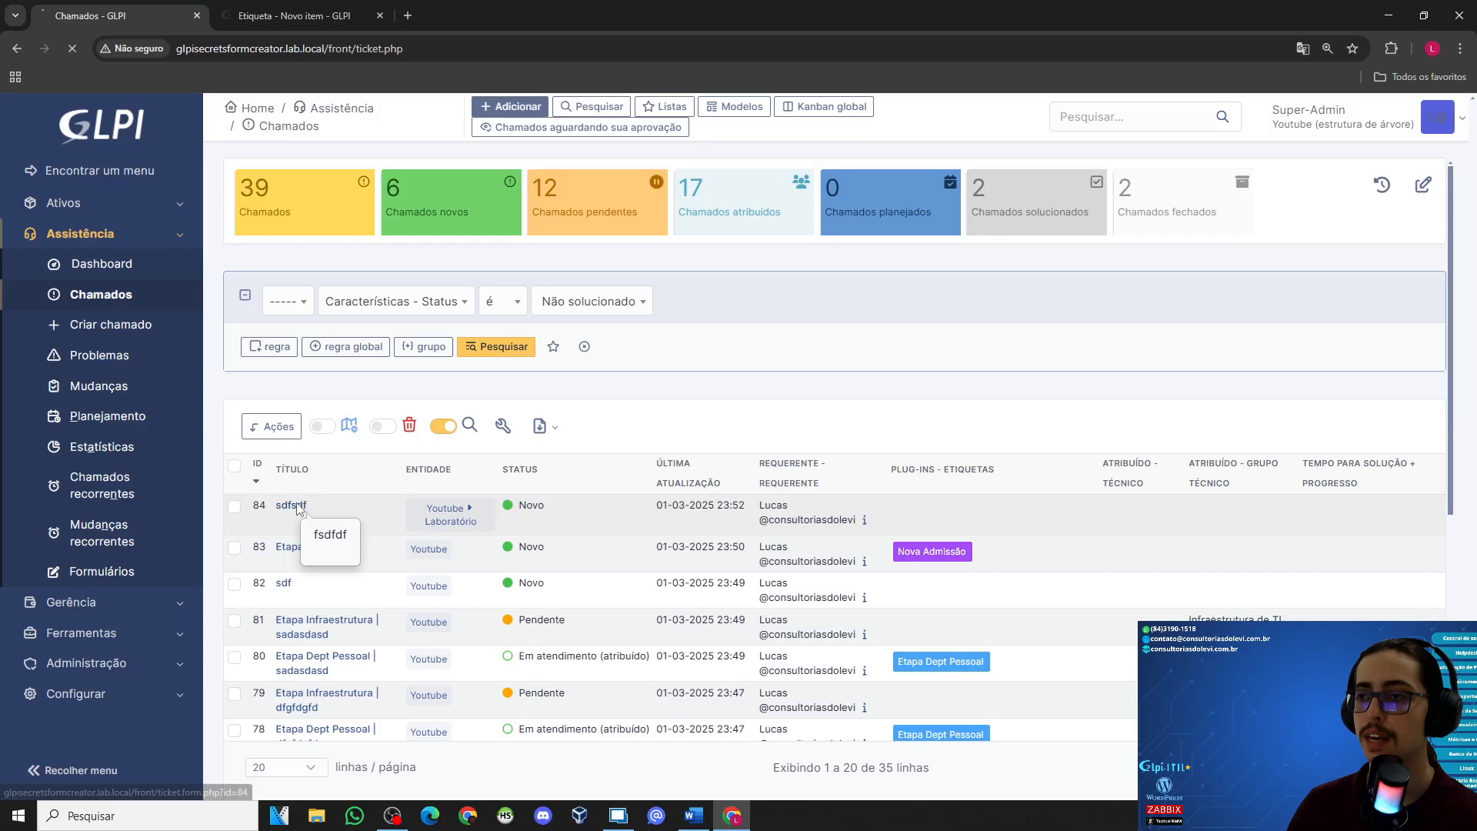
pyautogui.click(291, 505)
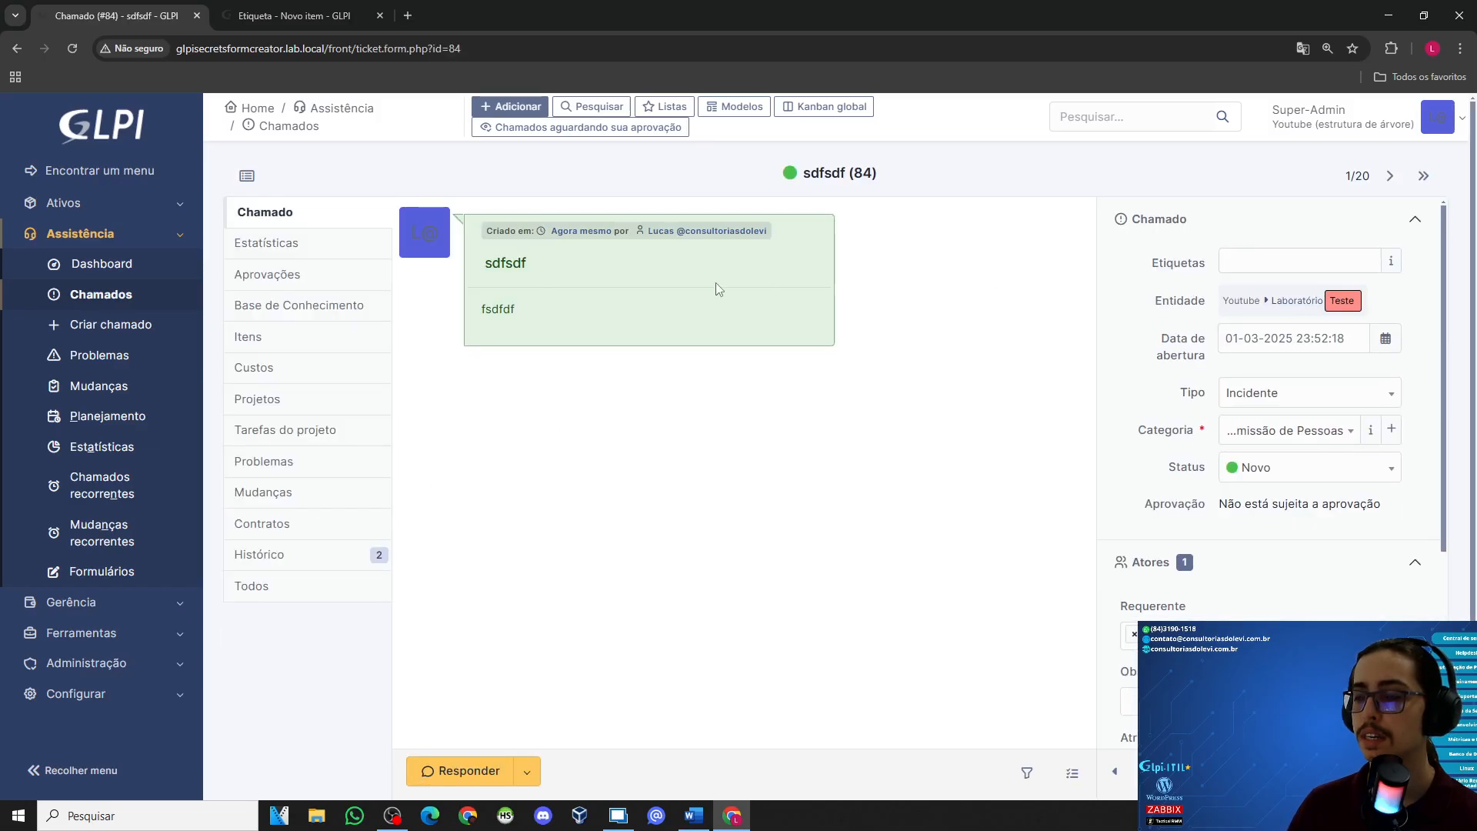
pyautogui.click(246, 177)
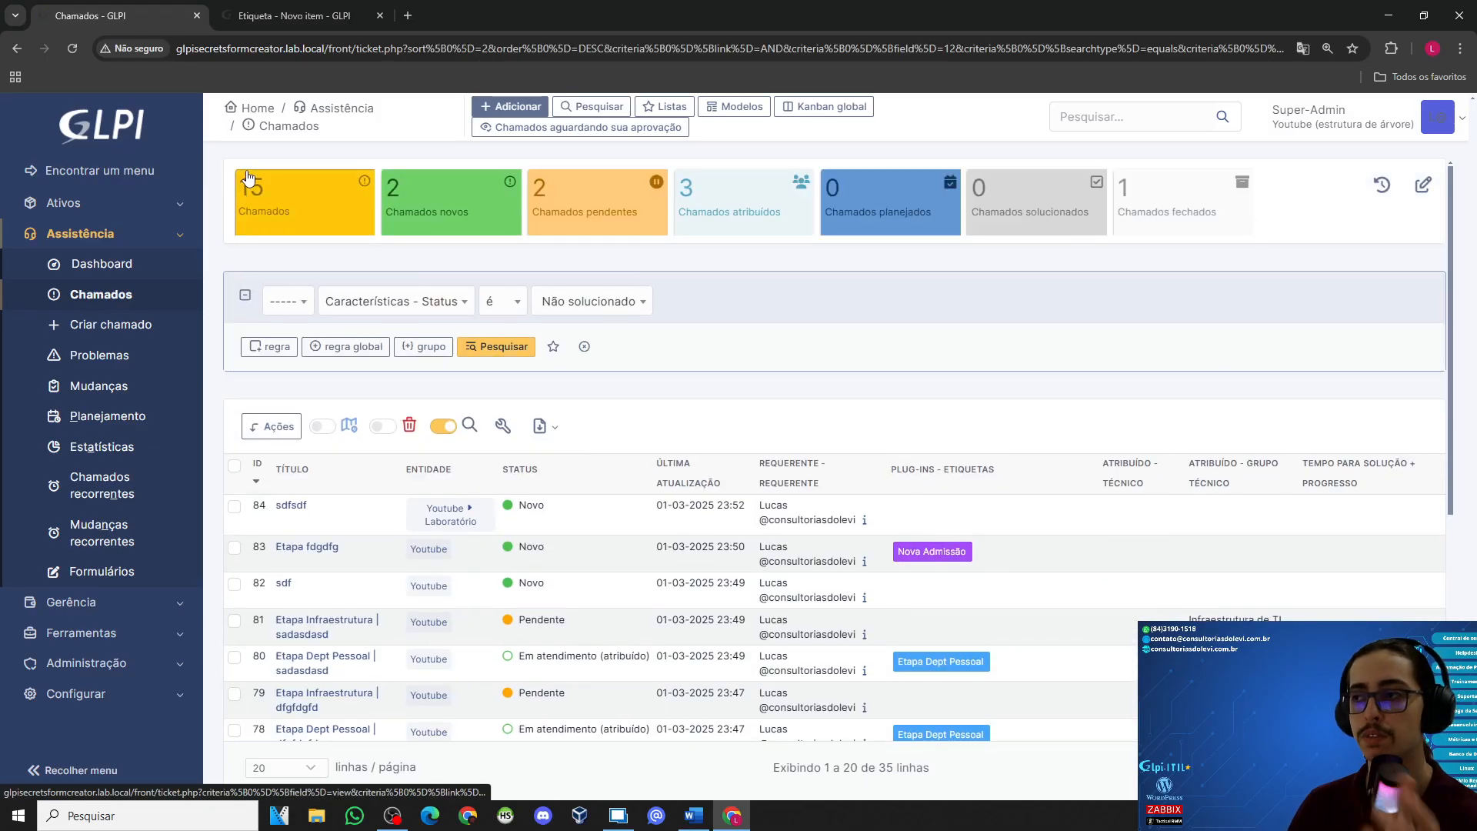
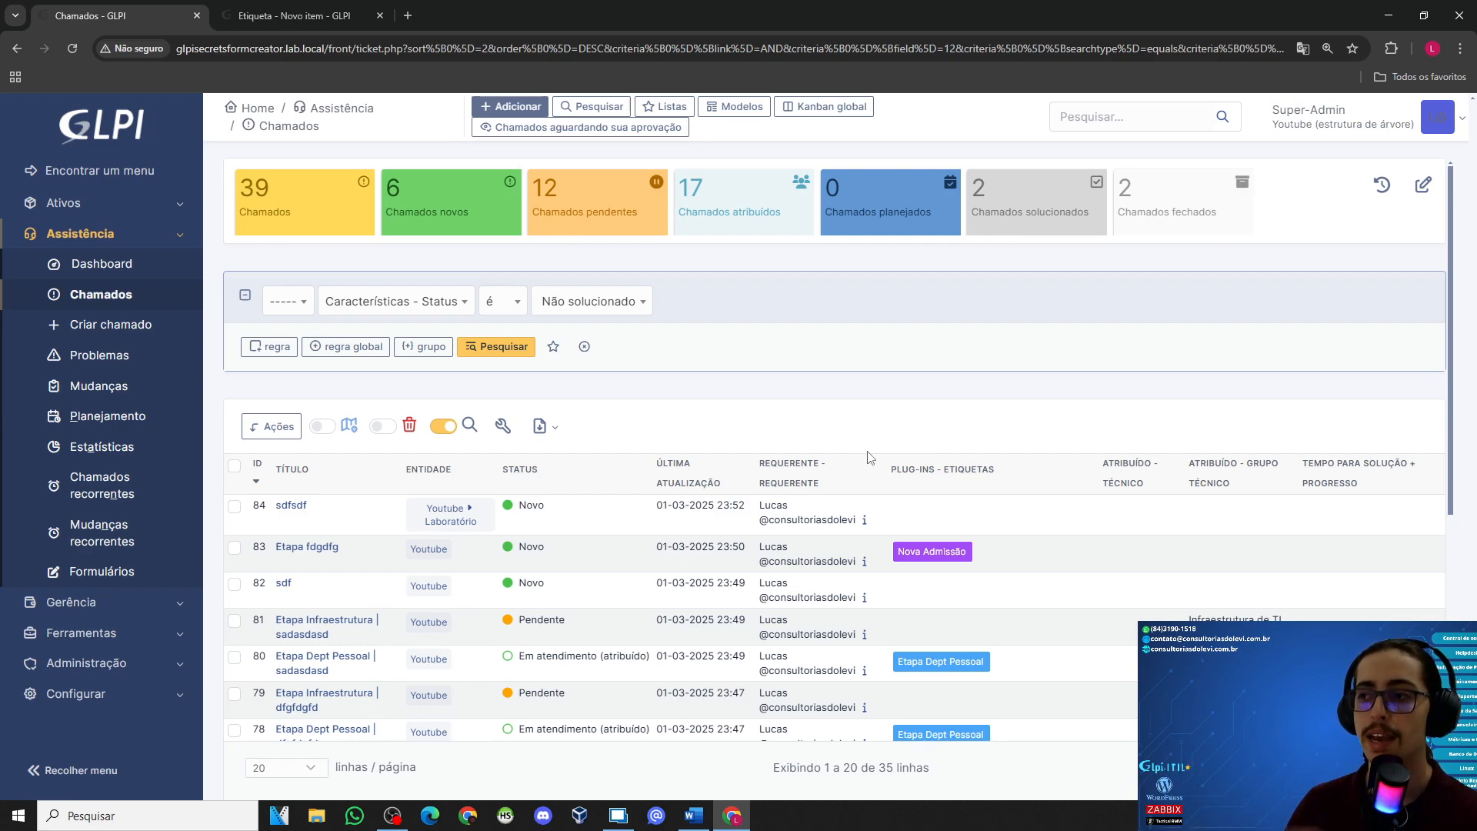
# Step: Add the column Plug-ins - Etiquetas - Entidade to the global view of the ticket list
pyautogui.click(503, 425)
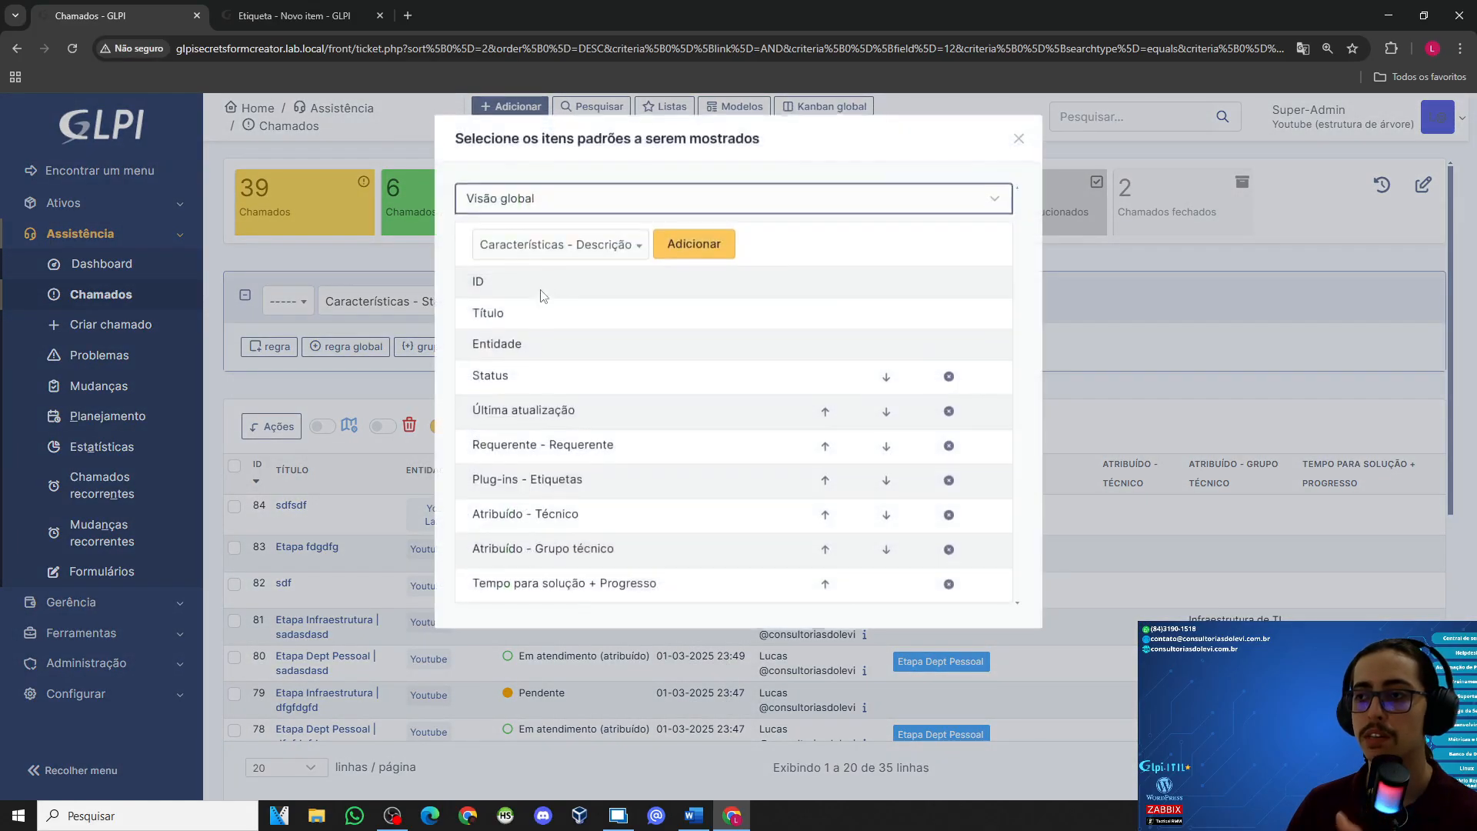
pyautogui.click(578, 259)
pyautogui.press('Return')
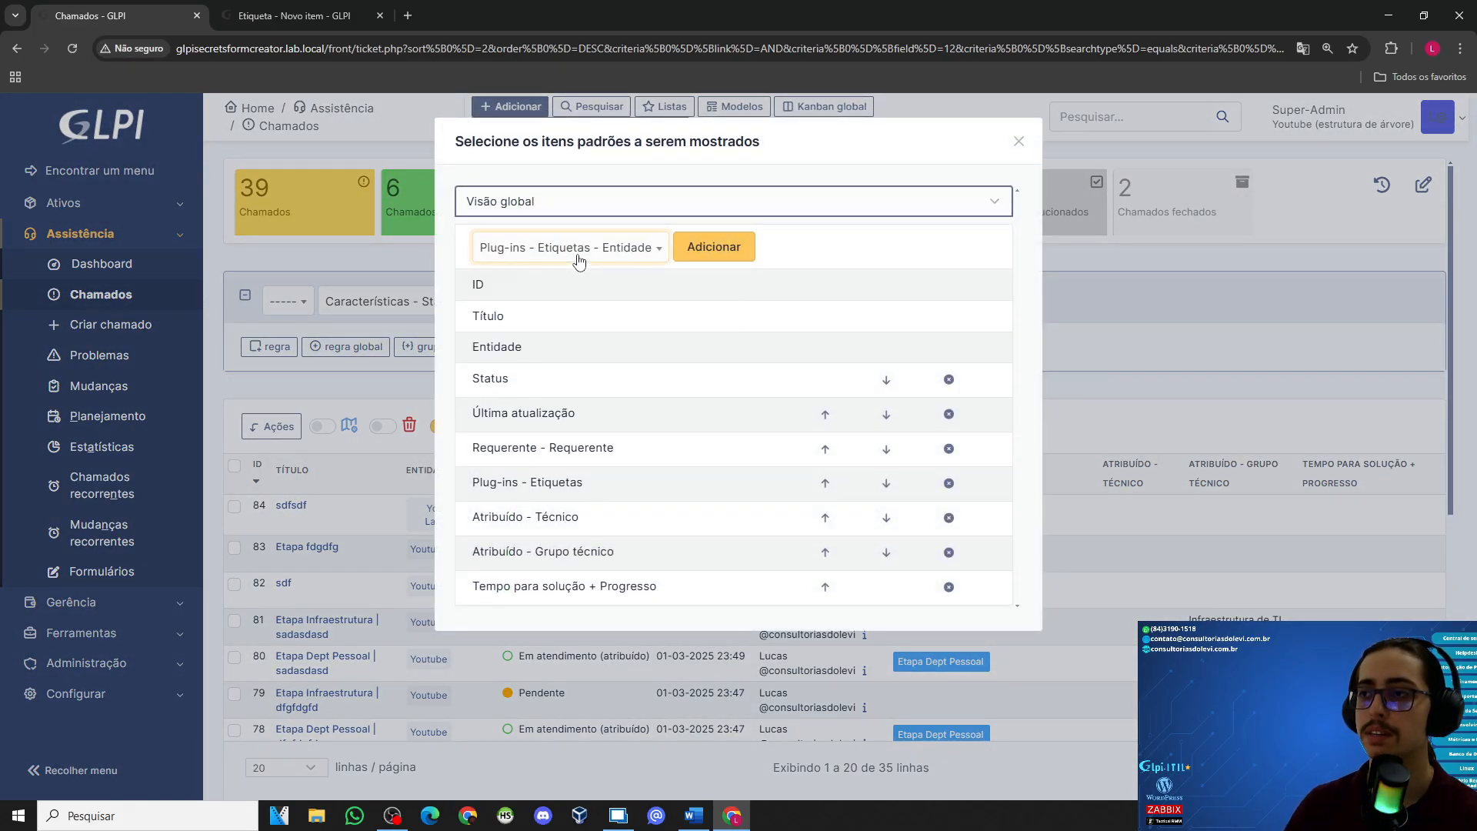
pyautogui.click(714, 246)
pyautogui.scroll(-1, 723, 554)
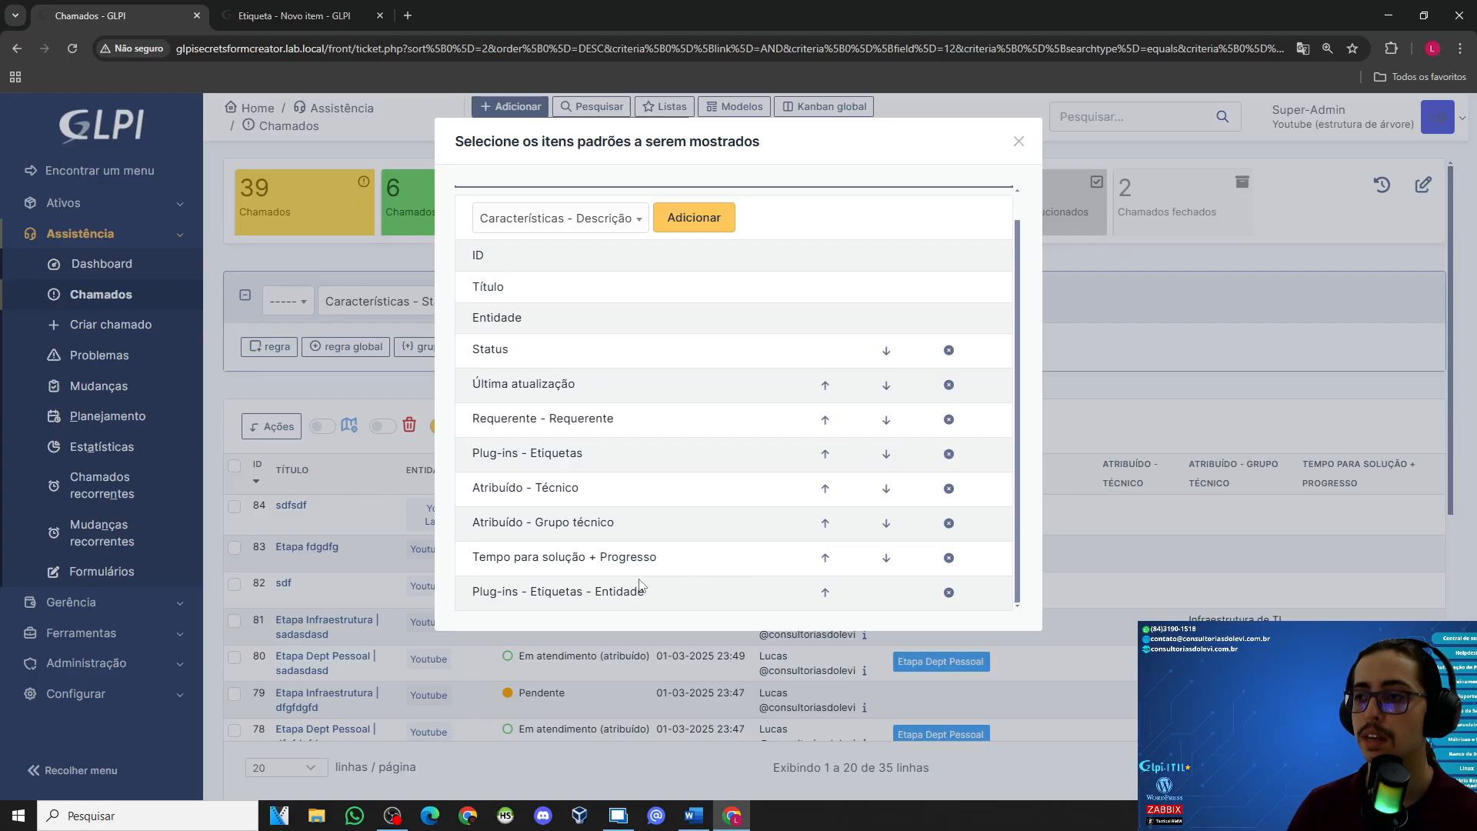
# Step: Move the Plug-ins - Etiquetas - Entidade column up to directly after Plug-ins - Etiquetas and close the column settings
pyautogui.click(825, 591)
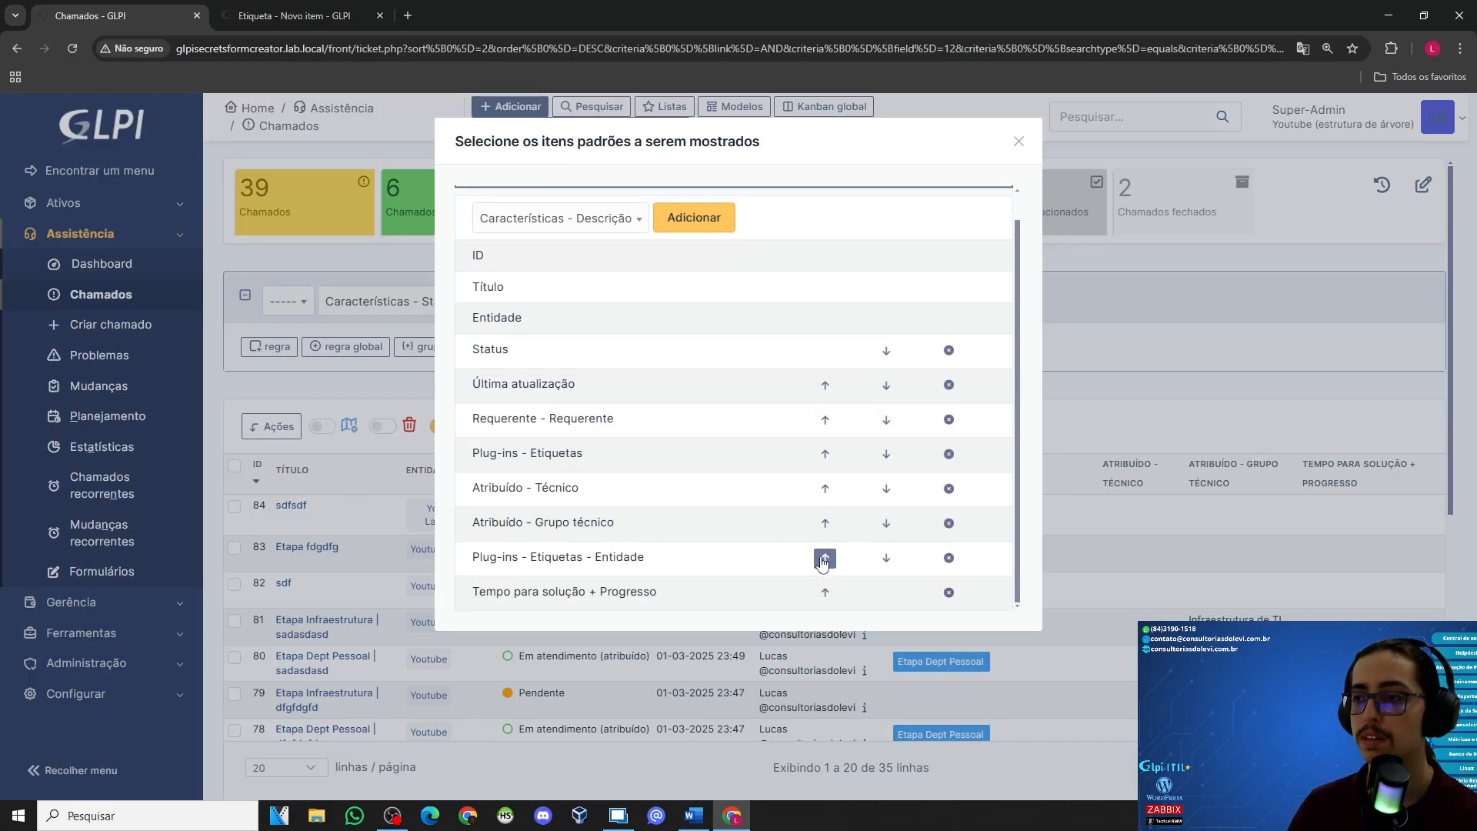
pyautogui.click(825, 559)
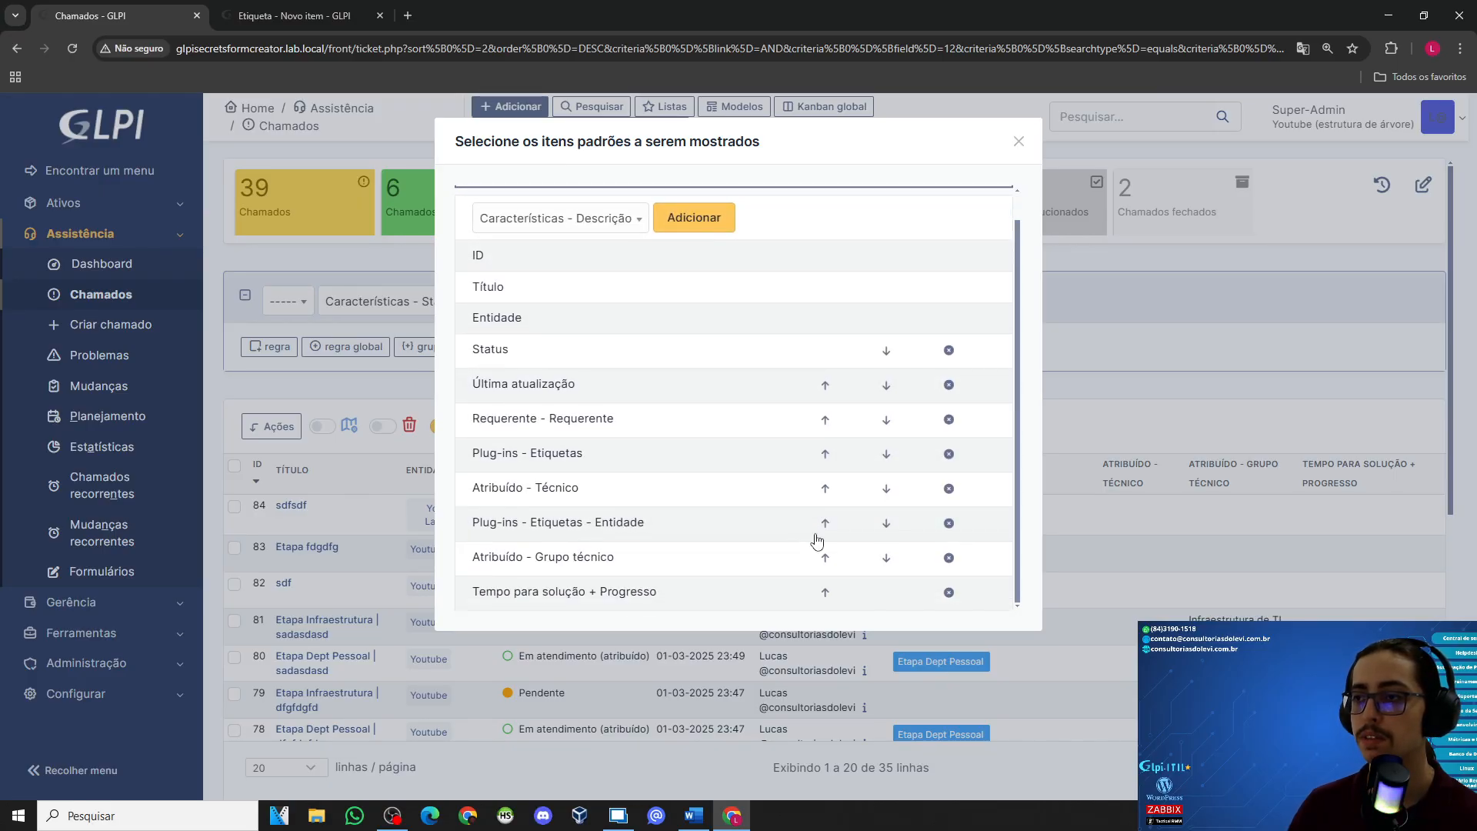
pyautogui.click(825, 525)
pyautogui.scroll(-1, 825, 528)
pyautogui.click(1046, 140)
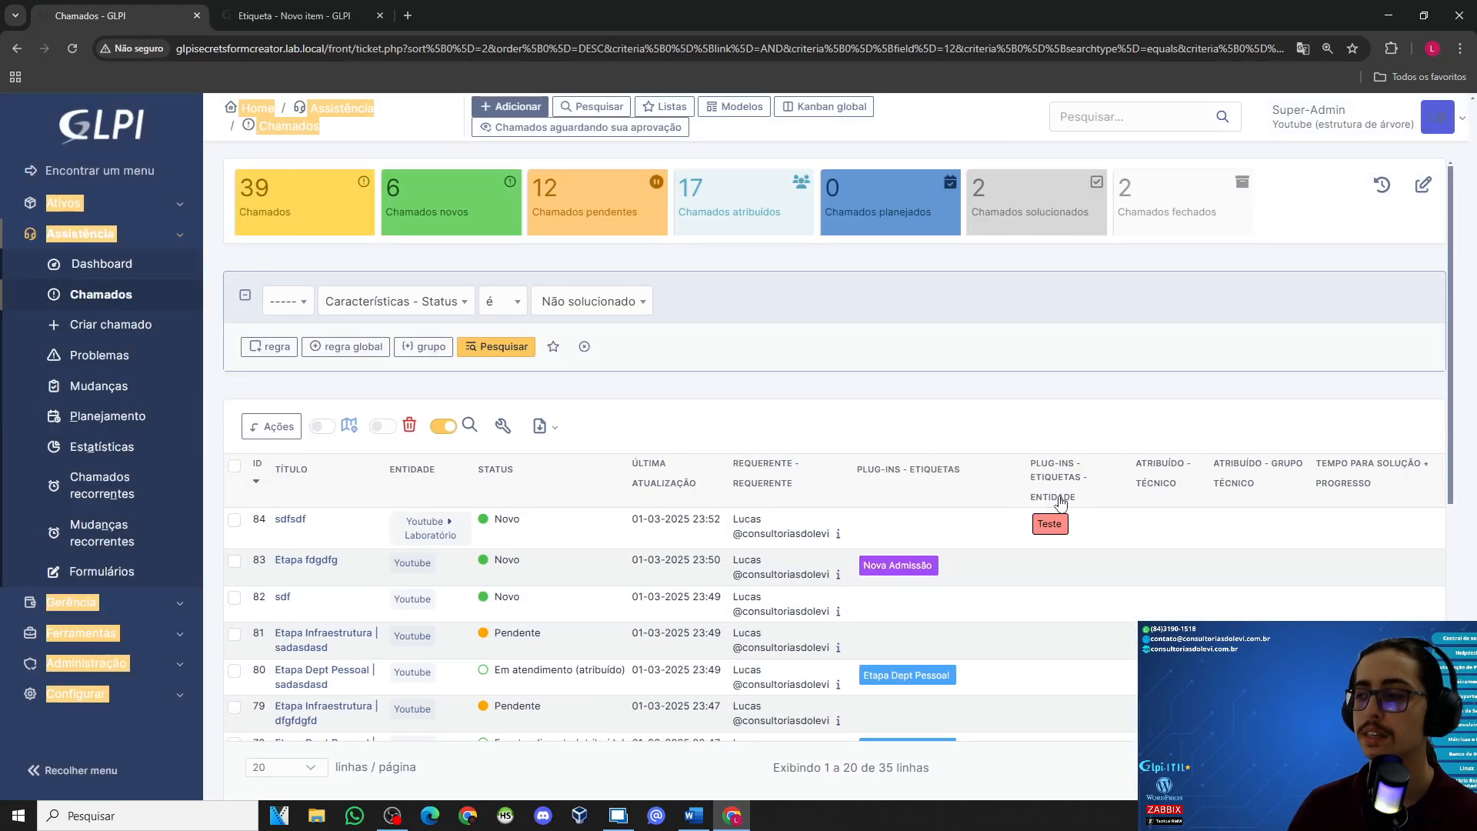
# Step: Add the tag Erro de processo to the ticket Etapa fdgdfg, save it and return to the home dashboard
pyautogui.scroll(-3, 1008, 501)
pyautogui.scroll(2, 1033, 392)
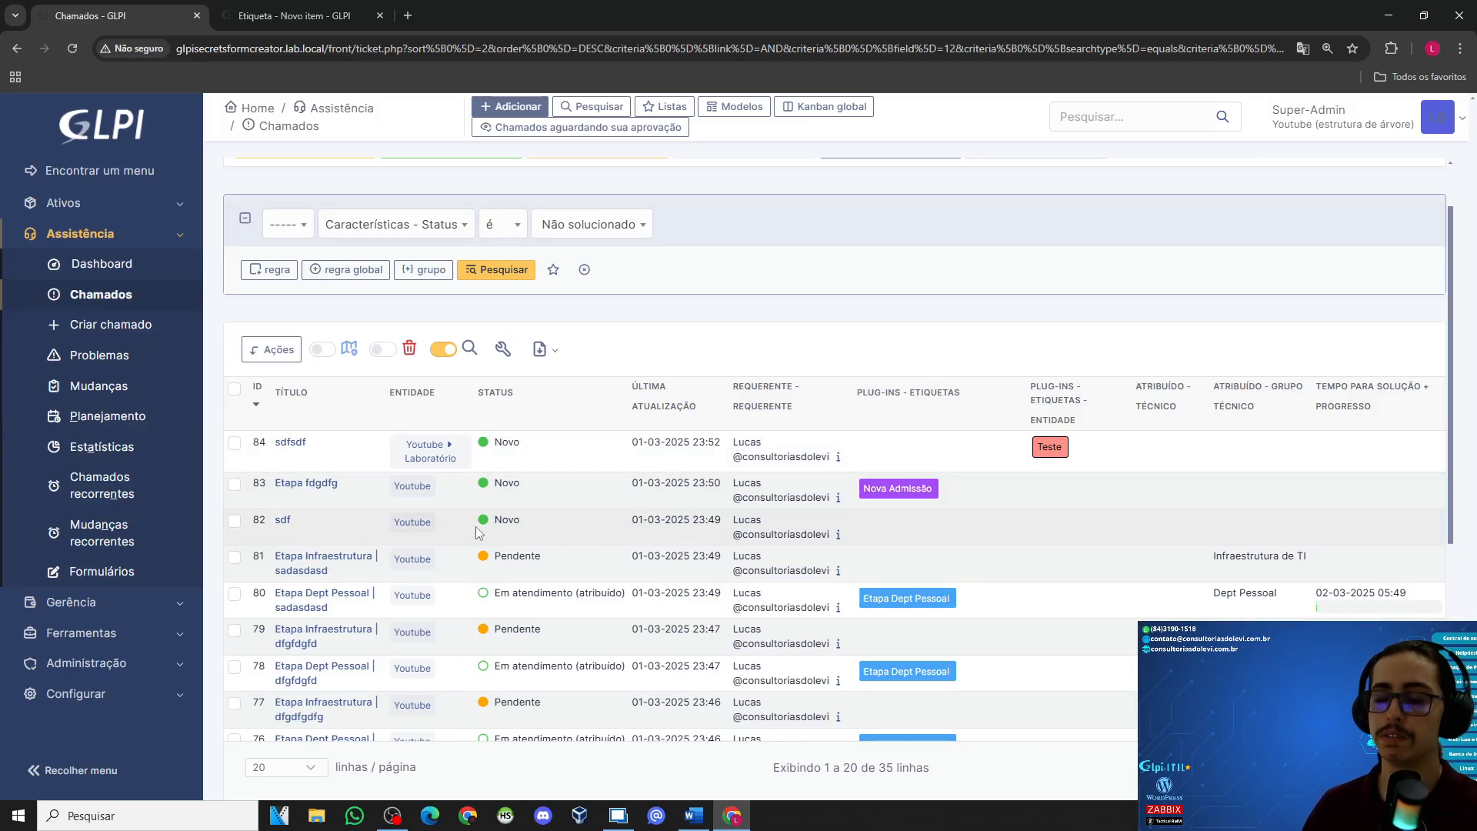
pyautogui.click(306, 483)
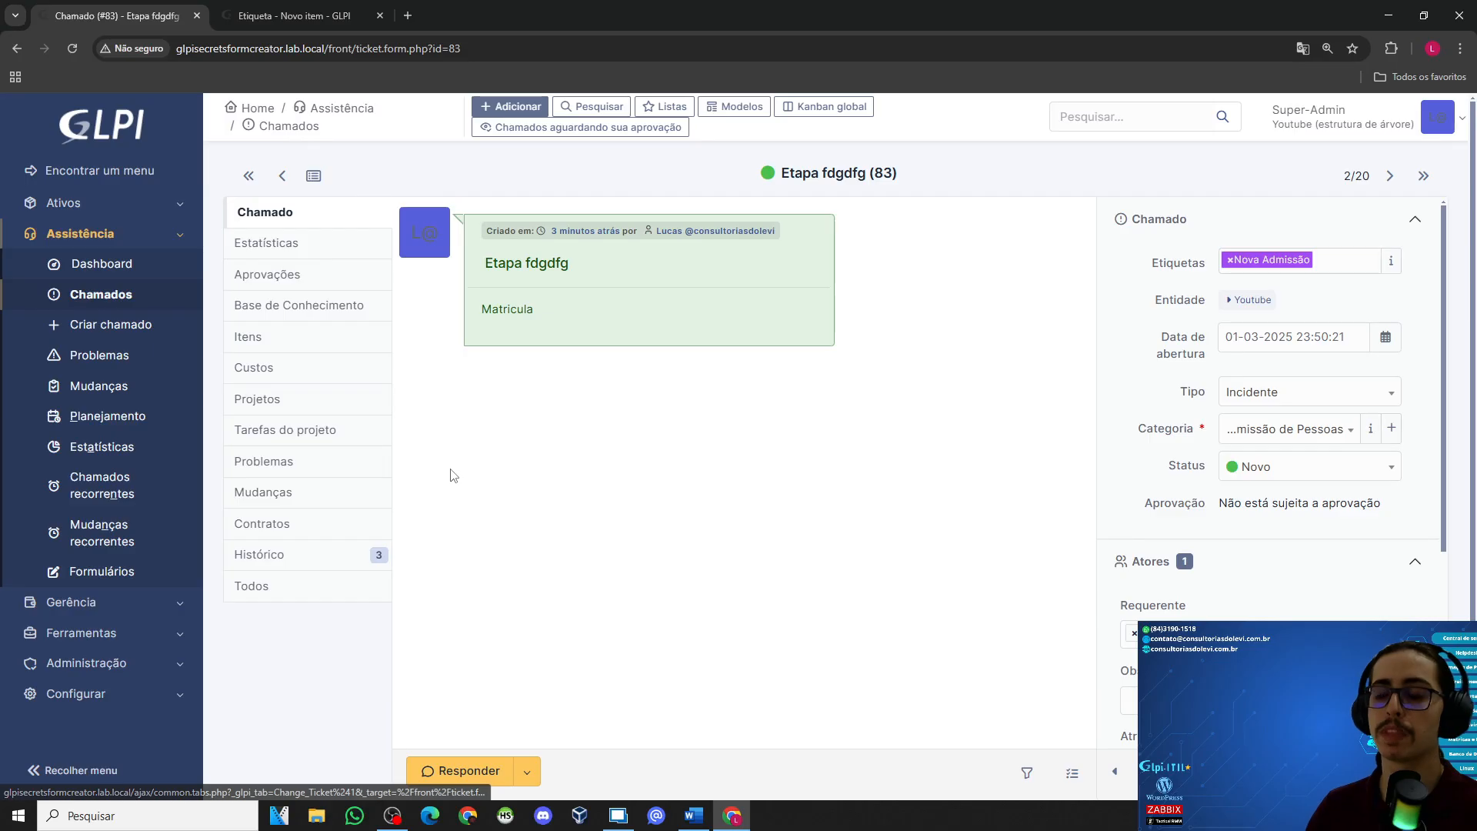
pyautogui.click(1335, 258)
pyautogui.click(1269, 291)
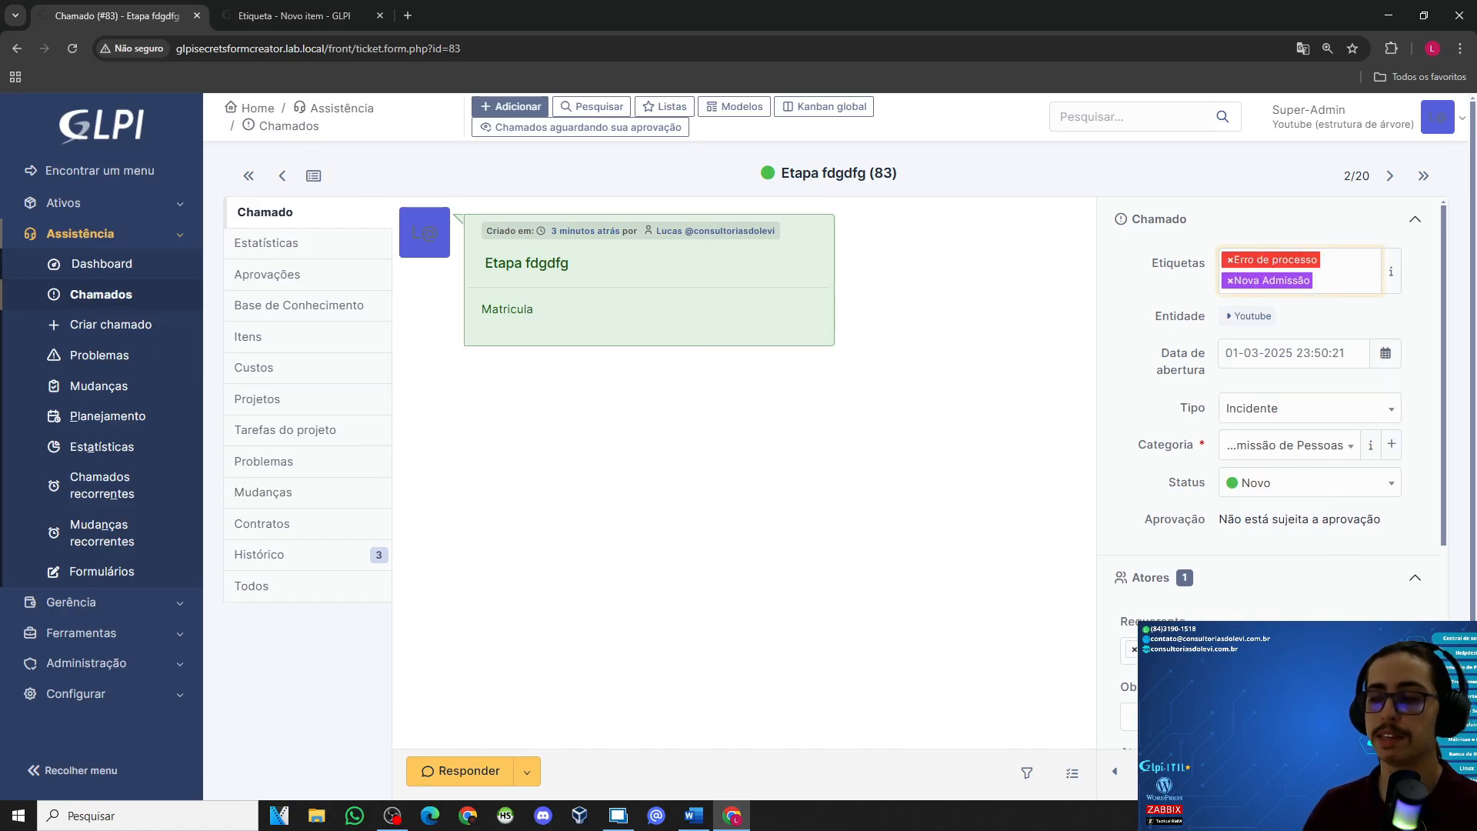
pyautogui.click(1417, 815)
pyautogui.click(1009, 716)
pyautogui.click(1385, 771)
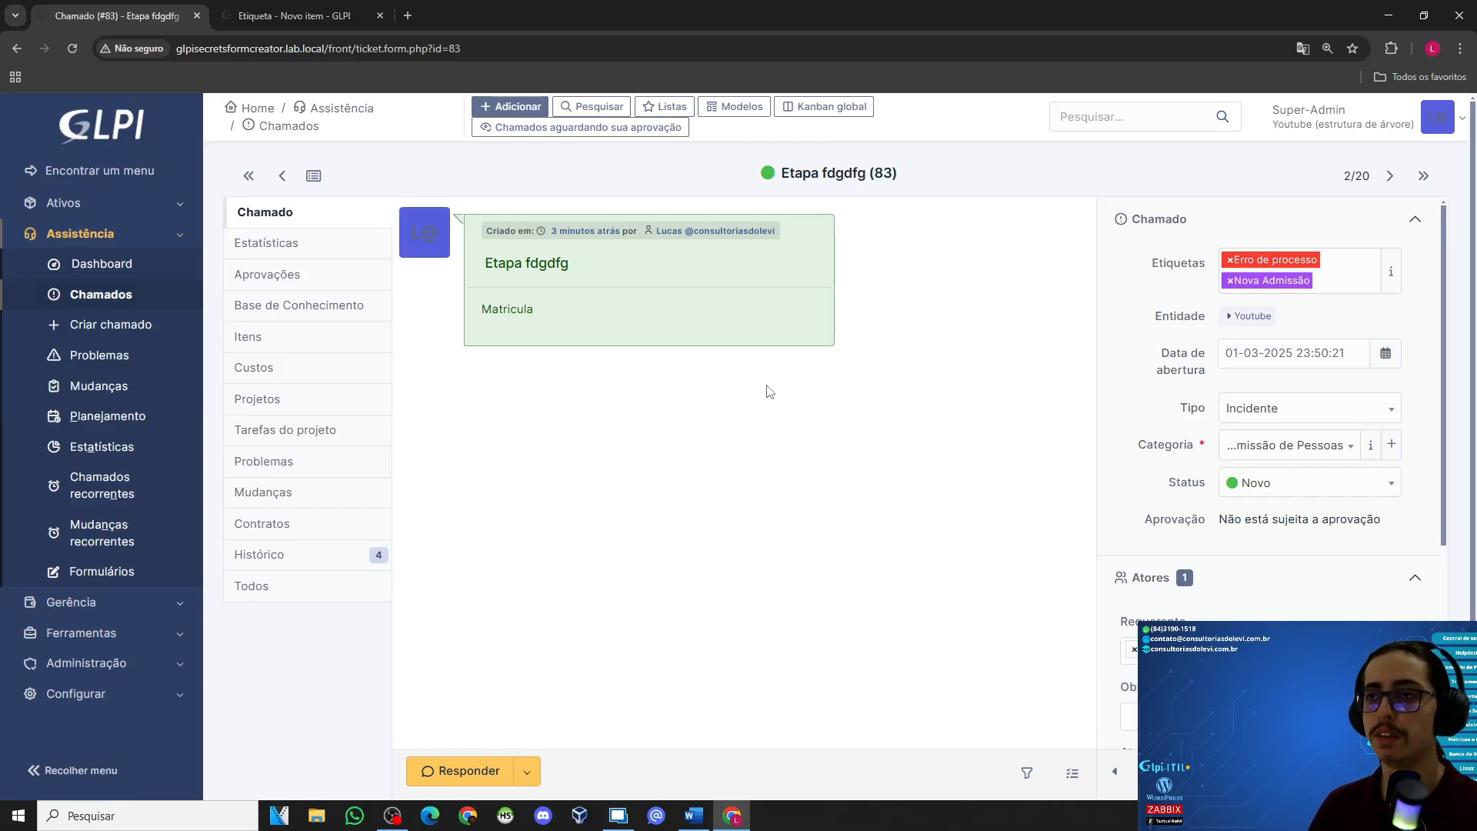
pyautogui.click(100, 123)
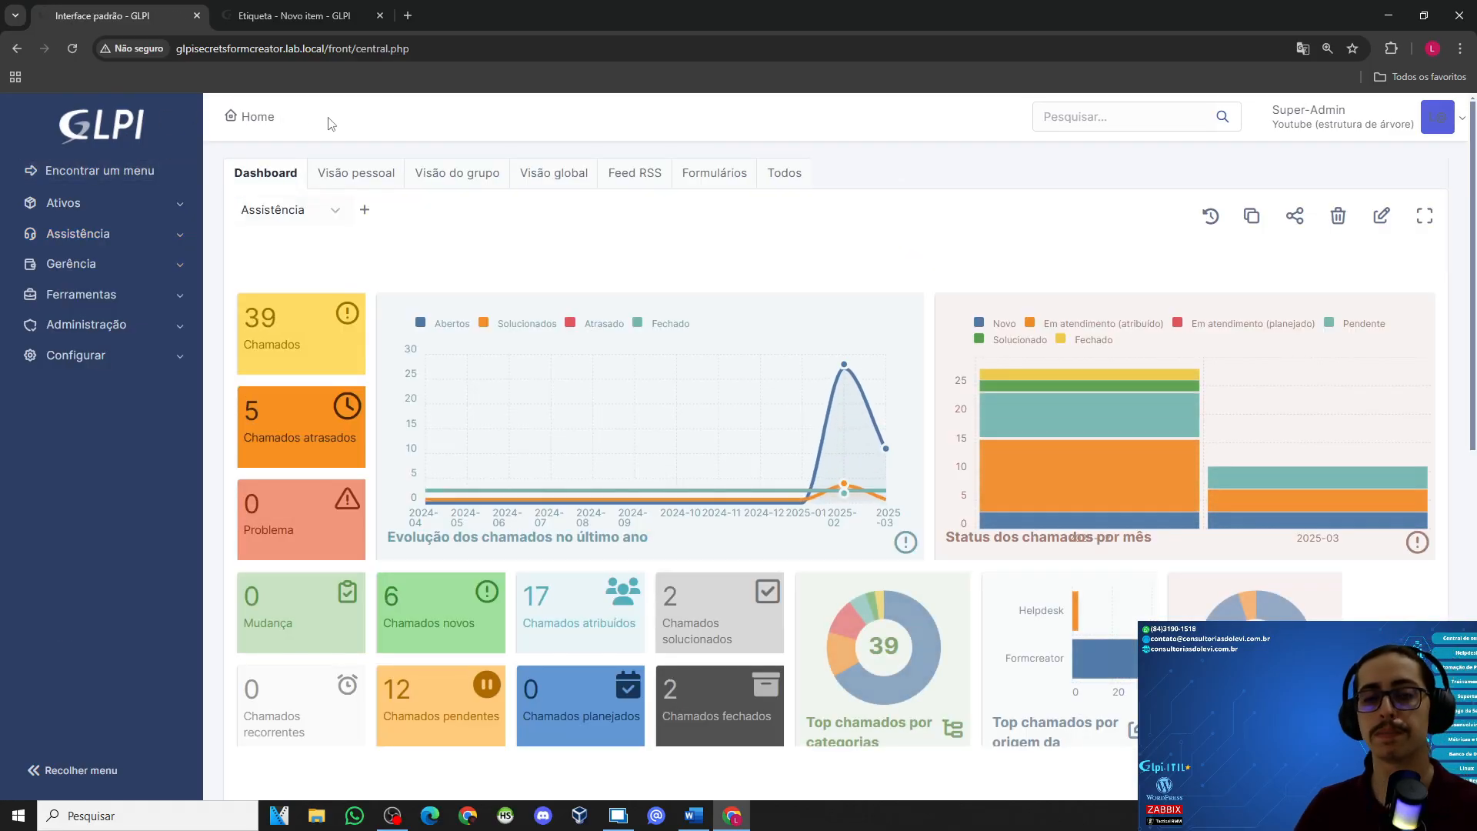